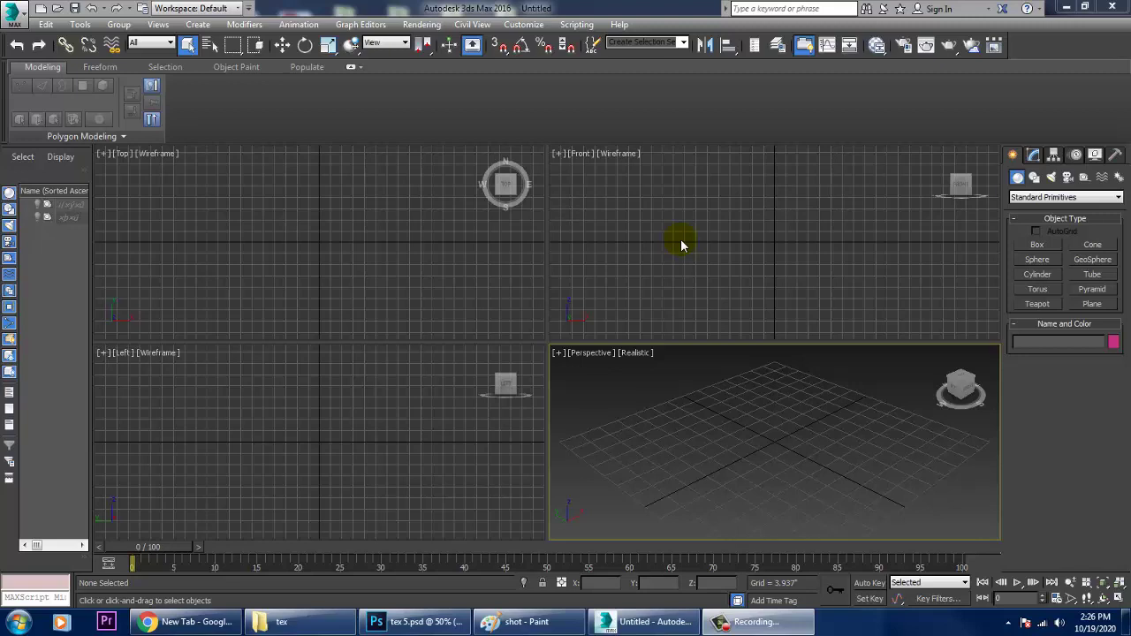
pyautogui.click(684, 242)
pyautogui.click(399, 283)
pyautogui.click(422, 426)
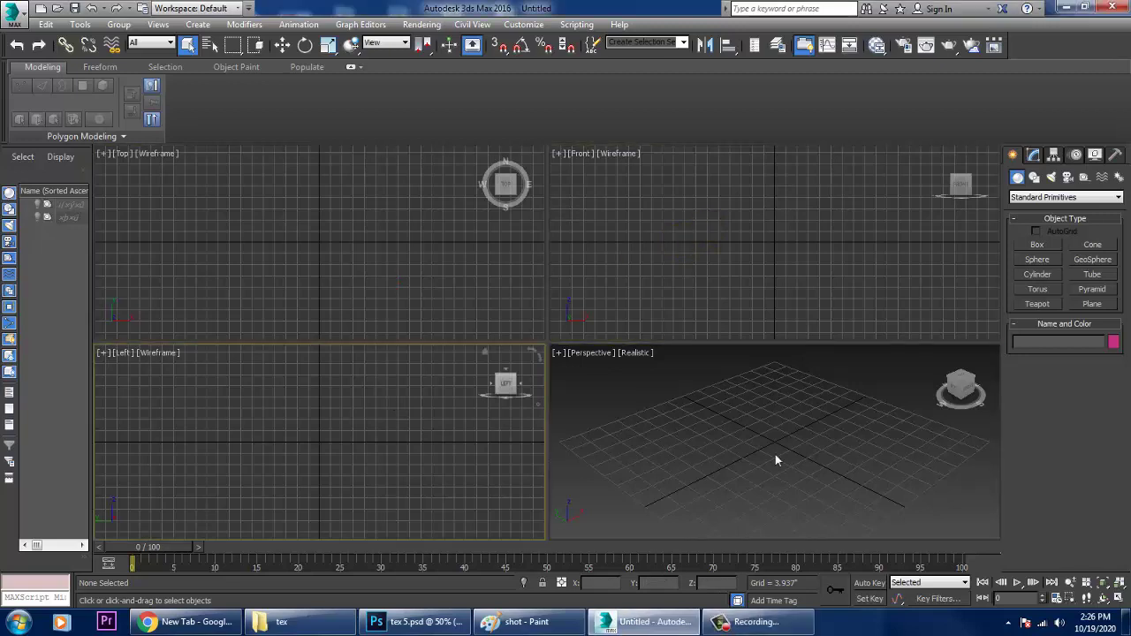
pyautogui.click(775, 455)
# - Start viewing an image file and select the shutterstock JPEG in the Desktop's interior folder
pyautogui.click(421, 24)
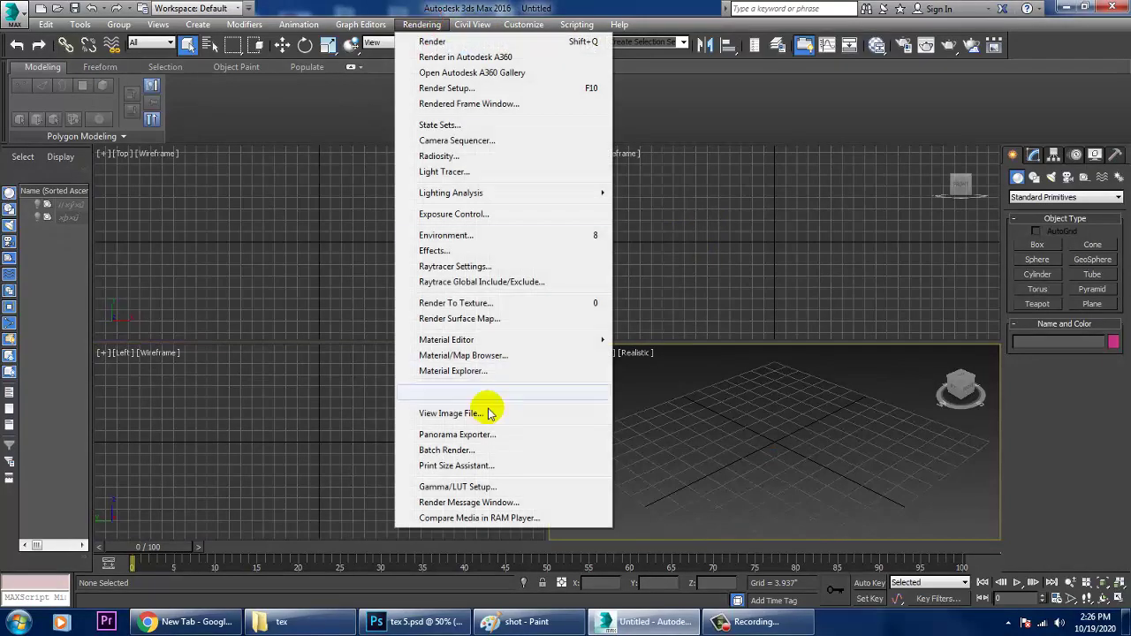
pyautogui.click(487, 411)
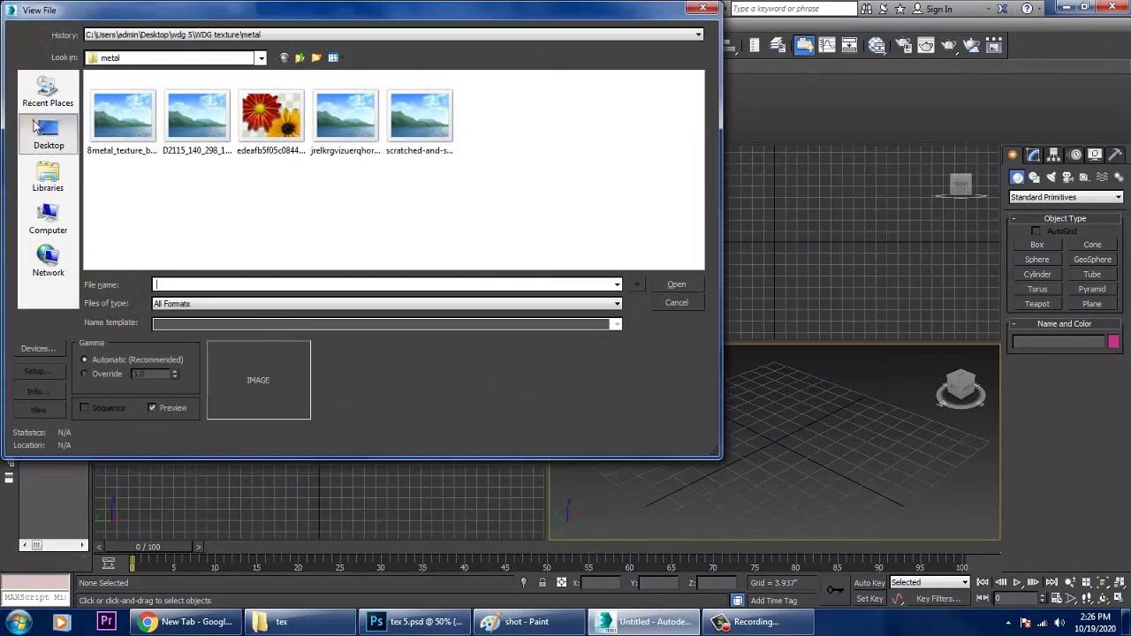
pyautogui.click(49, 134)
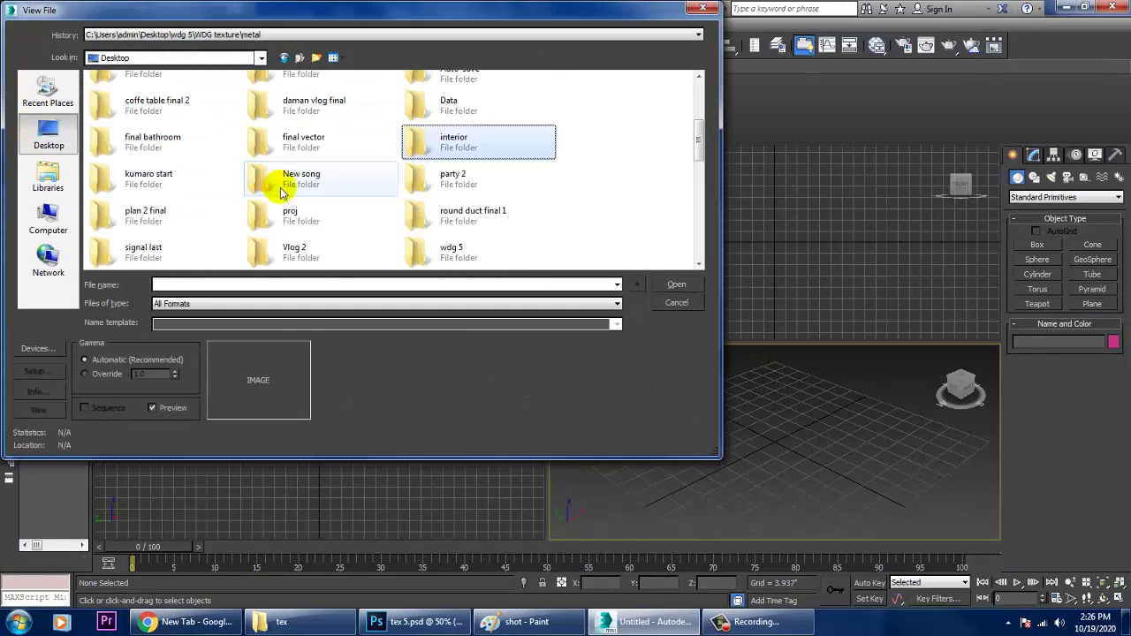
pyautogui.doubleClick(419, 143)
pyautogui.click(124, 124)
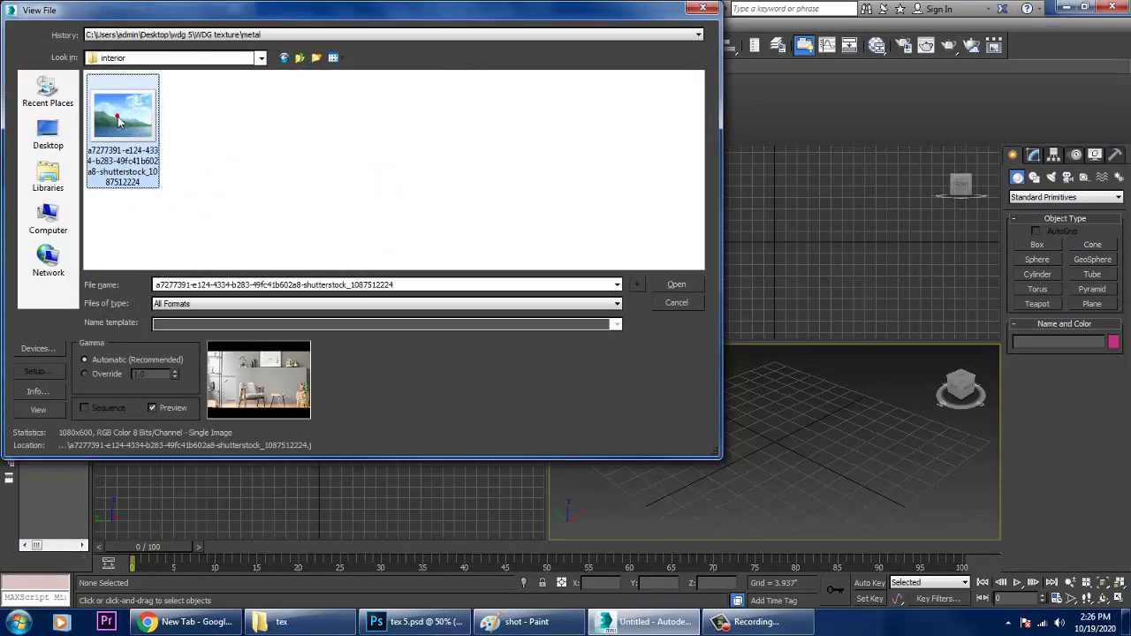
# - Check the selected image's pixel dimensions in its detailed file properties
pyautogui.rightClick(121, 122)
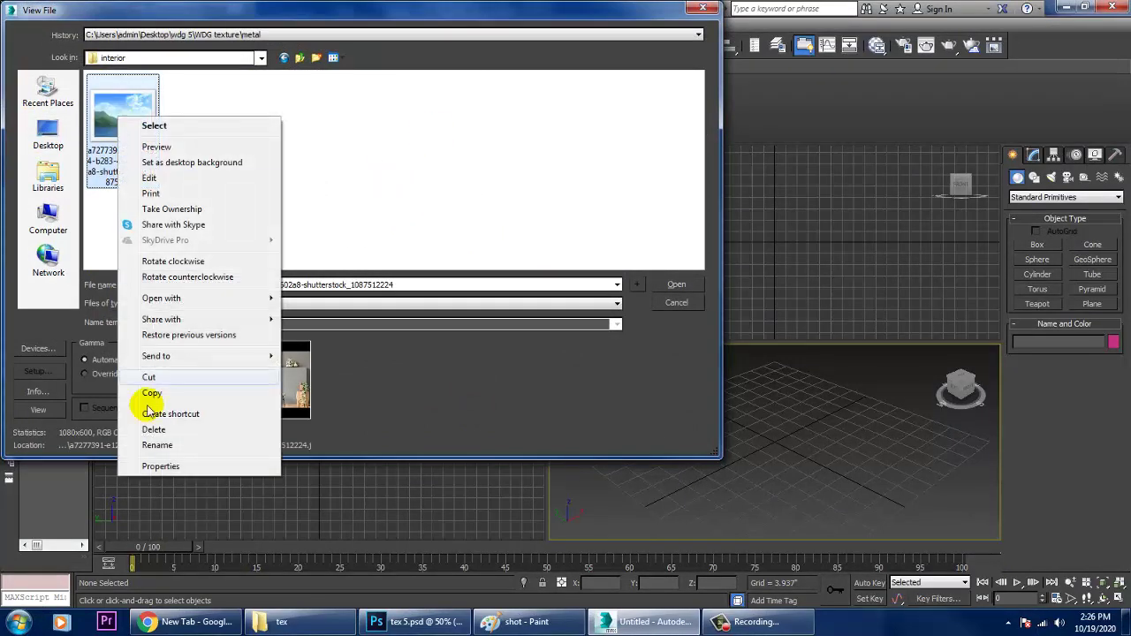
pyautogui.click(159, 466)
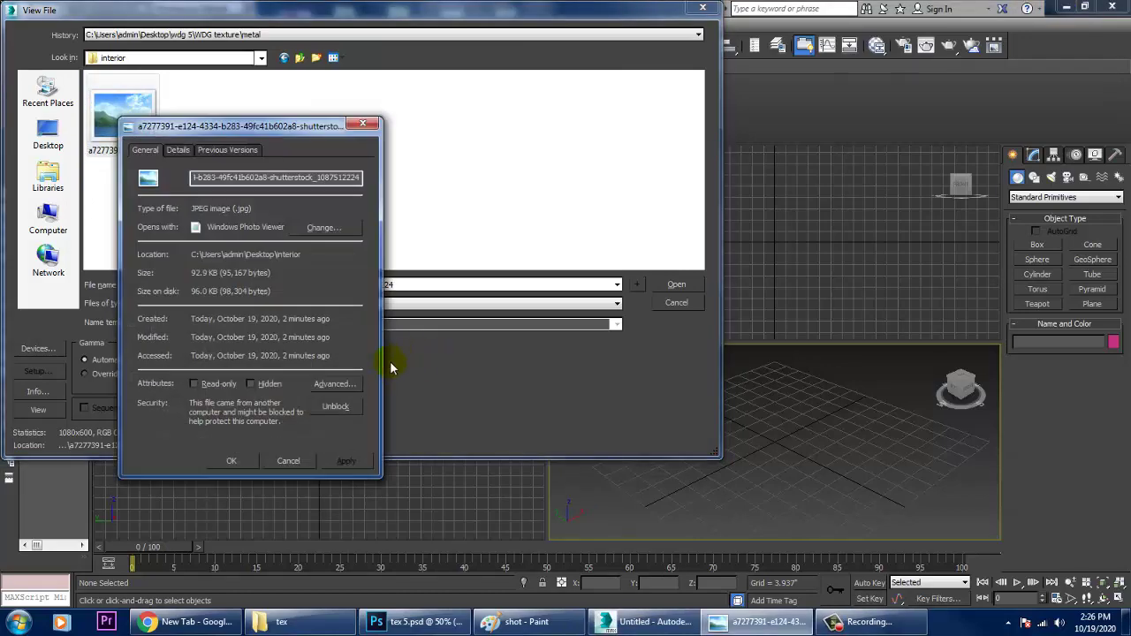
pyautogui.click(178, 150)
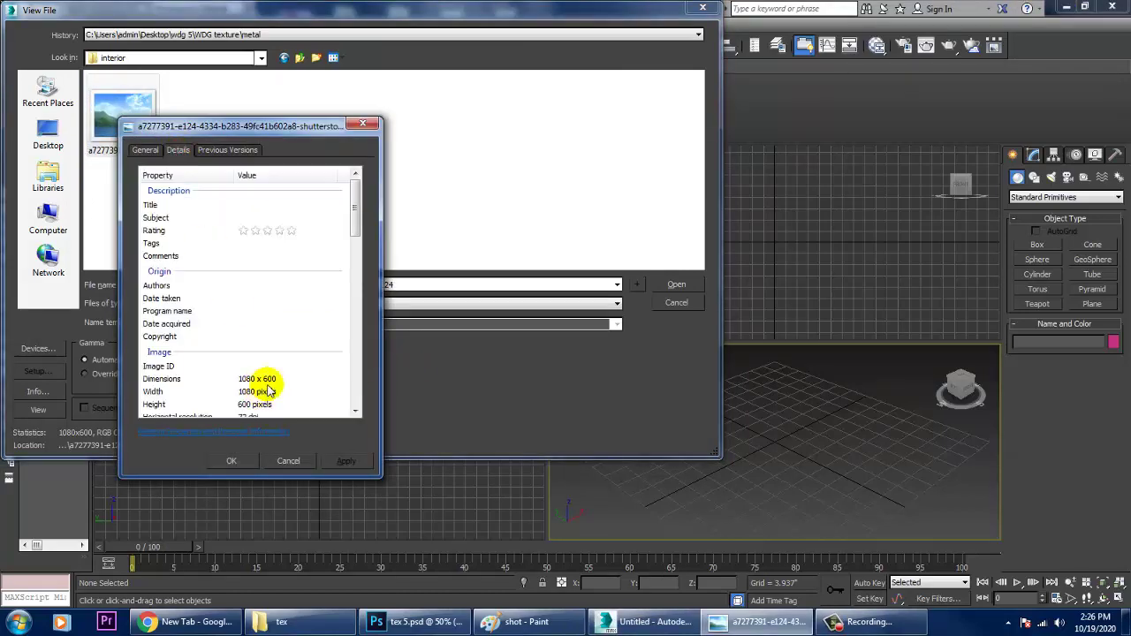
pyautogui.click(231, 461)
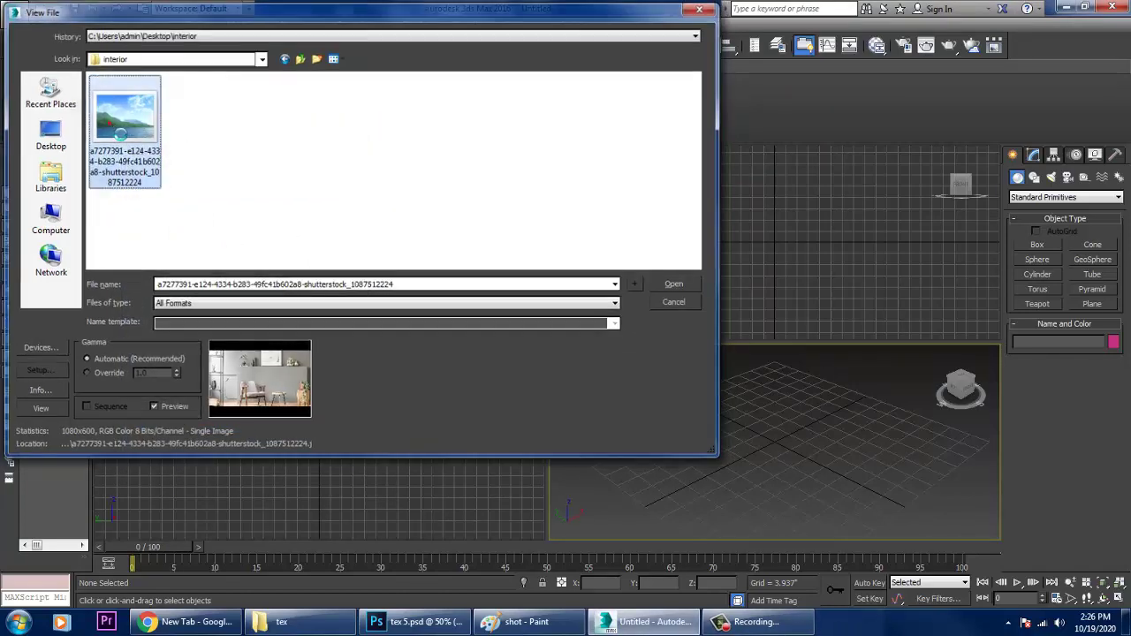
# - Open the interior reference image, then move and shrink its window so that the Front and Perspective views are uncovered
pyautogui.doubleClick(111, 120)
pyautogui.moveTo(822, 100); pyautogui.dragTo(272, 77)
pyautogui.moveTo(767, 554); pyautogui.dragTo(540, 523)
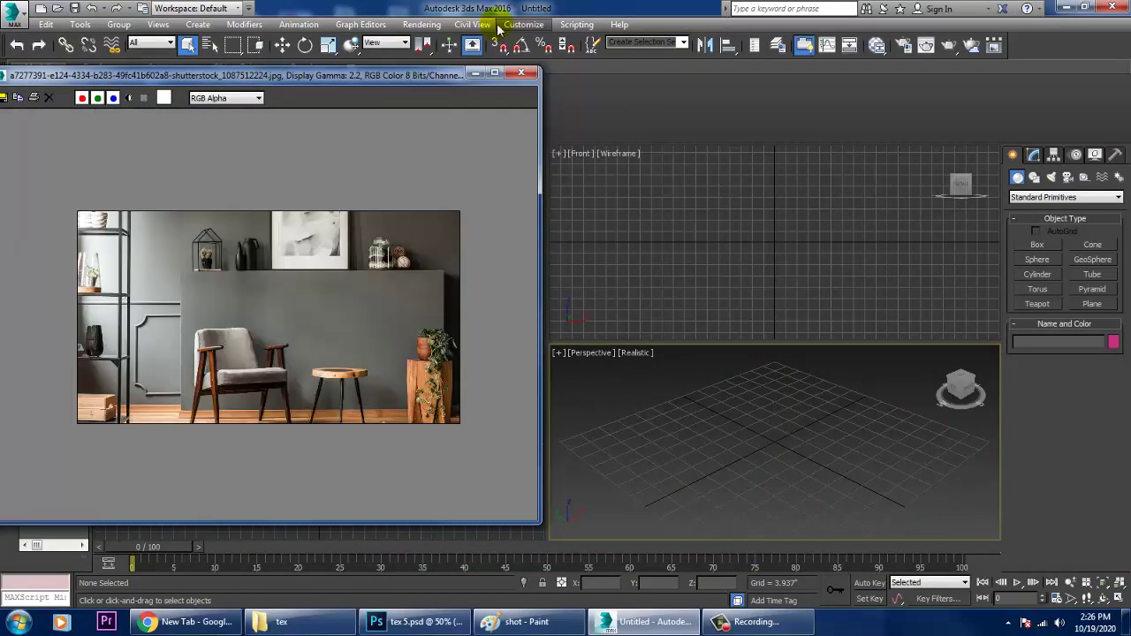
# - Set the render output size to 1080 wide by 600 high in Render Setup
pyautogui.click(421, 24)
pyautogui.click(457, 89)
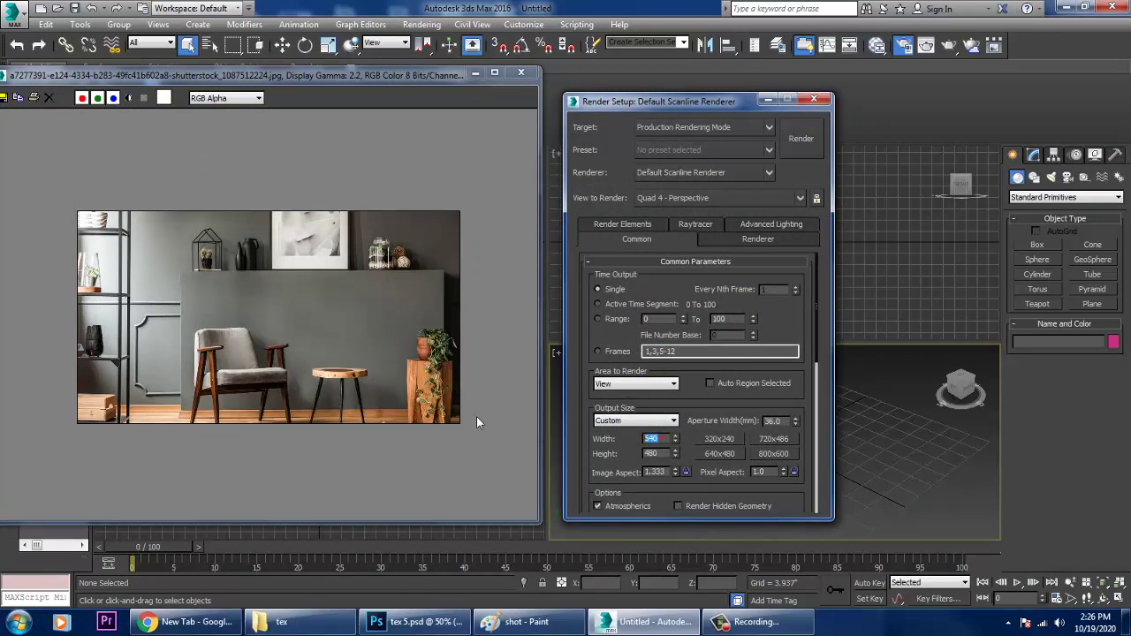
pyautogui.write('10')
pyautogui.moveTo(700, 461); pyautogui.dragTo(705, 382)
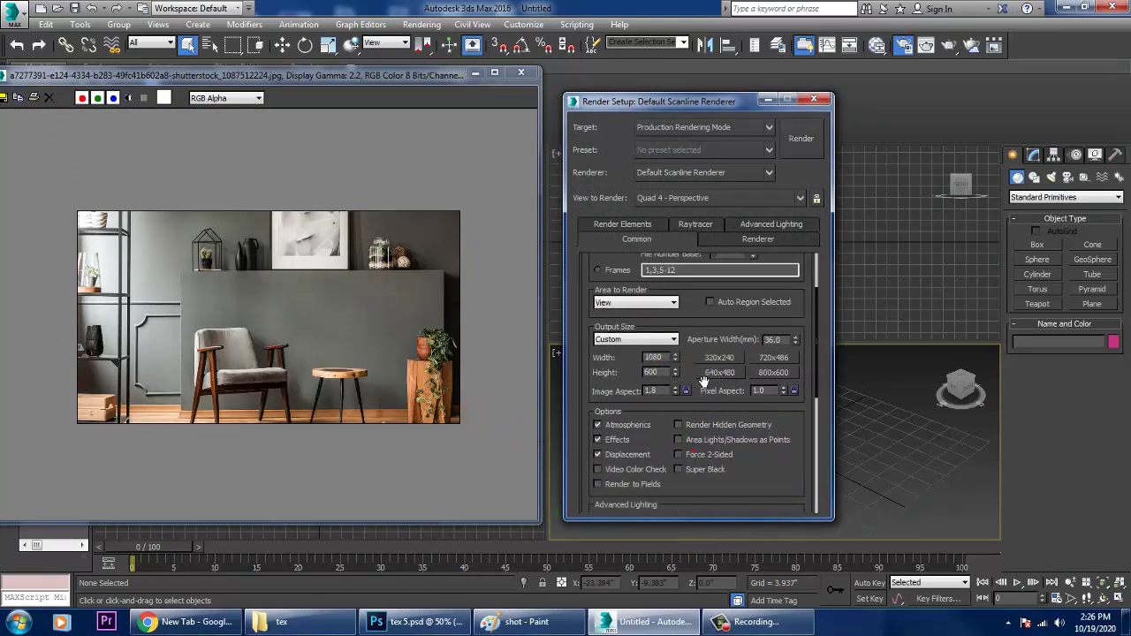
pyautogui.click(815, 100)
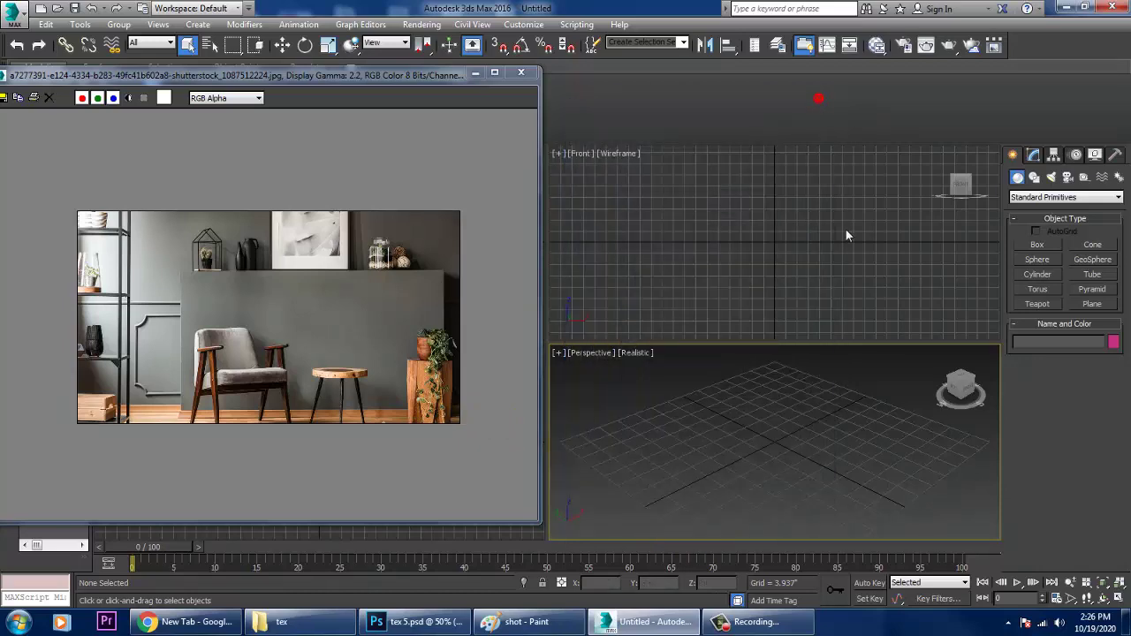
# - Create a floor plane about 115" long and 165" wide in the Perspective view
pyautogui.keyDown('alt'); pyautogui.moveTo(742, 442); pyautogui.dragTo(786, 437, button='middle'); pyautogui.keyUp('alt')
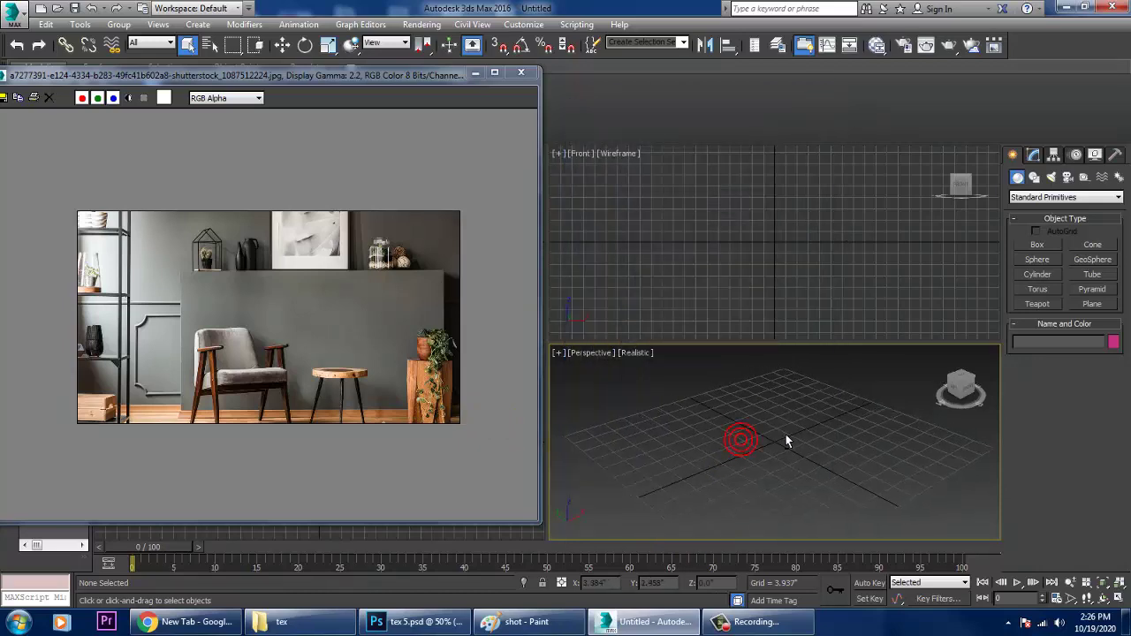
pyautogui.click(1109, 304)
pyautogui.moveTo(806, 434); pyautogui.dragTo(734, 530)
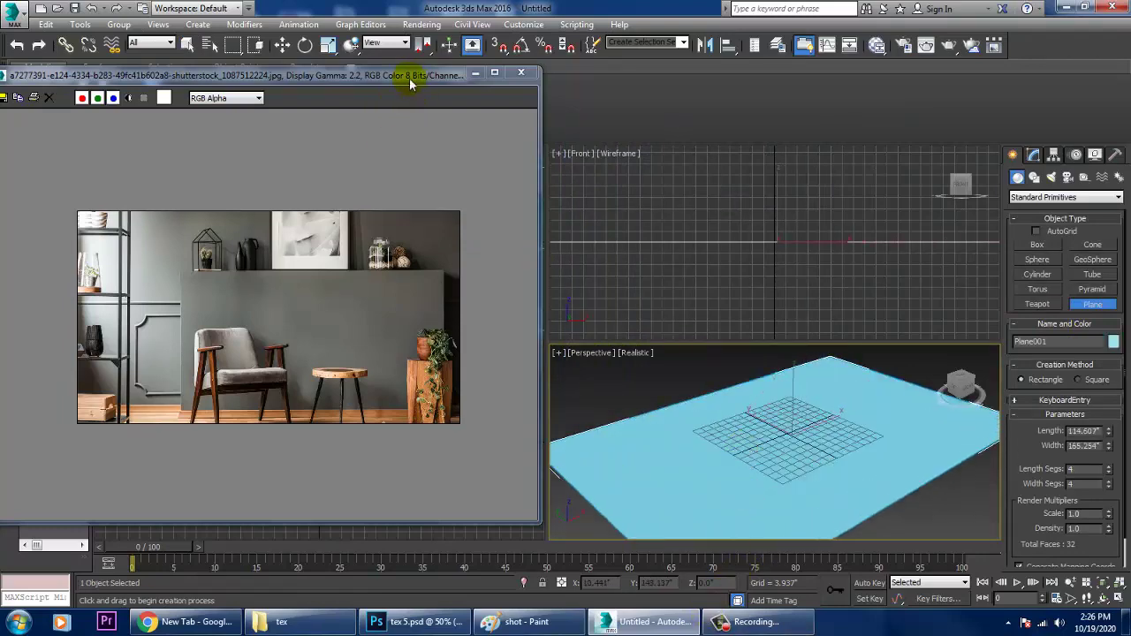
# - Maximize the Top view and arrange the reference image window beside the floor plane
pyautogui.moveTo(409, 80); pyautogui.dragTo(145, 124)
pyautogui.click(577, 338)
pyautogui.hotkey('alt', 'w')
pyautogui.moveTo(597, 342); pyautogui.dragTo(634, 347, button='middle')
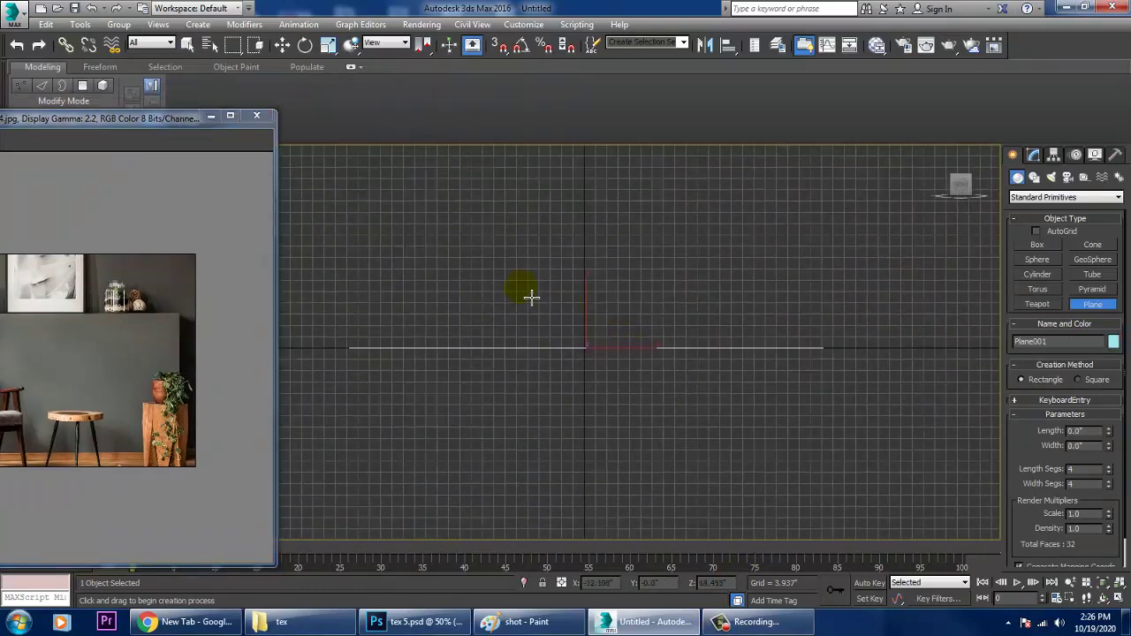
pyautogui.hotkey('alt', 'w')
pyautogui.click(439, 285)
pyautogui.hotkey('alt', 'w')
pyautogui.press('w')
pyautogui.scroll(-5, 520, 287)
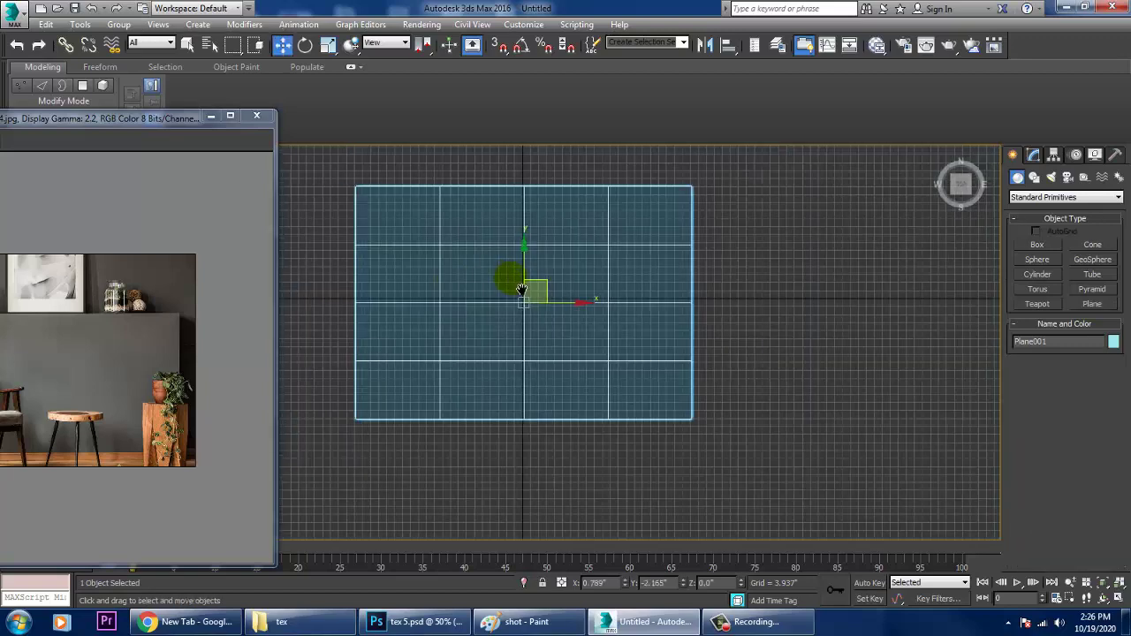
pyautogui.moveTo(521, 290); pyautogui.dragTo(586, 330, button='middle')
pyautogui.scroll(-2, 586, 329)
pyautogui.moveTo(131, 126); pyautogui.dragTo(258, 122)
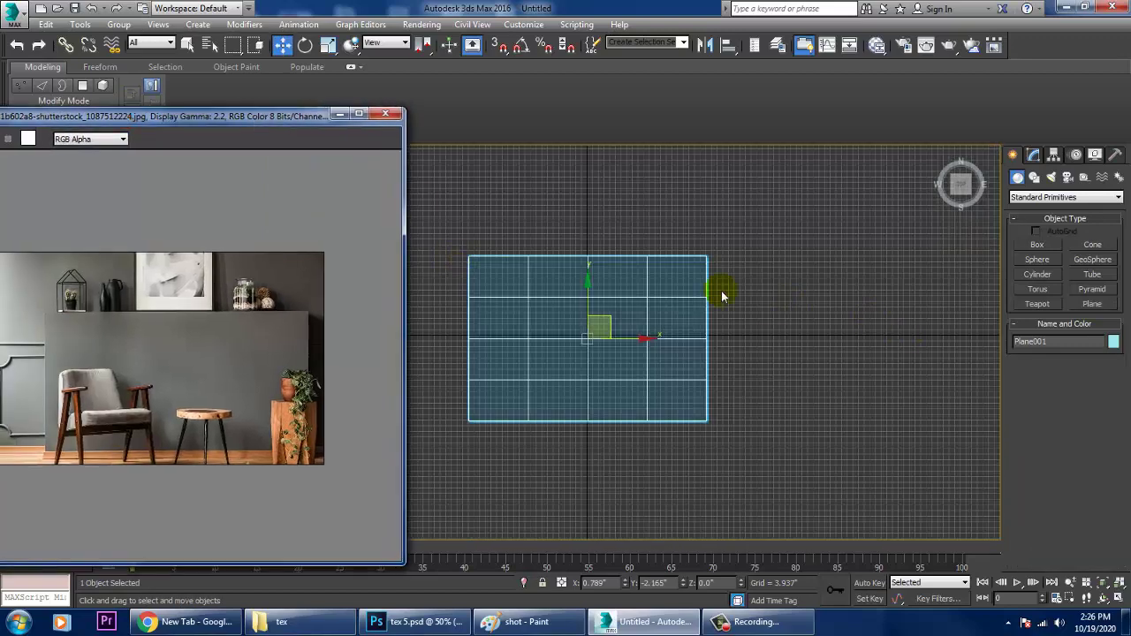
pyautogui.moveTo(720, 282); pyautogui.dragTo(815, 281, button='middle')
pyautogui.click(1046, 198)
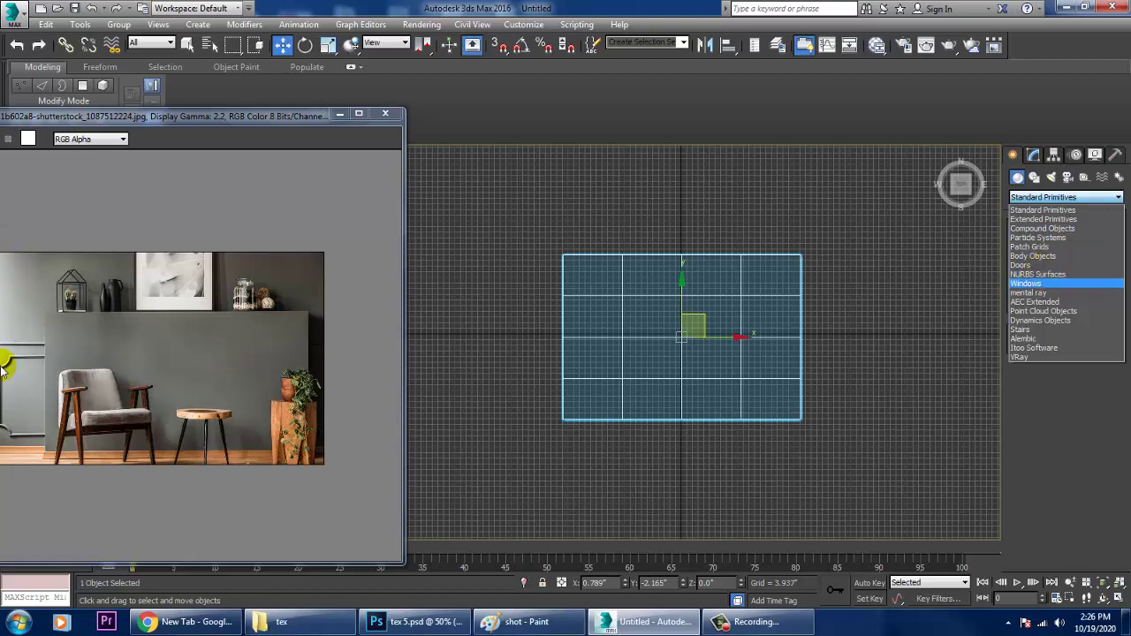
pyautogui.click(1031, 293)
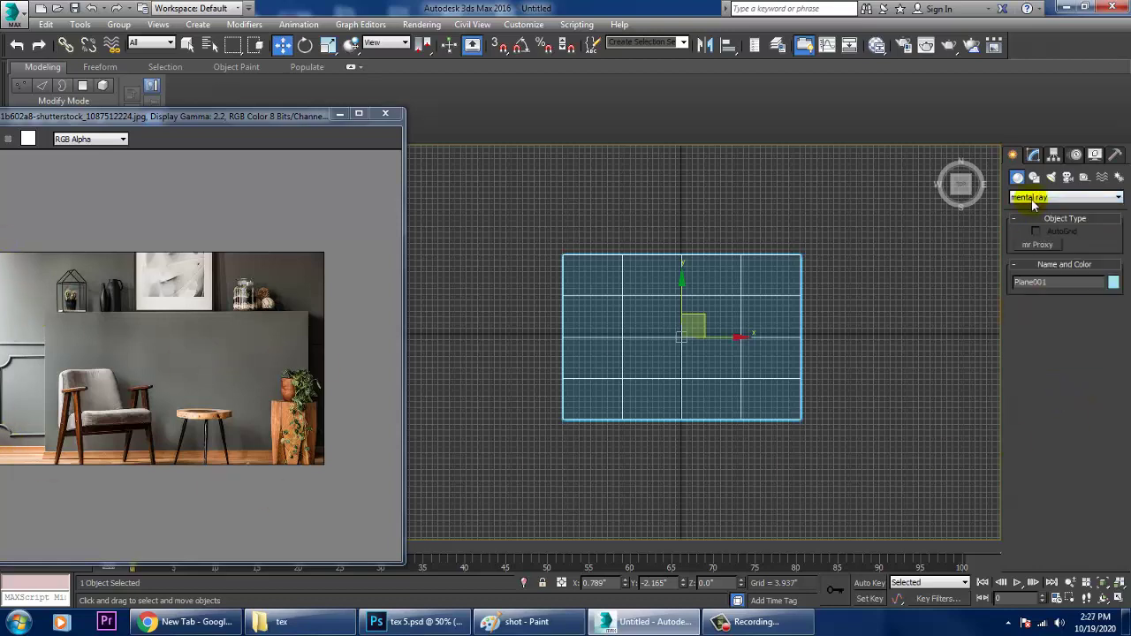
pyautogui.click(1034, 198)
pyautogui.click(1036, 301)
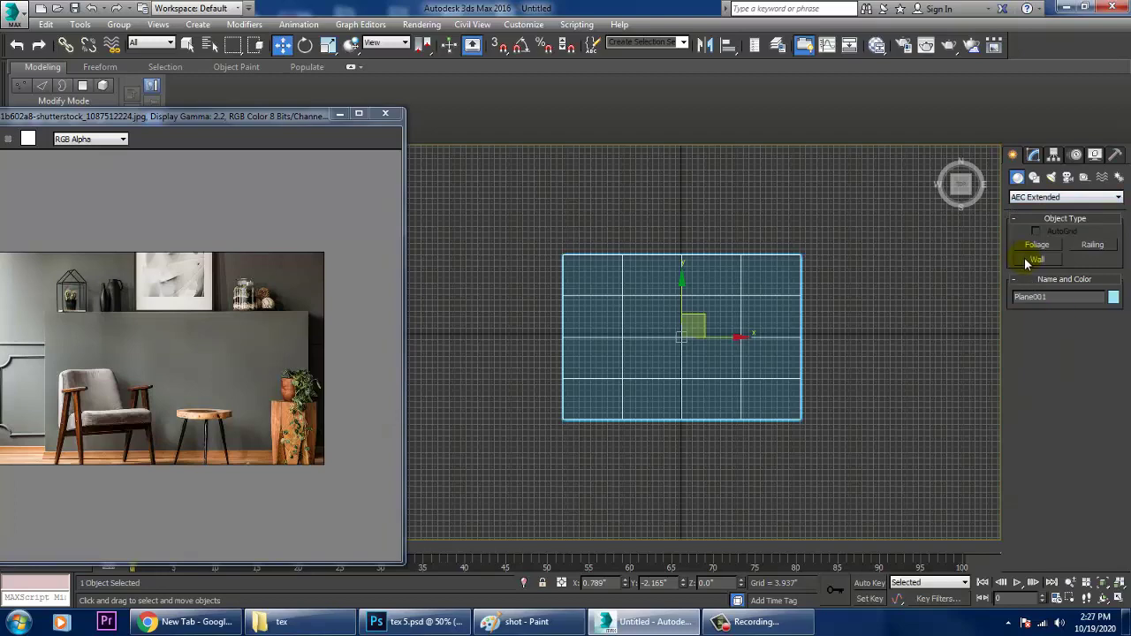
pyautogui.click(1035, 259)
pyautogui.moveTo(620, 326); pyautogui.dragTo(658, 346, button='middle')
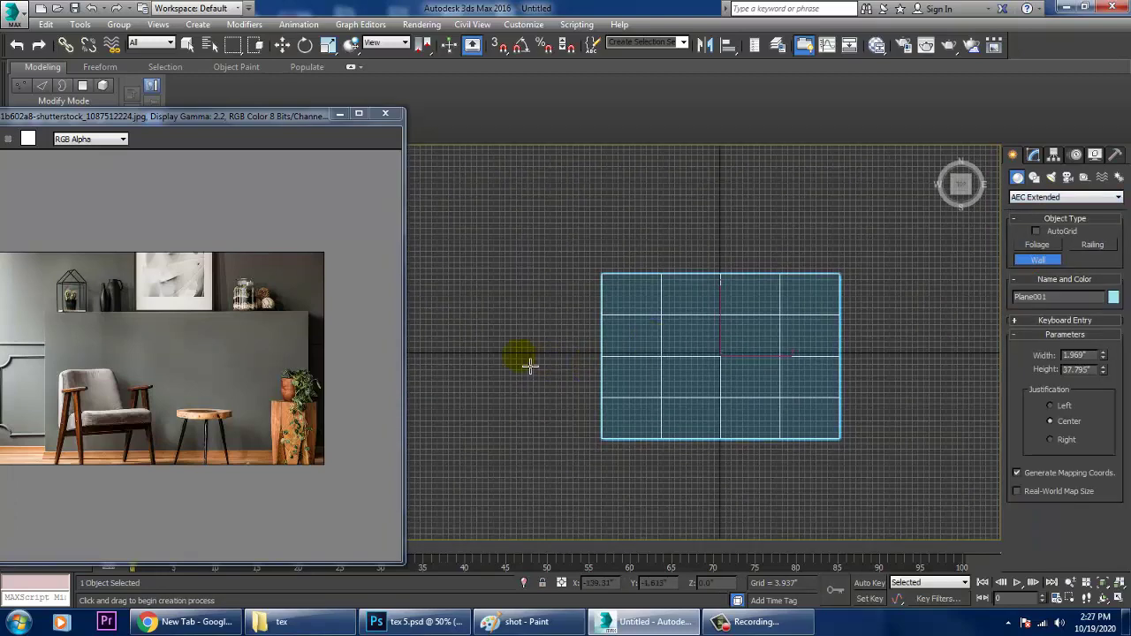
pyautogui.moveTo(223, 117); pyautogui.dragTo(233, 93)
pyautogui.moveTo(757, 291); pyautogui.dragTo(779, 311, button='middle')
pyautogui.press('w')
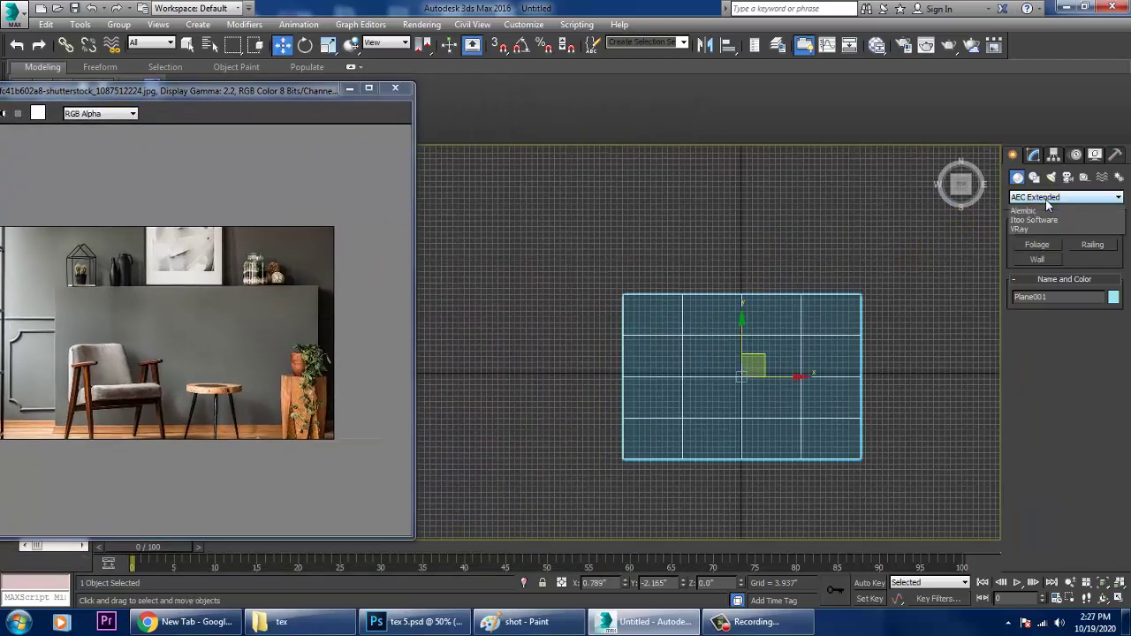
# - Create a thin box as the back wall, spanning the full width of the floor plane's rear edge in the Top view
pyautogui.click(1066, 197)
pyautogui.click(1043, 208)
pyautogui.click(1036, 251)
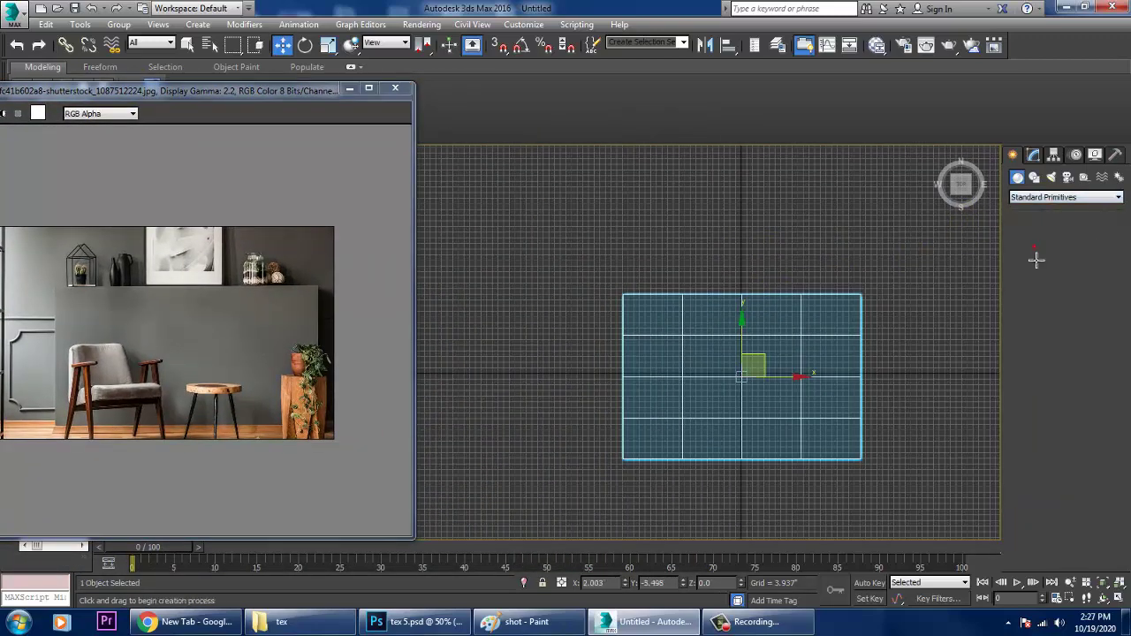
pyautogui.moveTo(686, 311); pyautogui.dragTo(606, 296, button='middle')
pyautogui.scroll(4, 627, 333)
pyautogui.scroll(-2, 678, 343)
pyautogui.moveTo(679, 344); pyautogui.dragTo(615, 311, button='middle')
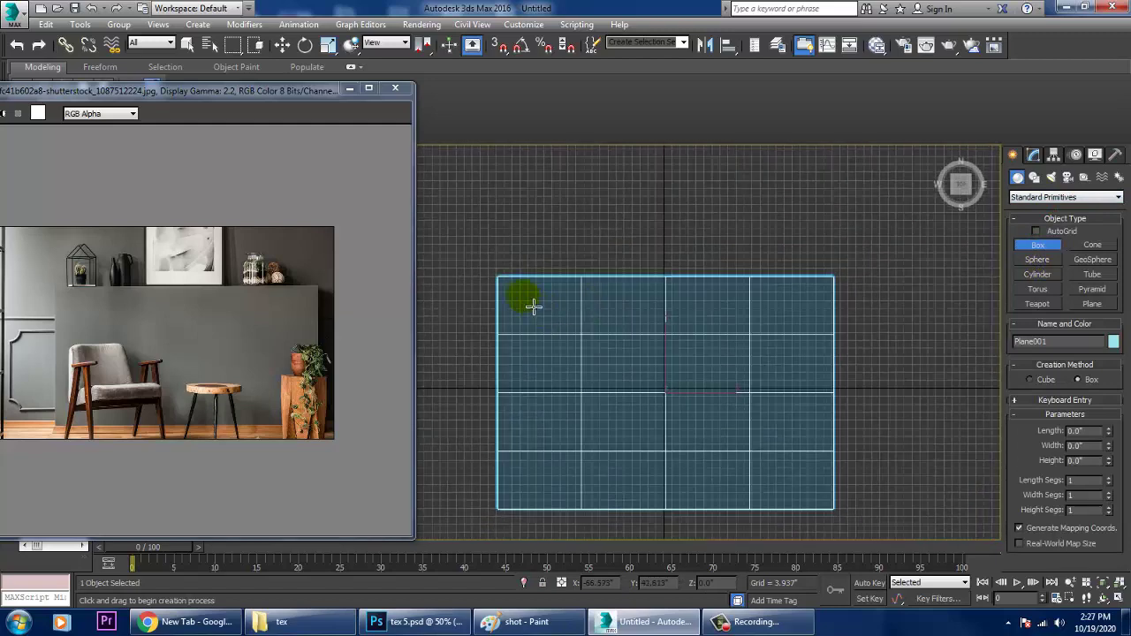
pyautogui.moveTo(505, 287); pyautogui.dragTo(846, 294)
pyautogui.click(854, 135)
pyautogui.press('w')
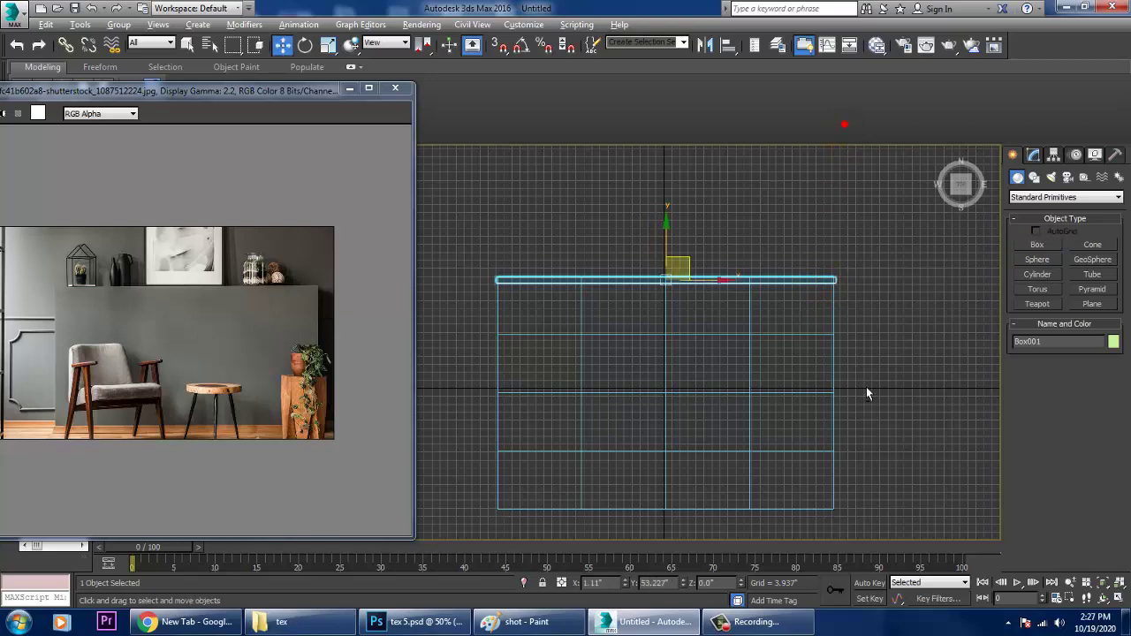
# - Examine the back wall in Perspective and frame it in the Front view next to the reference image
pyautogui.hotkey('alt', 'w')
pyautogui.middleClick(868, 391)
pyautogui.hotkey('alt', 'w')
pyautogui.moveTo(565, 275); pyautogui.dragTo(667, 389, button='middle')
pyautogui.scroll(-3, 674, 397)
pyautogui.hotkey('alt', 'w')
pyautogui.middleClick(787, 273)
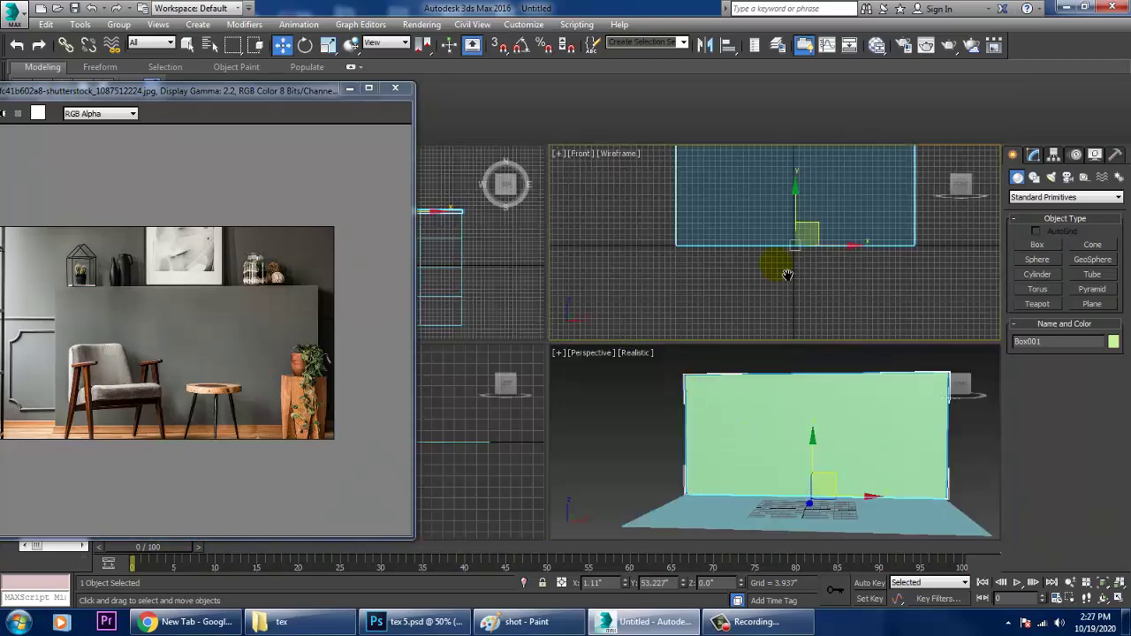
pyautogui.hotkey('alt', 'w')
pyautogui.moveTo(768, 284); pyautogui.dragTo(808, 379, button='middle')
pyautogui.scroll(-3, 808, 378)
pyautogui.moveTo(781, 317); pyautogui.dragTo(832, 335, button='middle')
pyautogui.scroll(2, 744, 364)
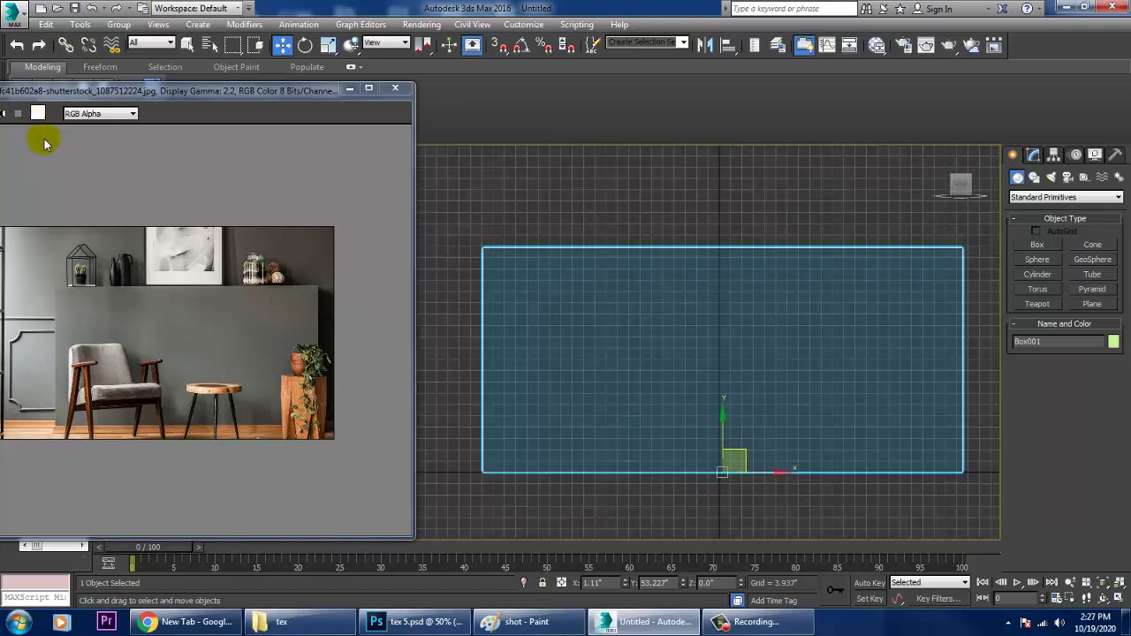
pyautogui.moveTo(240, 90); pyautogui.dragTo(268, 78)
pyautogui.moveTo(773, 364); pyautogui.dragTo(780, 345, button='middle')
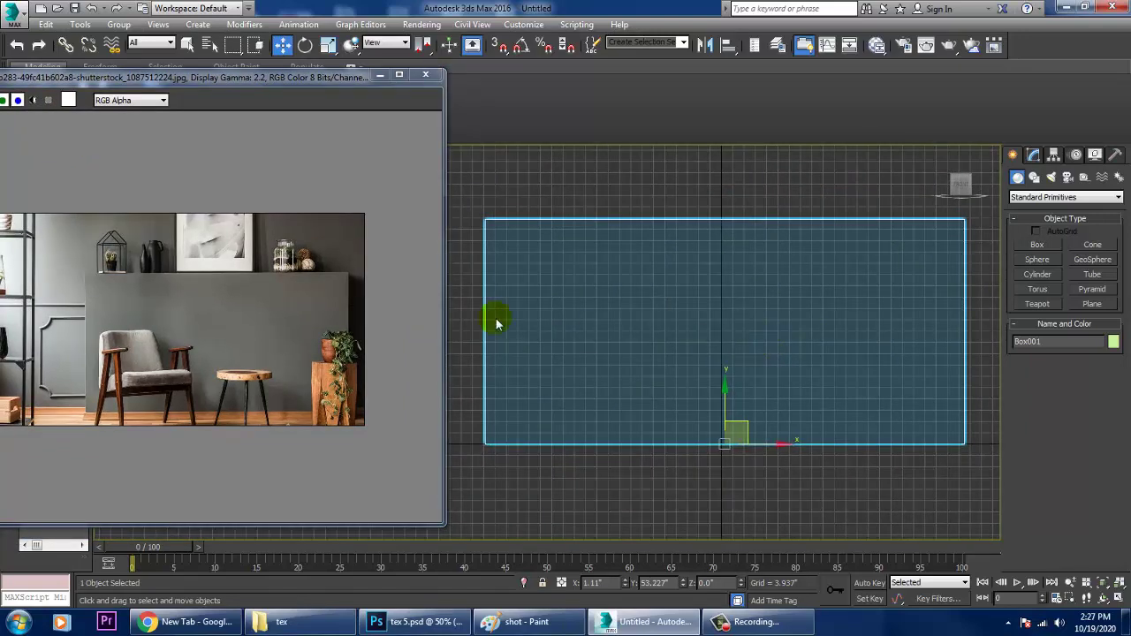
# - Create a box about 48" by 105" in the Front view, resting on the floor within the wall outline, for the raised wall panel
pyautogui.click(886, 377)
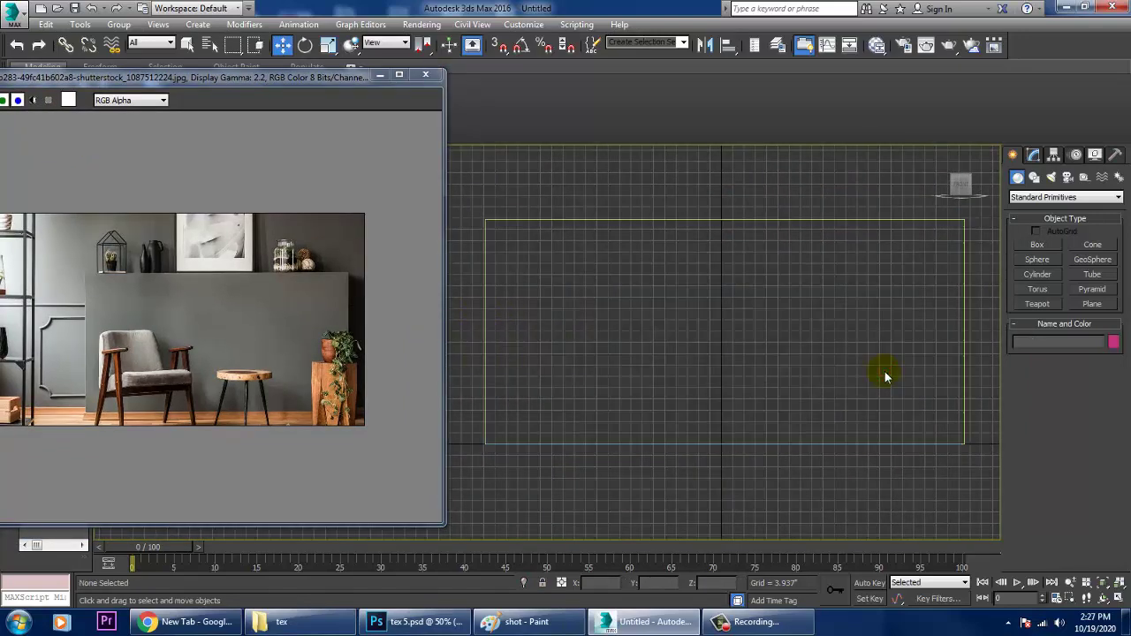
pyautogui.moveTo(719, 374); pyautogui.dragTo(698, 365, button='middle')
pyautogui.moveTo(714, 295); pyautogui.dragTo(693, 283, button='middle')
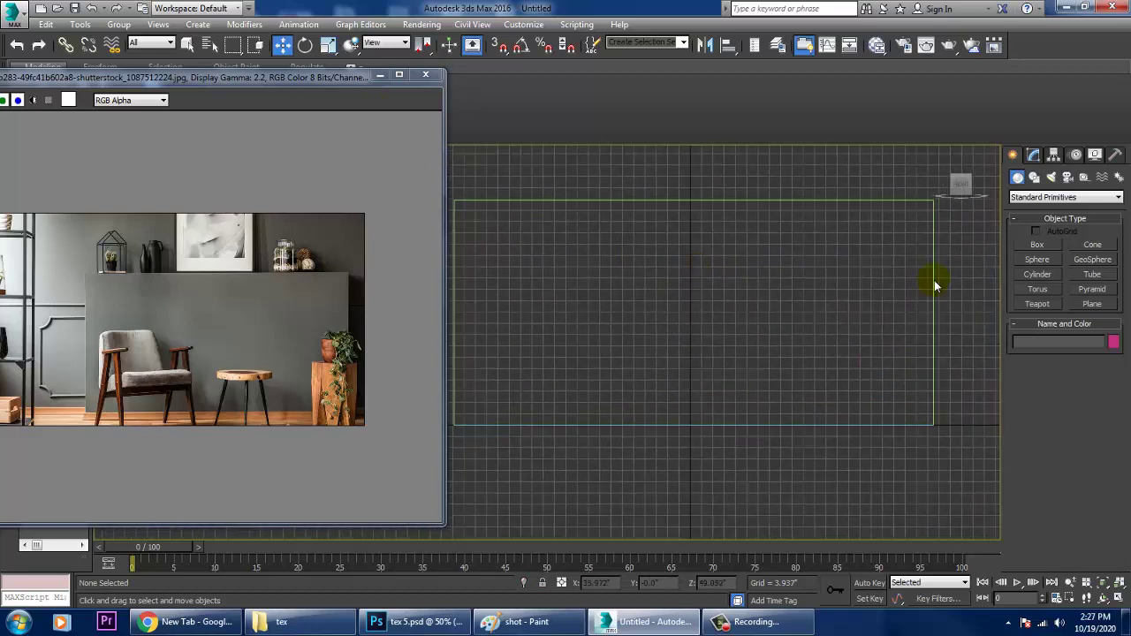
pyautogui.click(1038, 245)
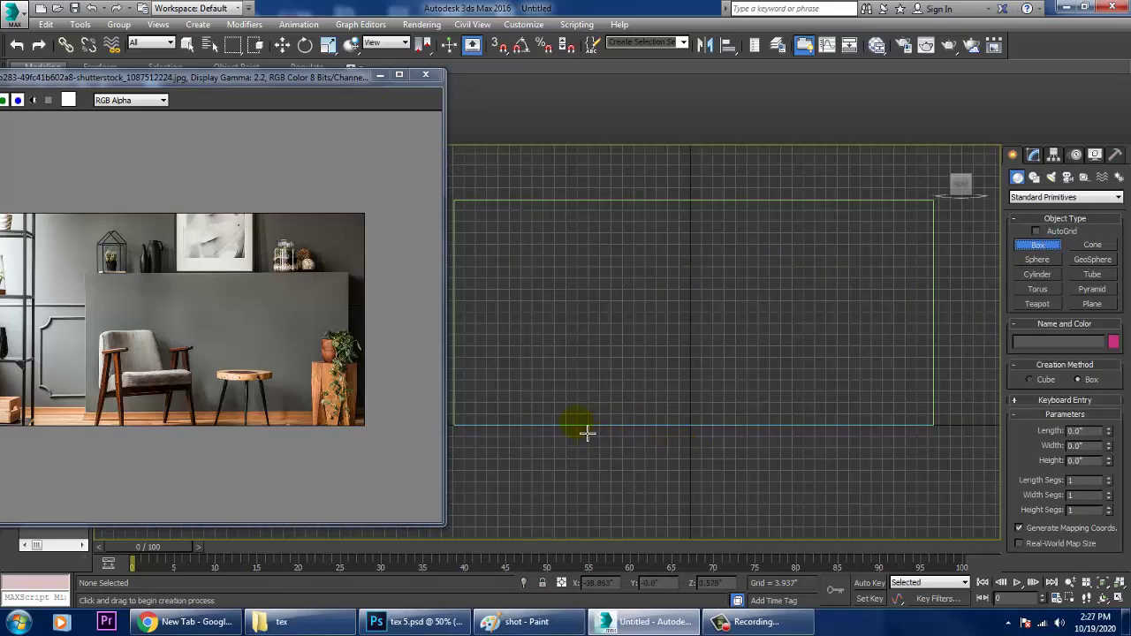
pyautogui.moveTo(567, 433); pyautogui.dragTo(869, 296)
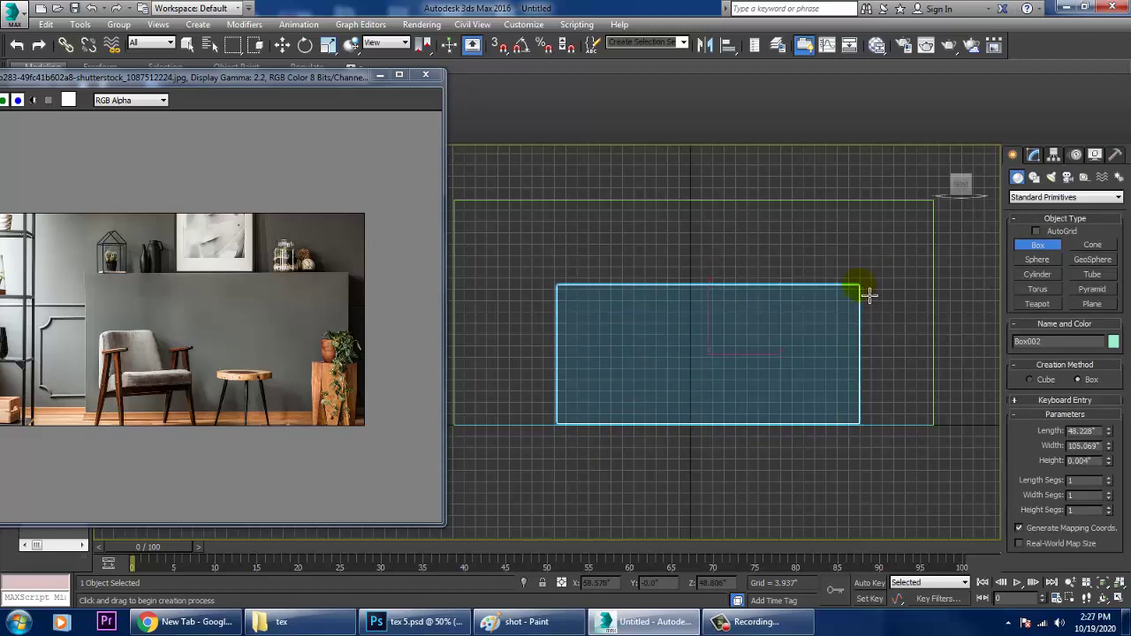
pyautogui.click(864, 430)
pyautogui.press('w')
# - Scale the raised panel box to about 69% along its depth and move it back against the rear wall
pyautogui.hotkey('alt', 'w')
pyautogui.click(881, 449)
pyautogui.hotkey('alt', 'w')
pyautogui.keyDown('alt'); pyautogui.moveTo(852, 428); pyautogui.dragTo(808, 392, button='middle'); pyautogui.keyUp('alt')
pyautogui.press('r')
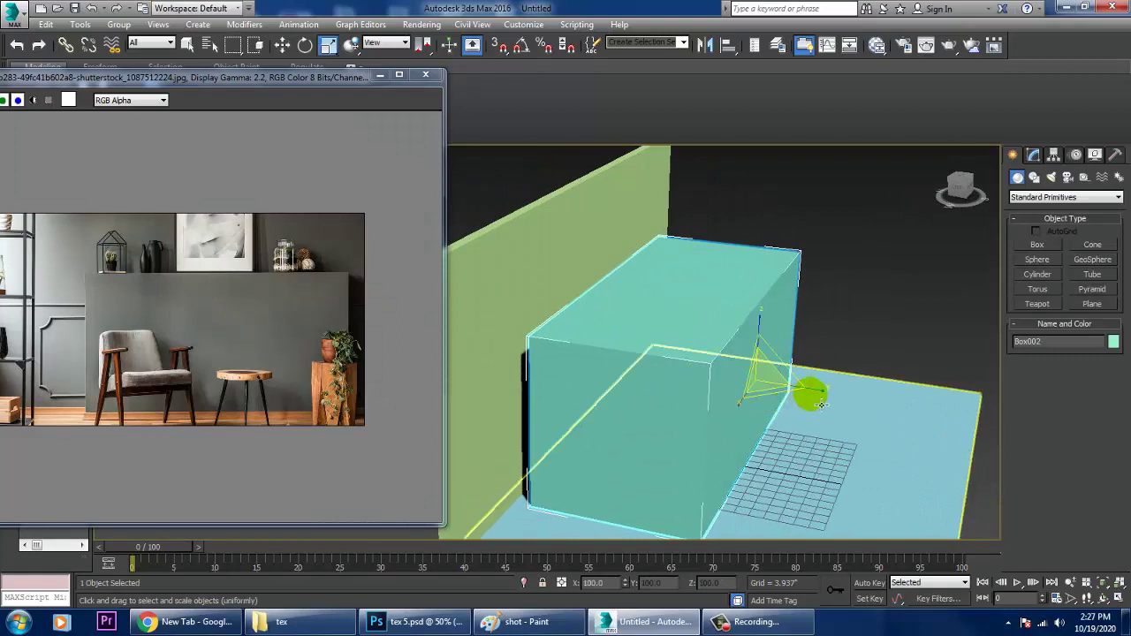
pyautogui.moveTo(808, 386); pyautogui.dragTo(809, 398)
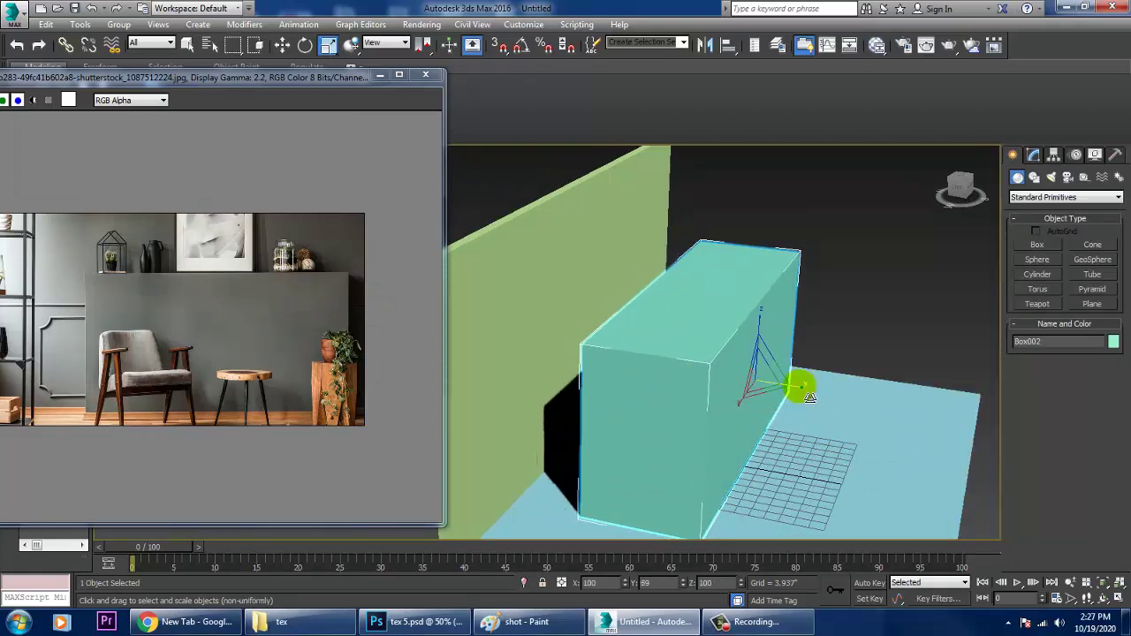
pyautogui.press('w')
pyautogui.moveTo(730, 382)
pyautogui.mouseDown()
pyautogui.moveTo(711, 369)
pyautogui.moveTo(723, 377)
pyautogui.mouseUp()
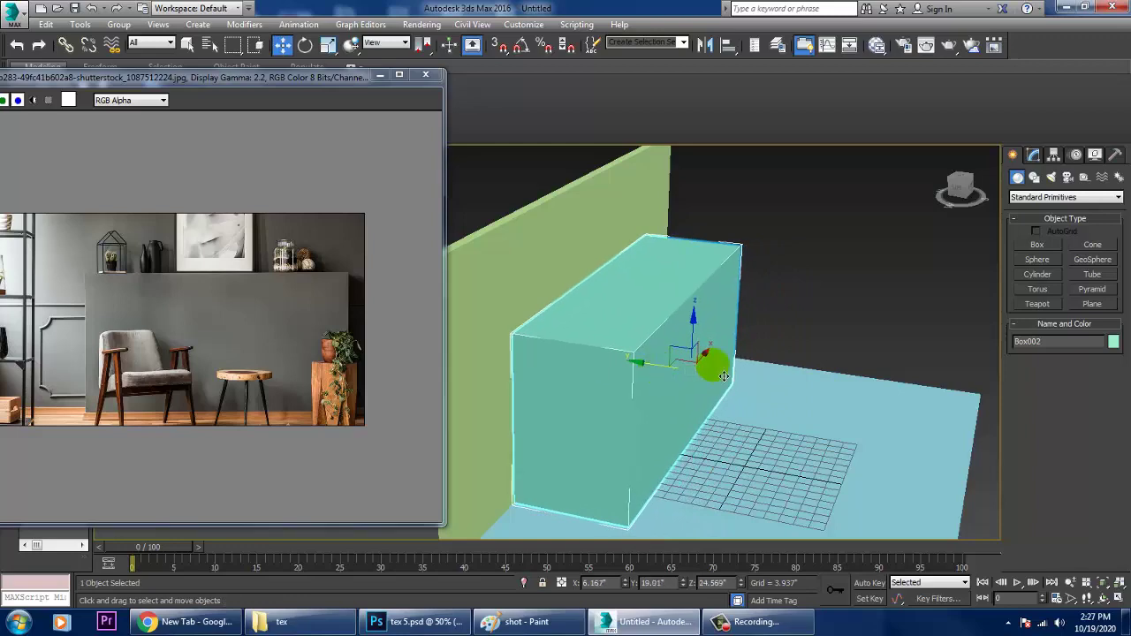
# - Bring the whole reference image window into view and enlarge the photo around the armchair and the geometric ornament on the ledge
pyautogui.click(200, 263)
pyautogui.moveTo(173, 83); pyautogui.dragTo(301, 56)
pyautogui.keyDown('alt'); pyautogui.moveTo(846, 378); pyautogui.dragTo(799, 378, button='middle'); pyautogui.keyUp('alt')
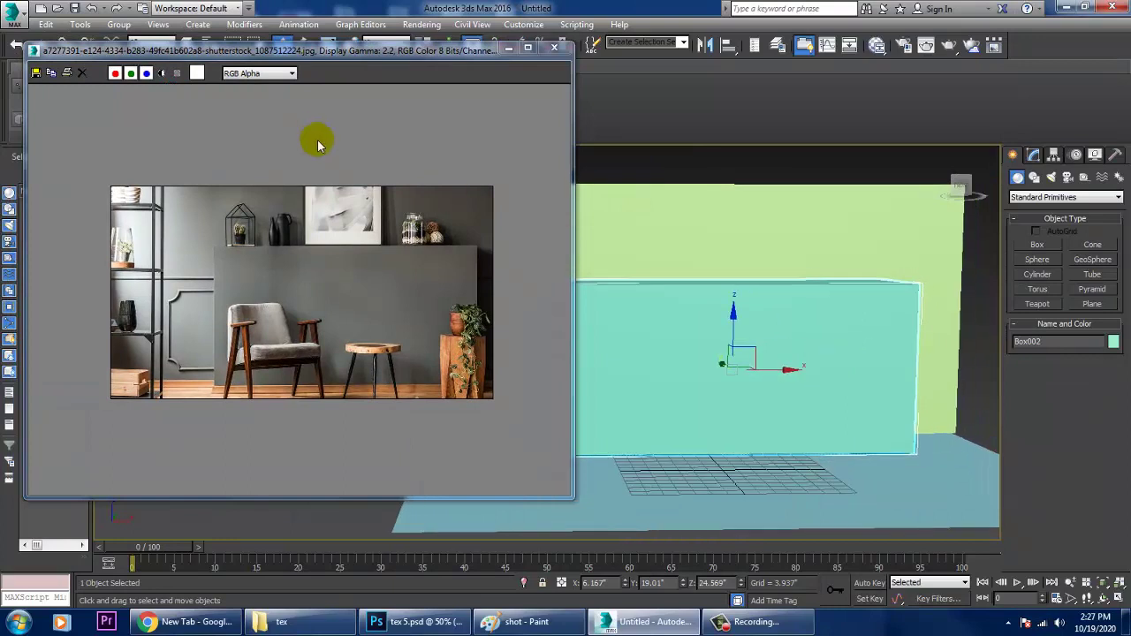
pyautogui.keyDown('alt'); pyautogui.moveTo(661, 340); pyautogui.dragTo(694, 367, button='middle'); pyautogui.keyUp('alt')
pyautogui.scroll(3, 252, 212)
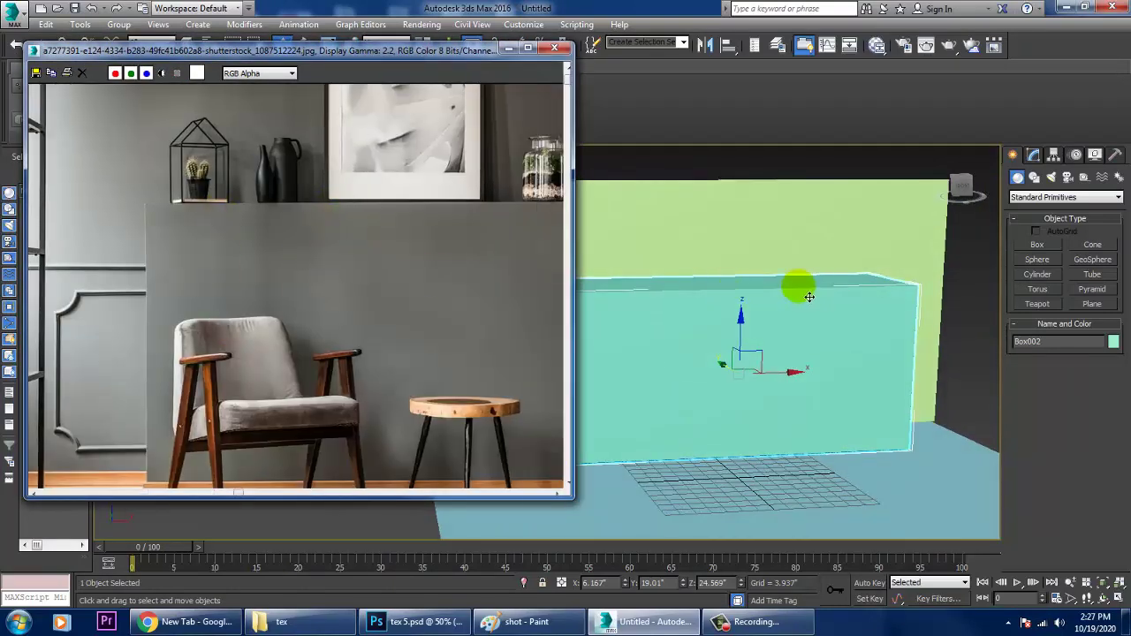
# - Scale the panel box's depth down further to about 84% and move it back against the wall
pyautogui.keyDown('alt'); pyautogui.moveTo(798, 288); pyautogui.dragTo(896, 366, button='middle'); pyautogui.keyUp('alt')
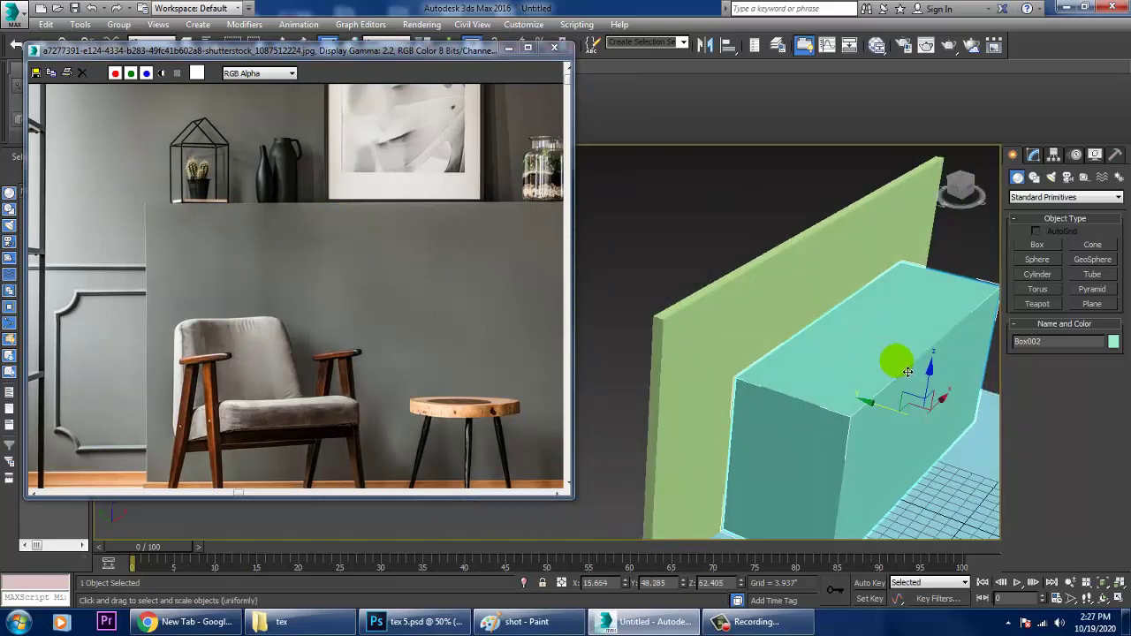
pyautogui.press('r')
pyautogui.moveTo(996, 452); pyautogui.dragTo(985, 452)
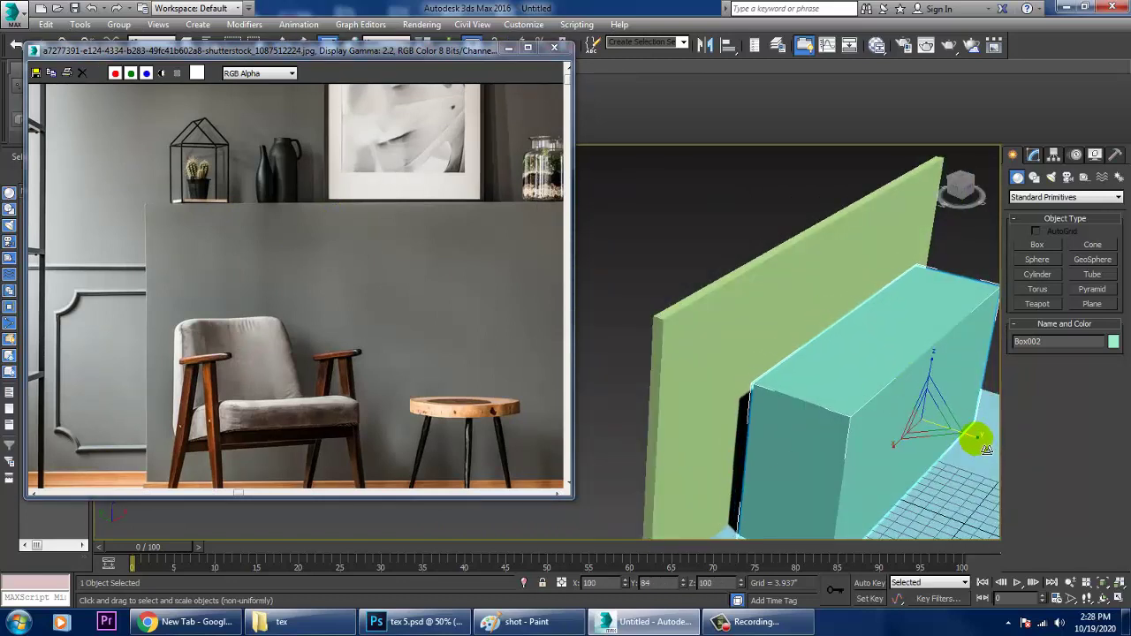
pyautogui.press('w')
pyautogui.moveTo(904, 419); pyautogui.dragTo(870, 397)
pyautogui.moveTo(750, 336); pyautogui.dragTo(745, 338, button='middle')
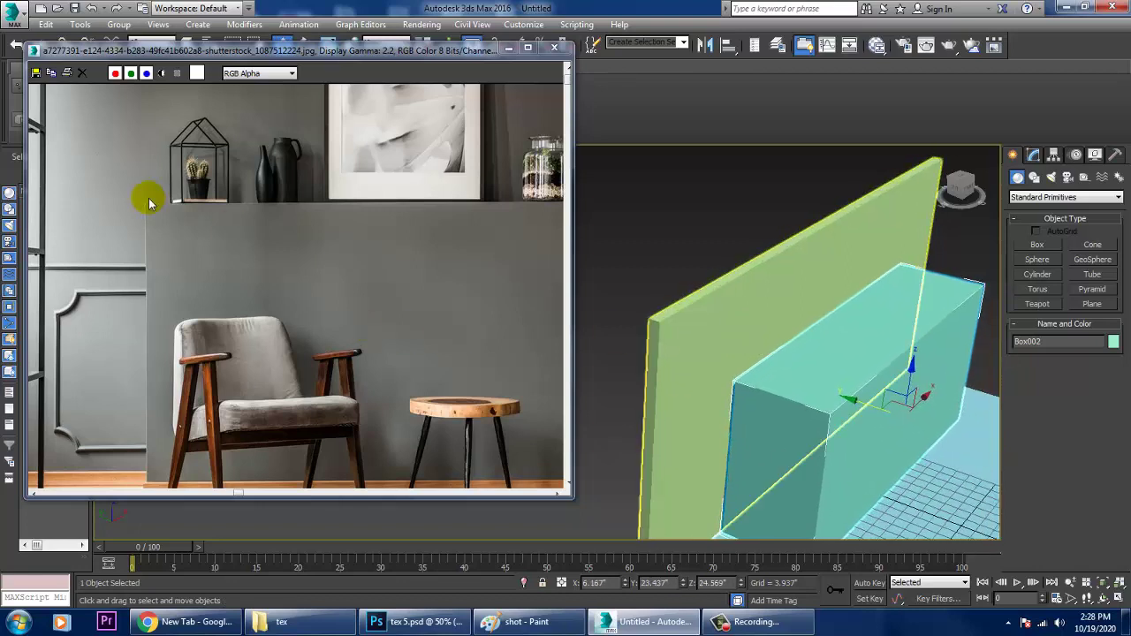
# - Draw a rectangle spline about 7.1" by 6.3" in the Front view, standing on the panel's top edge near its left corner
pyautogui.click(147, 194)
pyautogui.click(1036, 178)
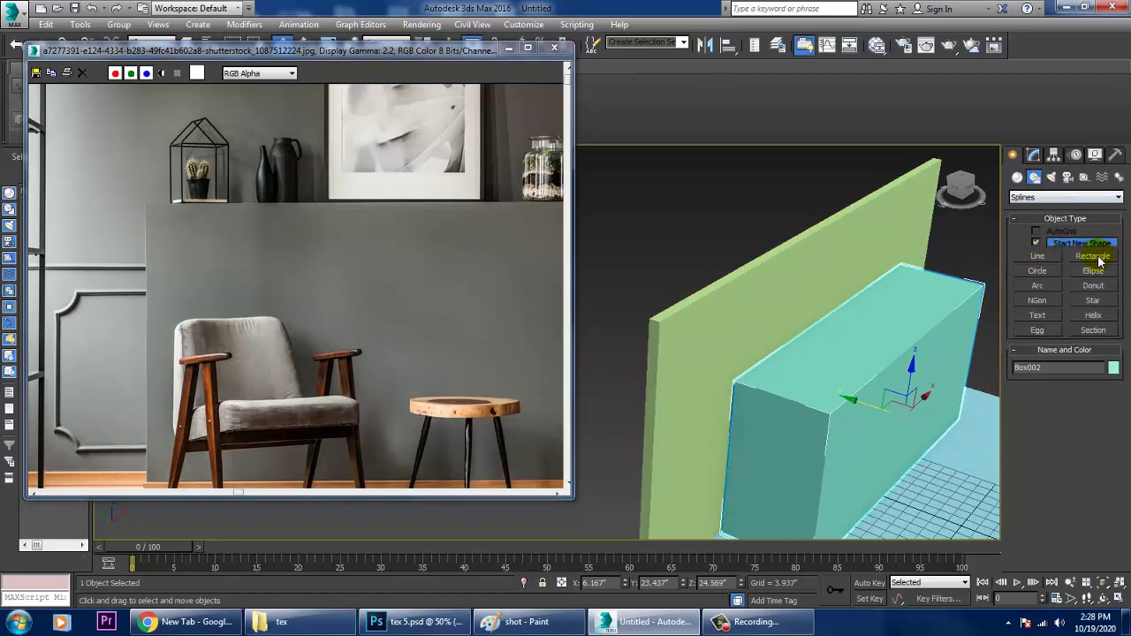
pyautogui.click(1098, 259)
pyautogui.hotkey('alt', 'w')
pyautogui.middleClick(788, 222)
pyautogui.hotkey('alt', 'w')
pyautogui.moveTo(719, 236); pyautogui.dragTo(835, 311, button='middle')
pyautogui.moveTo(718, 313); pyautogui.dragTo(788, 303, button='middle')
pyautogui.scroll(3, 799, 332)
pyautogui.moveTo(800, 342); pyautogui.dragTo(858, 339, button='middle')
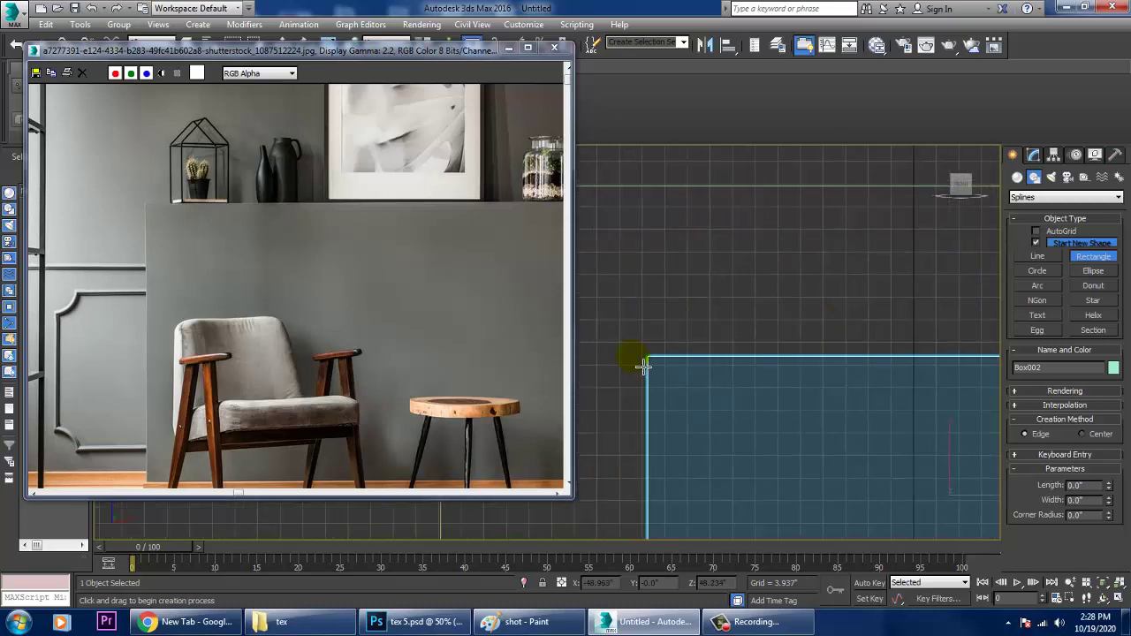
pyautogui.scroll(2, 724, 337)
pyautogui.moveTo(725, 335); pyautogui.dragTo(727, 334, button='middle')
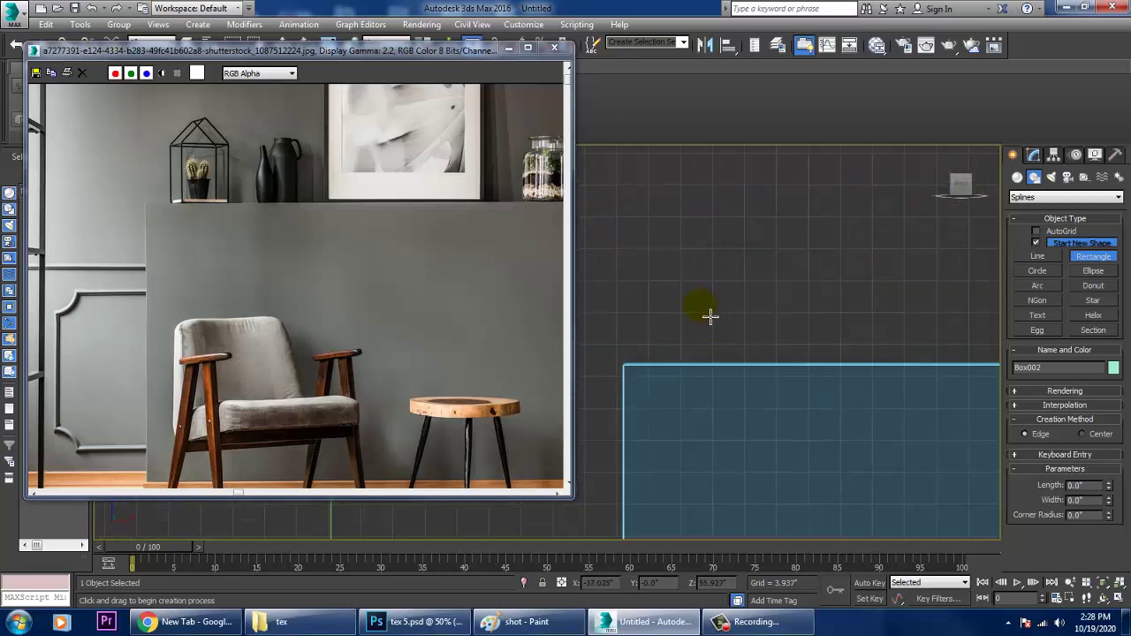
pyautogui.moveTo(699, 306); pyautogui.dragTo(747, 363)
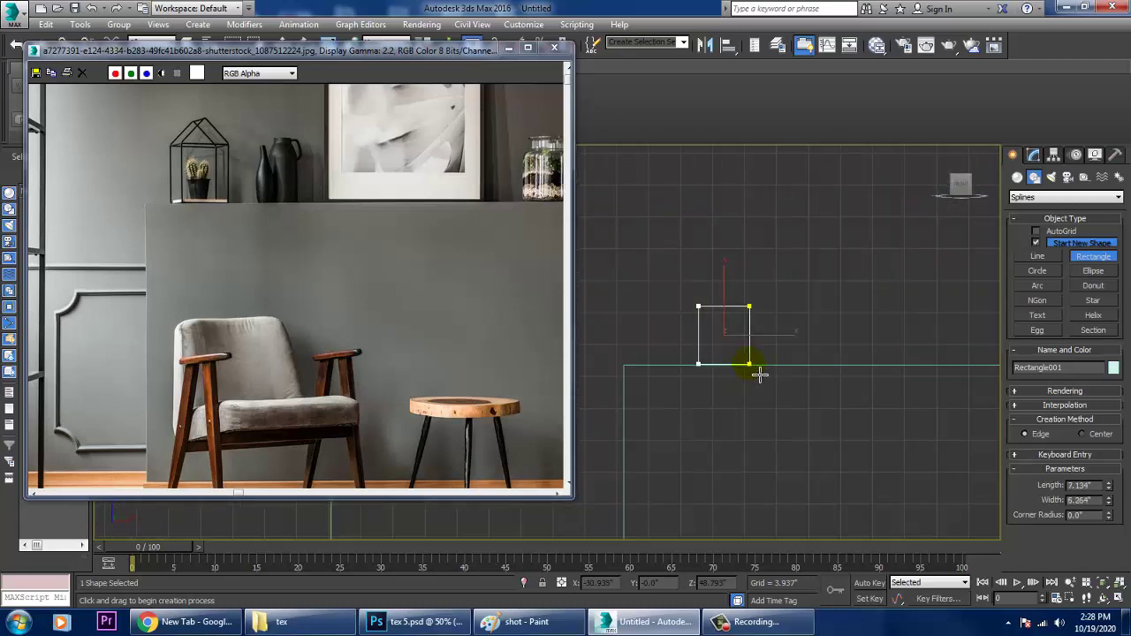
# - Frame the rectangle in Perspective and enable its viewport rendering with a rectangular cross-section
pyautogui.press('w')
pyautogui.press('p')
pyautogui.keyDown('alt'); pyautogui.moveTo(817, 431); pyautogui.dragTo(928, 343, button='middle'); pyautogui.keyUp('alt')
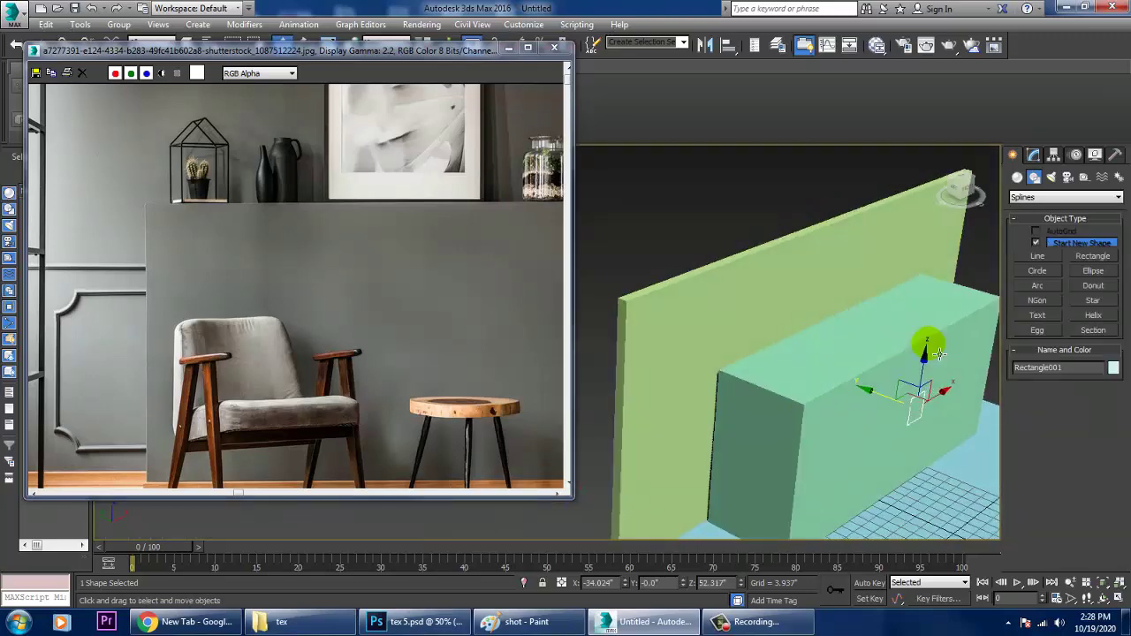
pyautogui.moveTo(712, 410); pyautogui.dragTo(725, 318, button='middle')
pyautogui.scroll(4, 880, 279)
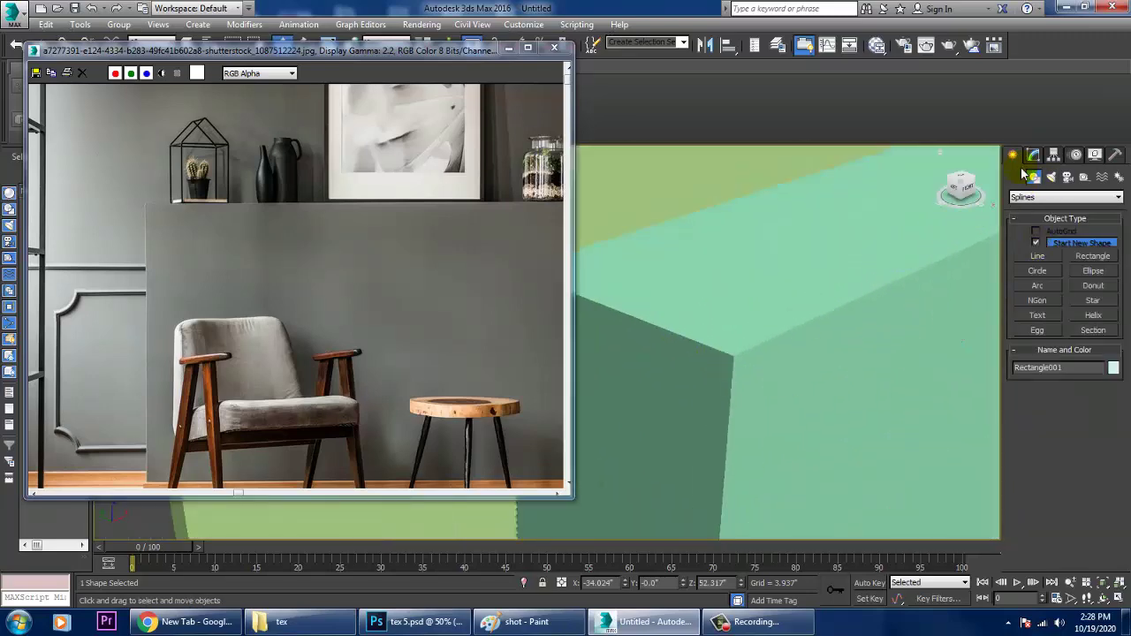
pyautogui.press('z')
pyautogui.click(1032, 157)
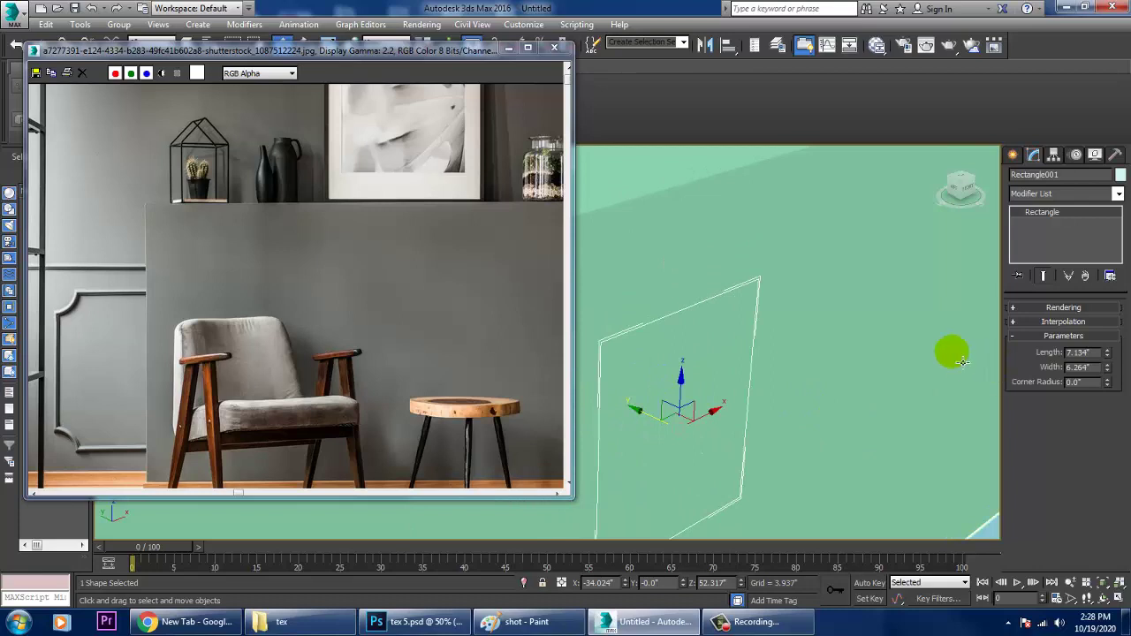
pyautogui.click(1050, 309)
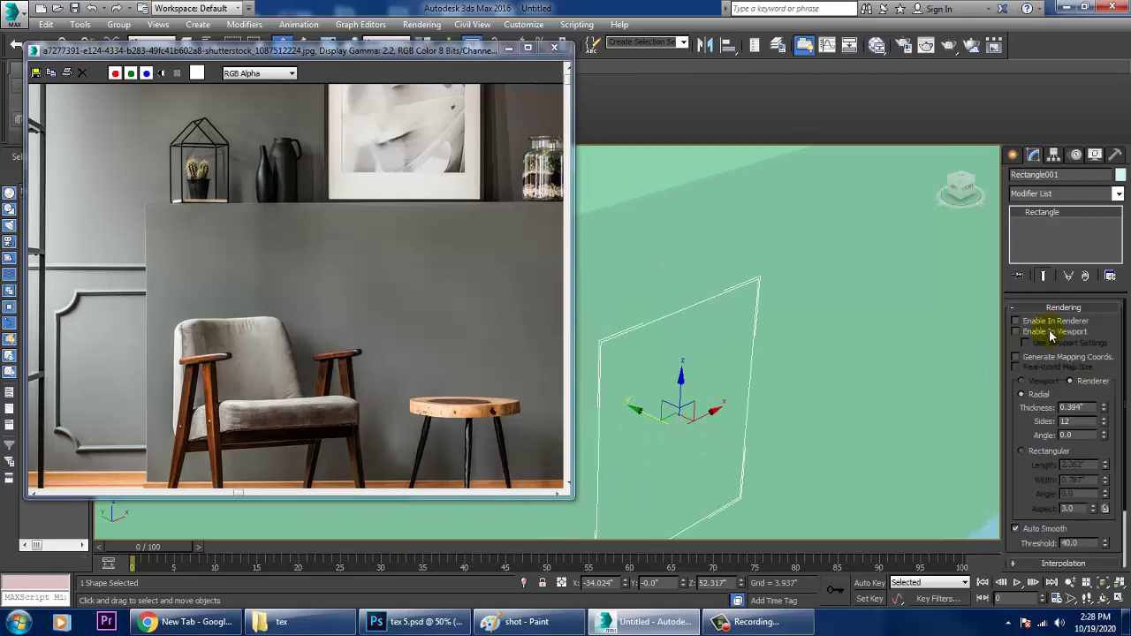
pyautogui.click(1016, 331)
pyautogui.click(1022, 452)
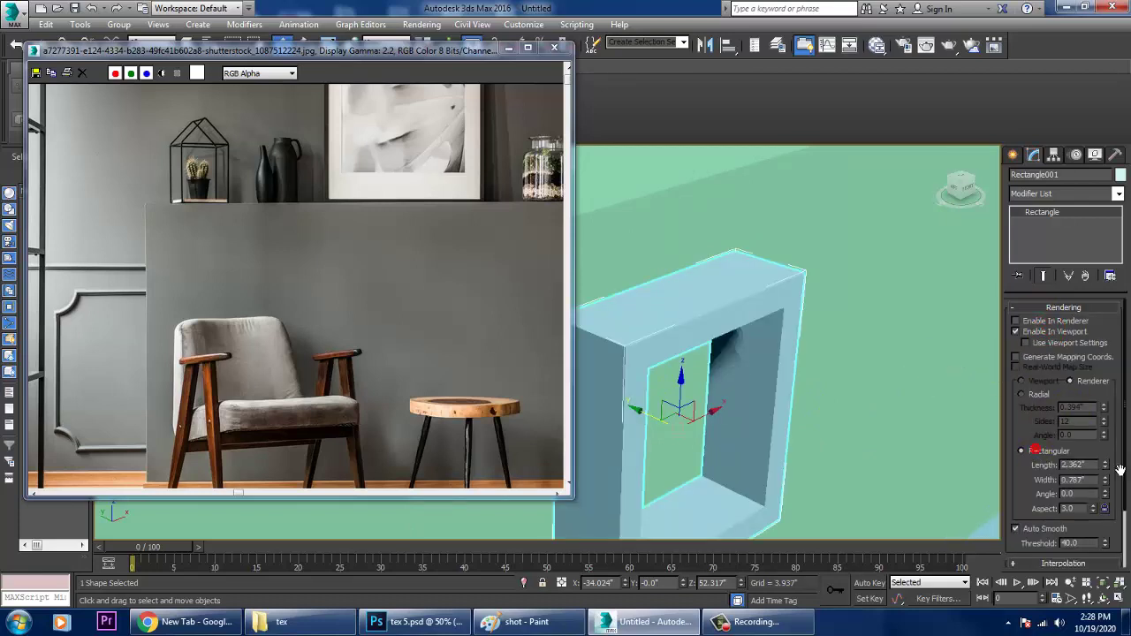
# - Set the spline's rectangular cross-section to 0.236" length and 0.142" width
pyautogui.moveTo(1110, 468); pyautogui.dragTo(1127, 535)
pyautogui.moveTo(1105, 482); pyautogui.dragTo(1128, 539)
pyautogui.moveTo(11, 534); pyautogui.dragTo(7, 531)
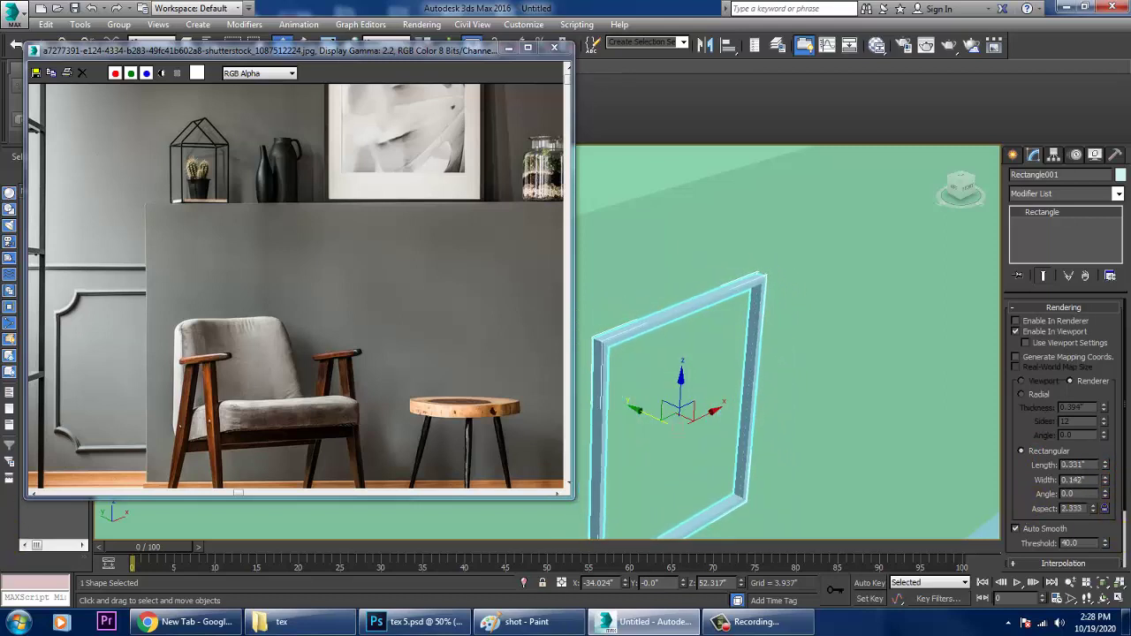
pyautogui.moveTo(1104, 473); pyautogui.dragTo(1120, 492)
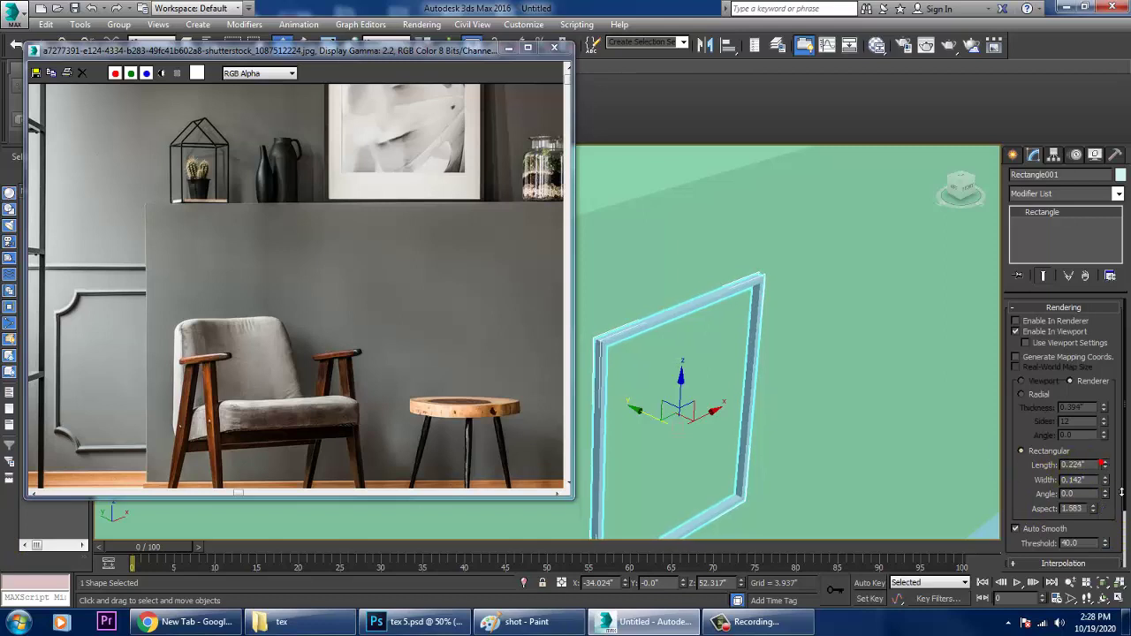
# - Move the rectangular frame back over the panel's top surface and make one copy a short distance behind it
pyautogui.scroll(-5, 757, 414)
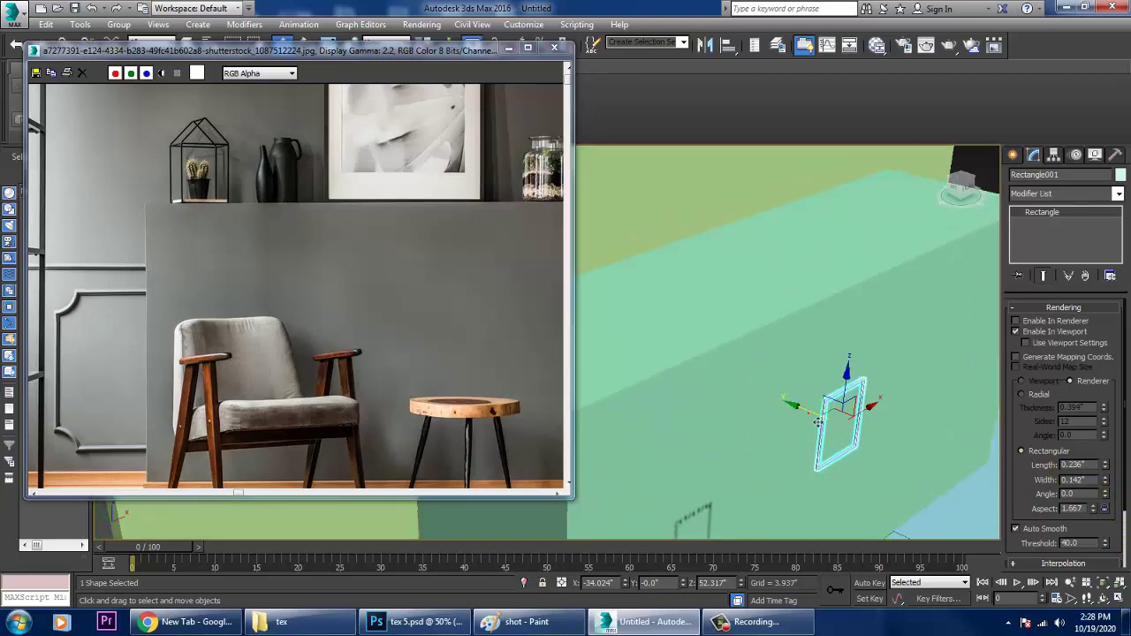
pyautogui.moveTo(817, 431); pyautogui.dragTo(630, 324)
pyautogui.moveTo(630, 324); pyautogui.dragTo(727, 370, button='middle')
pyautogui.keyDown('shift'); pyautogui.moveTo(724, 371); pyautogui.dragTo(678, 354); pyautogui.keyUp('shift')
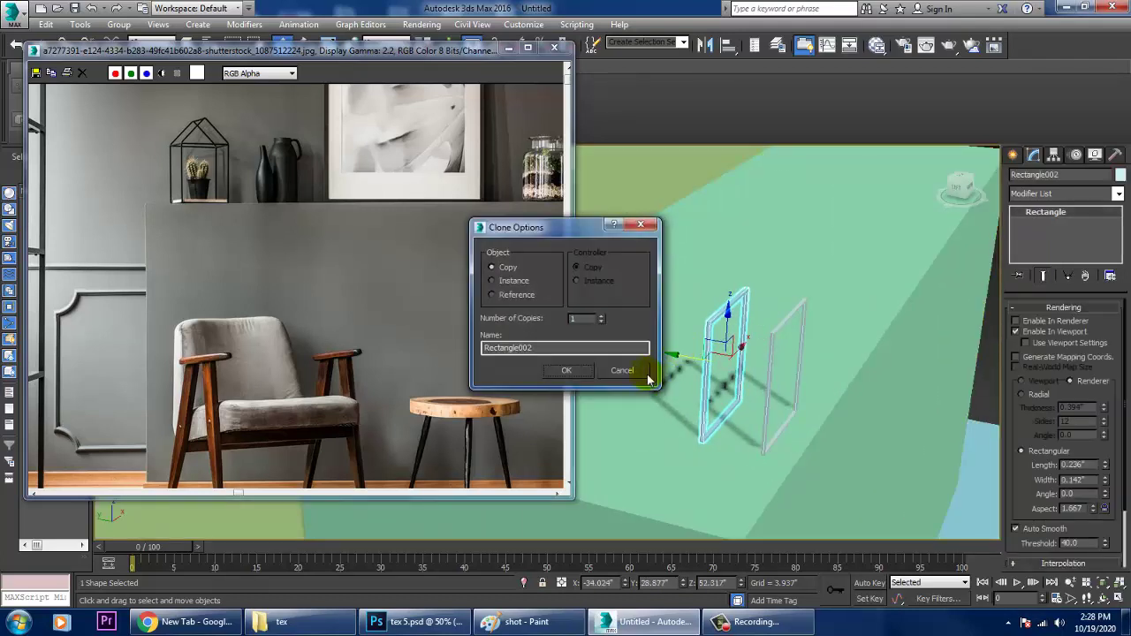
pyautogui.click(565, 371)
pyautogui.moveTo(760, 371)
pyautogui.keyDown('alt'); pyautogui.mouseDown(button='middle')
pyautogui.moveTo(840, 339)
pyautogui.moveTo(821, 330)
pyautogui.moveTo(773, 361)
pyautogui.mouseUp(button='middle'); pyautogui.keyUp('alt')
pyautogui.scroll(2, 770, 350)
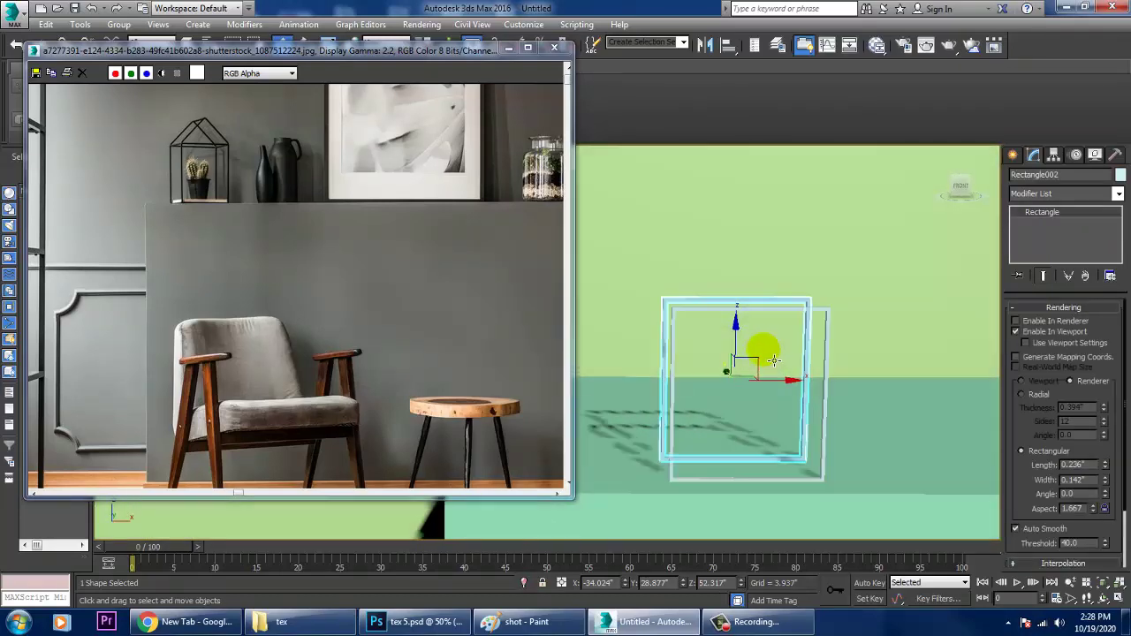
# - Copy the rear frame straight up in the Front view so the copy sits directly on top of it
pyautogui.hotkey('alt', 'w')
pyautogui.hotkey('alt', 'w')
pyautogui.scroll(5, 719, 310)
pyautogui.moveTo(720, 310); pyautogui.dragTo(769, 323, button='middle')
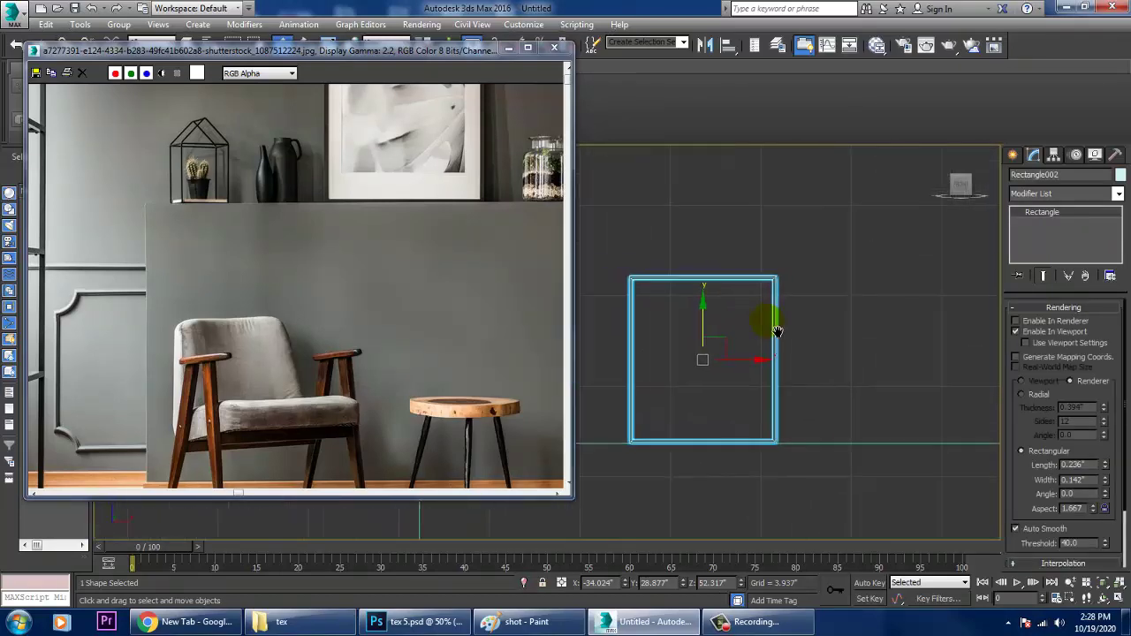
pyautogui.moveTo(720, 337)
pyautogui.keyDown('shift'); pyautogui.mouseDown()
pyautogui.moveTo(729, 148)
pyautogui.moveTo(742, 172)
pyautogui.mouseUp(); pyautogui.keyUp('shift')
pyautogui.click(579, 369)
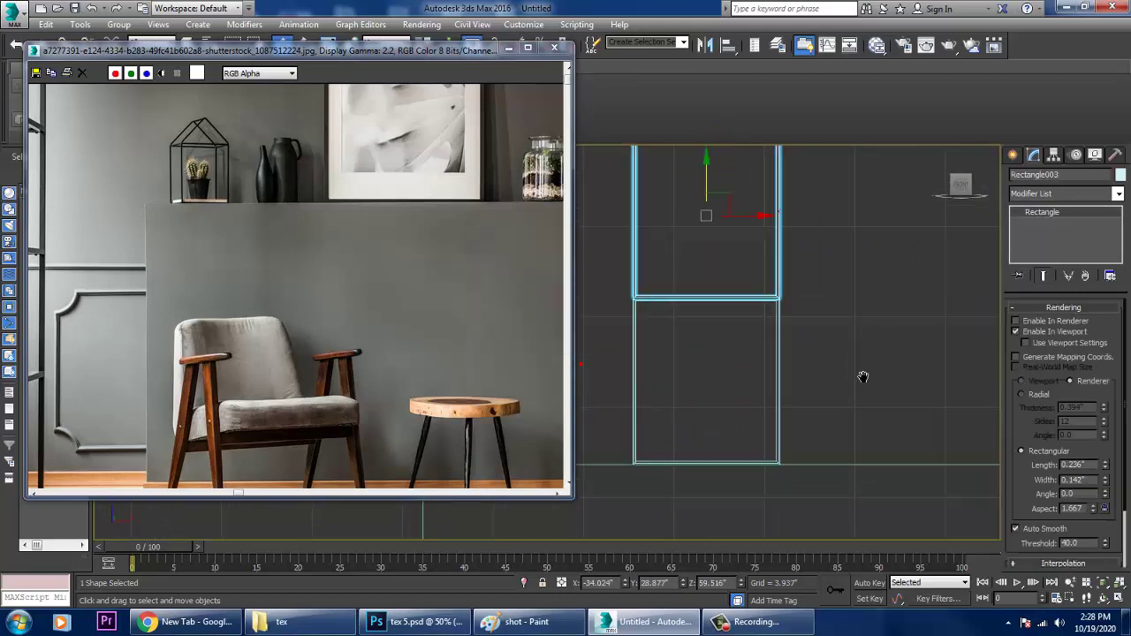
# - Convert the upper frame to an Editable Spline and change its two top vertices to Corner type
pyautogui.moveTo(861, 379); pyautogui.dragTo(859, 464, button='middle')
pyautogui.rightClick(1043, 225)
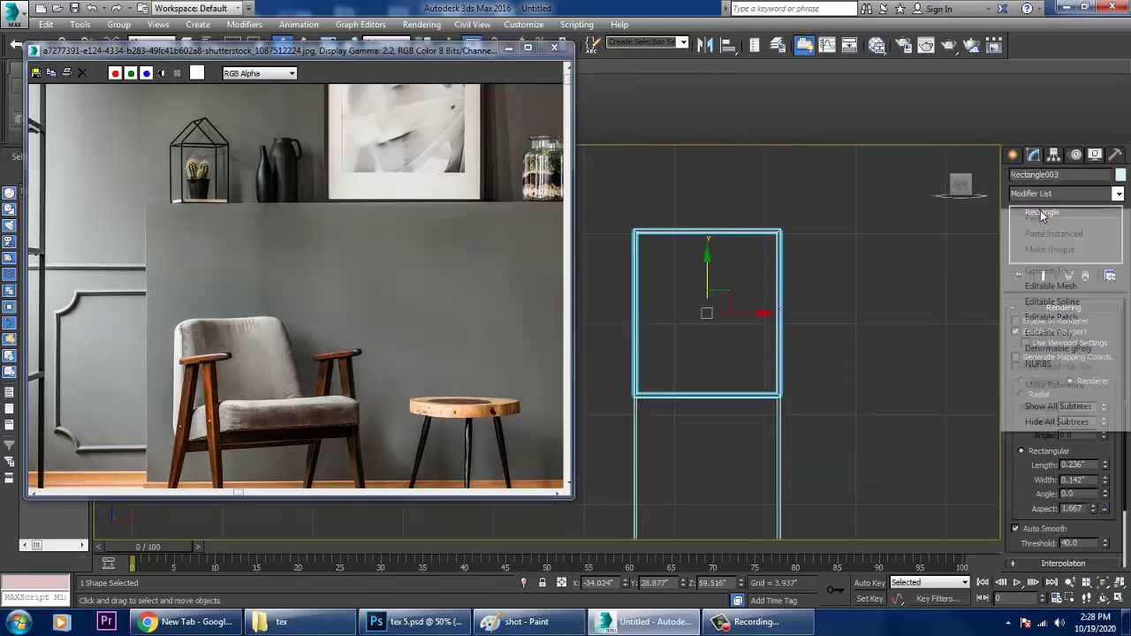
pyautogui.click(1076, 301)
pyautogui.scroll(5, 826, 309)
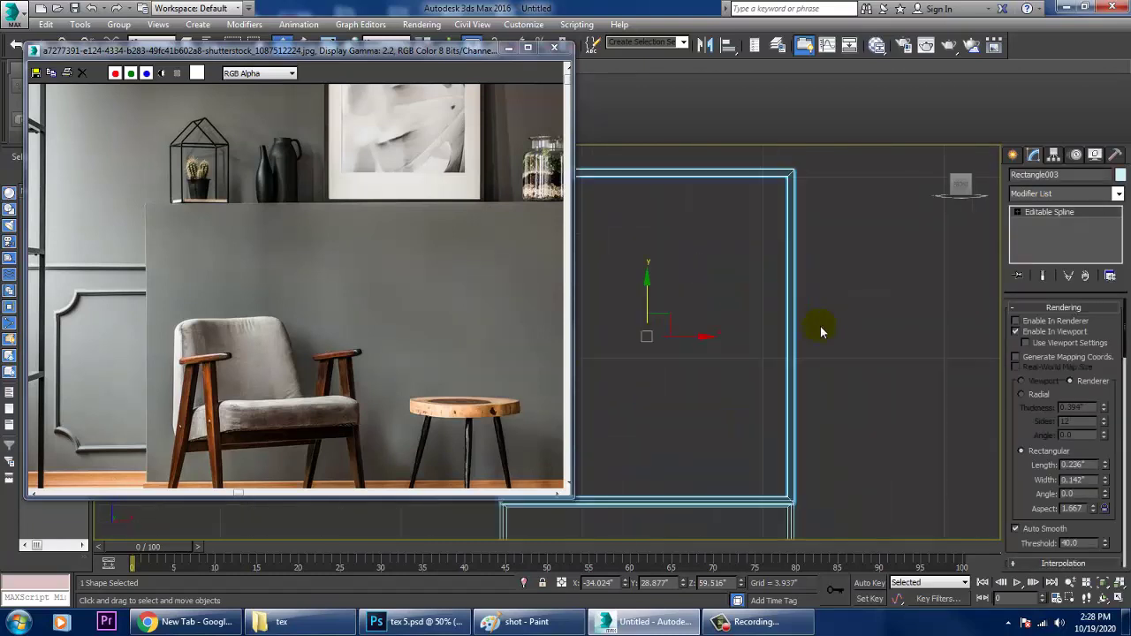
pyautogui.moveTo(724, 240); pyautogui.dragTo(795, 329, button='middle')
pyautogui.press('1')
pyautogui.click(861, 265)
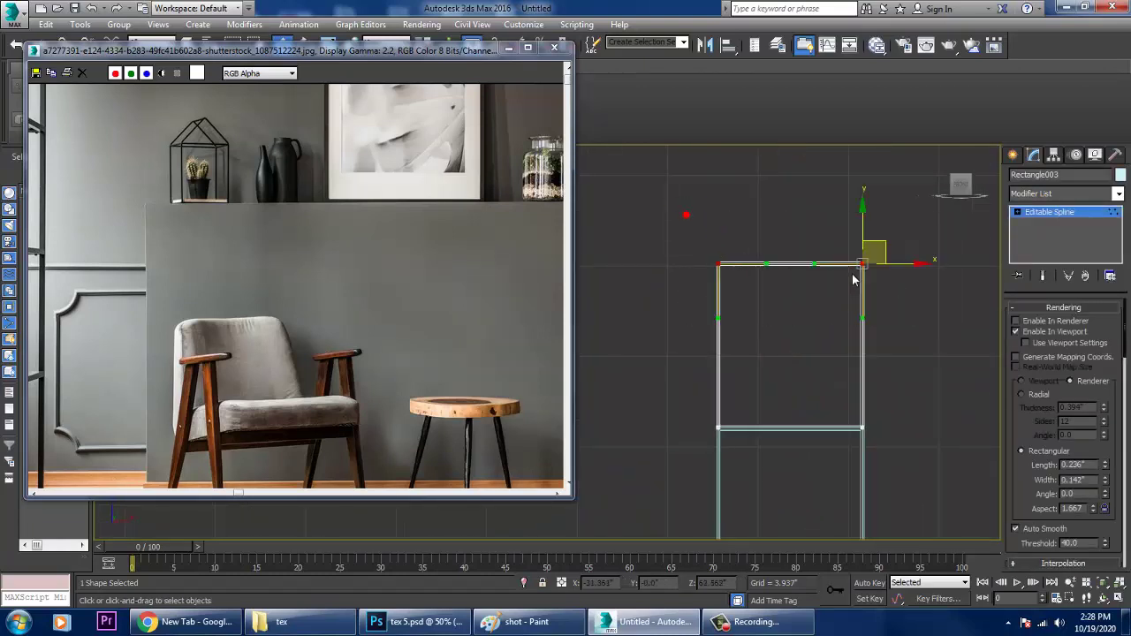
pyautogui.rightClick(862, 265)
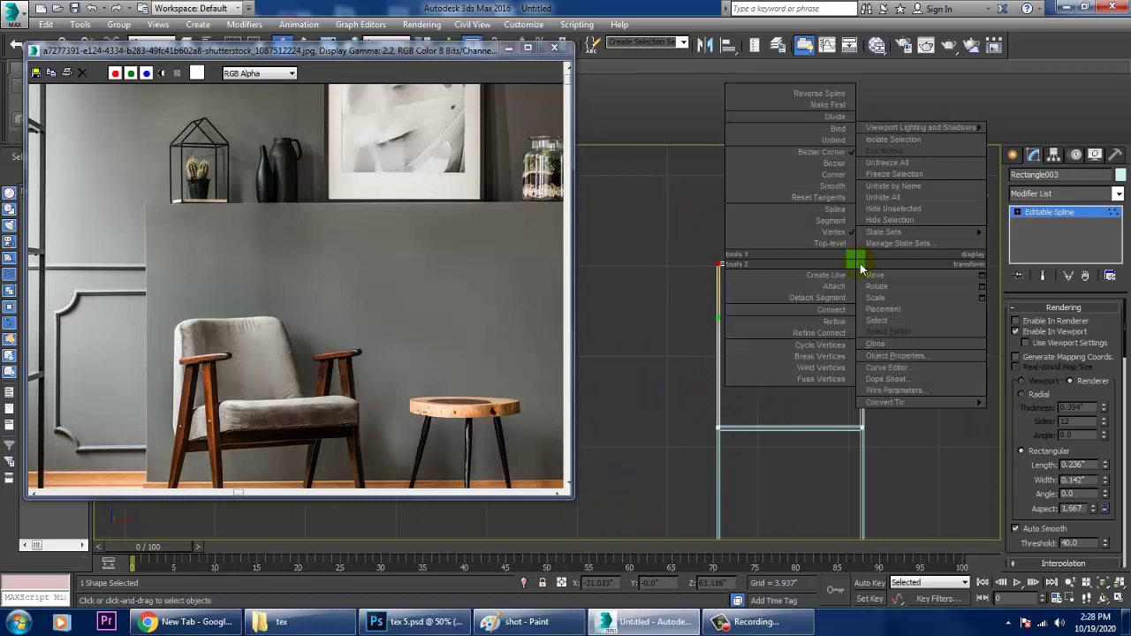
pyautogui.click(835, 178)
pyautogui.moveTo(662, 220); pyautogui.dragTo(768, 269)
pyautogui.moveTo(783, 274); pyautogui.dragTo(828, 274)
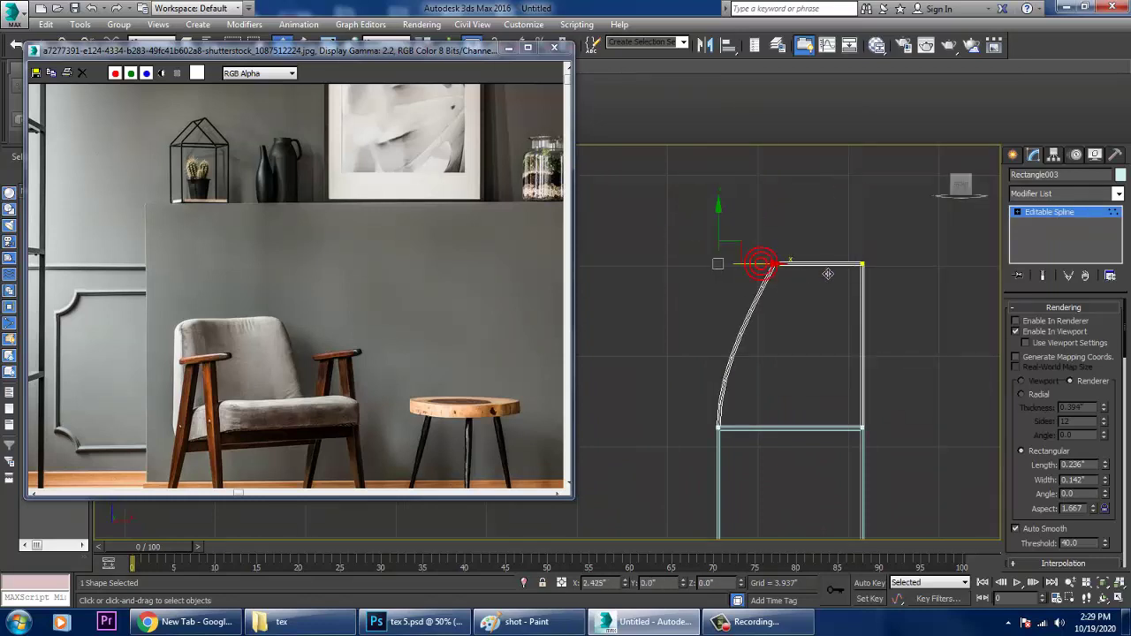
pyautogui.hotkey('ctrl', 'z')
# - Change the two bottom vertices of the upper frame to Corner type
pyautogui.moveTo(655, 348); pyautogui.dragTo(1052, 563)
pyautogui.rightClick(857, 414)
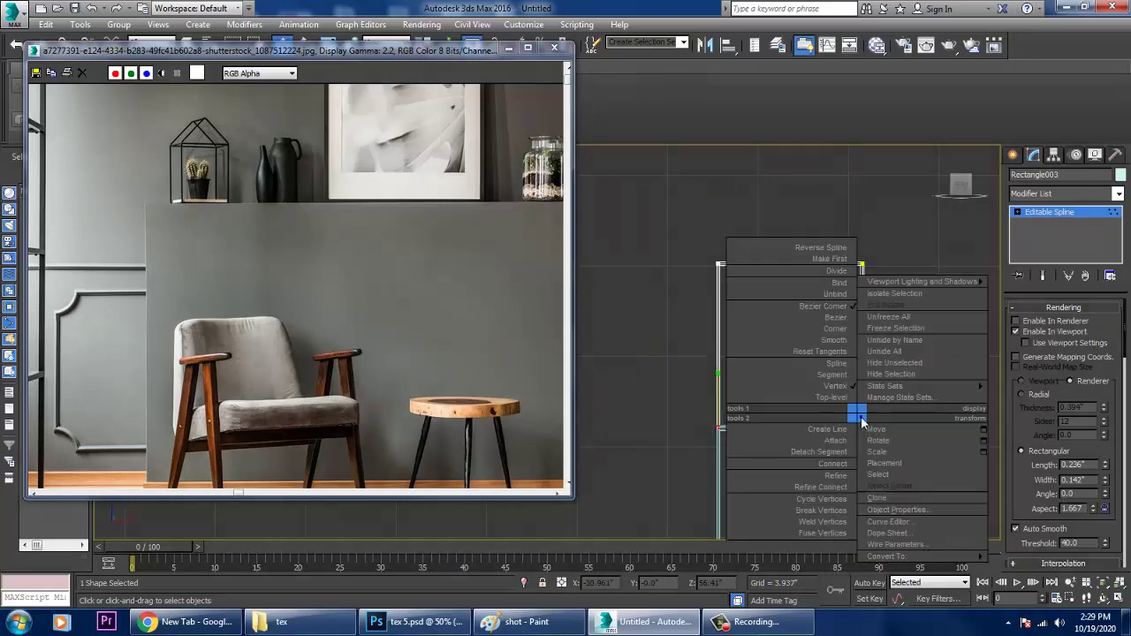
pyautogui.click(834, 329)
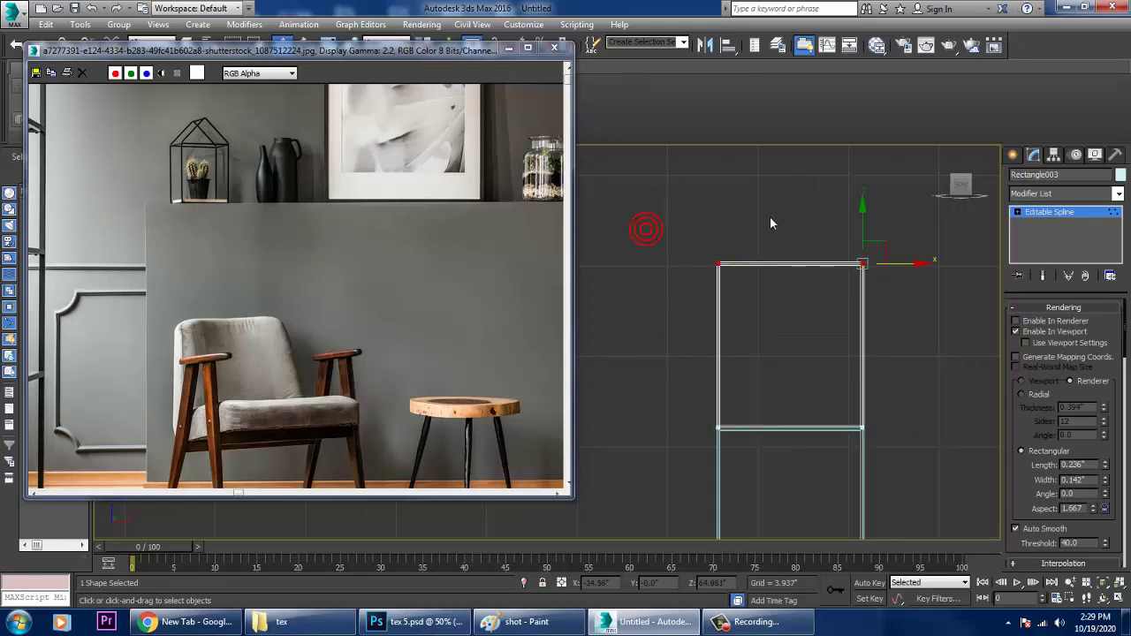
# - Lower the upper frame's top vertices and pull them together above its centre to form a narrow peak
pyautogui.moveTo(871, 219); pyautogui.dragTo(871, 263)
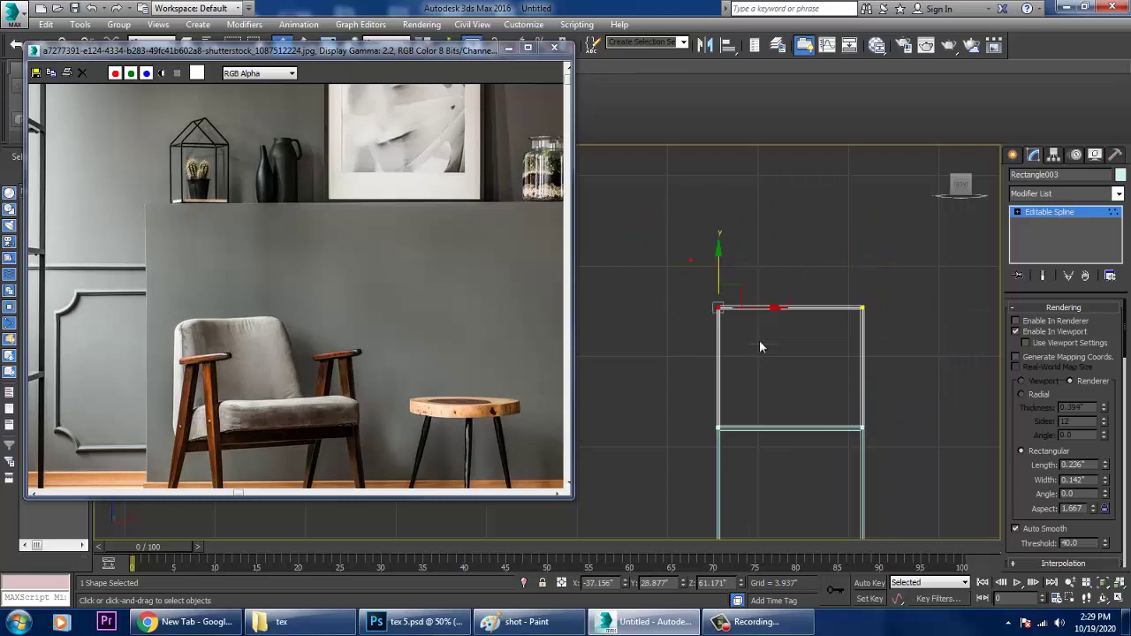
pyautogui.moveTo(799, 321); pyautogui.dragTo(857, 315)
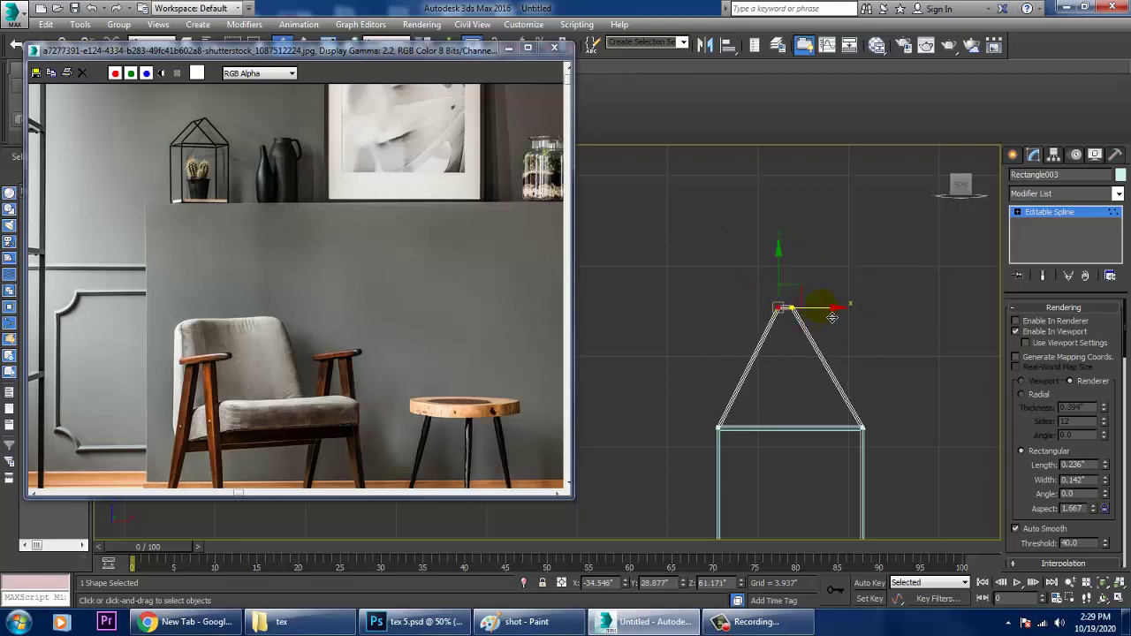
pyautogui.click(1050, 226)
# - Copy the peaked frame forward so the copy sits on top of the front rectangular frame
pyautogui.moveTo(840, 416)
pyautogui.keyDown('alt'); pyautogui.mouseDown(button='middle')
pyautogui.moveTo(892, 434)
pyautogui.moveTo(689, 375)
pyautogui.moveTo(747, 297)
pyautogui.moveTo(798, 292)
pyautogui.moveTo(763, 318)
pyautogui.moveTo(730, 209)
pyautogui.mouseUp(button='middle'); pyautogui.keyUp('alt')
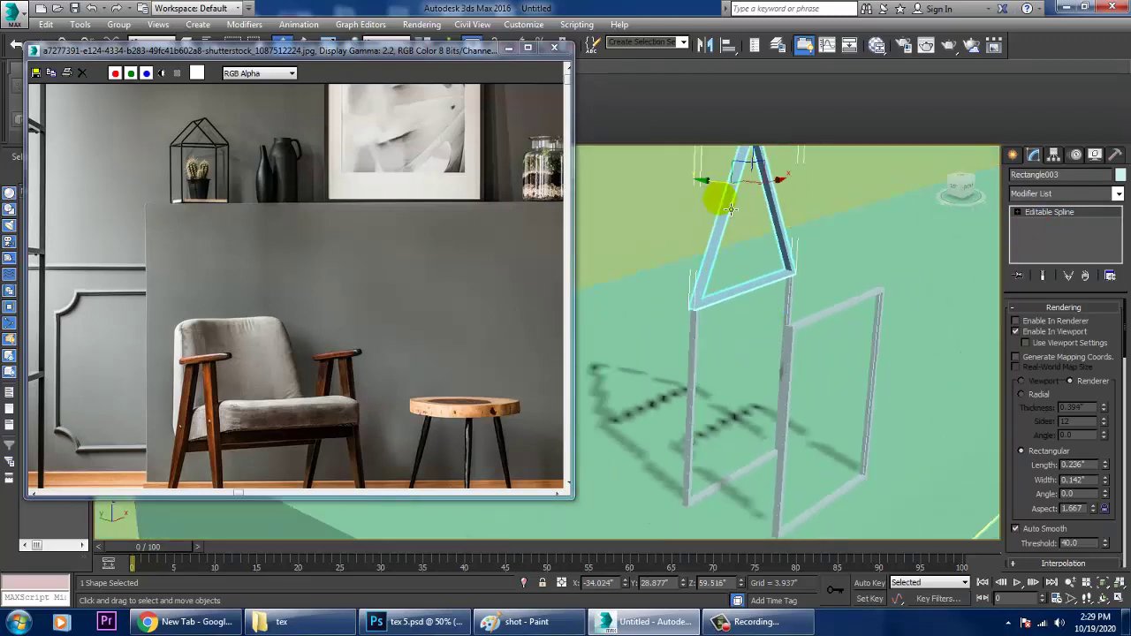
pyautogui.moveTo(730, 193)
pyautogui.keyDown('shift'); pyautogui.mouseDown()
pyautogui.moveTo(841, 248)
pyautogui.moveTo(813, 239)
pyautogui.mouseUp(); pyautogui.keyUp('shift')
pyautogui.click(565, 372)
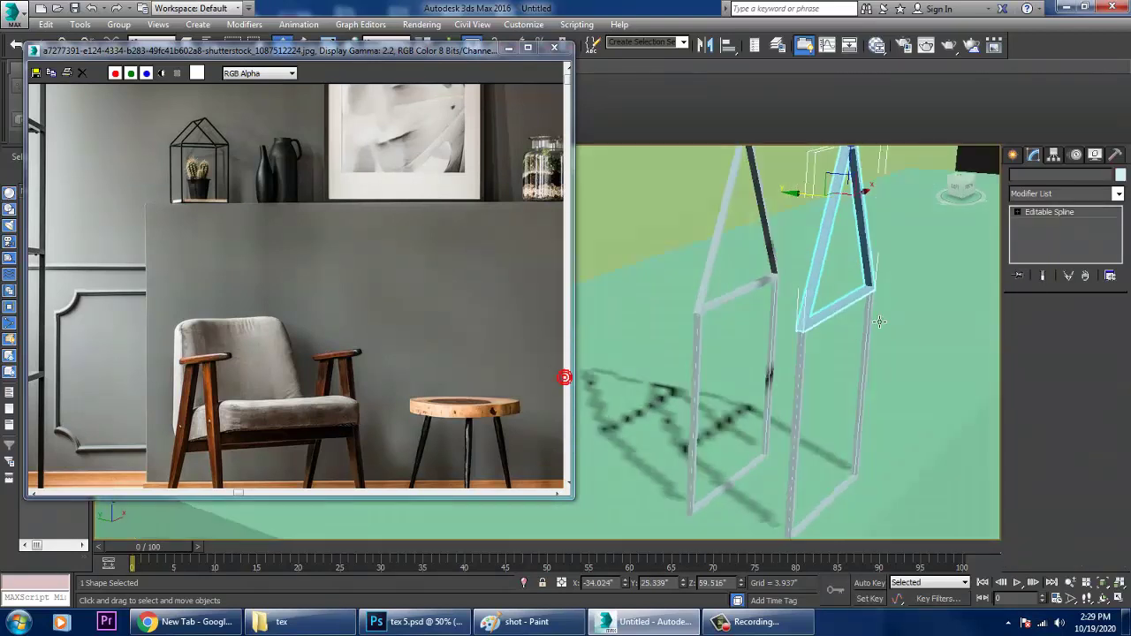
# - Move the front rectangular frame and its peaked frame together slightly further forward, widening the ornament's depth
pyautogui.keyDown('ctrl'); pyautogui.click(799, 366); pyautogui.keyUp('ctrl')
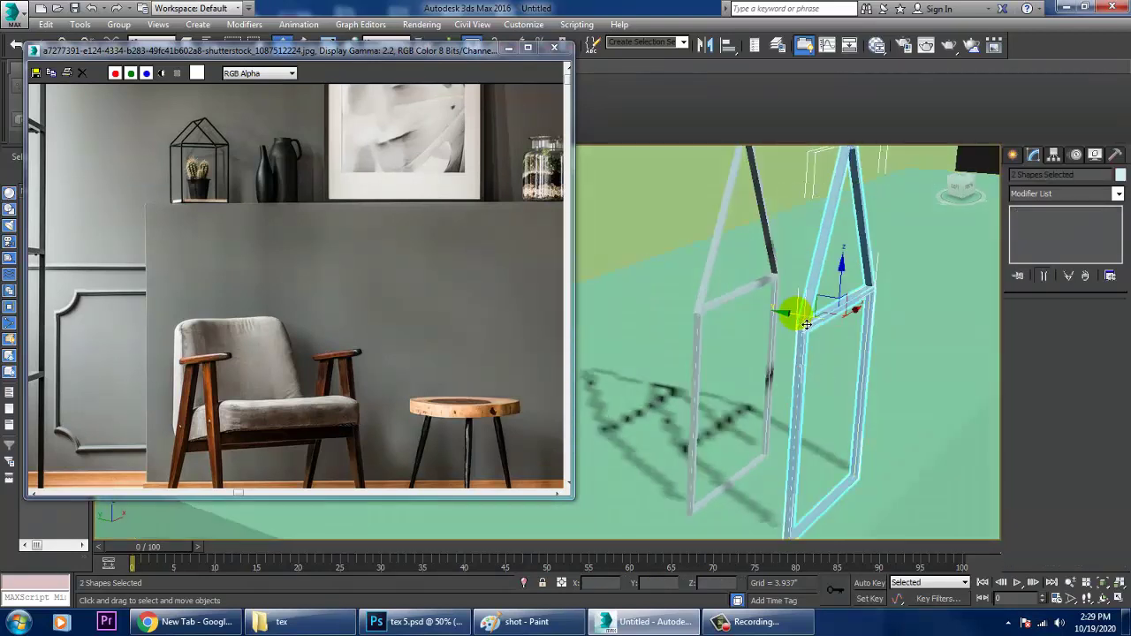
pyautogui.moveTo(806, 324); pyautogui.dragTo(838, 339)
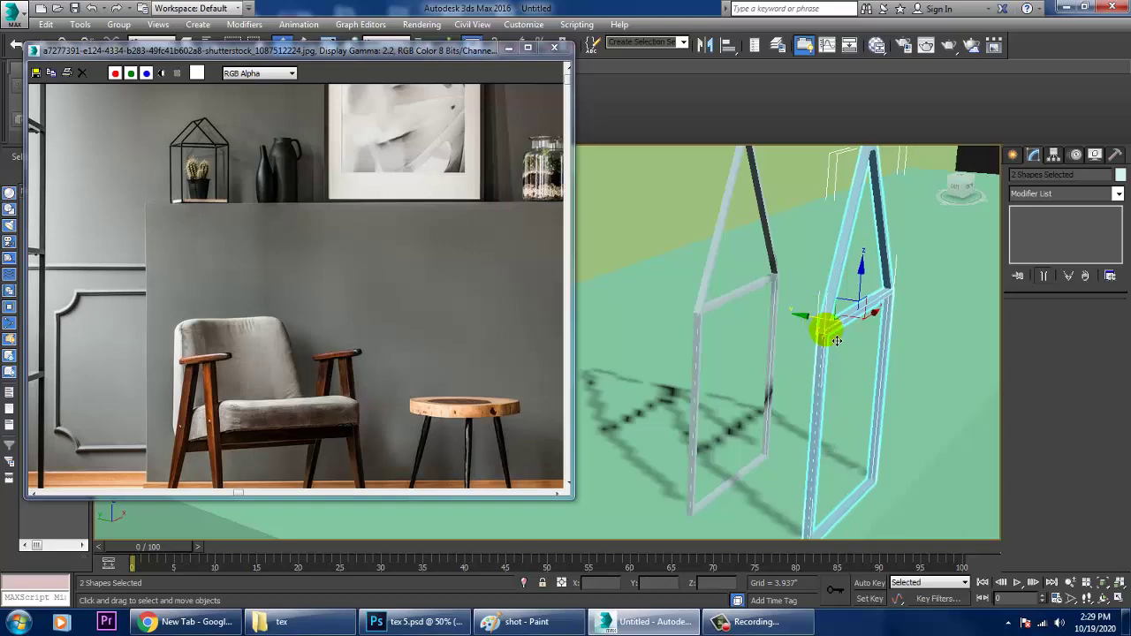
pyautogui.keyDown('alt'); pyautogui.moveTo(837, 341); pyautogui.dragTo(813, 343, button='middle'); pyautogui.keyUp('alt')
pyautogui.hotkey('alt', 'w')
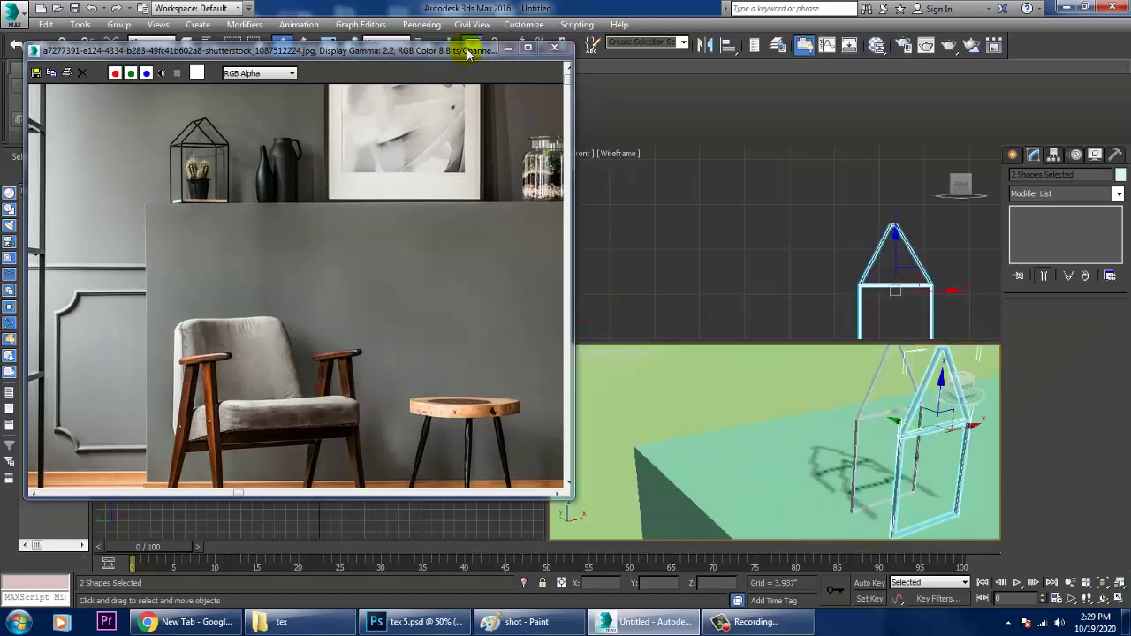
# - Move the rear rectangular frame and its peaked frame together slightly further back, working in the top view
pyautogui.moveTo(468, 54); pyautogui.dragTo(256, 53)
pyautogui.rightClick(530, 281)
pyautogui.hotkey('alt', 'w')
pyautogui.moveTo(525, 280); pyautogui.dragTo(608, 286, button='middle')
pyautogui.scroll(6, 702, 356)
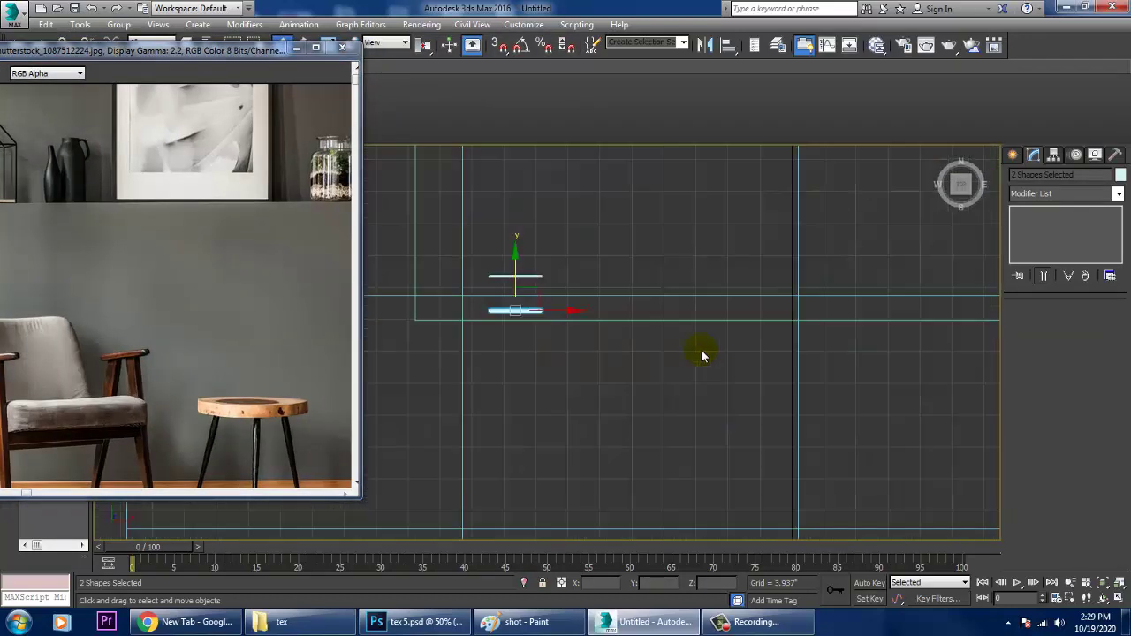
pyautogui.scroll(5, 702, 356)
pyautogui.moveTo(703, 344); pyautogui.dragTo(885, 403, button='middle')
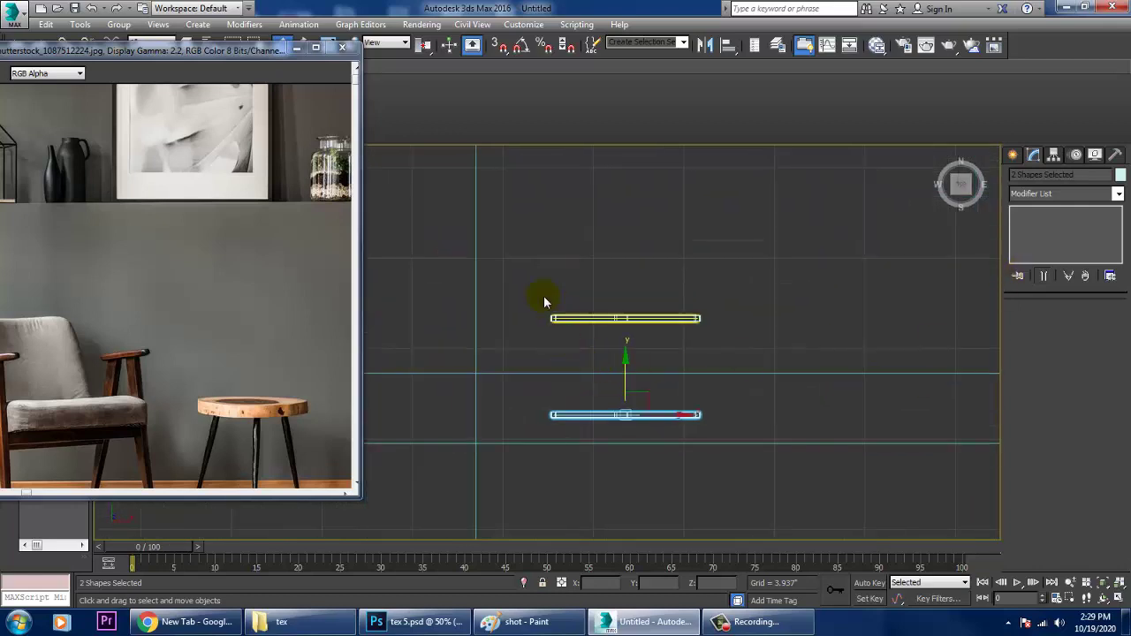
pyautogui.moveTo(526, 285); pyautogui.dragTo(757, 353)
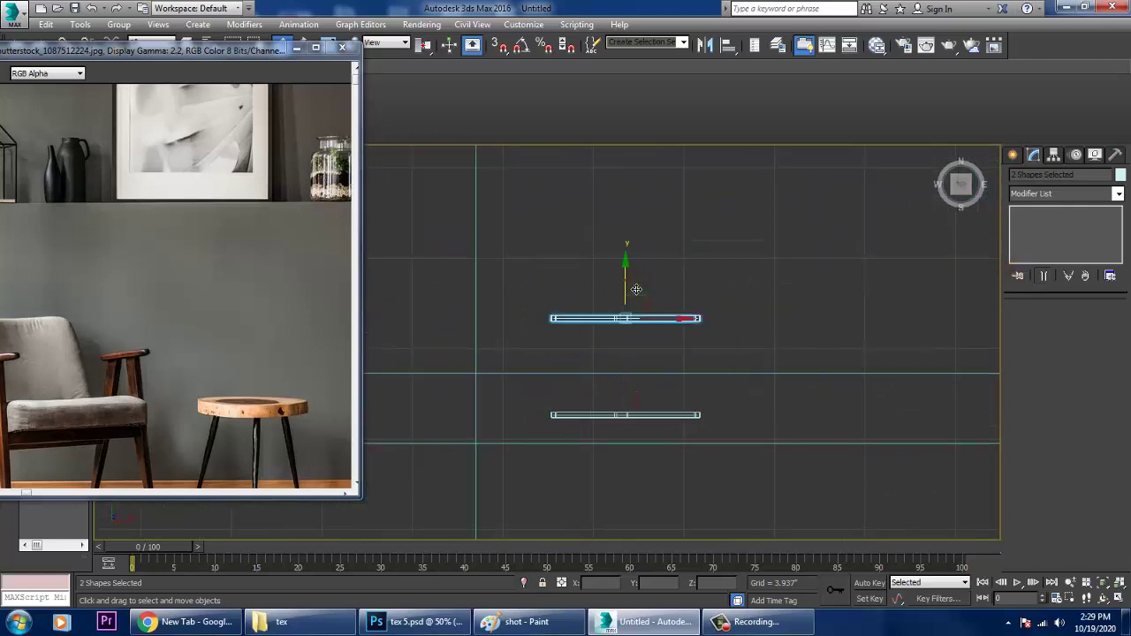
pyautogui.moveTo(636, 290); pyautogui.dragTo(631, 268)
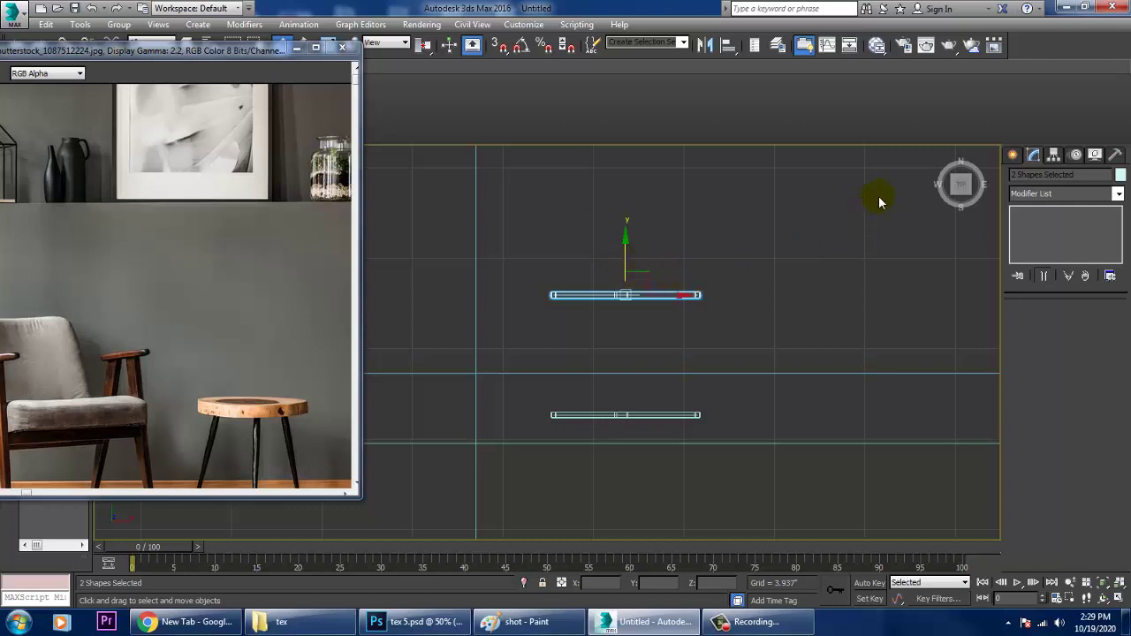
# - Draw a rectangle spline in the top view spanning from the rear frames to the front frames as the ornament's base
pyautogui.click(1013, 155)
pyautogui.click(1093, 256)
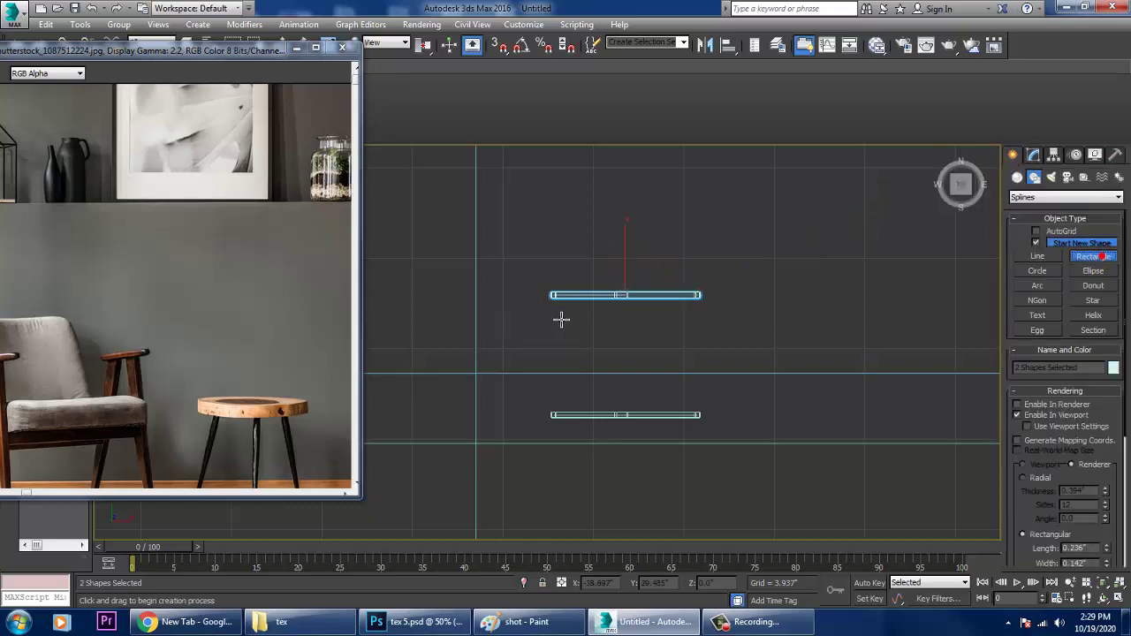
pyautogui.moveTo(562, 301); pyautogui.dragTo(712, 427)
pyautogui.rightClick(804, 435)
# - Raise the base rectangle from floor level to the ornament on top of the raised wall panel
pyautogui.hotkey('alt', 'w')
pyautogui.middleClick(831, 410)
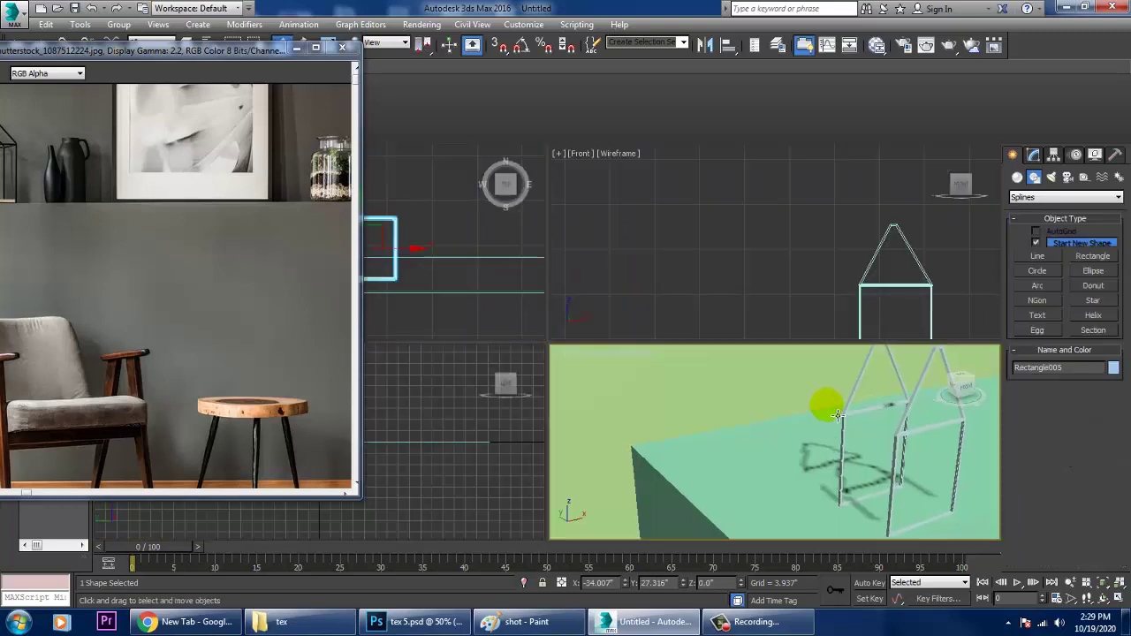
pyautogui.hotkey('alt', 'w')
pyautogui.scroll(-3, 823, 393)
pyautogui.scroll(-4, 783, 376)
pyautogui.scroll(-4, 761, 359)
pyautogui.moveTo(761, 358); pyautogui.dragTo(763, 290, button='middle')
pyautogui.moveTo(744, 449); pyautogui.dragTo(754, 255)
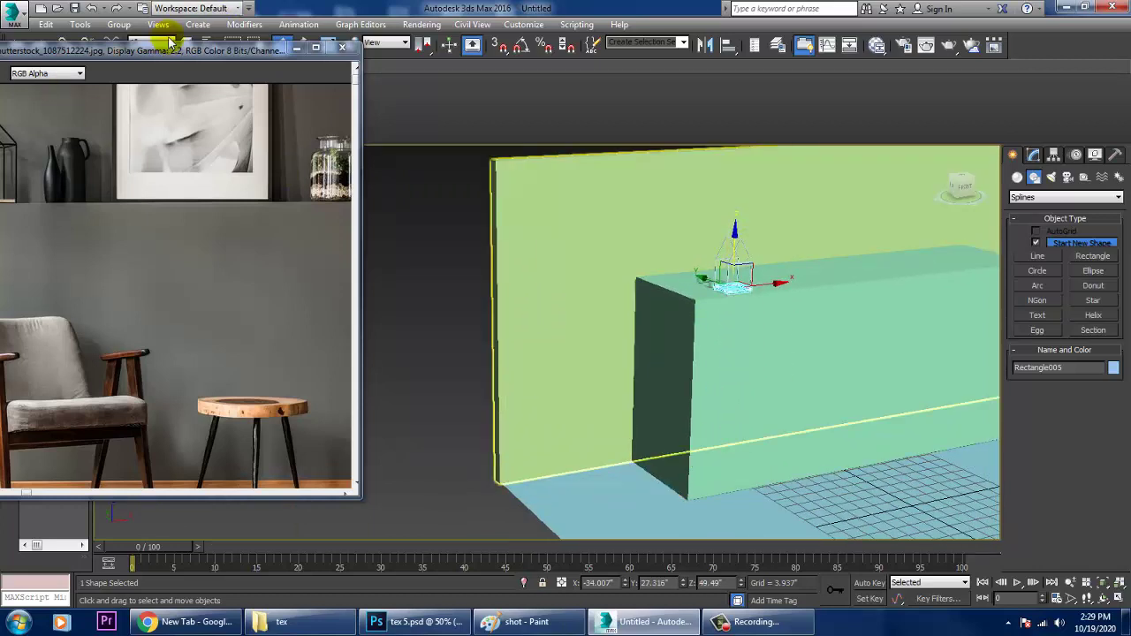
# - Lower the base rectangle slightly so it lines up with the bottom bars of the front and rear frames
pyautogui.moveTo(171, 42); pyautogui.dragTo(313, 68)
pyautogui.scroll(8, 681, 381)
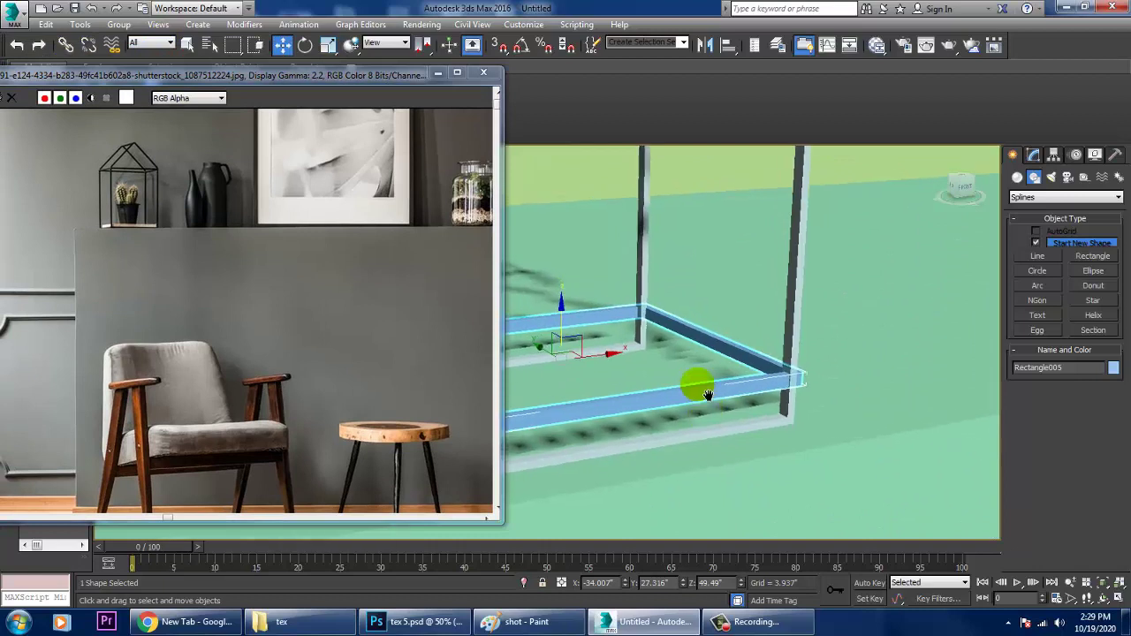
pyautogui.scroll(-3, 708, 395)
pyautogui.keyDown('alt'); pyautogui.moveTo(712, 361); pyautogui.dragTo(657, 345, button='middle'); pyautogui.keyUp('alt')
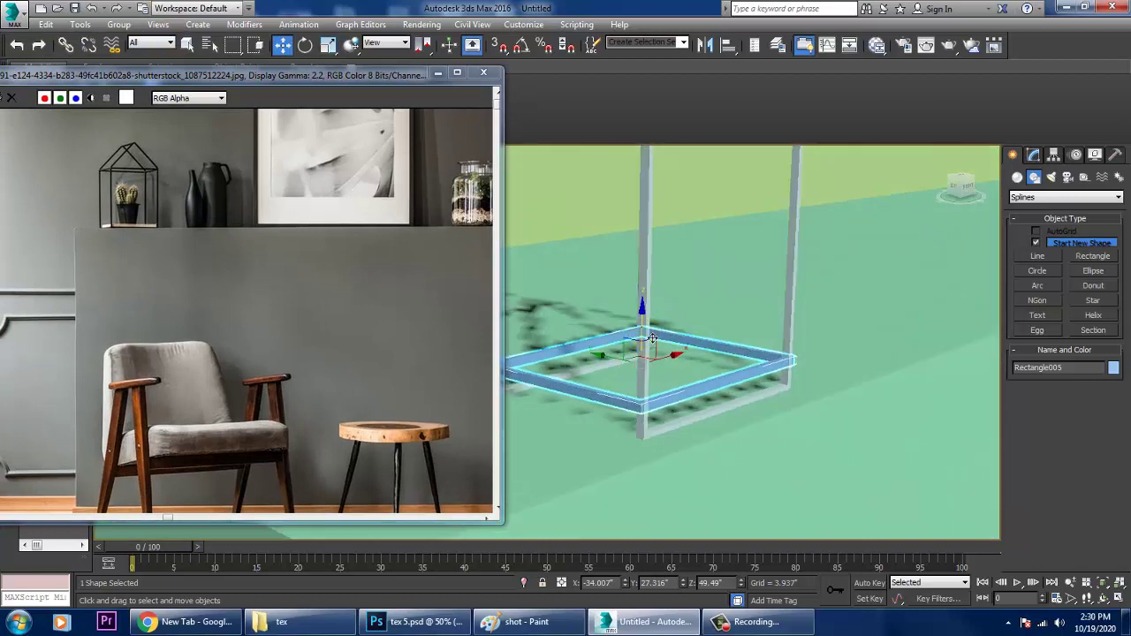
pyautogui.moveTo(651, 338); pyautogui.dragTo(664, 364)
# - Copy the base rectangle upward to the top bars of the rectangular frames, where the peaks begin
pyautogui.moveTo(661, 366); pyautogui.dragTo(739, 421, button='middle')
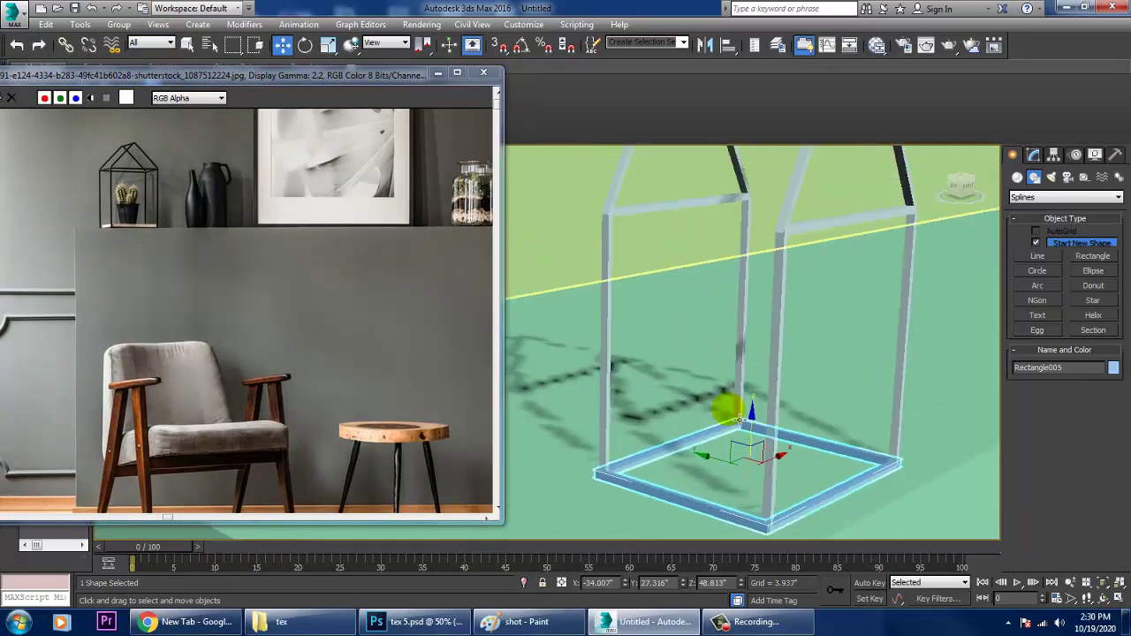
pyautogui.scroll(-4, 729, 427)
pyautogui.moveTo(740, 444); pyautogui.dragTo(760, 329)
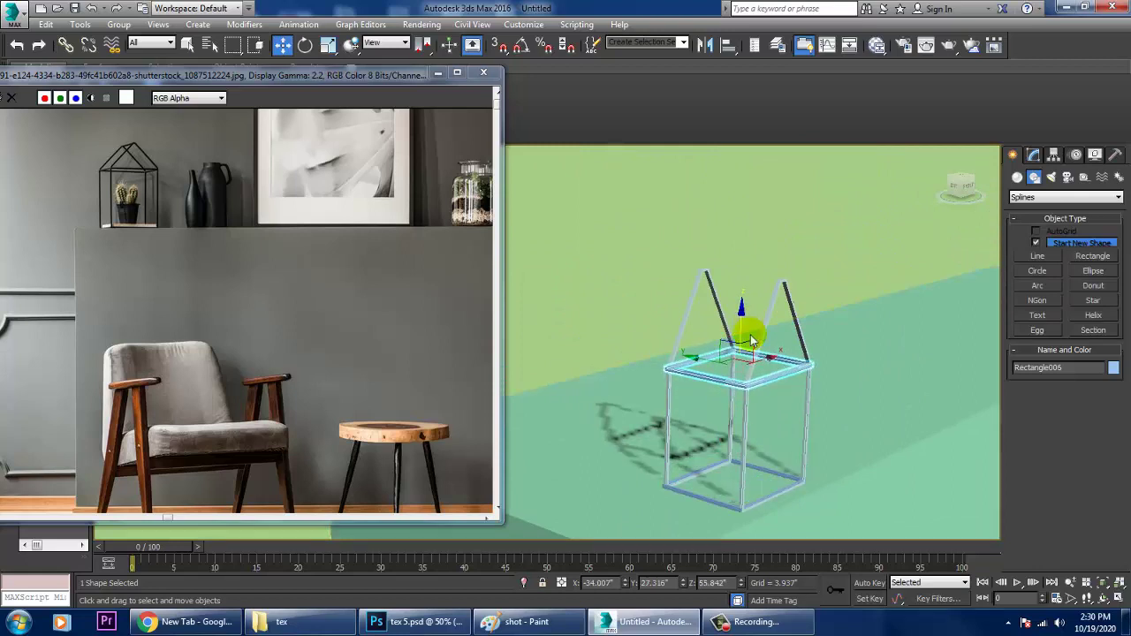
# - Draw a straight horizontal line in the side view connecting the tops of the front and rear peaks as a ridge bar
pyautogui.click(559, 374)
pyautogui.hotkey('alt', 'w')
pyautogui.moveTo(846, 265); pyautogui.dragTo(805, 273, button='middle')
pyautogui.middleClick(515, 480)
pyautogui.hotkey('alt', 'w')
pyautogui.press('z')
pyautogui.moveTo(661, 392); pyautogui.dragTo(755, 397, button='middle')
pyautogui.scroll(-10, 732, 399)
pyautogui.scroll(-2, 755, 397)
pyautogui.scroll(6, 772, 411)
pyautogui.click(1037, 255)
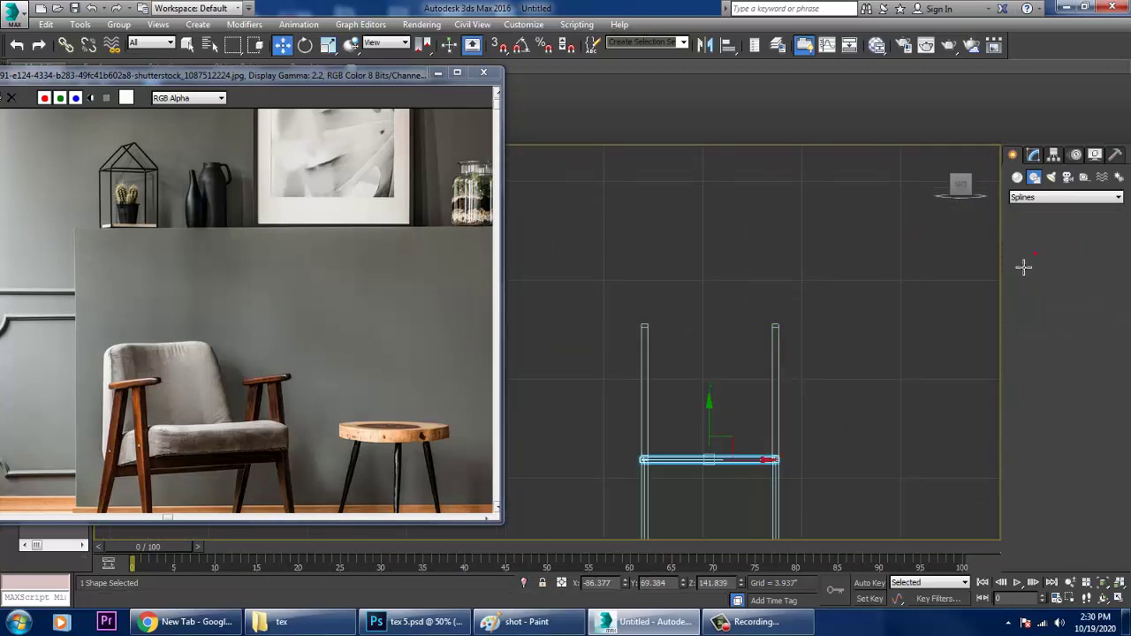
pyautogui.click(643, 328)
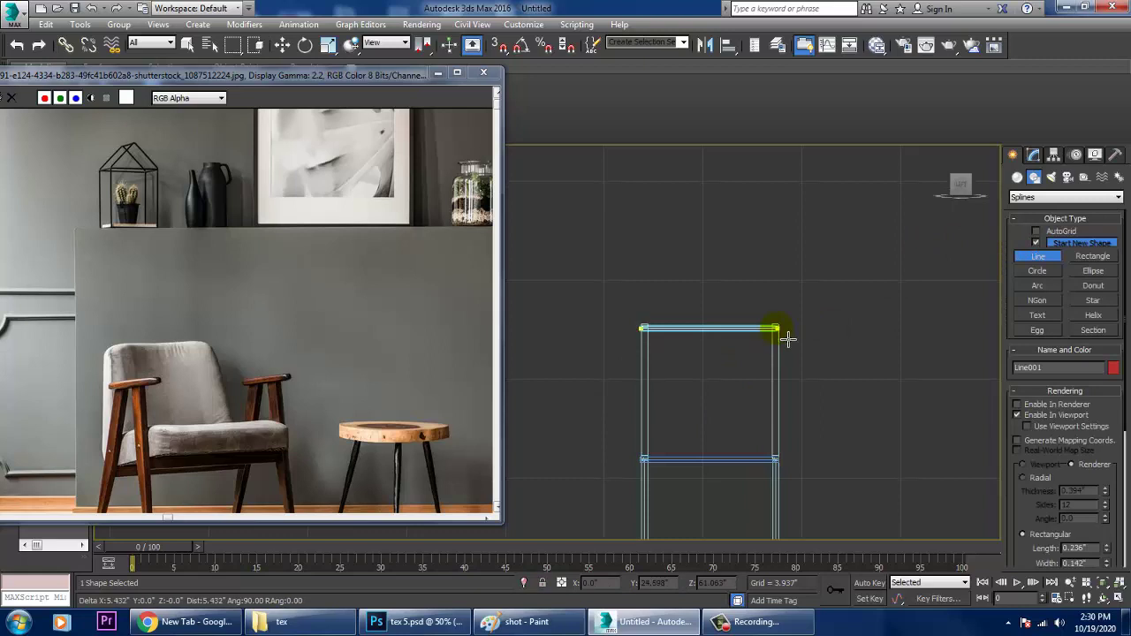
pyautogui.rightClick(787, 339)
pyautogui.click(647, 330)
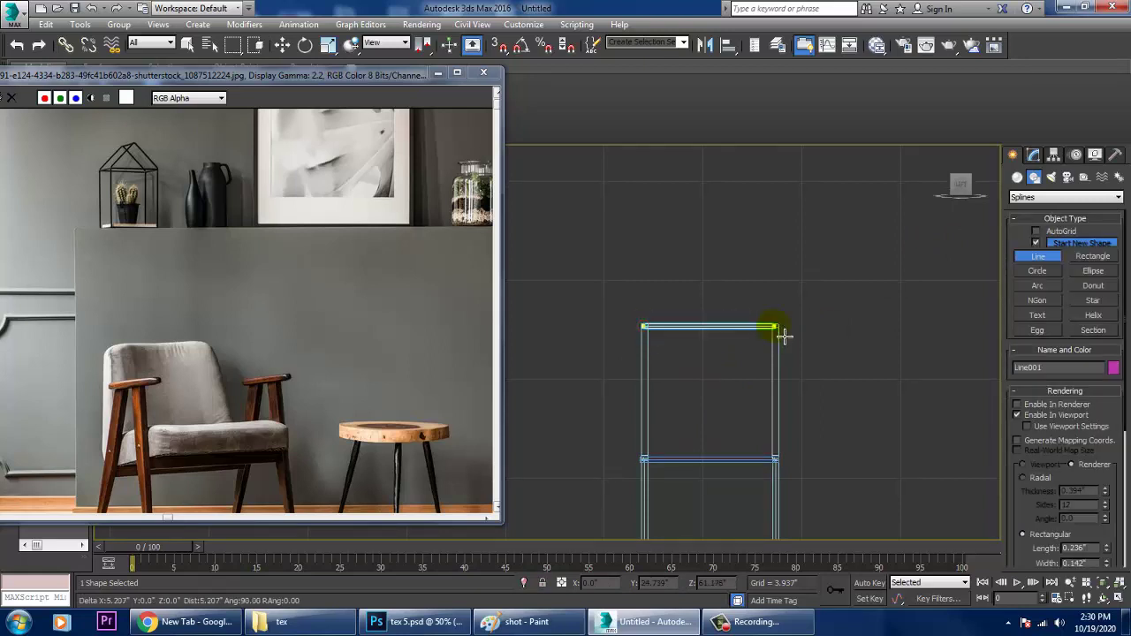
pyautogui.click(785, 335)
pyautogui.rightClick(786, 336)
pyautogui.rightClick(786, 336)
# - Move the ridge line along X onto the tops of the ornament's two peaks
pyautogui.hotkey('alt', 'w')
pyautogui.middleClick(860, 429)
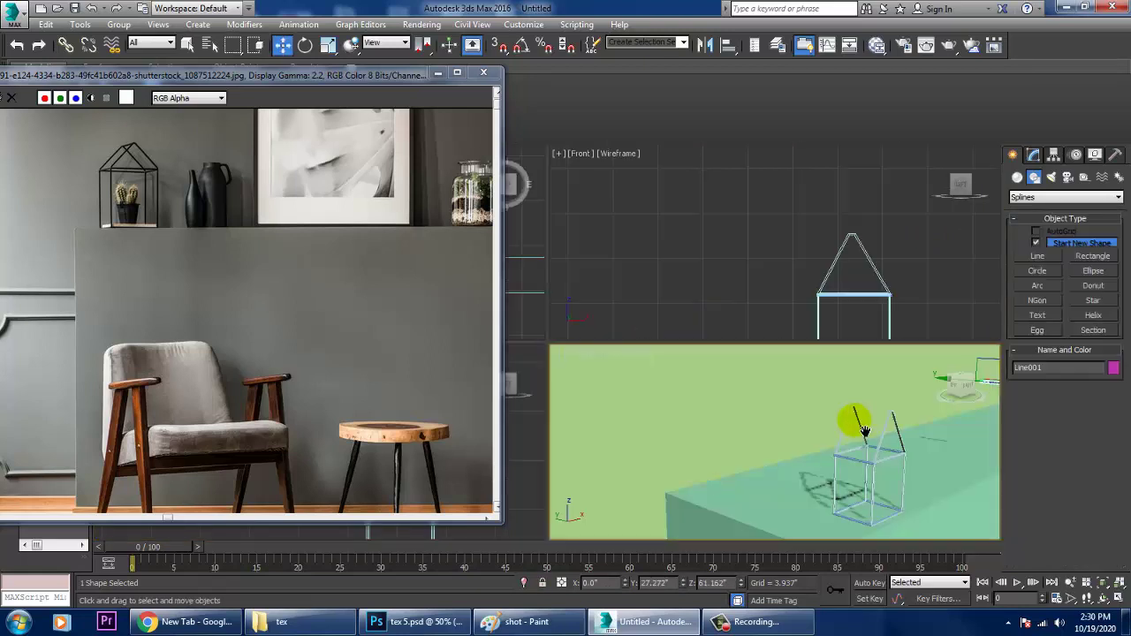
pyautogui.hotkey('alt', 'w')
pyautogui.scroll(-6, 844, 396)
pyautogui.scroll(5, 856, 391)
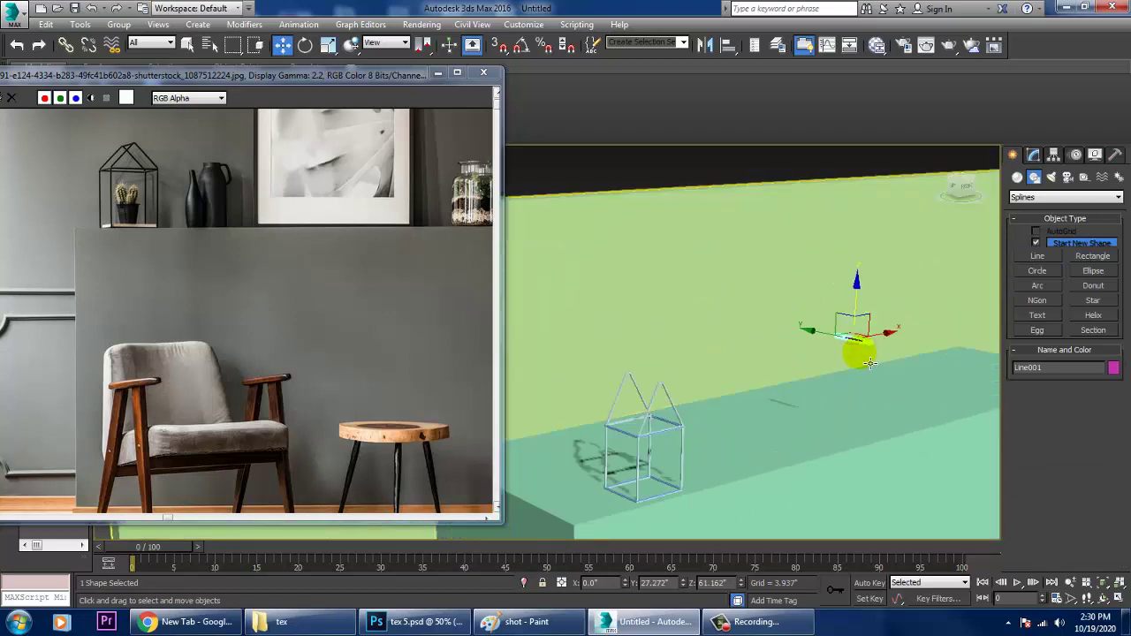
pyautogui.moveTo(893, 344); pyautogui.dragTo(684, 397)
# - Nudge the ridge line along X in the front view to centre it between the sides of the peak
pyautogui.hotkey('alt', 'w')
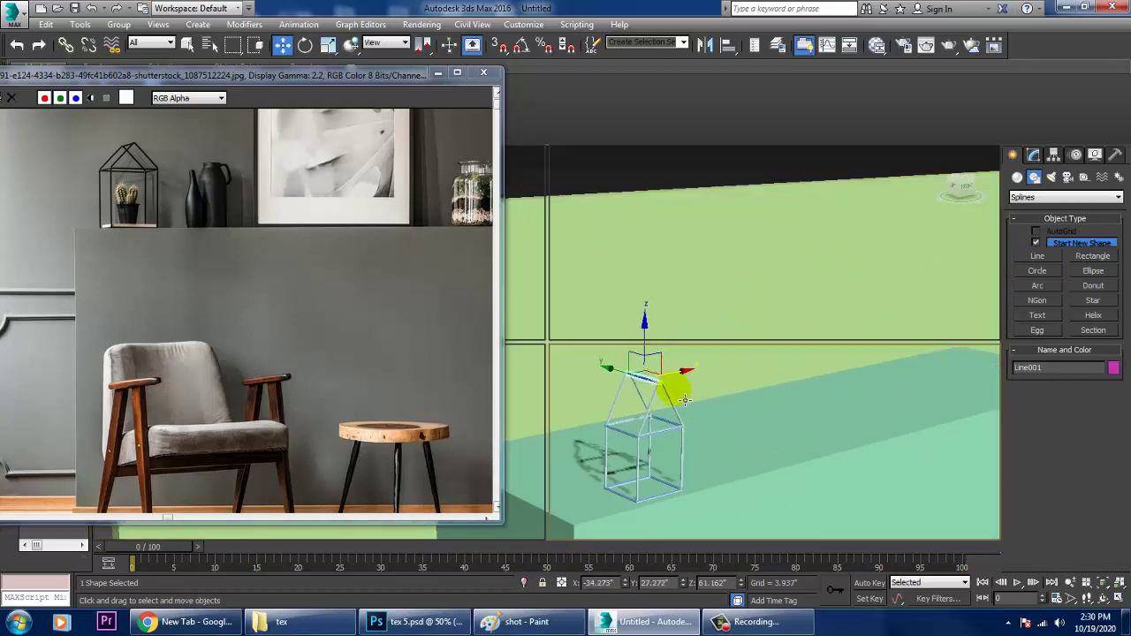
pyautogui.middleClick(853, 259)
pyautogui.hotkey('alt', 'w')
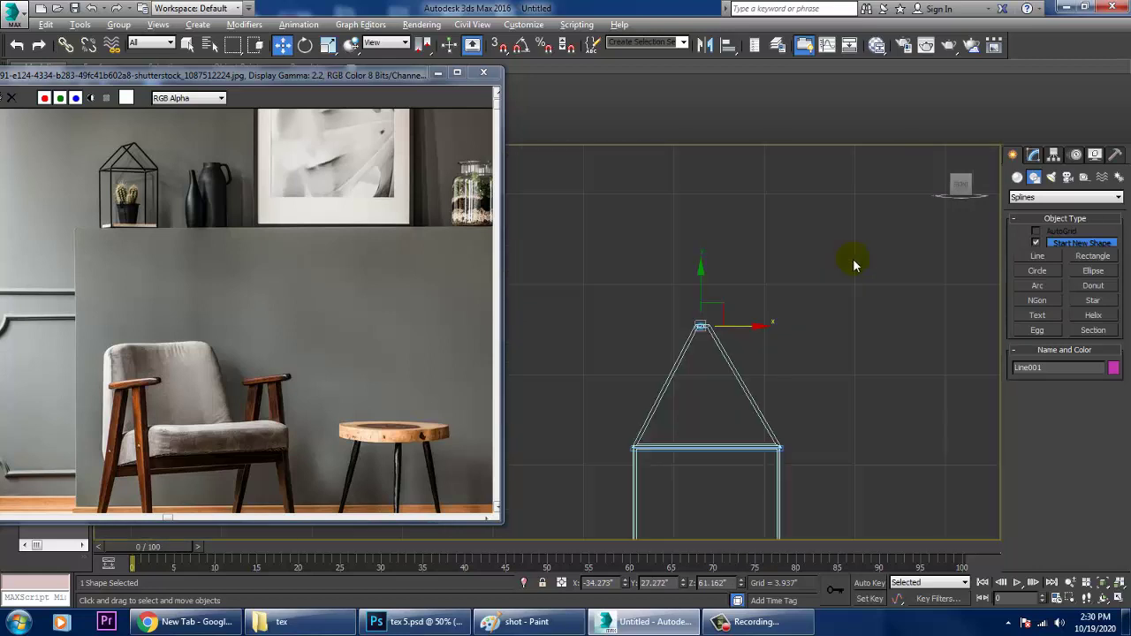
pyautogui.press('z')
pyautogui.moveTo(563, 275); pyautogui.dragTo(679, 357, button='middle')
pyautogui.scroll(-6, 677, 357)
pyautogui.scroll(-3, 677, 357)
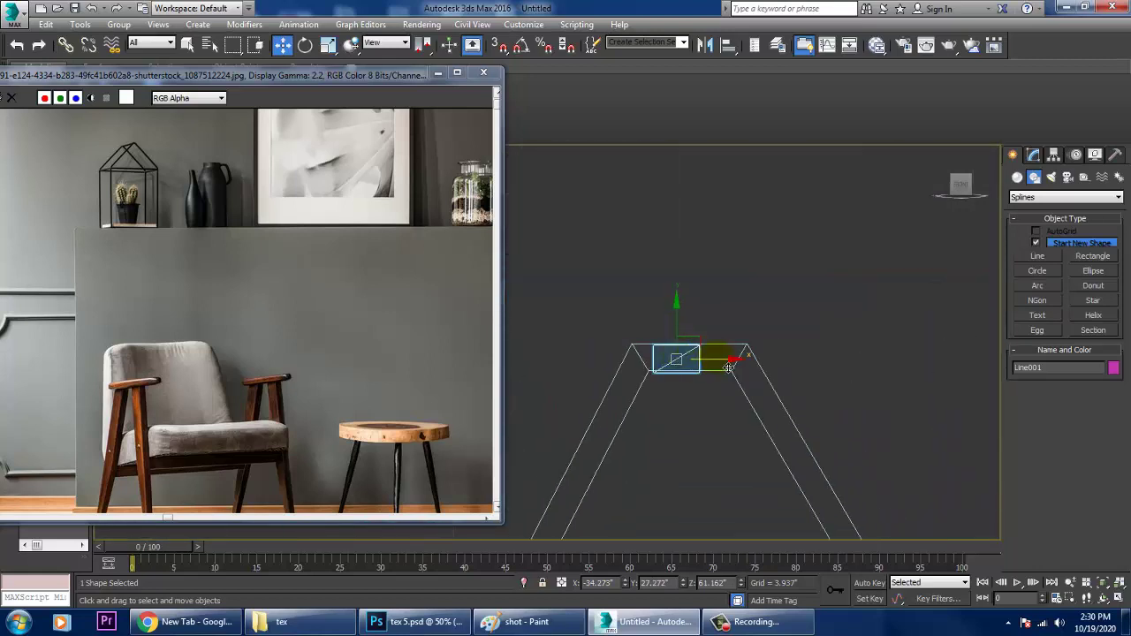
pyautogui.moveTo(728, 368); pyautogui.dragTo(739, 368)
# - Apply an Extrude modifier to the base rectangle with an amount of 0.197"
pyautogui.hotkey('alt', 'w')
pyautogui.middleClick(800, 482)
pyautogui.hotkey('alt', 'w')
pyautogui.keyDown('alt'); pyautogui.moveTo(794, 478); pyautogui.dragTo(629, 389, button='middle'); pyautogui.keyUp('alt')
pyautogui.moveTo(629, 389); pyautogui.dragTo(791, 439, button='middle')
pyautogui.scroll(5, 685, 410)
pyautogui.scroll(-5, 735, 406)
pyautogui.scroll(5, 822, 484)
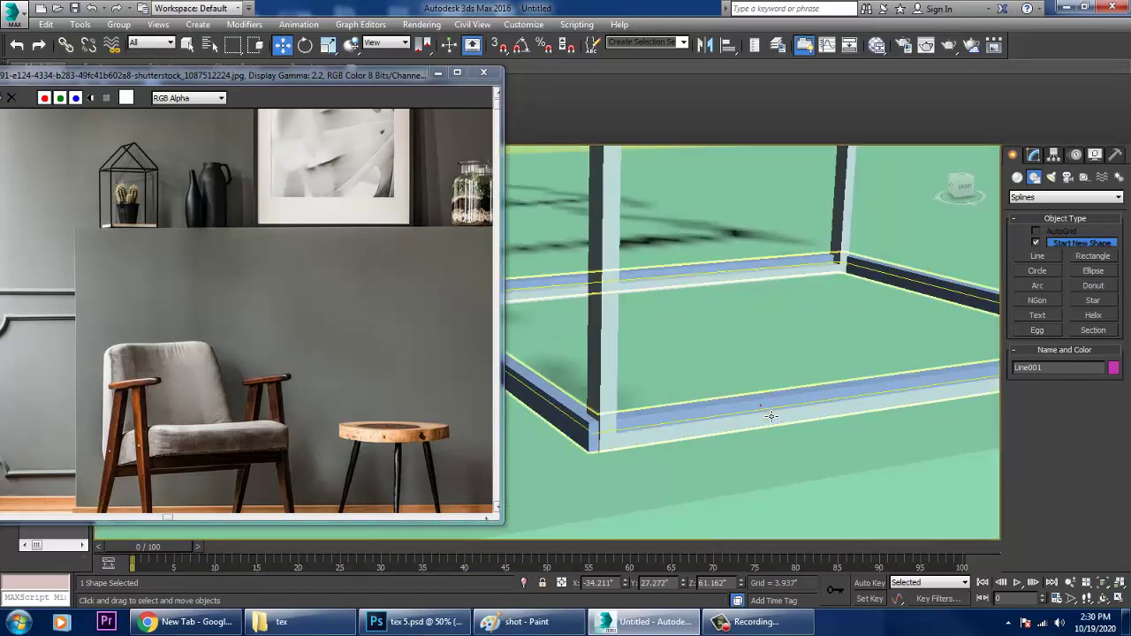
pyautogui.click(771, 415)
pyautogui.click(1039, 157)
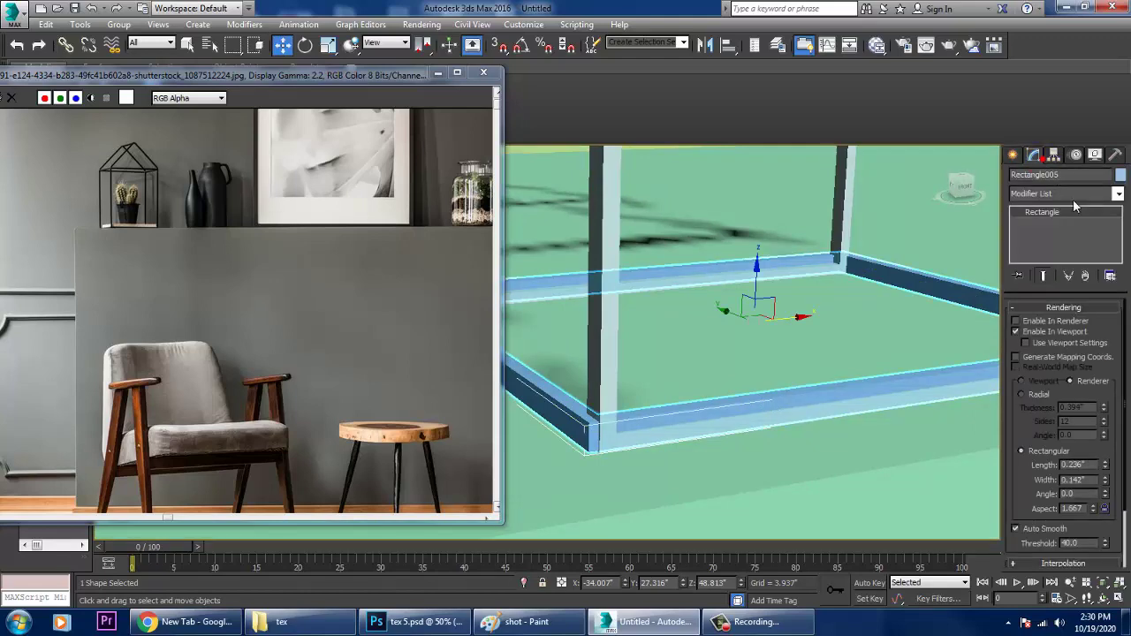
pyautogui.click(1073, 198)
pyautogui.write('ex')
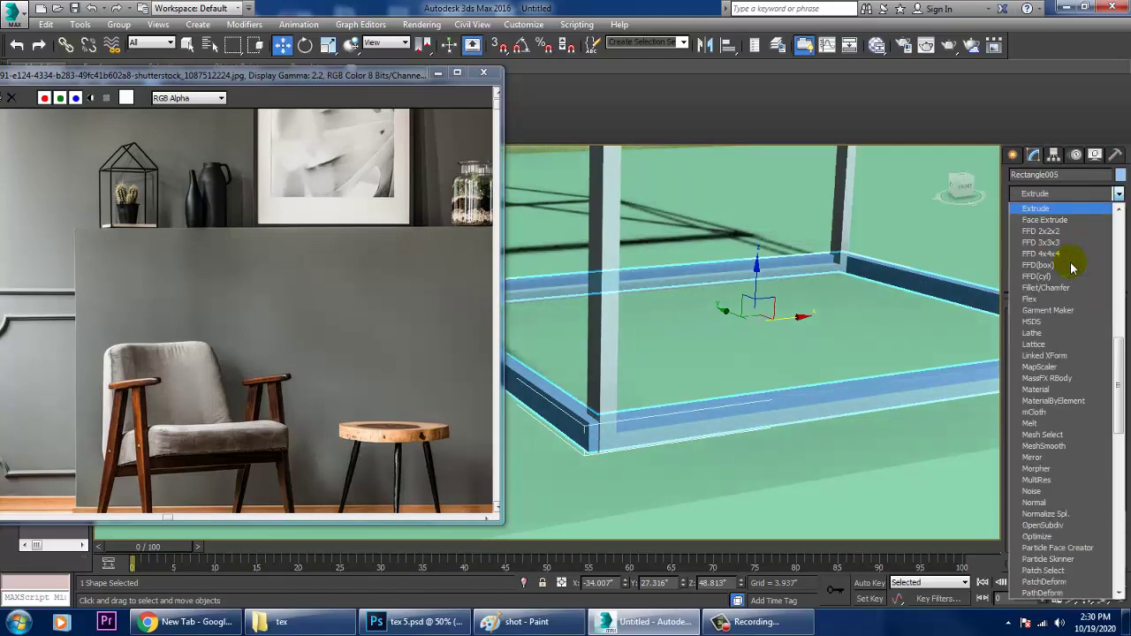
pyautogui.press('Return')
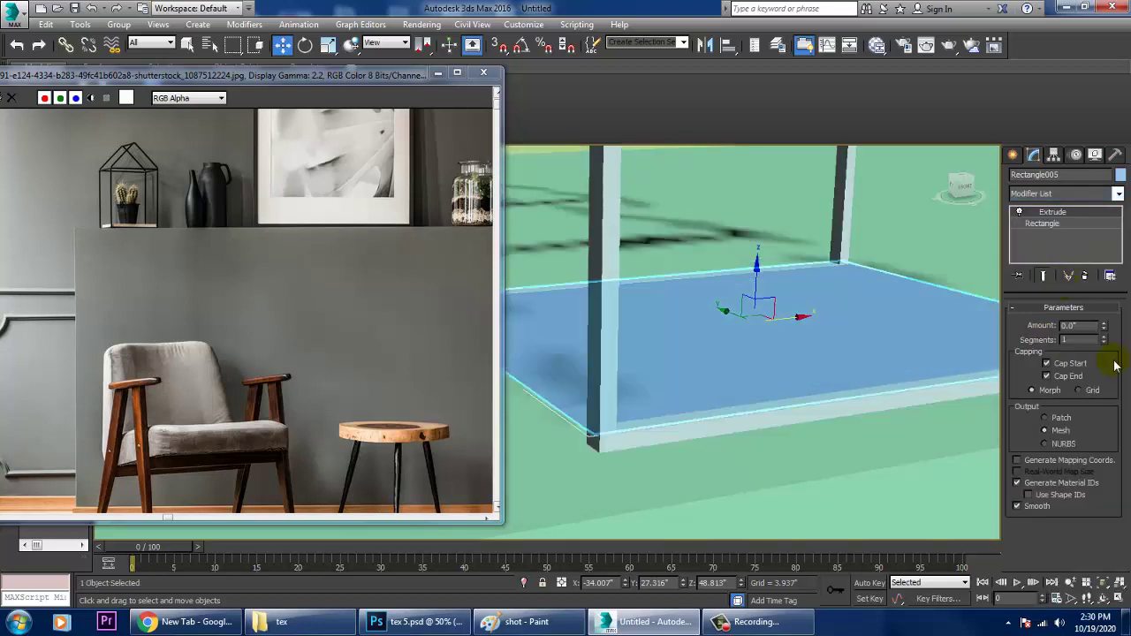
pyautogui.moveTo(1105, 329)
pyautogui.mouseDown()
pyautogui.moveTo(1104, 300)
pyautogui.moveTo(1122, 334)
pyautogui.mouseUp()
# - Lower the extruded base slab slightly so it sits level with the bottom bars of the frames
pyautogui.scroll(-6, 783, 365)
pyautogui.keyDown('alt'); pyautogui.moveTo(781, 361); pyautogui.dragTo(811, 365, button='middle'); pyautogui.keyUp('alt')
pyautogui.scroll(6, 793, 368)
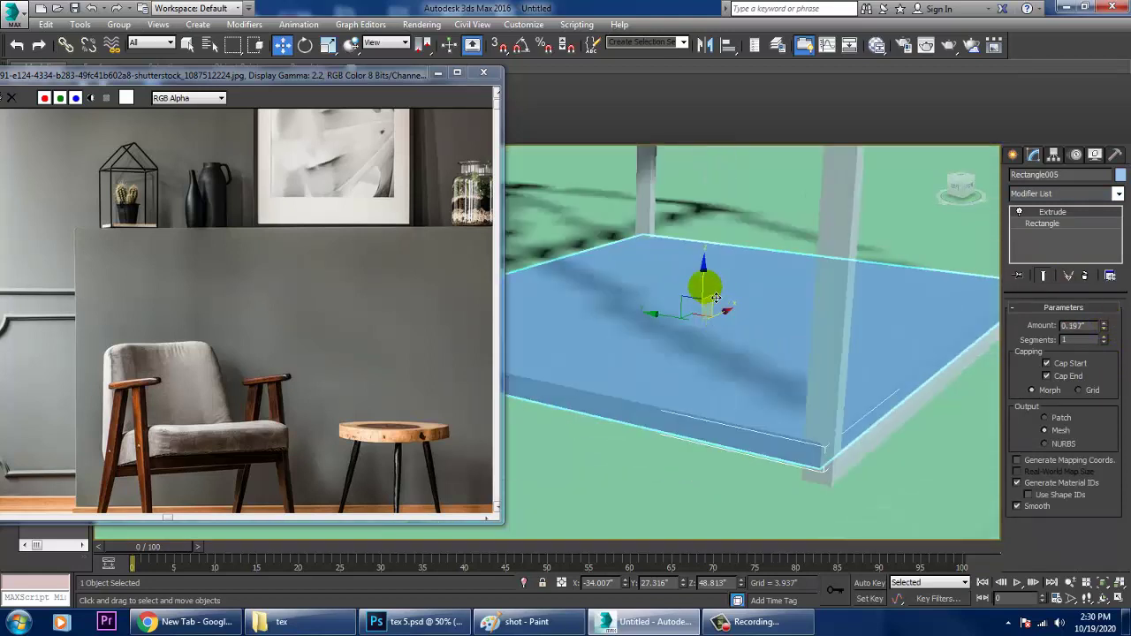
pyautogui.scroll(-4, 831, 362)
pyautogui.scroll(-5, 830, 362)
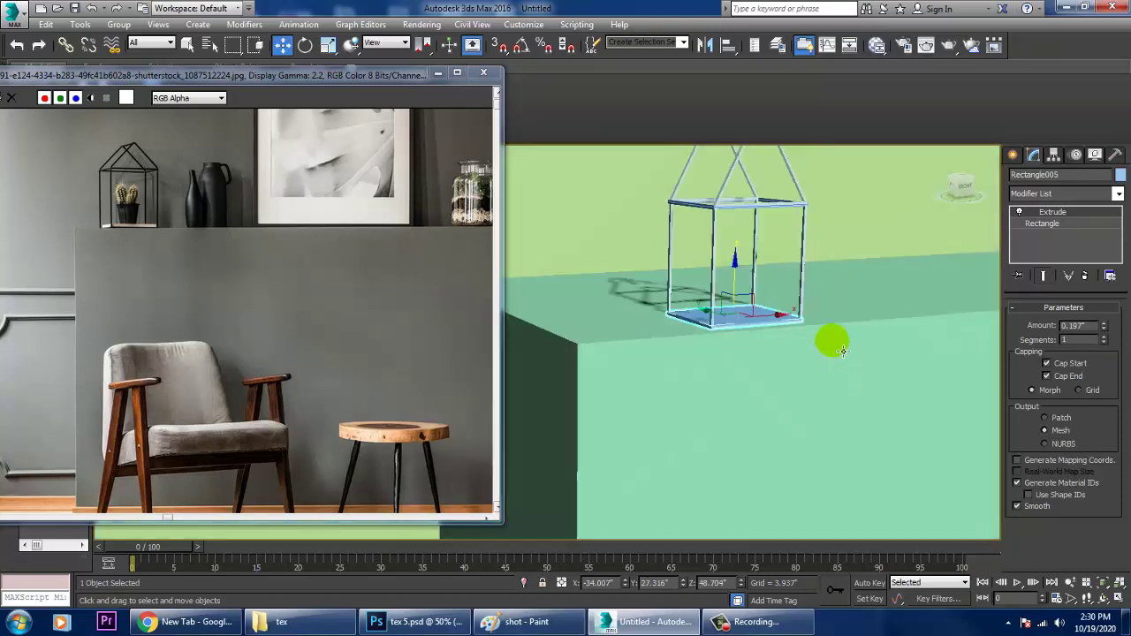
pyautogui.scroll(5, 104, 256)
pyautogui.scroll(-3, 130, 227)
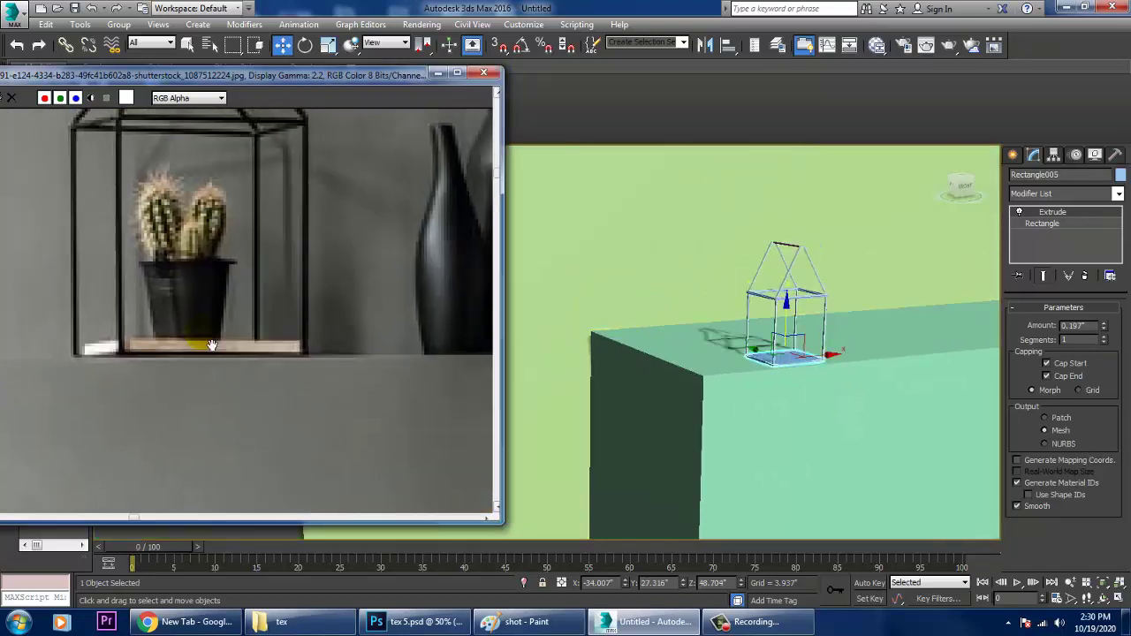
# - Create a cylinder about 1.63" in radius on the base slab inside the ornament as the plant pot, with AutoGrid enabled
pyautogui.click(1014, 157)
pyautogui.click(1020, 197)
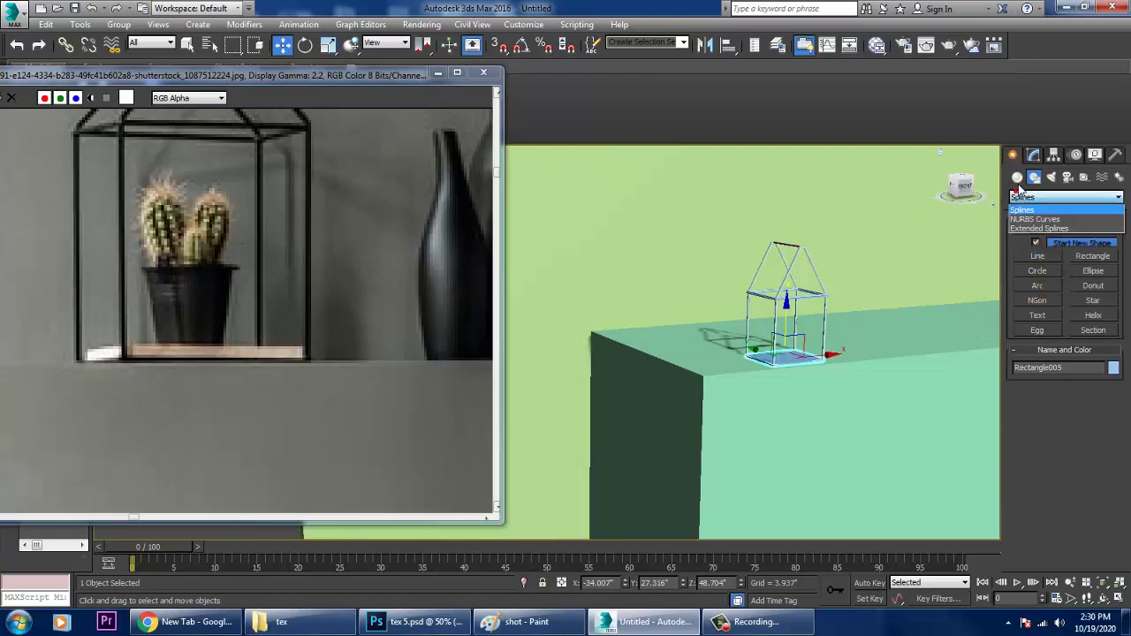
pyautogui.click(1017, 177)
pyautogui.click(1047, 261)
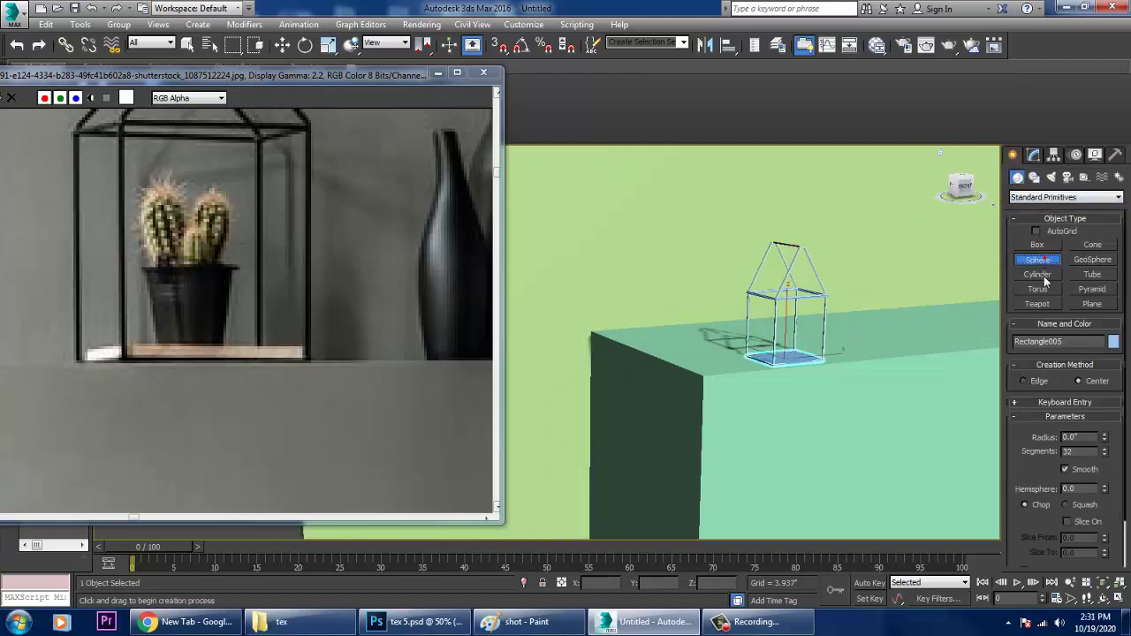
pyautogui.click(1045, 274)
pyautogui.scroll(6, 814, 386)
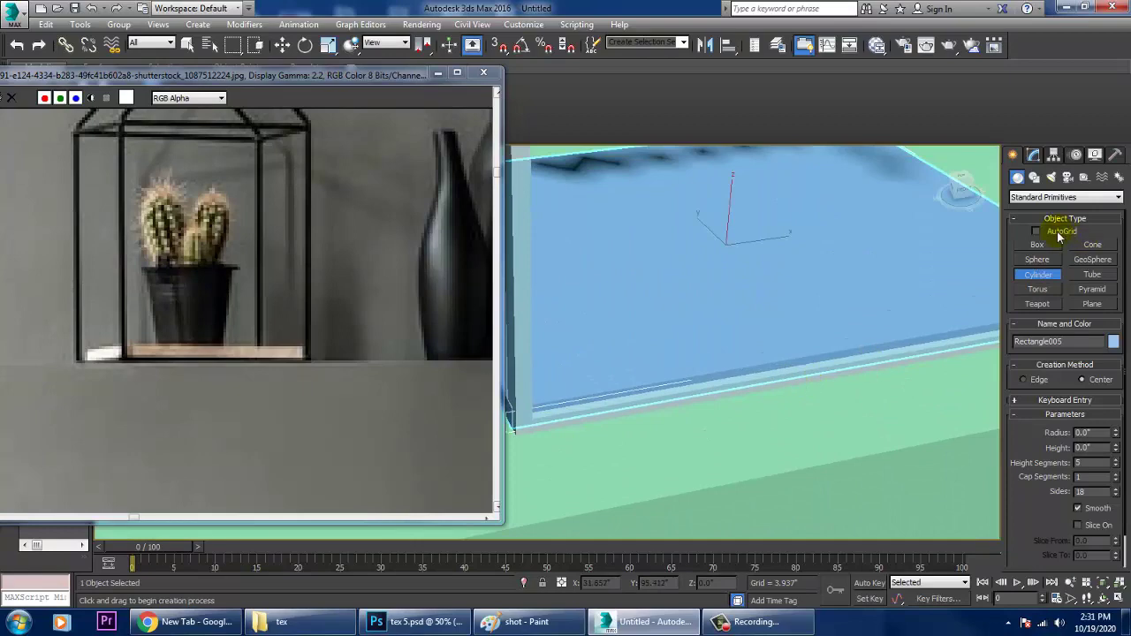
pyautogui.scroll(-6, 701, 261)
pyautogui.keyDown('alt'); pyautogui.moveTo(732, 308); pyautogui.dragTo(784, 351, button='middle'); pyautogui.keyUp('alt')
pyautogui.scroll(-4, 722, 298)
pyautogui.scroll(-5, 745, 323)
pyautogui.scroll(5, 732, 331)
pyautogui.scroll(3, 783, 351)
pyautogui.scroll(3, 631, 366)
pyautogui.scroll(-2, 651, 384)
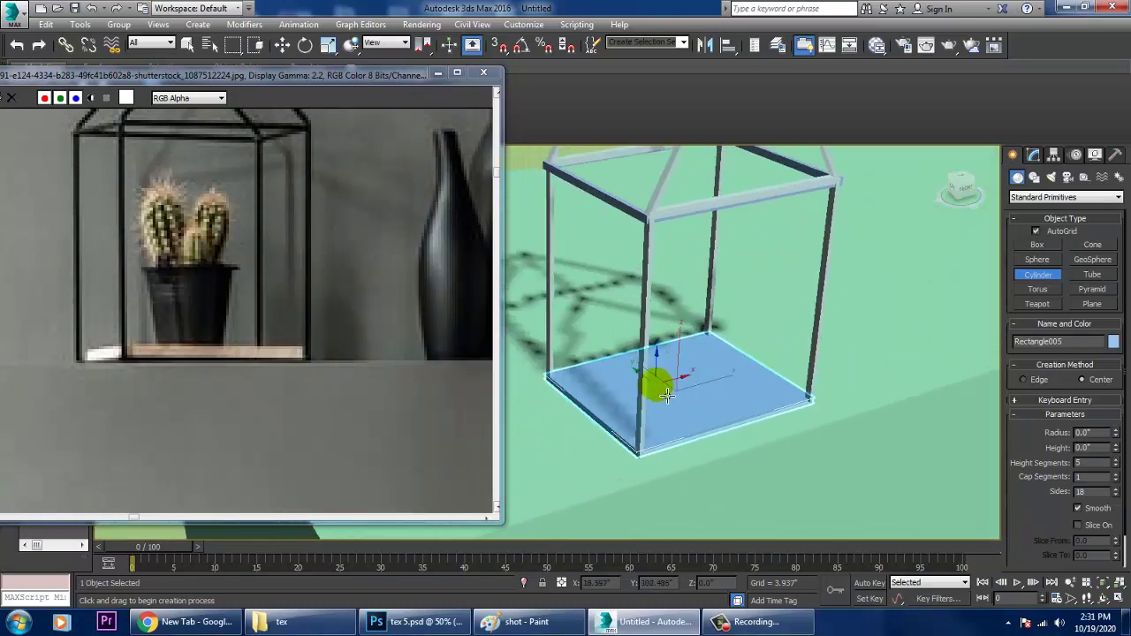
pyautogui.moveTo(691, 391); pyautogui.dragTo(716, 399)
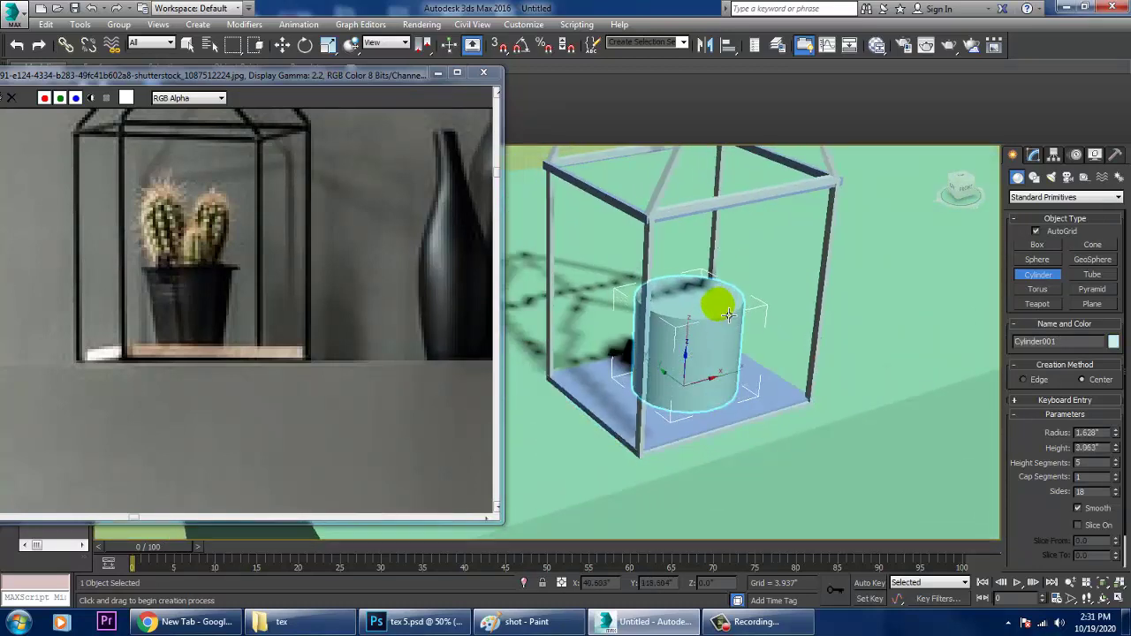
pyautogui.click(727, 301)
pyautogui.rightClick(727, 301)
pyautogui.moveTo(728, 302)
pyautogui.keyDown('alt'); pyautogui.mouseDown(button='middle')
pyautogui.moveTo(710, 292)
pyautogui.moveTo(724, 300)
pyautogui.mouseUp(button='middle'); pyautogui.keyUp('alt')
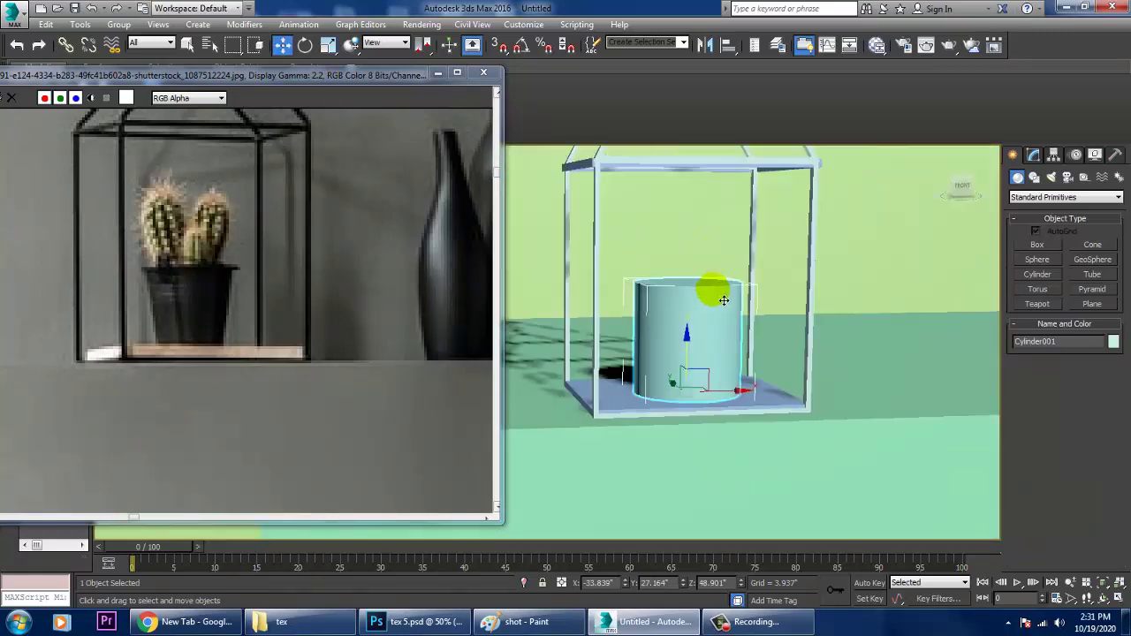
# - Apply a Taper modifier to the pot cylinder with an amount of about 0.39 so it widens towards the rim
pyautogui.click(1034, 155)
pyautogui.click(1117, 195)
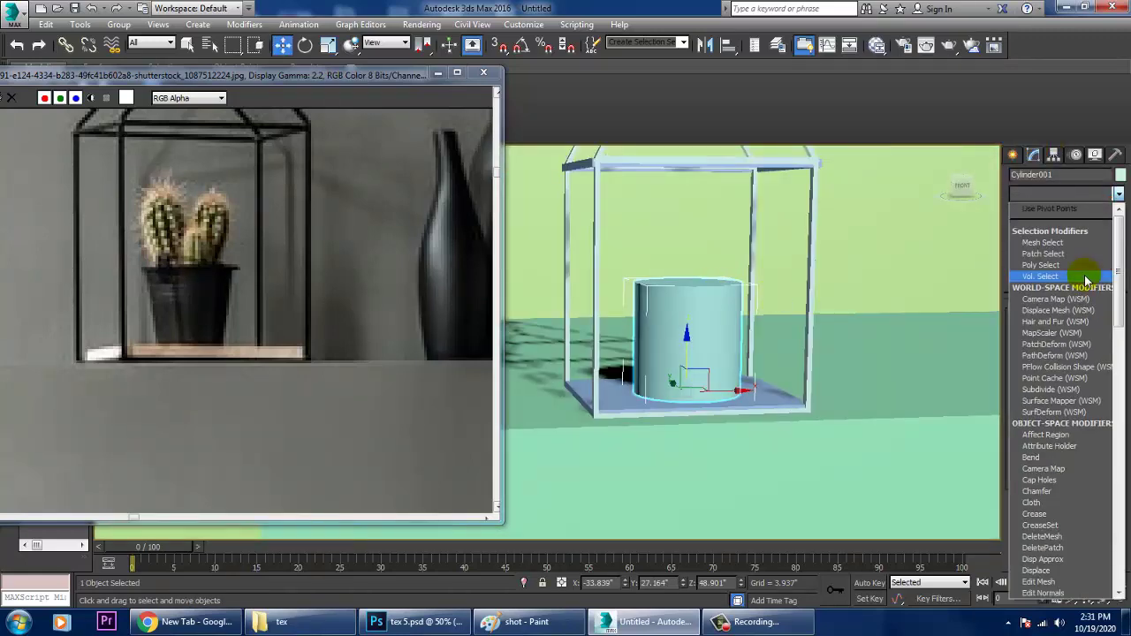
pyautogui.scroll(-10, 1085, 279)
pyautogui.click(1086, 276)
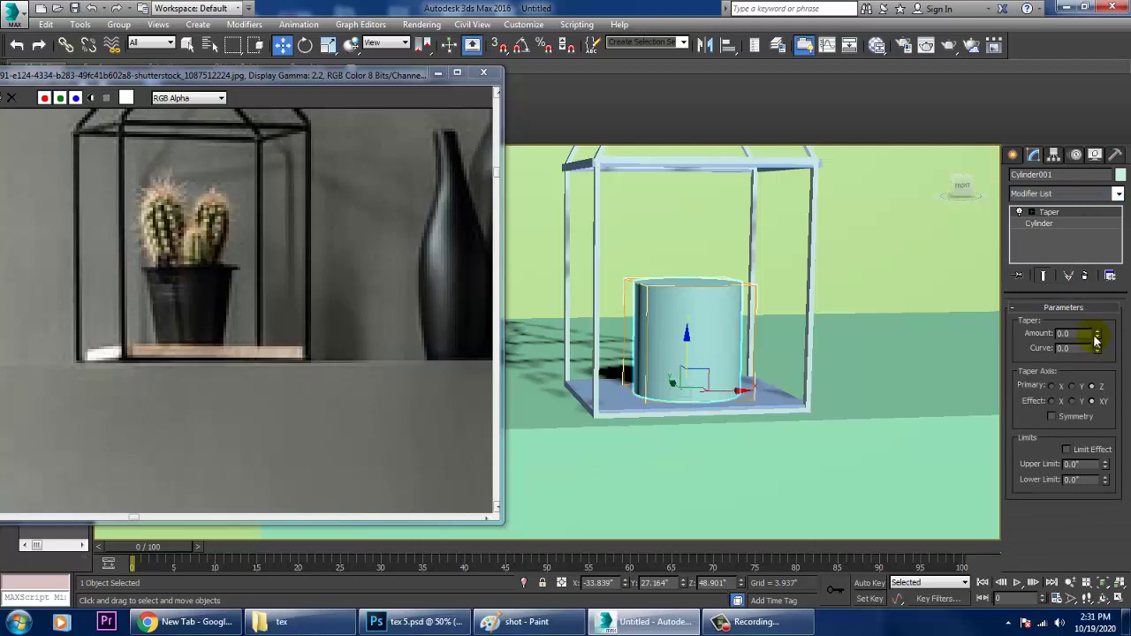
pyautogui.moveTo(1096, 340); pyautogui.dragTo(1072, 261)
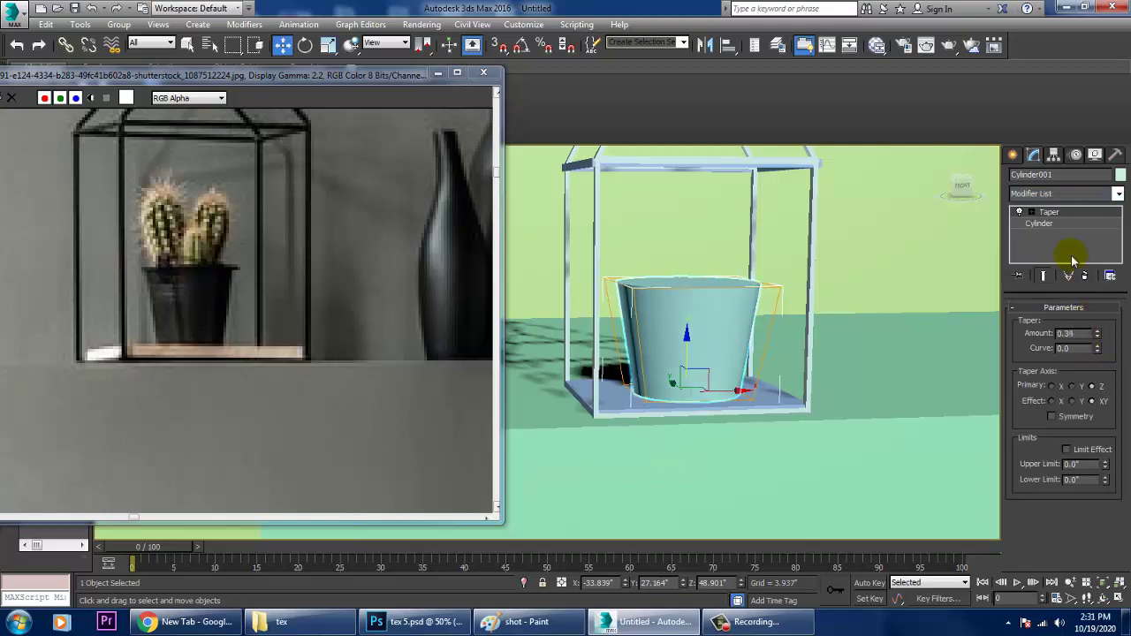
# - Set the tapered cylinder's base radius to 1.368" and its height to 3.851"
pyautogui.click(1041, 223)
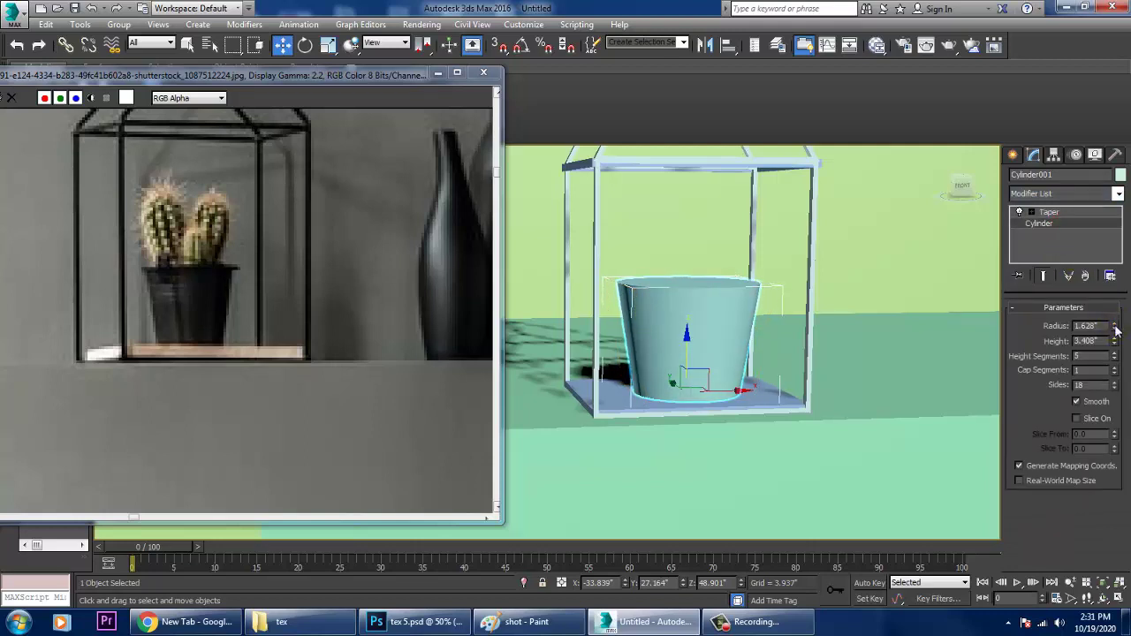
pyautogui.moveTo(1116, 329); pyautogui.dragTo(1128, 347)
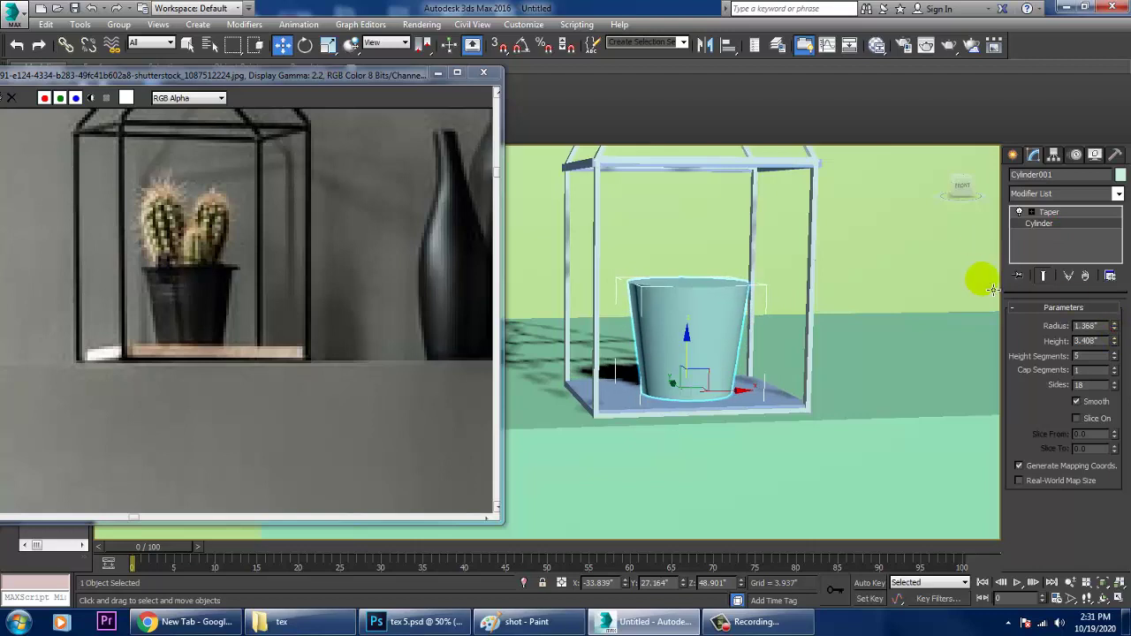
pyautogui.moveTo(1112, 347); pyautogui.dragTo(1121, 340)
# - Convert the tapered pot to an Editable Poly
pyautogui.rightClick(700, 346)
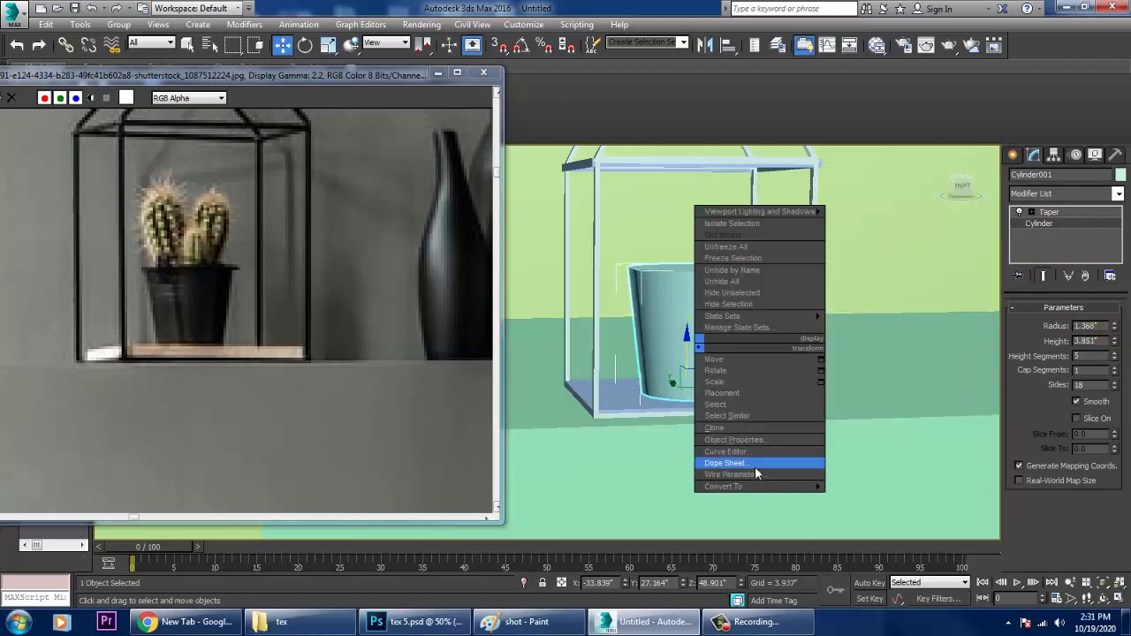
pyautogui.moveTo(835, 489)
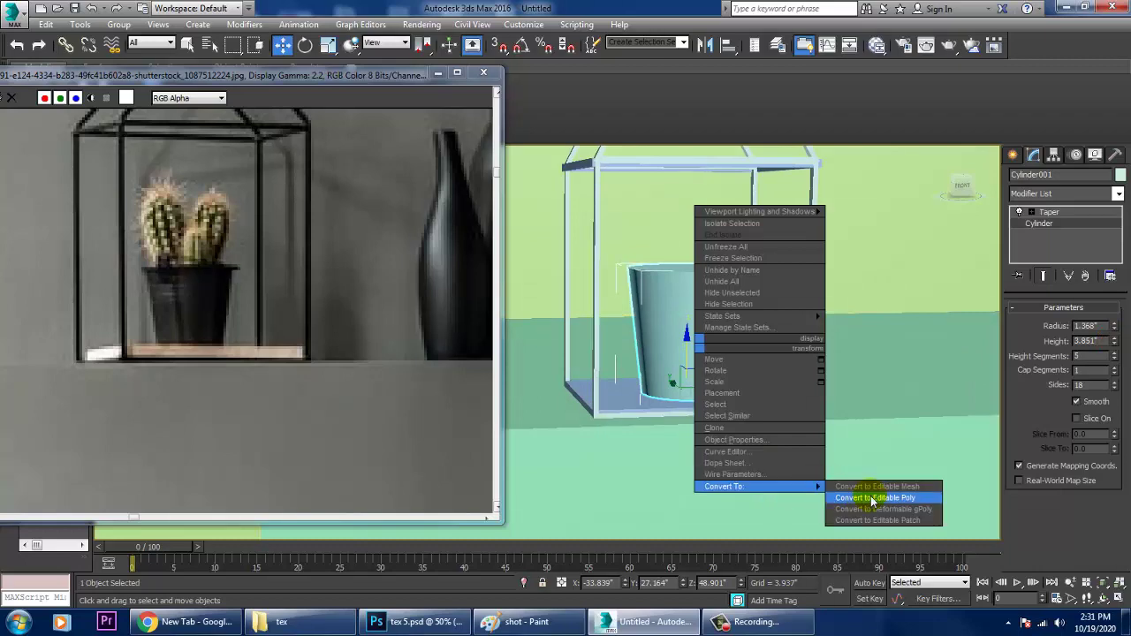
pyautogui.click(876, 502)
# - Inset the pot's top polygon by 0.19" to form the wall thickness
pyautogui.keyDown('alt'); pyautogui.moveTo(782, 391); pyautogui.dragTo(804, 403, button='middle'); pyautogui.keyUp('alt')
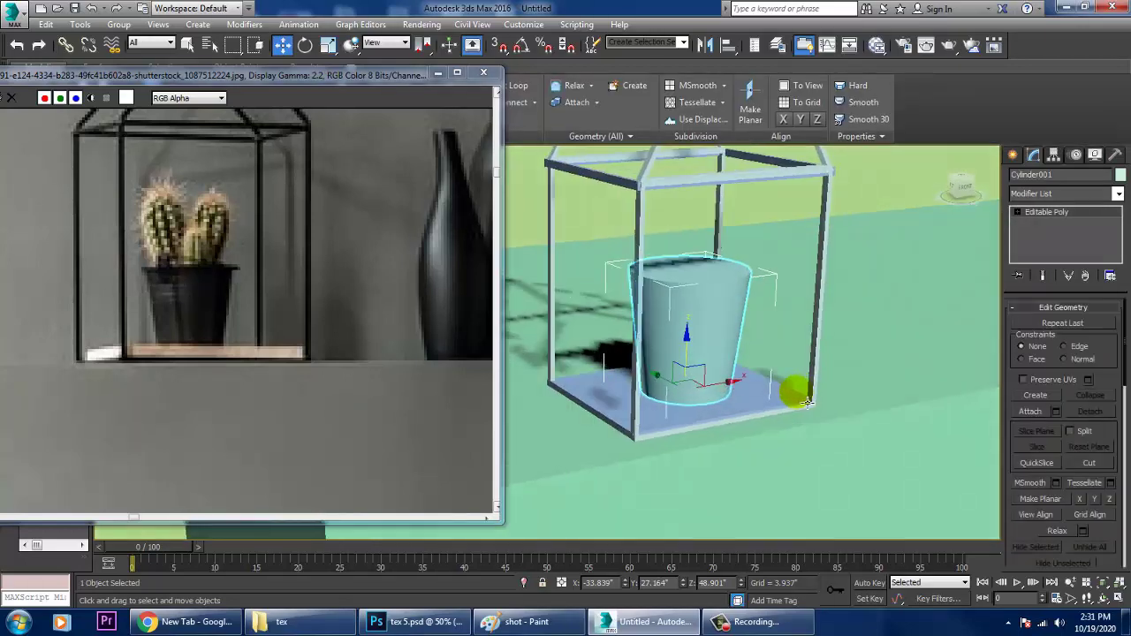
pyautogui.moveTo(725, 336); pyautogui.dragTo(756, 376, button='middle')
pyautogui.scroll(4, 758, 375)
pyautogui.press('4')
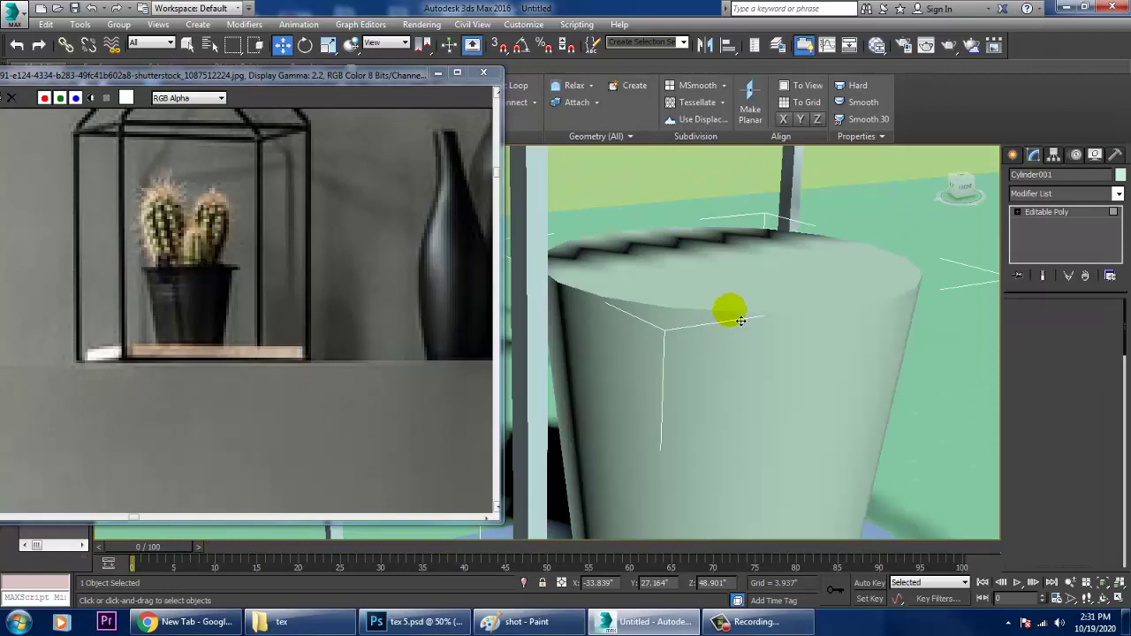
pyautogui.click(740, 286)
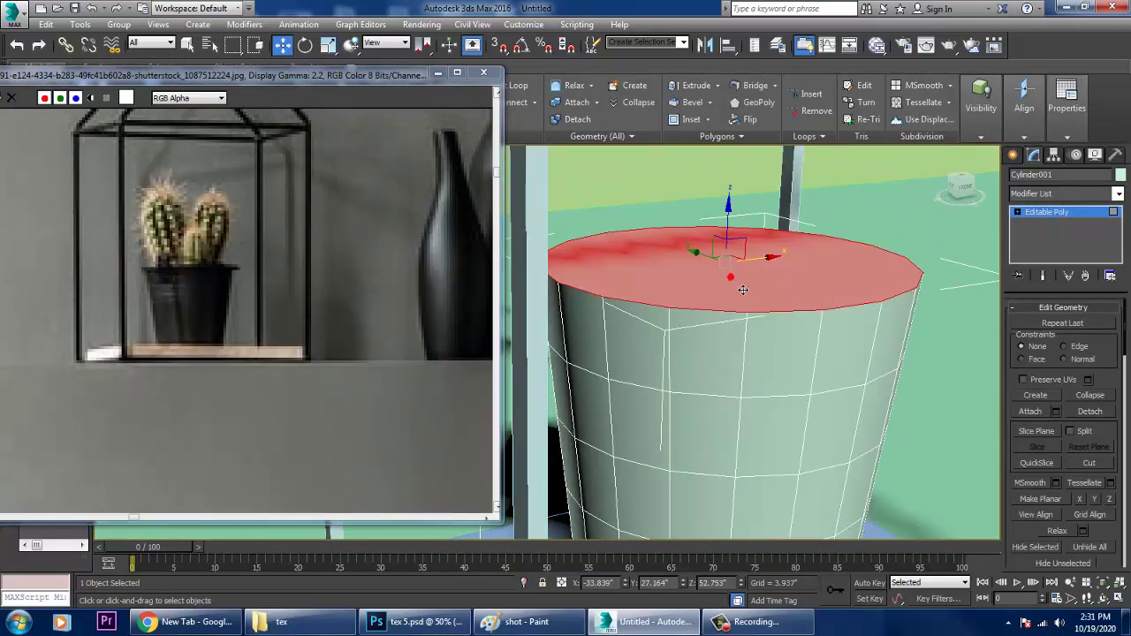
pyautogui.moveTo(1107, 534); pyautogui.dragTo(1108, 260)
pyautogui.scroll(-3, 1121, 494)
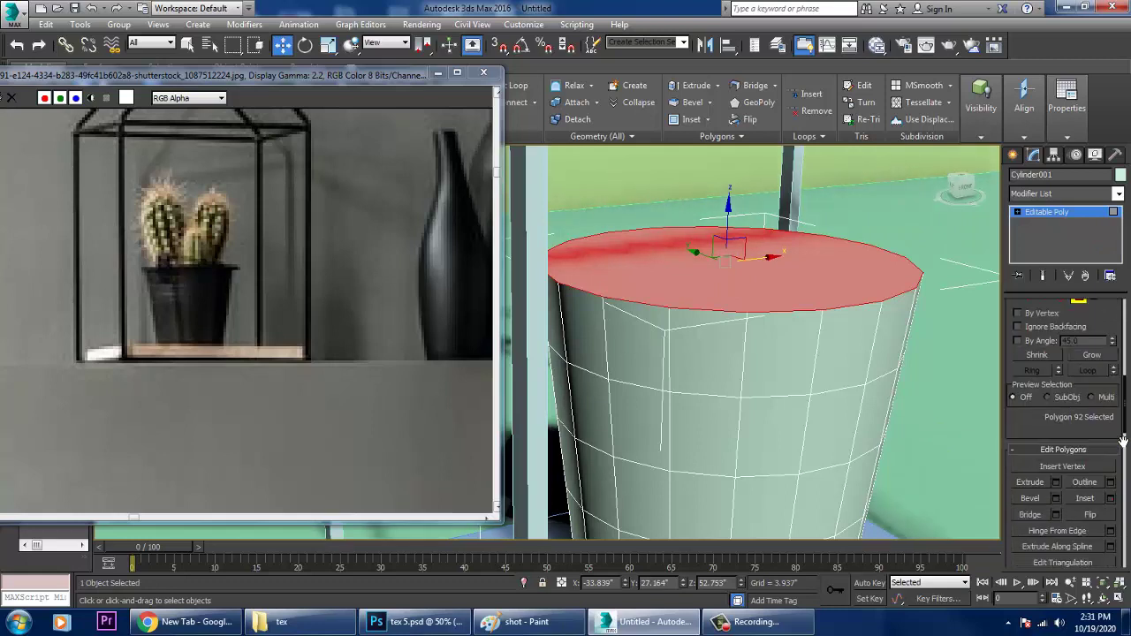
pyautogui.click(1111, 497)
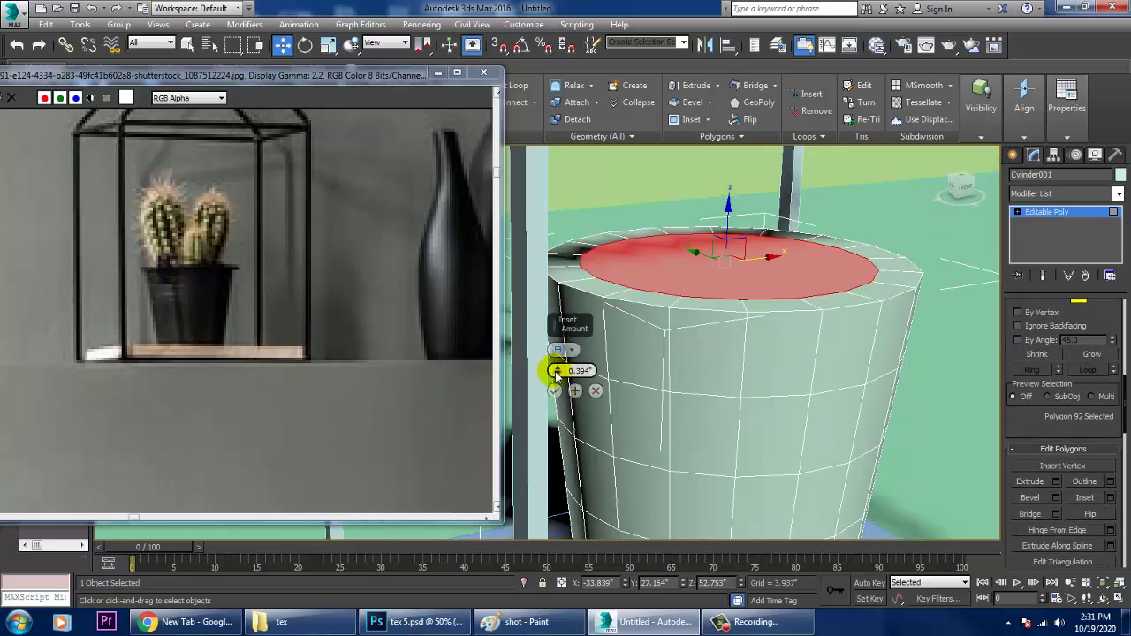
pyautogui.moveTo(555, 371); pyautogui.dragTo(566, 378)
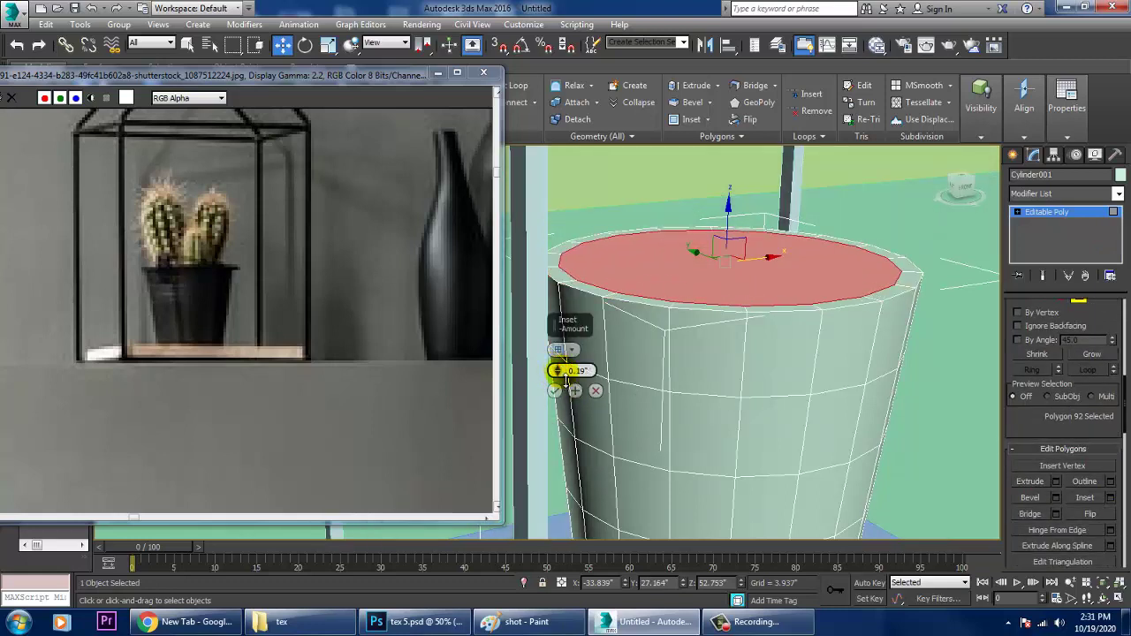
pyautogui.click(554, 390)
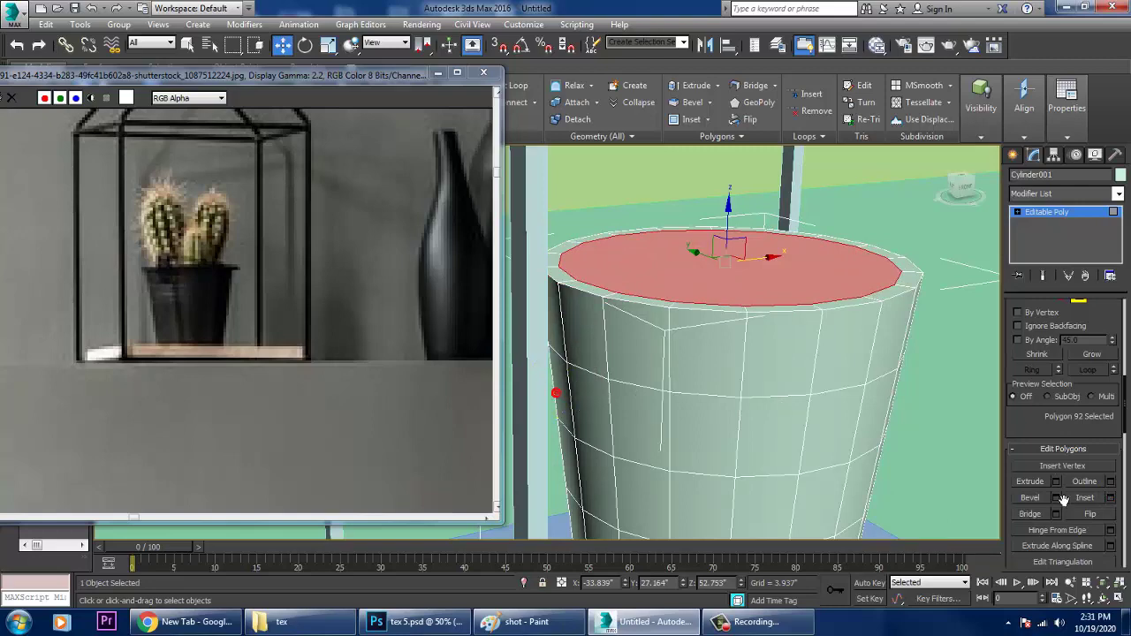
# - Delete the inset top polygon to open the pot
pyautogui.click(1056, 500)
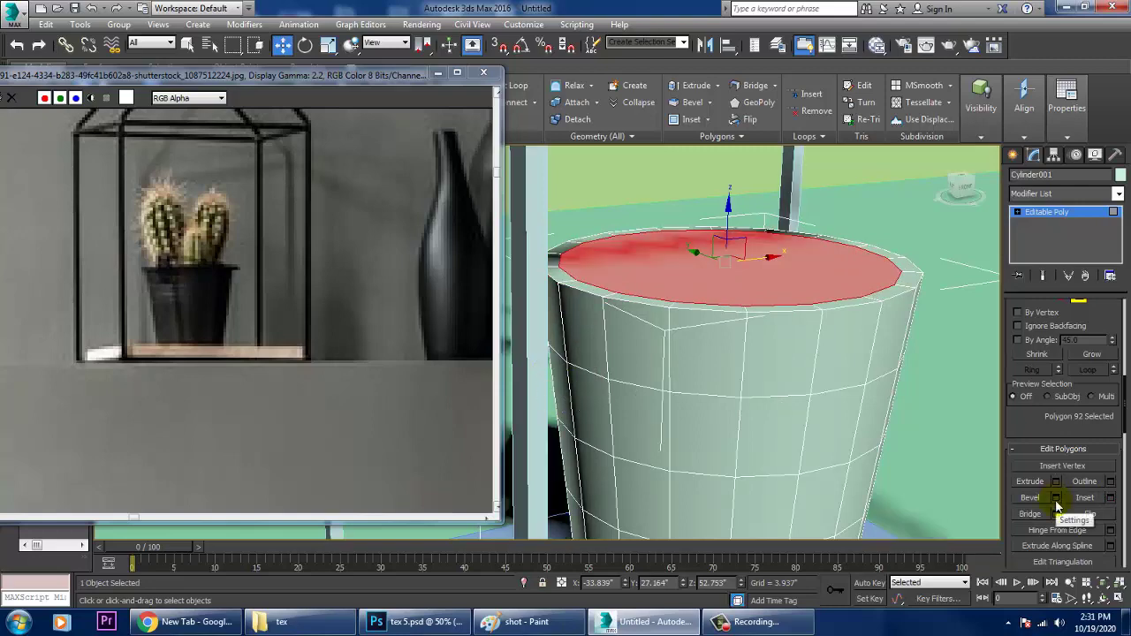
pyautogui.press('Delete')
pyautogui.scroll(-5, 872, 409)
pyautogui.keyDown('alt'); pyautogui.moveTo(853, 388); pyautogui.dragTo(875, 411, button='middle'); pyautogui.keyUp('alt')
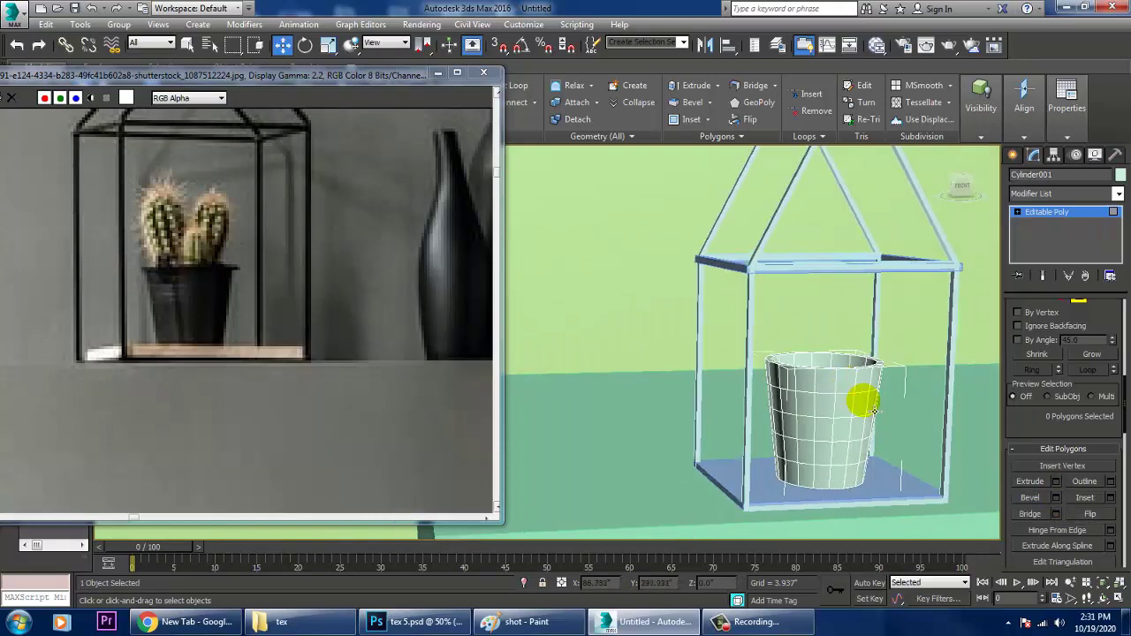
# - Insert a horizontal edge loop around the pot just below its upper rim with SwiftLoop
pyautogui.scroll(10, 872, 409)
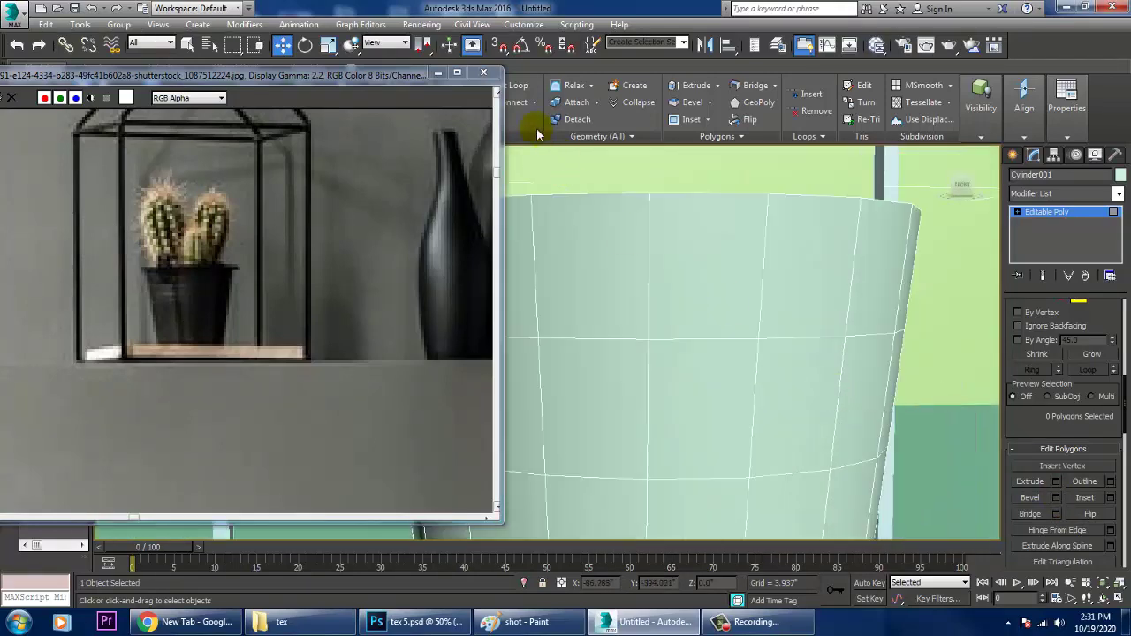
pyautogui.click(524, 87)
pyautogui.moveTo(594, 273); pyautogui.dragTo(799, 365, button='middle')
pyautogui.moveTo(747, 343); pyautogui.dragTo(745, 309)
pyautogui.press('w')
# - Select the ring of short vertical edges below the rim and convert the selection to the band of polygons
pyautogui.click(1016, 213)
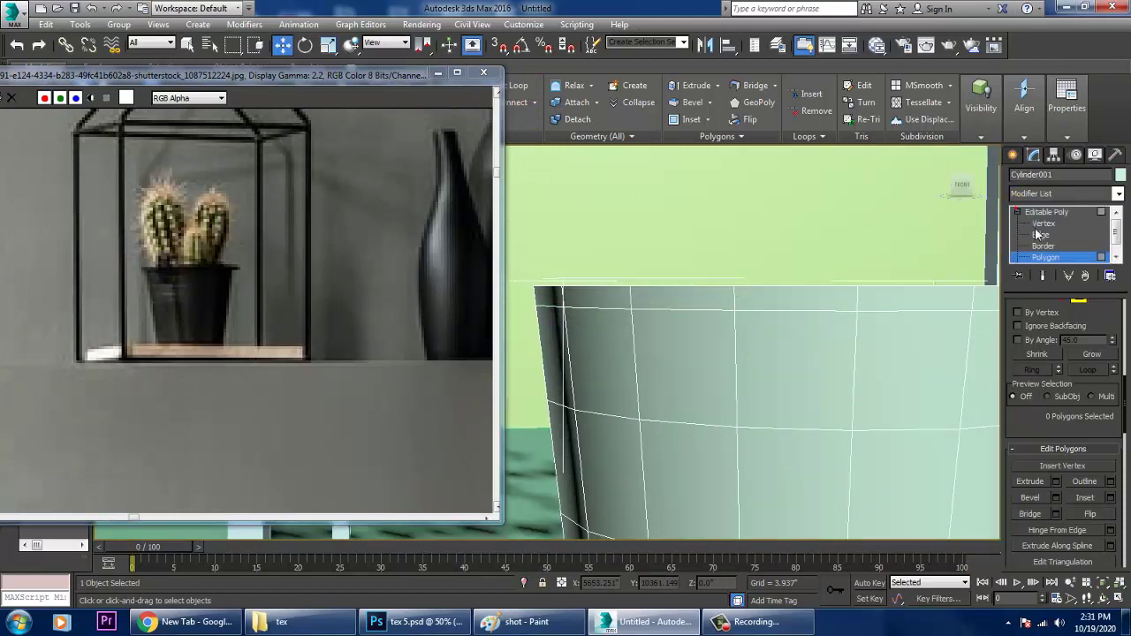
pyautogui.click(1040, 234)
pyautogui.click(744, 304)
pyautogui.click(734, 295)
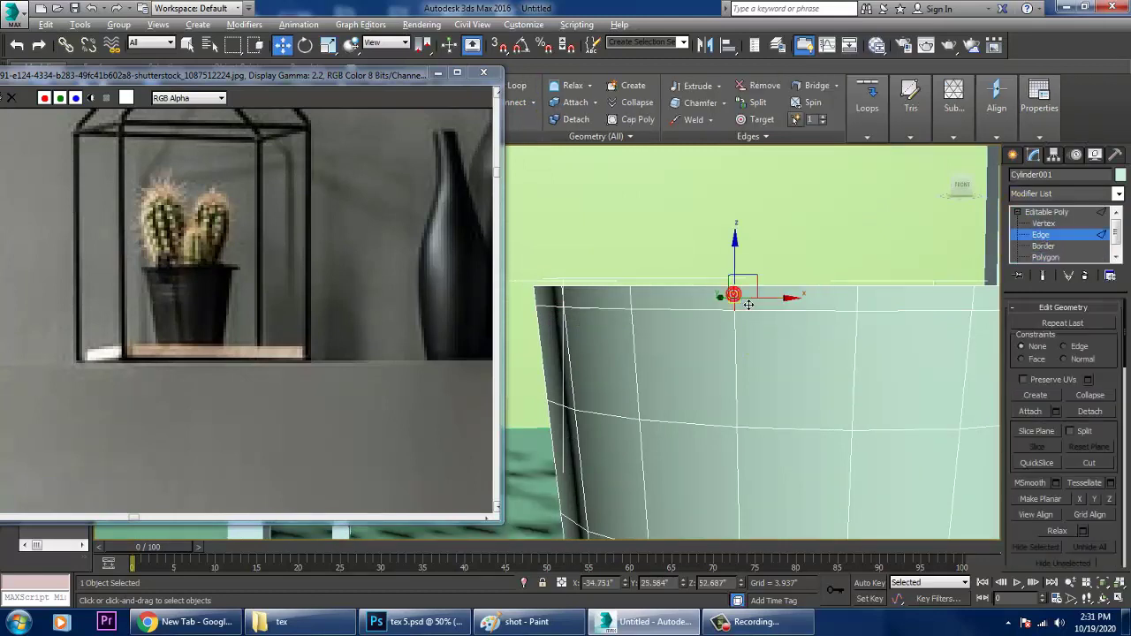
pyautogui.hotkey('alt', 'r')
pyautogui.scroll(10, 1063, 495)
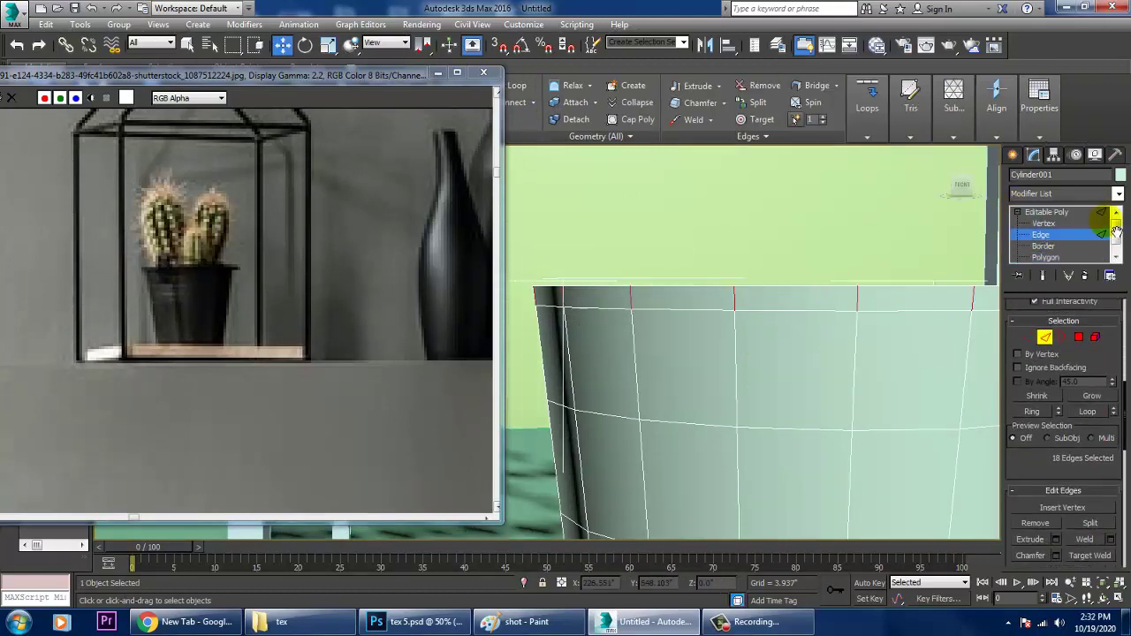
pyautogui.keyDown('ctrl'); pyautogui.click(1079, 343); pyautogui.keyUp('ctrl')
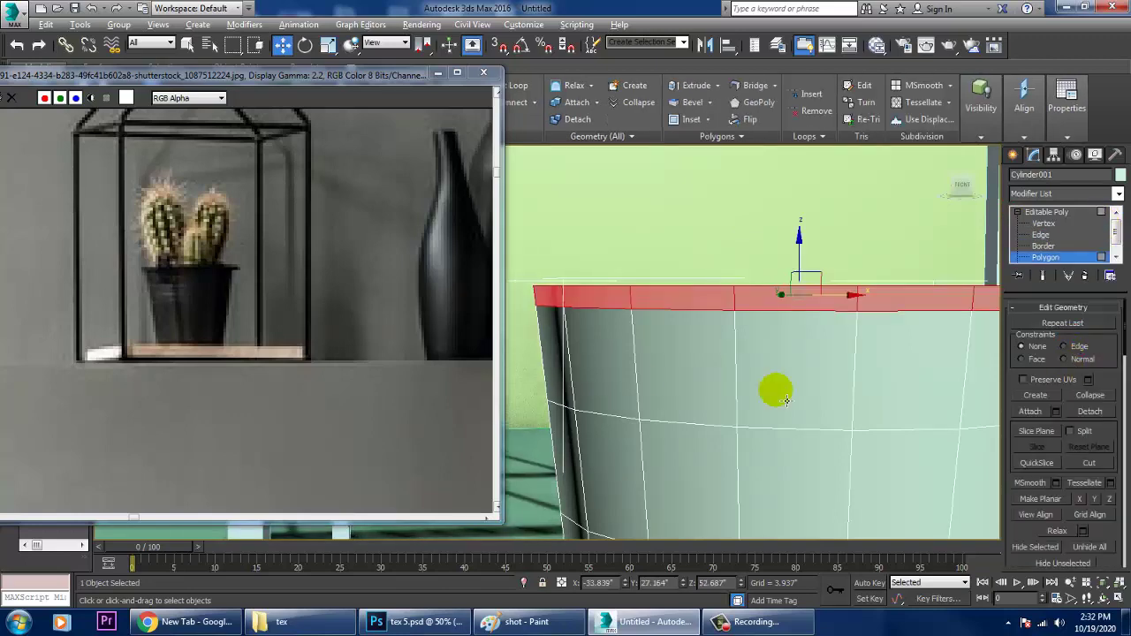
# - Bevel the selected rim band outward by Local Normal with a small height and an outline of 0.065" to form the pot's lip
pyautogui.moveTo(674, 392)
pyautogui.keyDown('alt'); pyautogui.mouseDown(button='middle')
pyautogui.moveTo(690, 390)
pyautogui.moveTo(674, 391)
pyautogui.mouseUp(button='middle'); pyautogui.keyUp('alt')
pyautogui.scroll(8, 1089, 550)
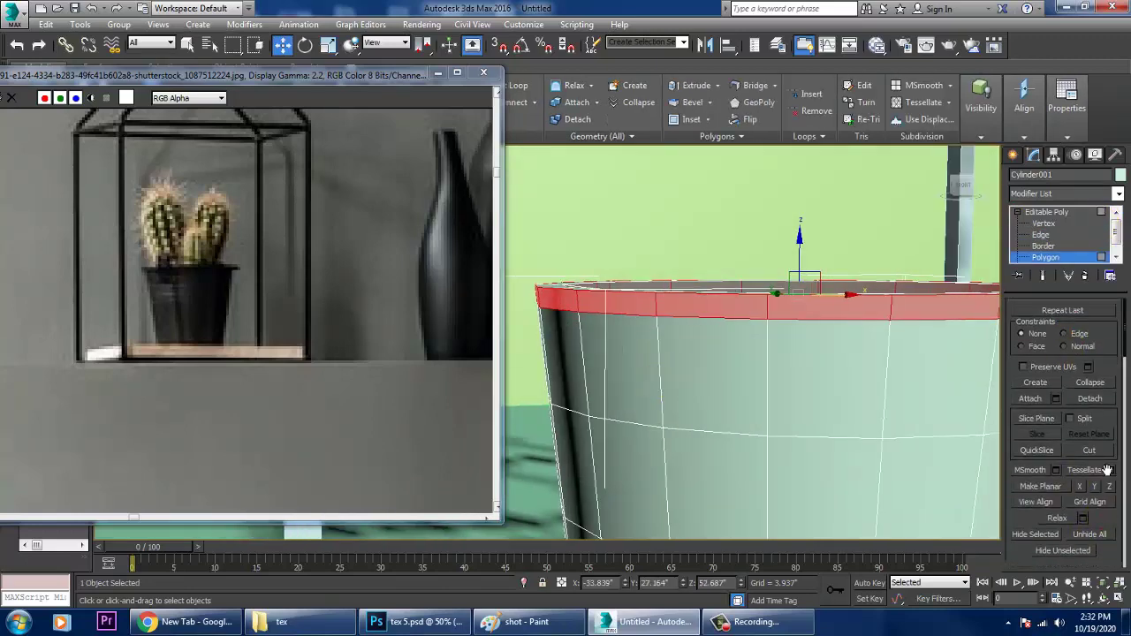
pyautogui.click(1056, 504)
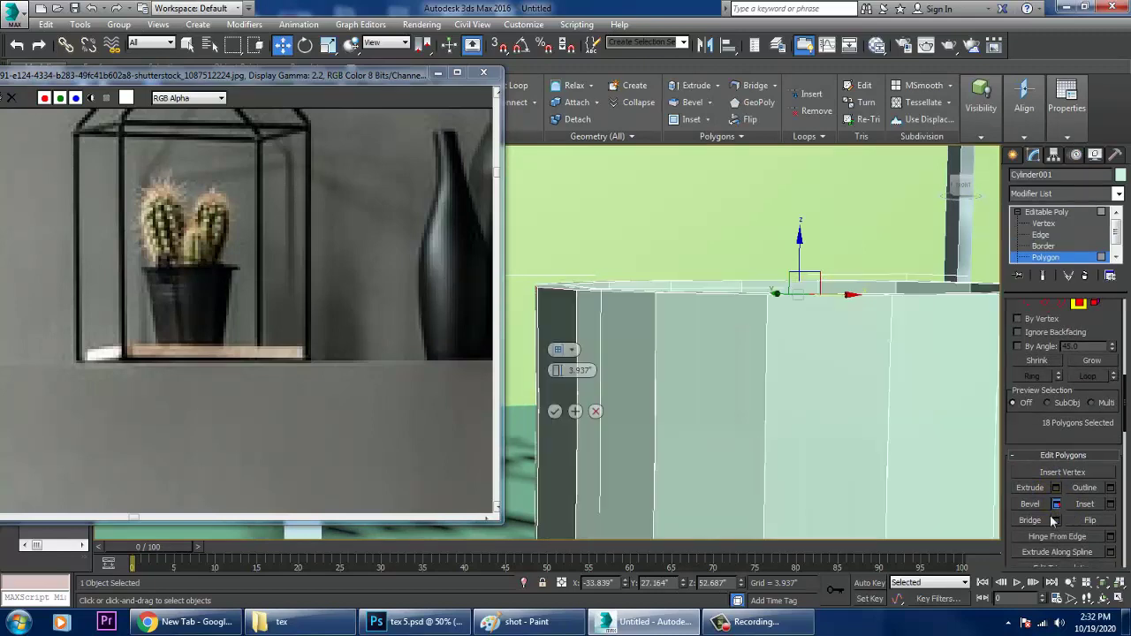
pyautogui.click(571, 350)
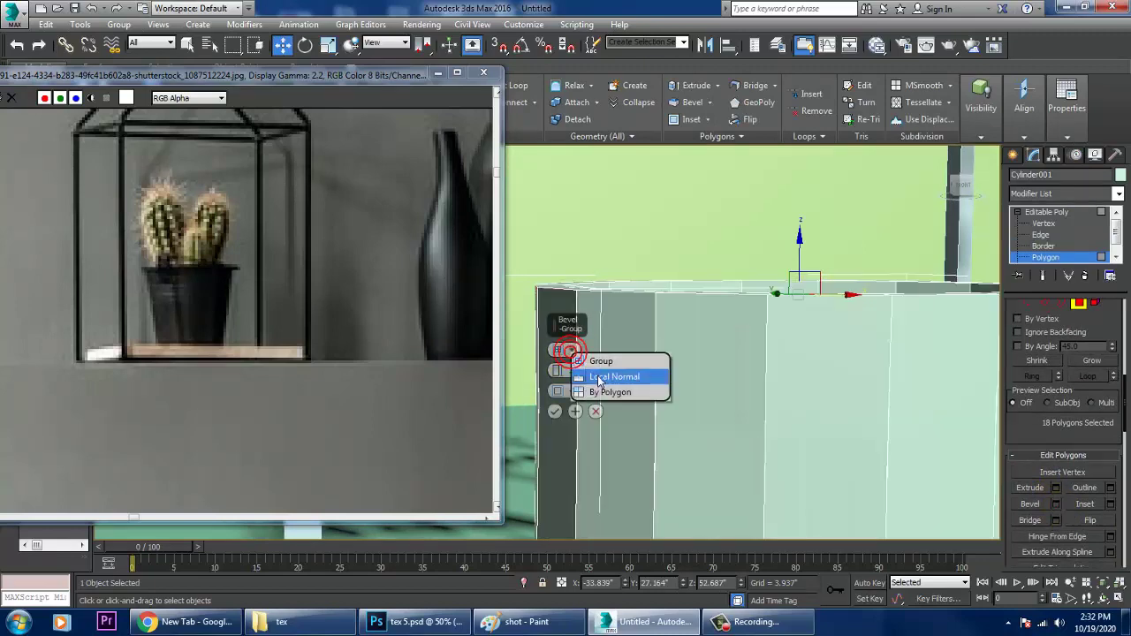
pyautogui.click(585, 374)
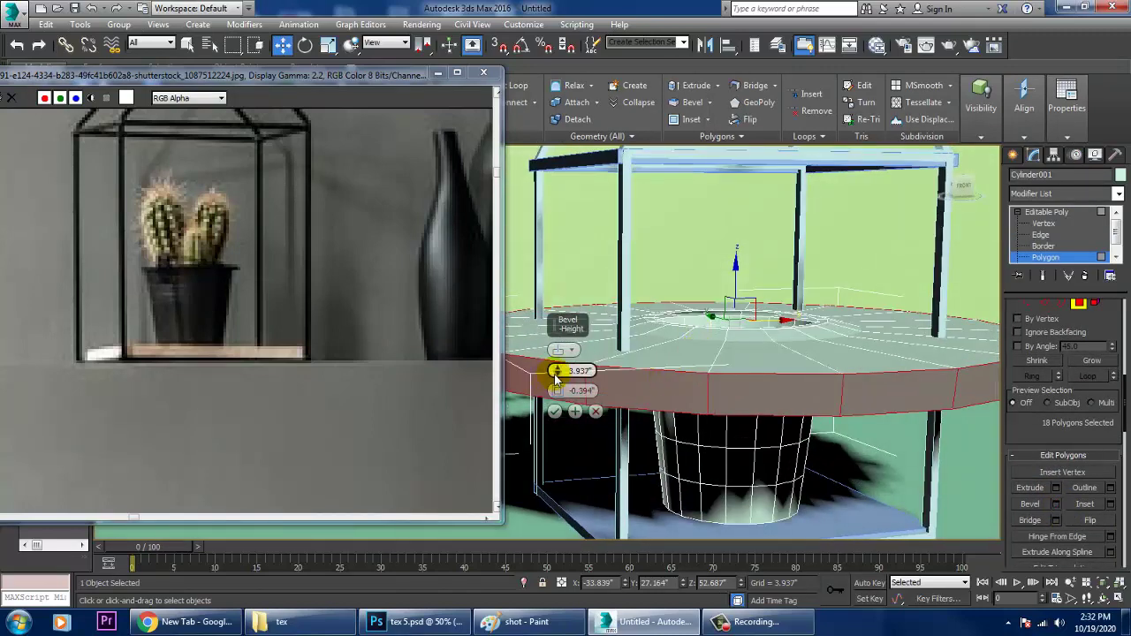
pyautogui.moveTo(555, 378)
pyautogui.mouseDown()
pyautogui.moveTo(566, 409)
pyautogui.moveTo(561, 392)
pyautogui.mouseUp()
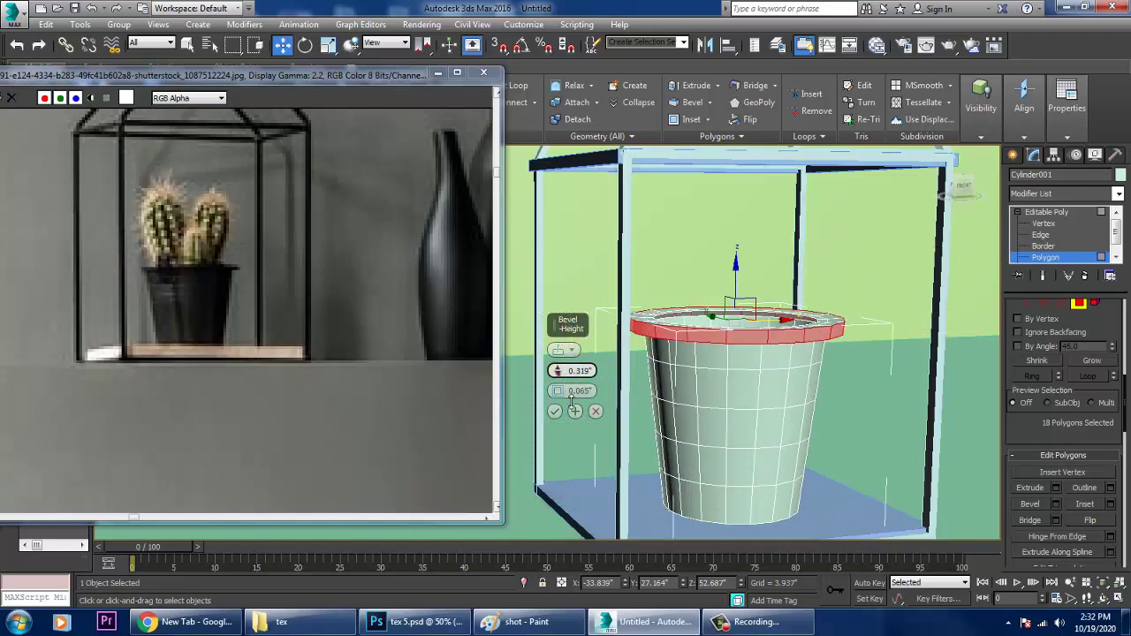
pyautogui.keyDown('alt'); pyautogui.moveTo(783, 382); pyautogui.dragTo(748, 425, button='middle'); pyautogui.keyUp('alt')
pyautogui.click(554, 411)
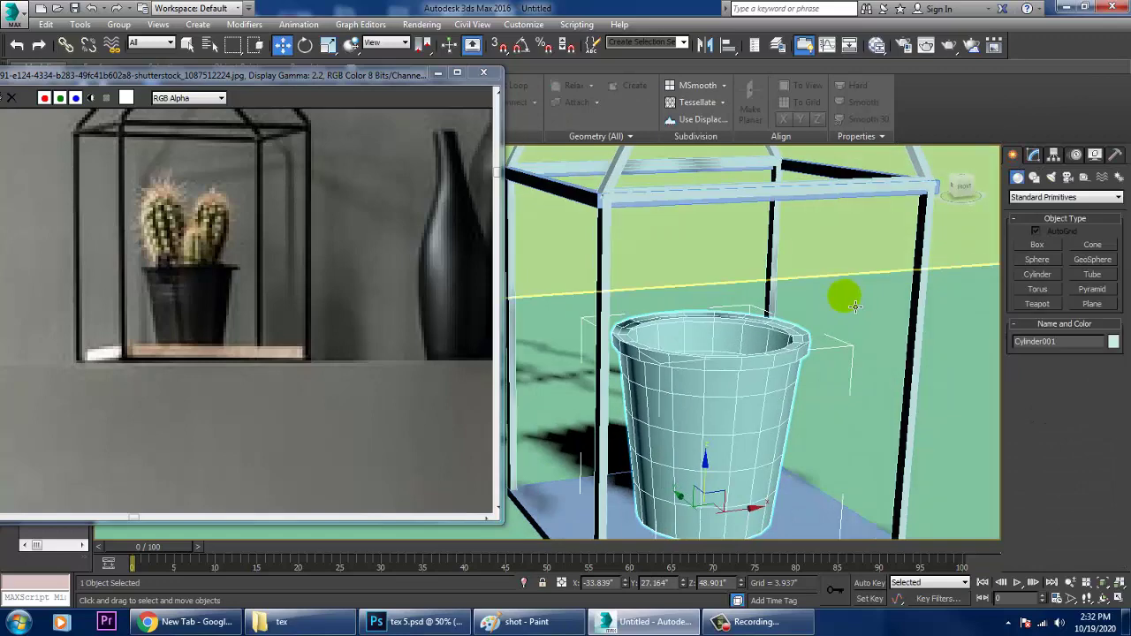
# - Create a box about 0.57" long, 1.01" wide and 2.36" high in front of the pot, with AutoGrid enabled
pyautogui.click(1049, 250)
pyautogui.keyDown('alt'); pyautogui.moveTo(792, 332); pyautogui.dragTo(862, 303, button='middle'); pyautogui.keyUp('alt')
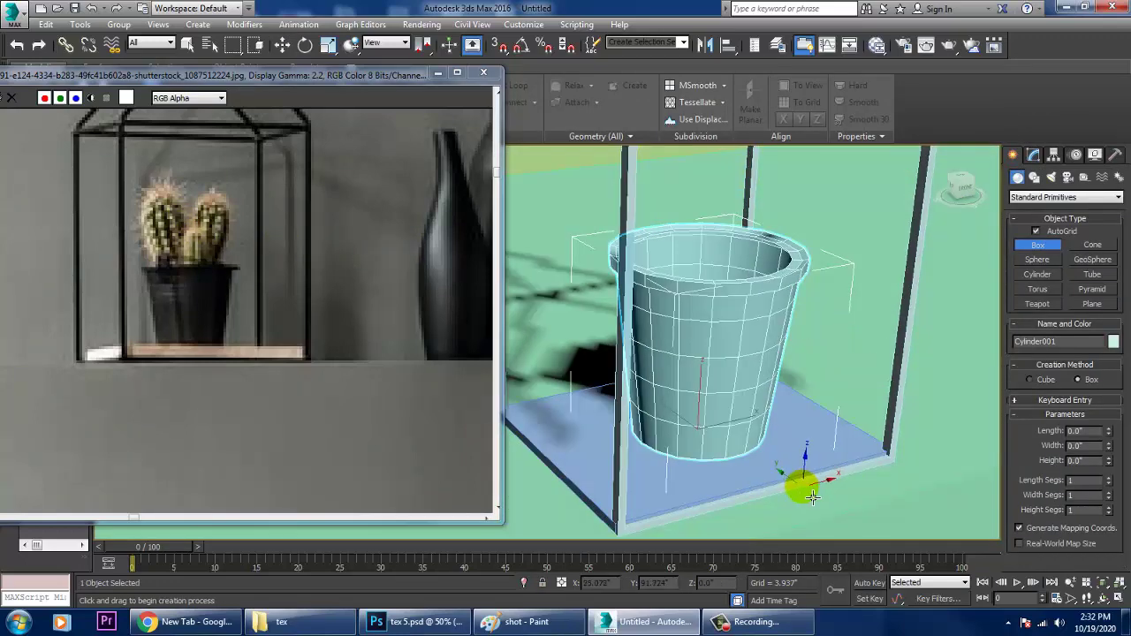
pyautogui.moveTo(812, 519); pyautogui.dragTo(785, 547)
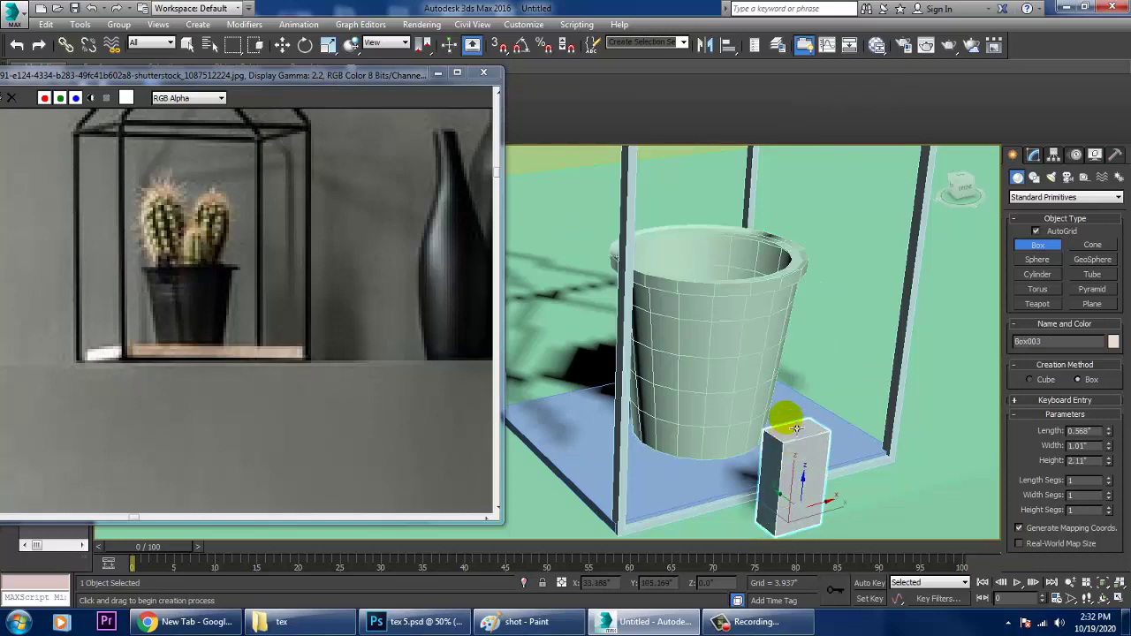
pyautogui.click(797, 406)
pyautogui.press('w')
# - Set the box to 3 length segments, 3 width segments and 4 height segments
pyautogui.keyDown('alt'); pyautogui.moveTo(797, 405); pyautogui.dragTo(789, 307, button='middle'); pyautogui.keyUp('alt')
pyautogui.scroll(4, 798, 419)
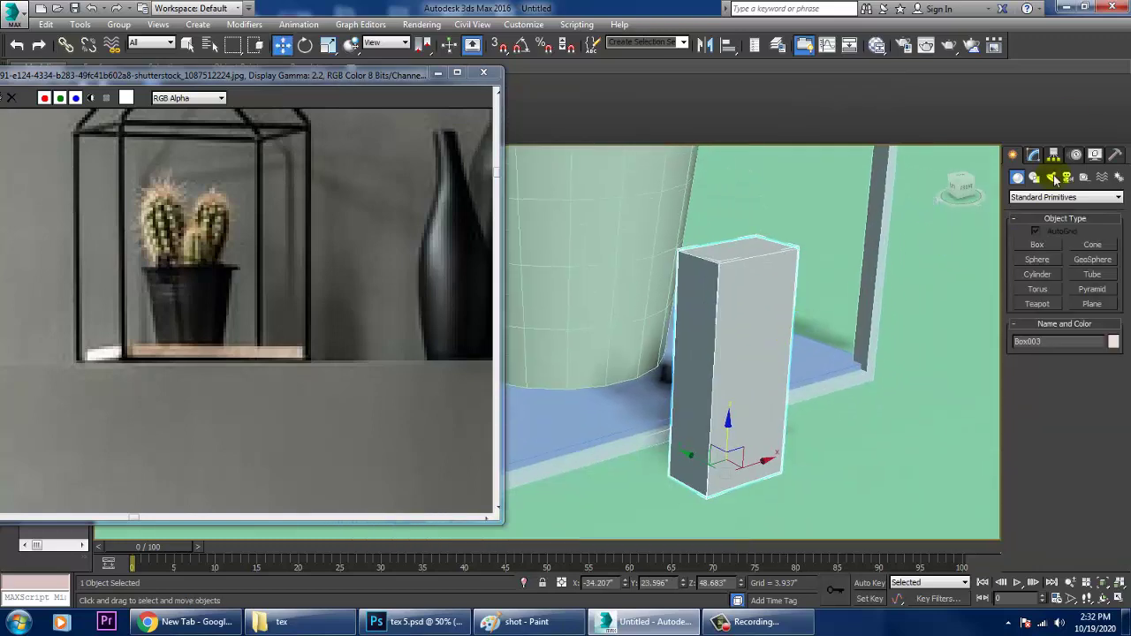
pyautogui.click(1033, 155)
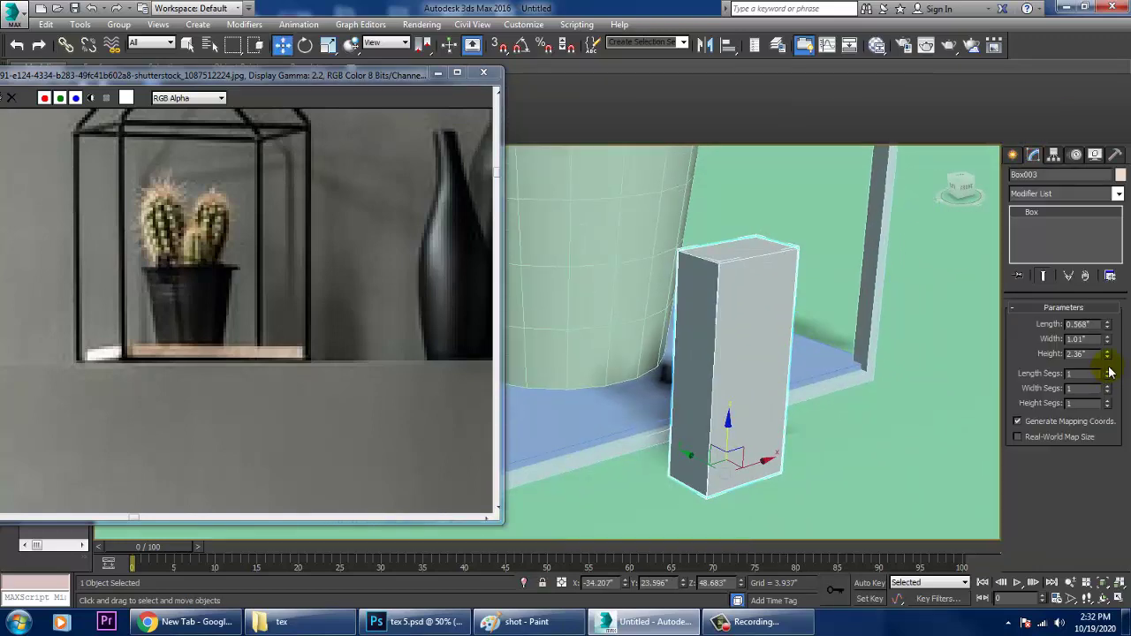
pyautogui.click(1108, 372)
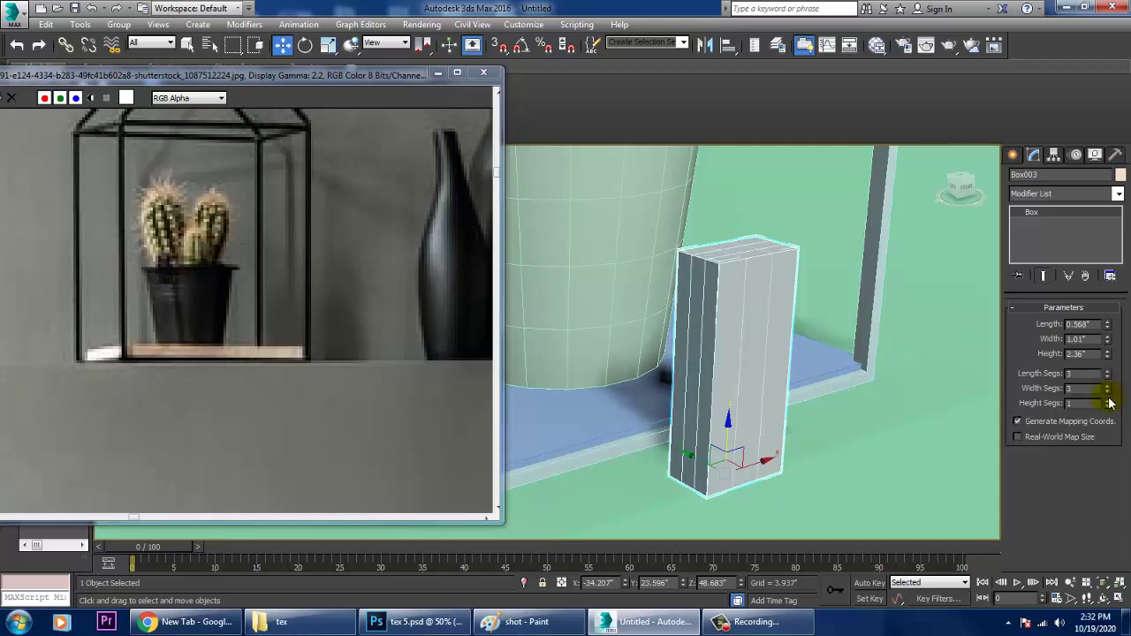
pyautogui.click(1108, 401)
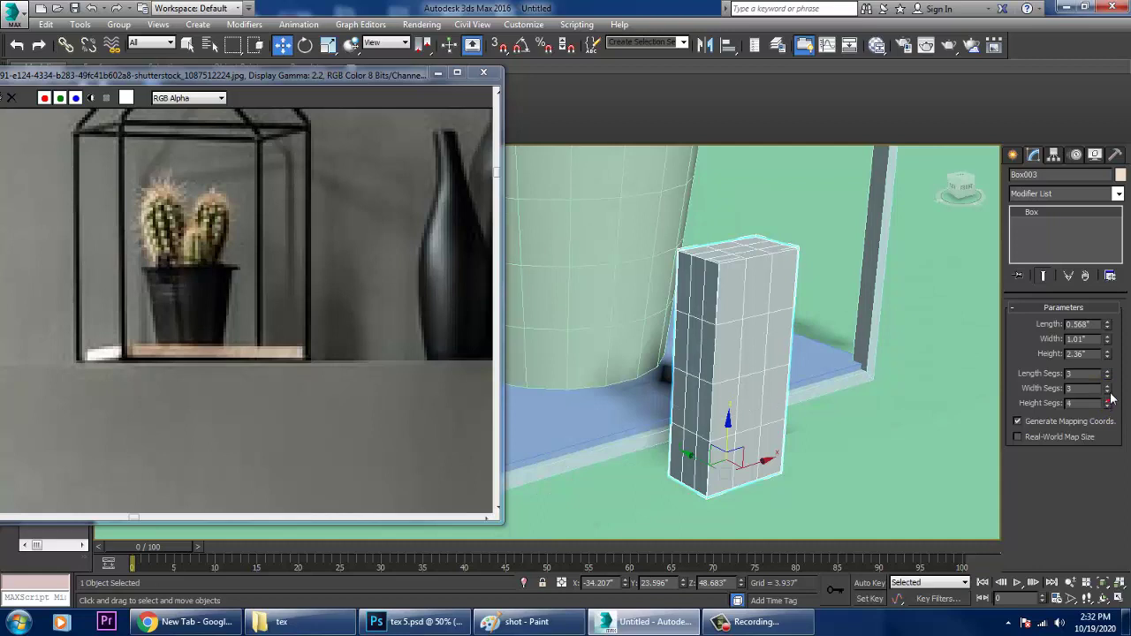
# - Apply a MeshSmooth modifier to the segmented box in front of the pot
pyautogui.click(1119, 192)
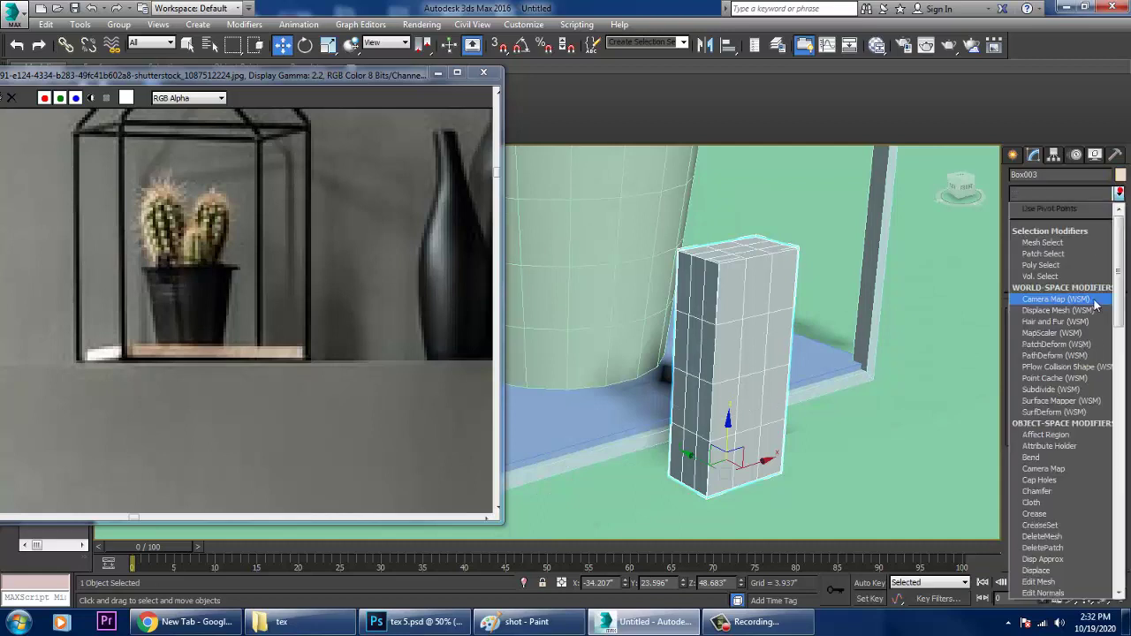
pyautogui.scroll(-15, 1091, 292)
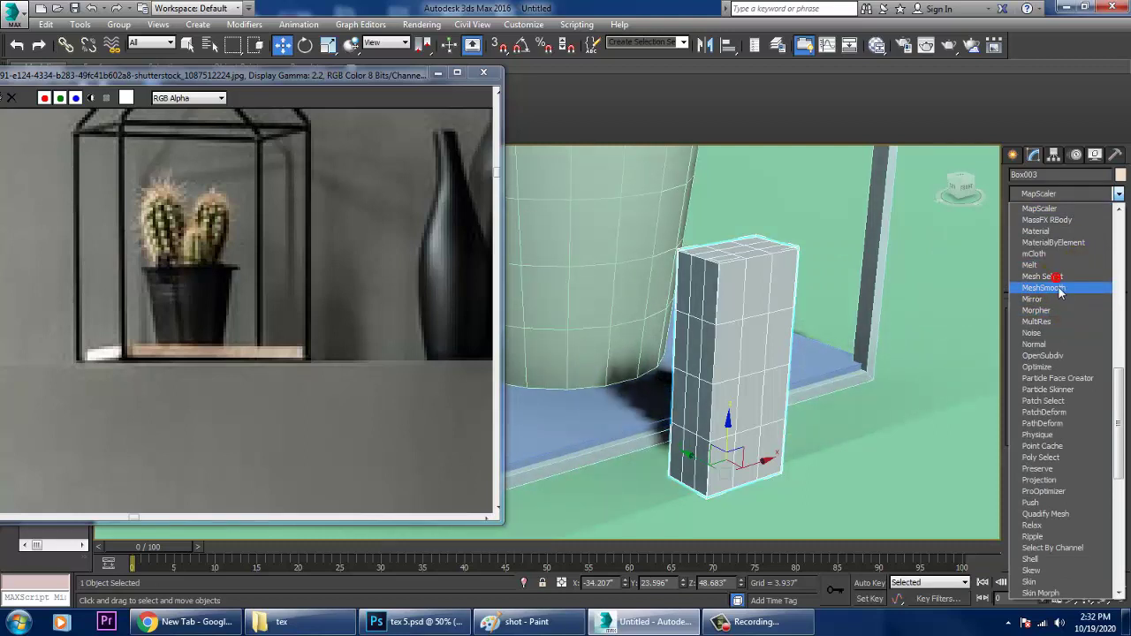
pyautogui.click(1058, 288)
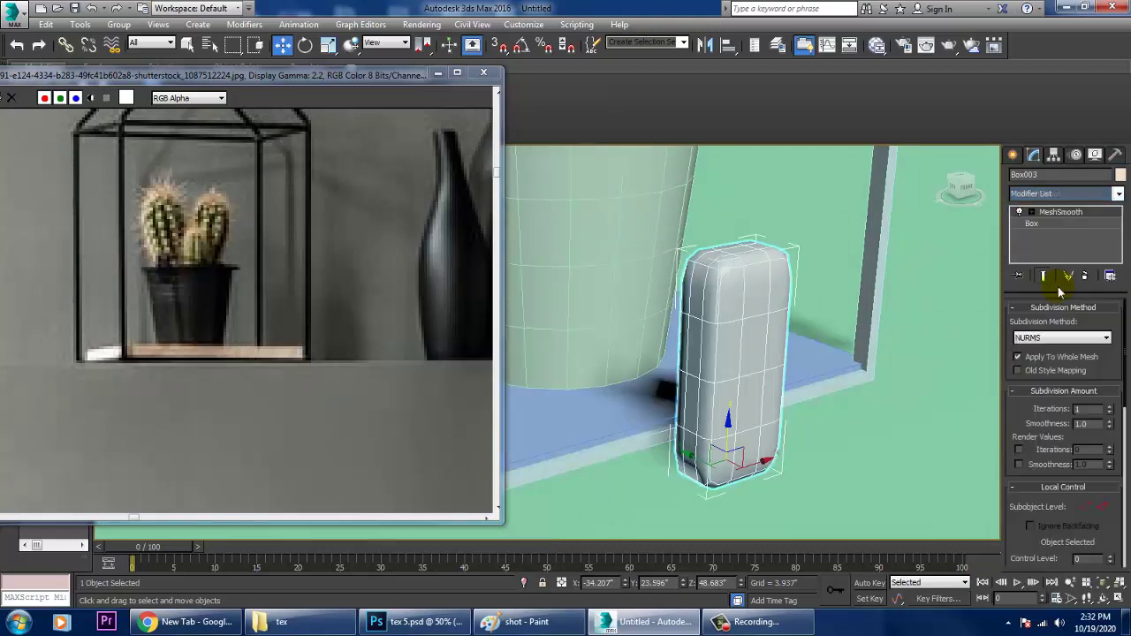
# - Set the smoothed box's base segments to 1 along its length and 2 along its width
pyautogui.click(1047, 224)
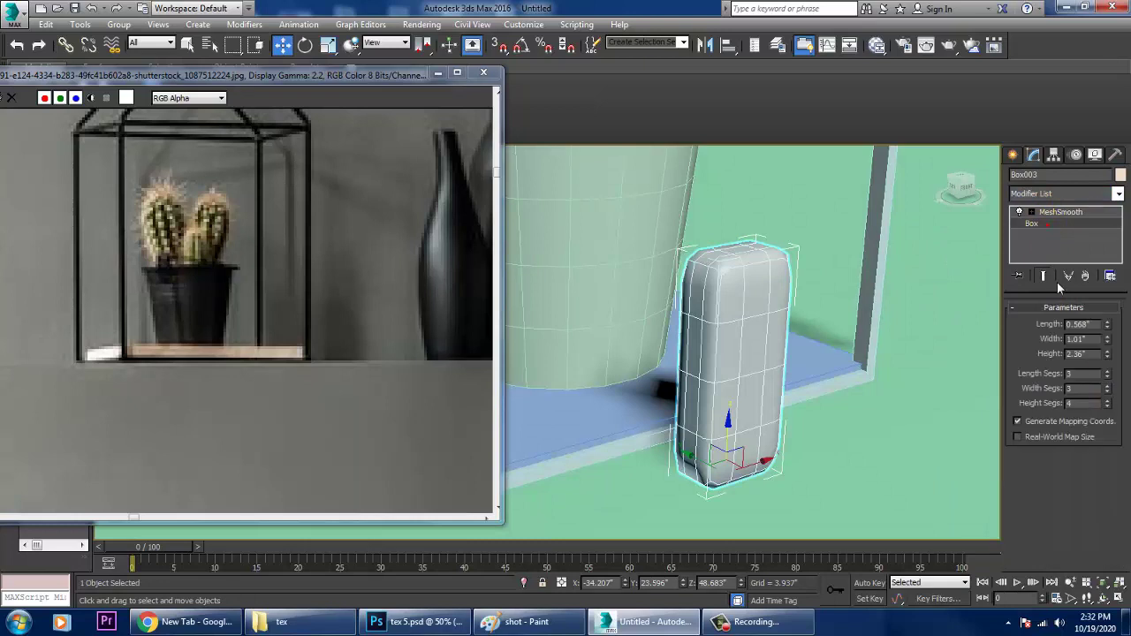
pyautogui.click(1108, 376)
pyautogui.click(1108, 376)
pyautogui.click(1108, 392)
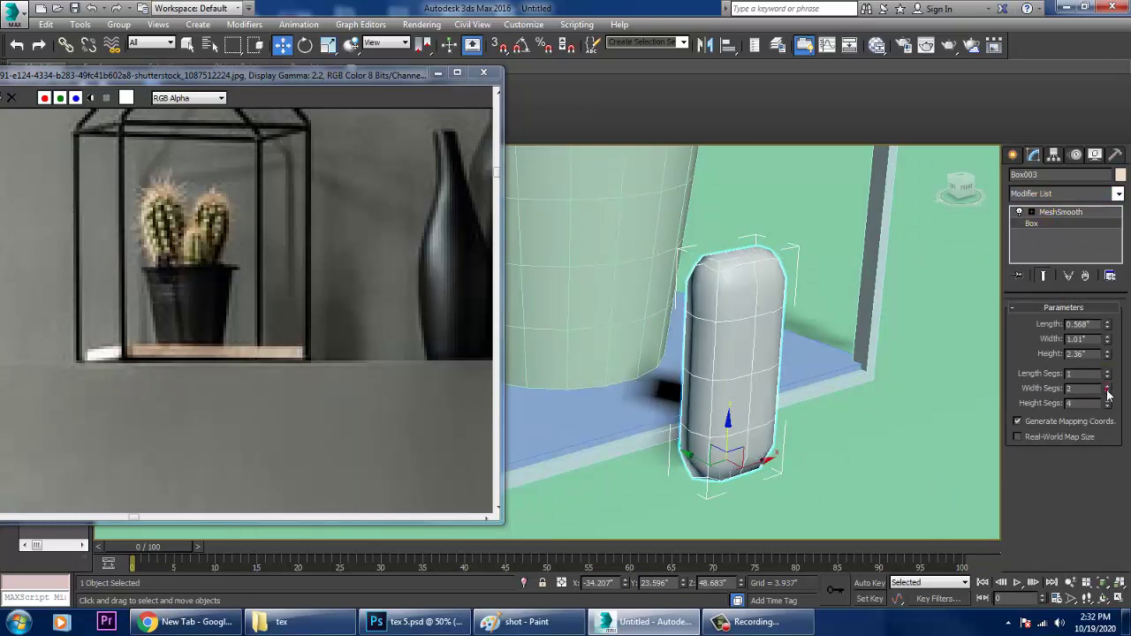
pyautogui.click(1108, 391)
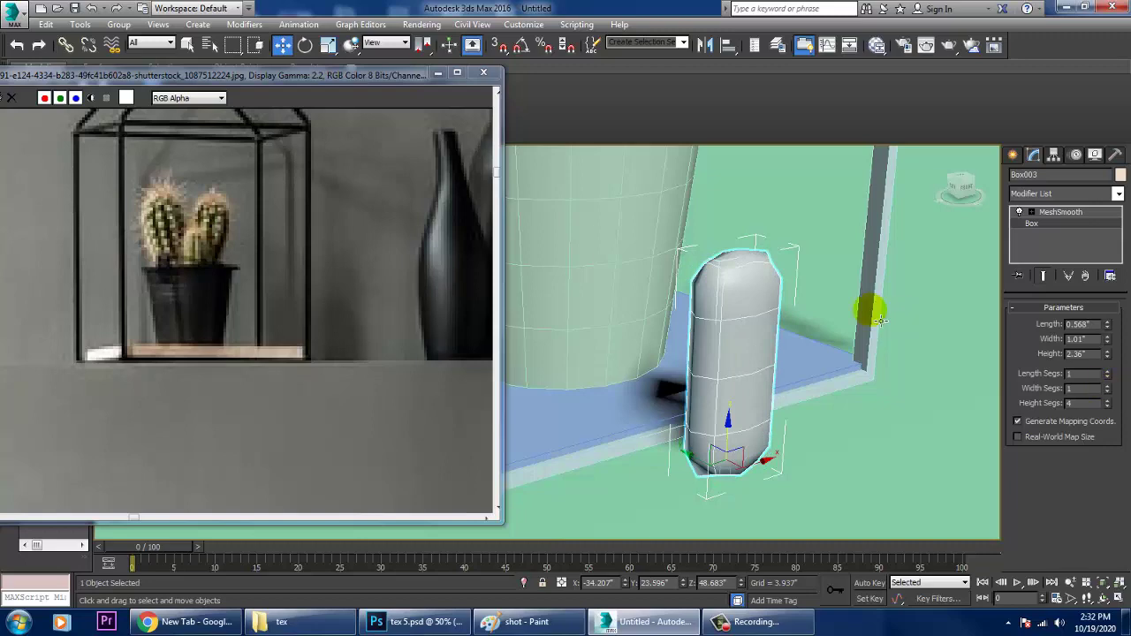
pyautogui.keyDown('alt'); pyautogui.moveTo(871, 309); pyautogui.dragTo(870, 299, button='middle'); pyautogui.keyUp('alt')
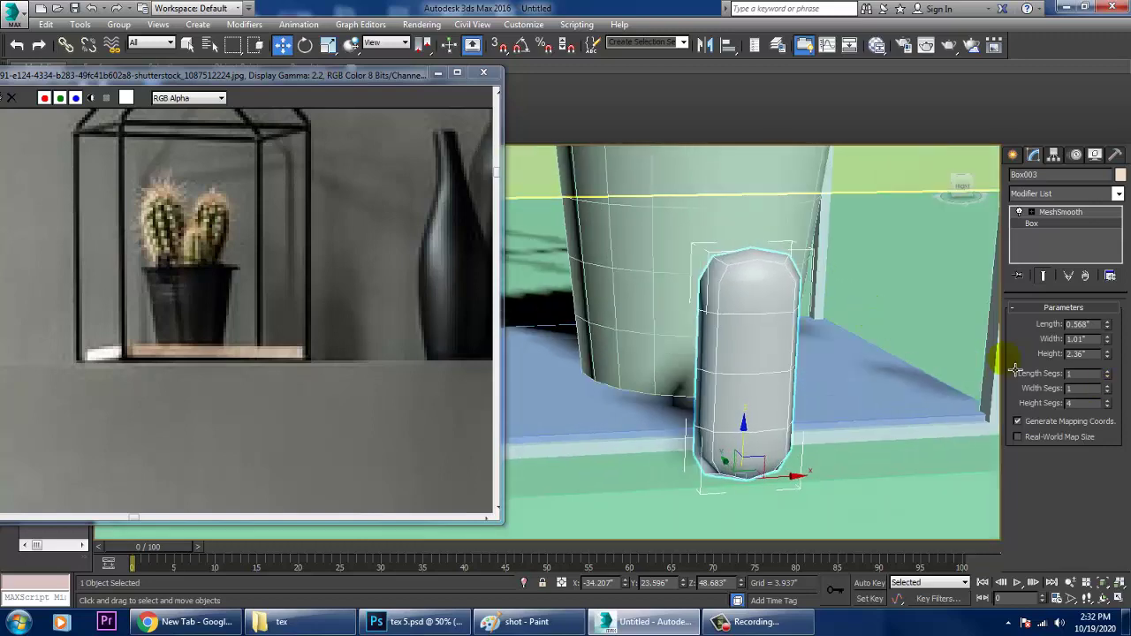
pyautogui.click(1108, 387)
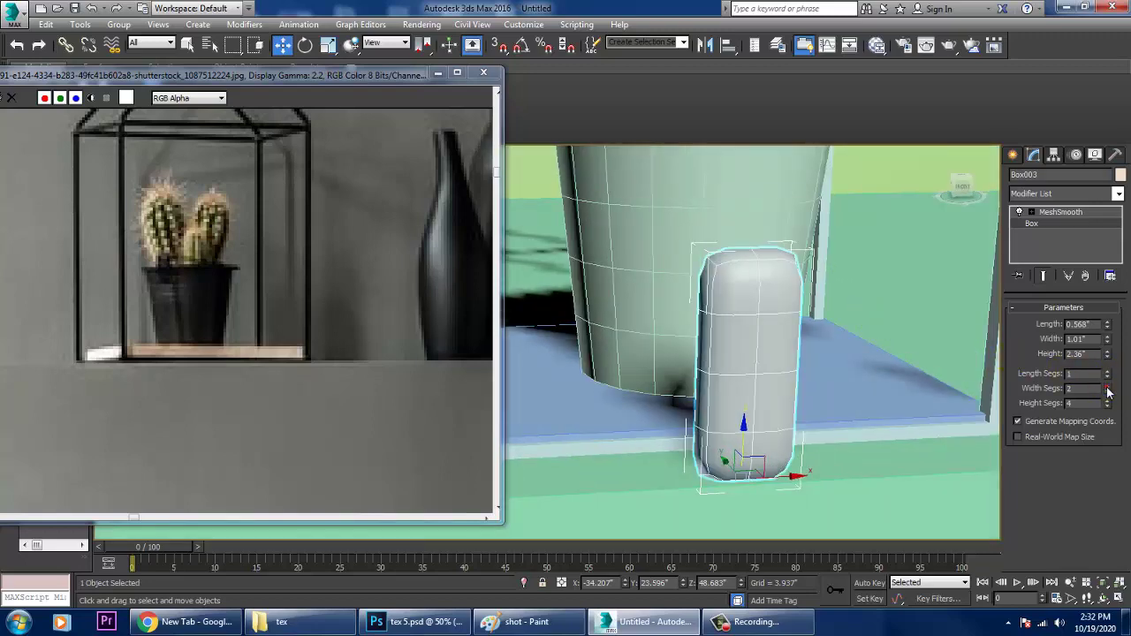
# - Add an FFD(box) 4x4x4 modifier to the box and place it above MeshSmooth in the modifier stack
pyautogui.click(1118, 193)
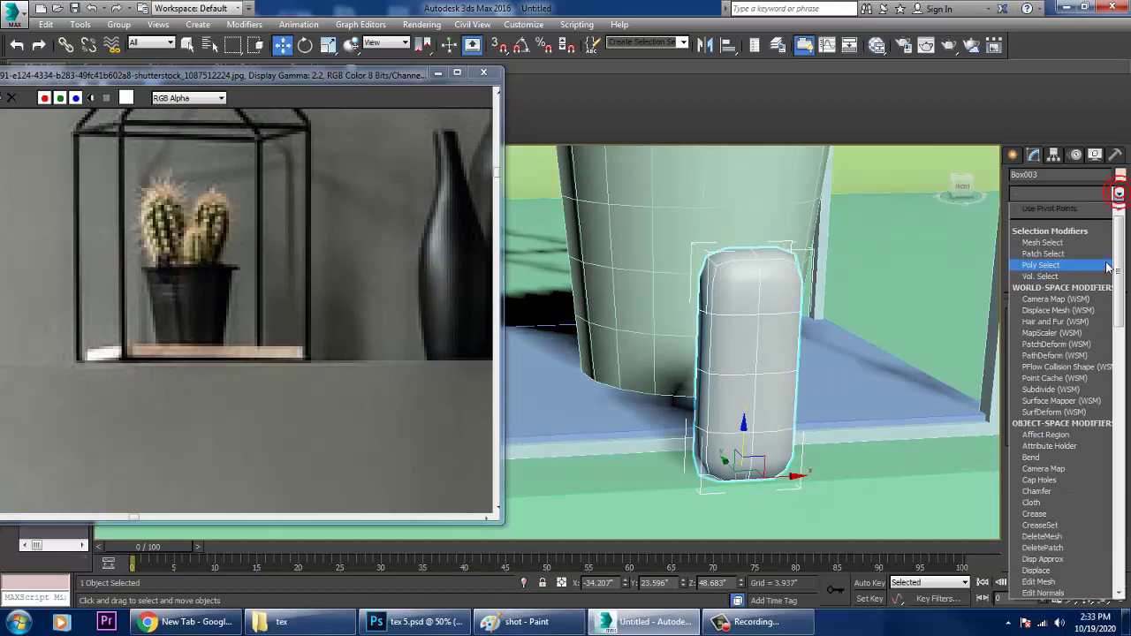
pyautogui.press('f')
pyautogui.press('Up')
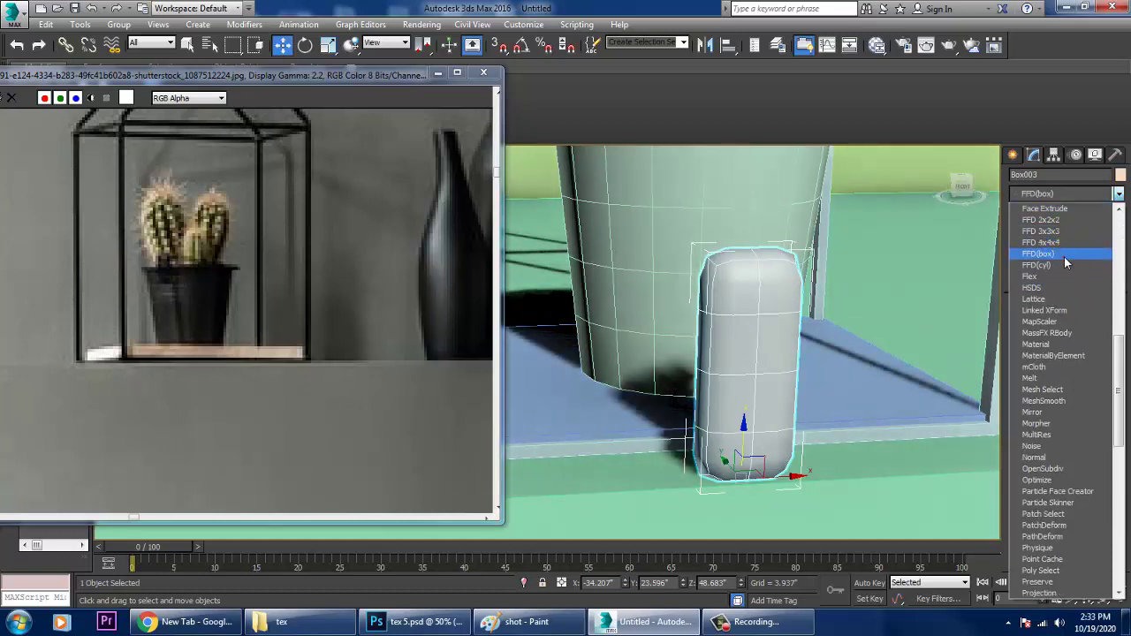
pyautogui.click(1066, 262)
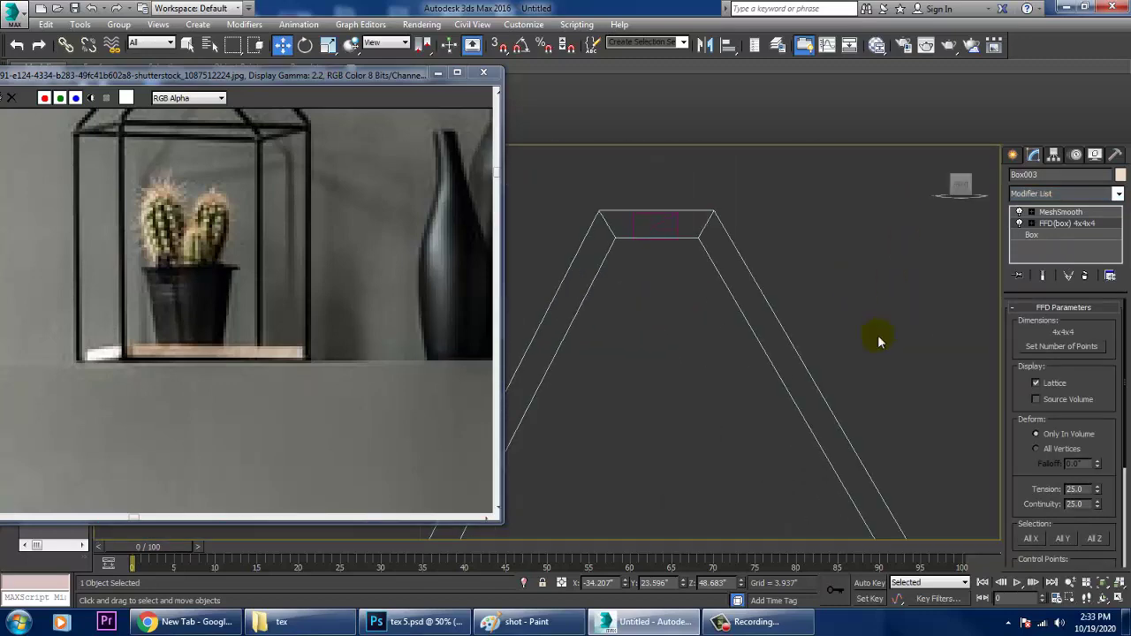
pyautogui.scroll(-10, 877, 336)
pyautogui.press('z')
pyautogui.scroll(-4, 837, 332)
pyautogui.scroll(2, 821, 373)
pyautogui.moveTo(821, 373); pyautogui.dragTo(849, 382, button='middle')
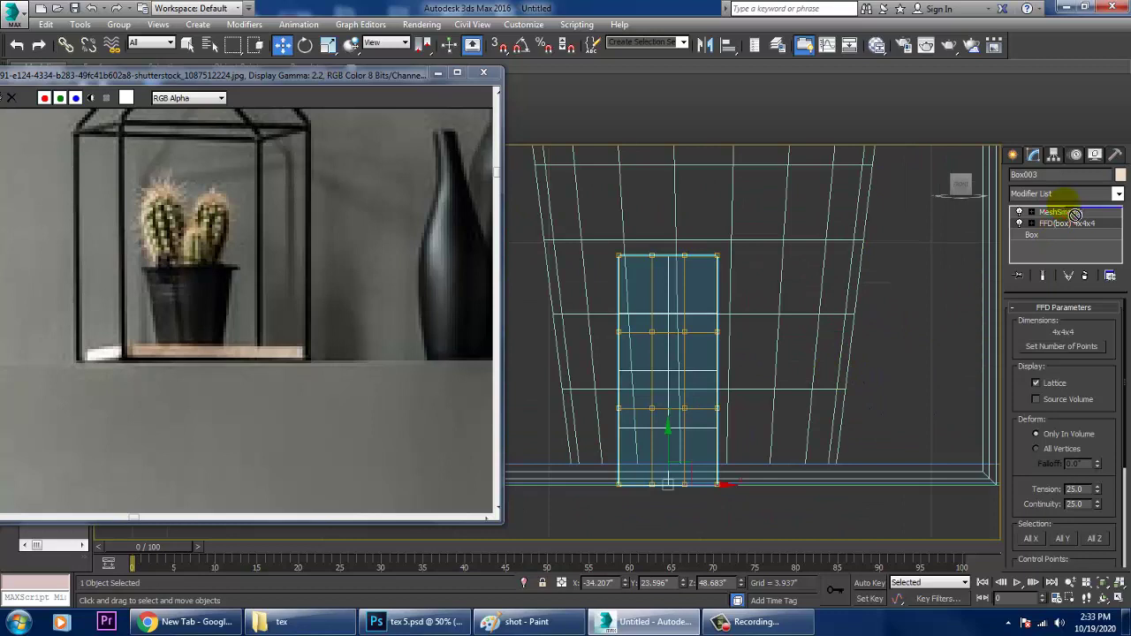
pyautogui.moveTo(1068, 213); pyautogui.dragTo(1068, 212)
pyautogui.moveTo(823, 345); pyautogui.dragTo(836, 348, button='middle')
pyautogui.scroll(2, 731, 355)
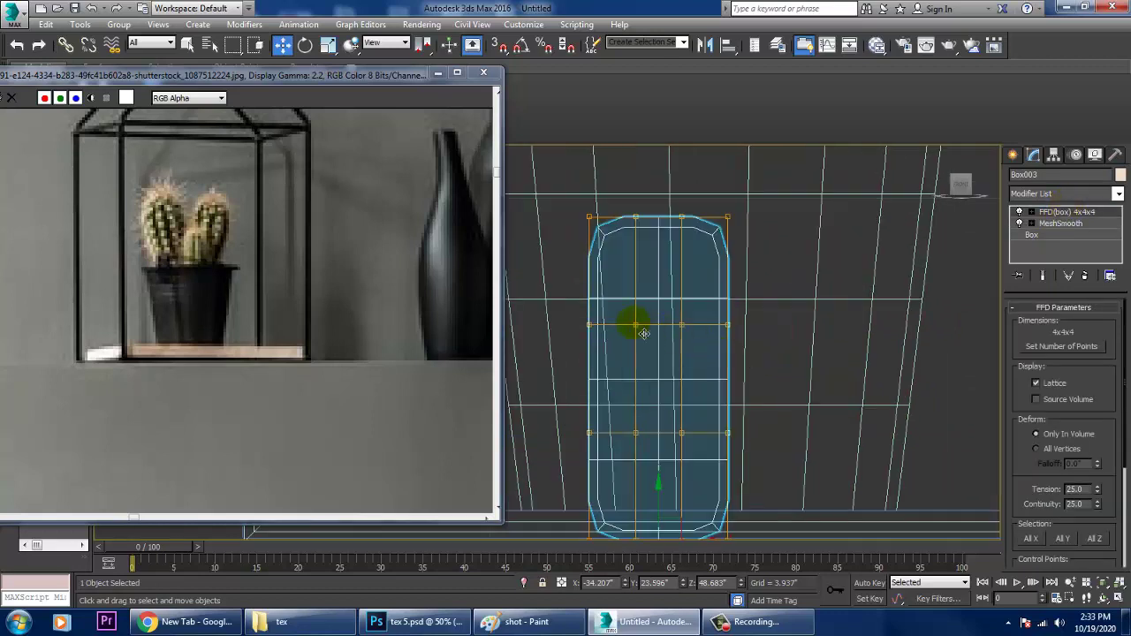
# - Scale the FFD control points in the front view so the upper-middle row is wider and the lower-middle row narrower
pyautogui.click(560, 308)
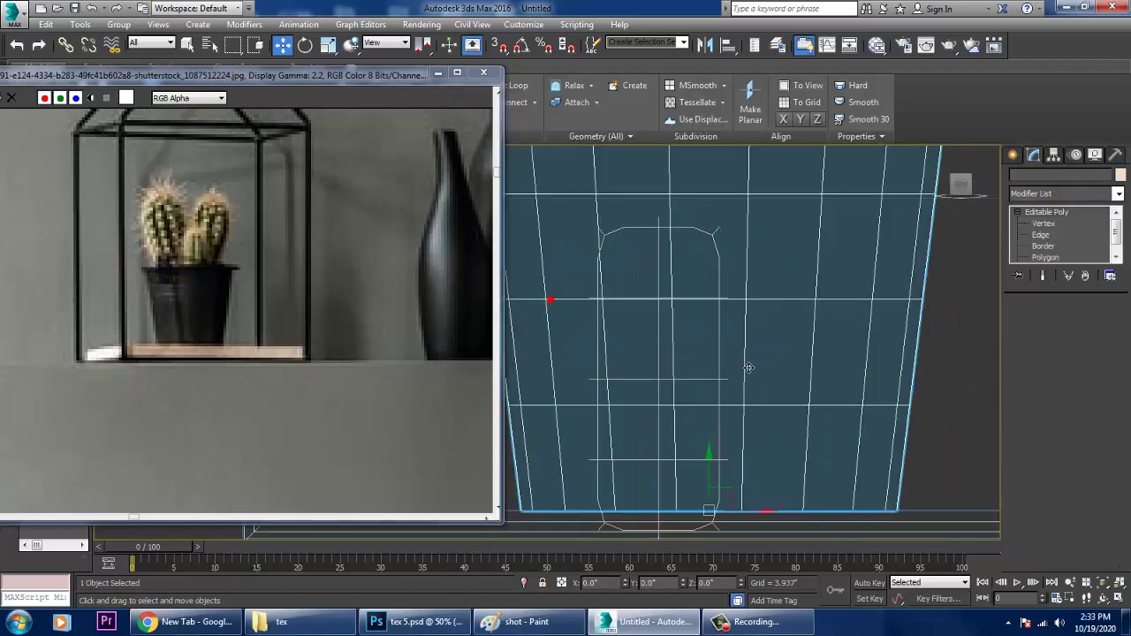
pyautogui.click(714, 235)
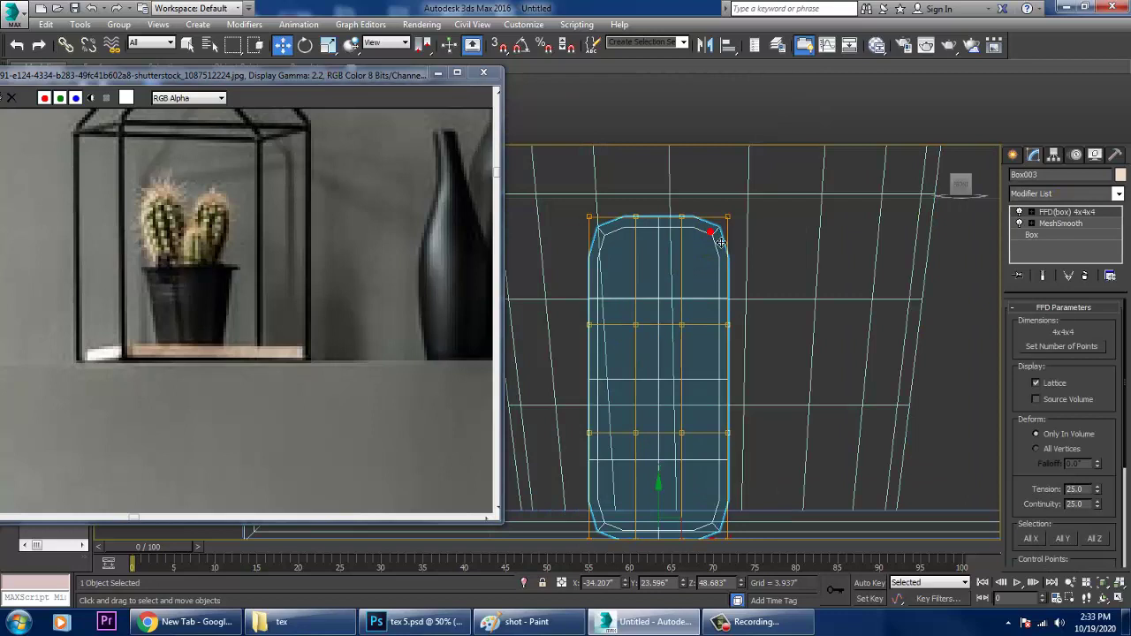
pyautogui.click(1029, 214)
pyautogui.click(1069, 224)
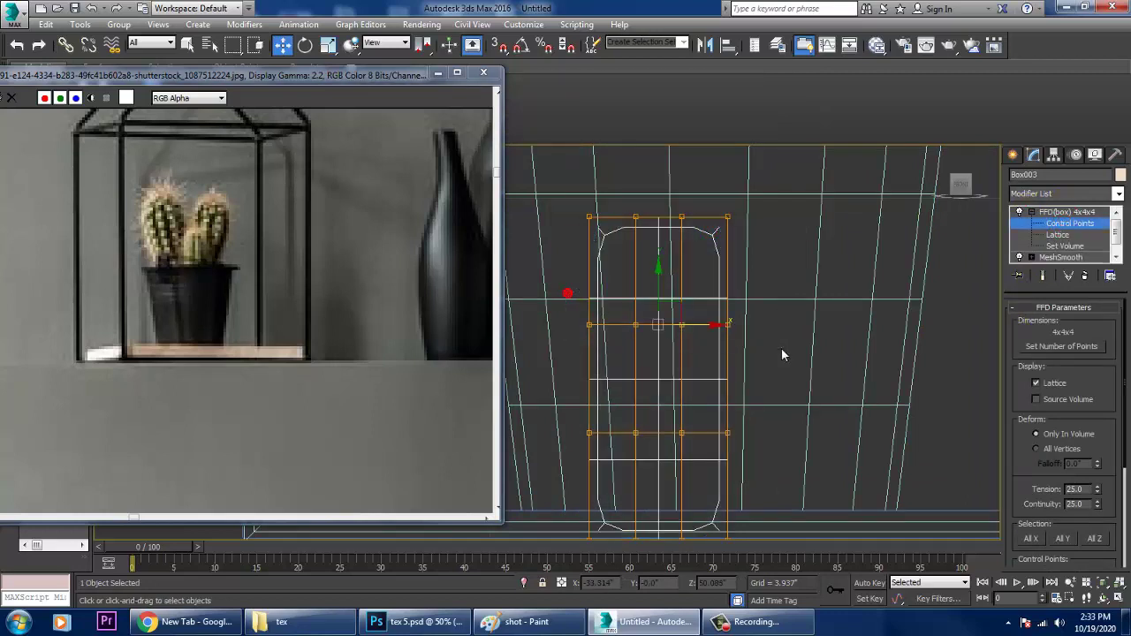
pyautogui.press('r')
pyautogui.moveTo(739, 333); pyautogui.dragTo(606, 402)
pyautogui.moveTo(750, 456); pyautogui.dragTo(714, 458)
# - Scale the bottom row of FFD control points to 81% in X and raise the top row slightly
pyautogui.moveTo(717, 486); pyautogui.dragTo(734, 449, button='middle')
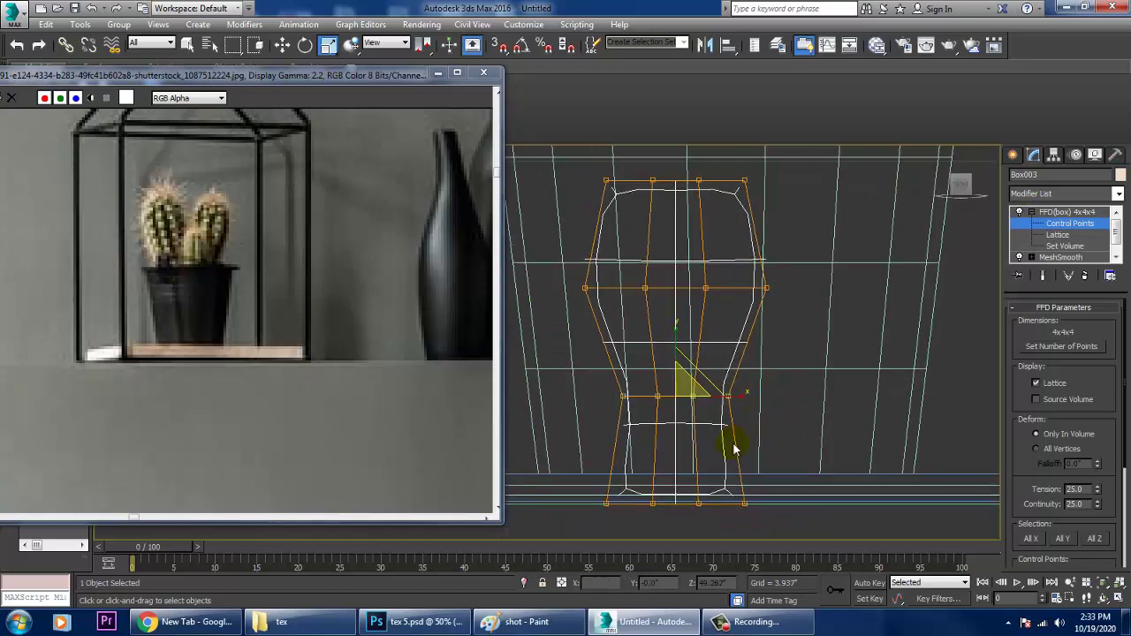
pyautogui.moveTo(595, 449); pyautogui.dragTo(733, 513)
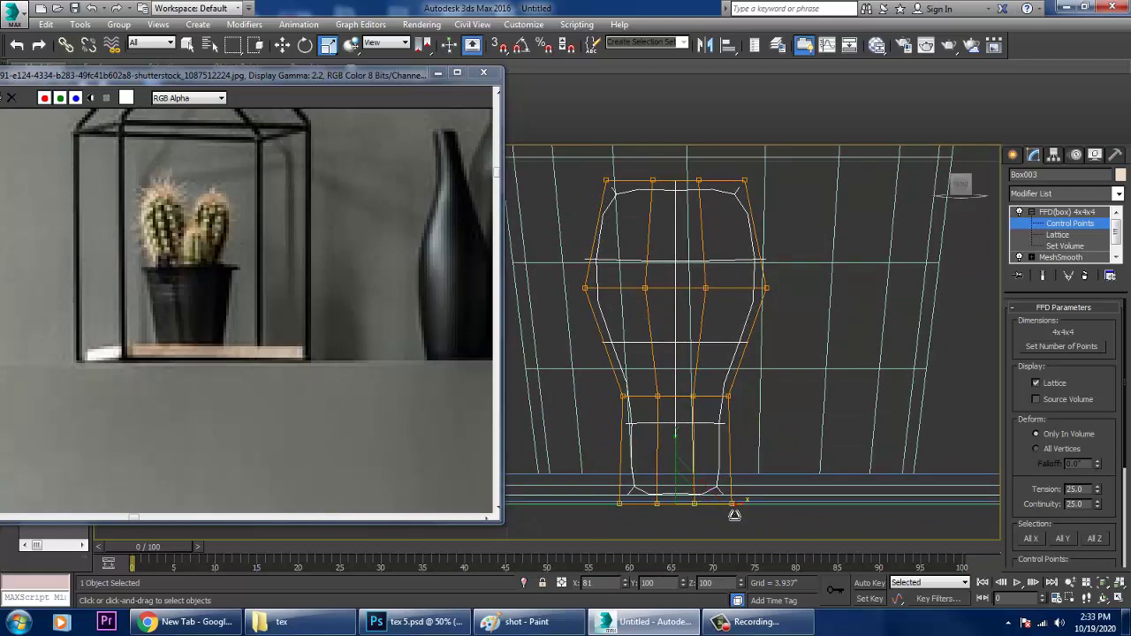
pyautogui.moveTo(775, 375); pyautogui.dragTo(809, 457, button='middle')
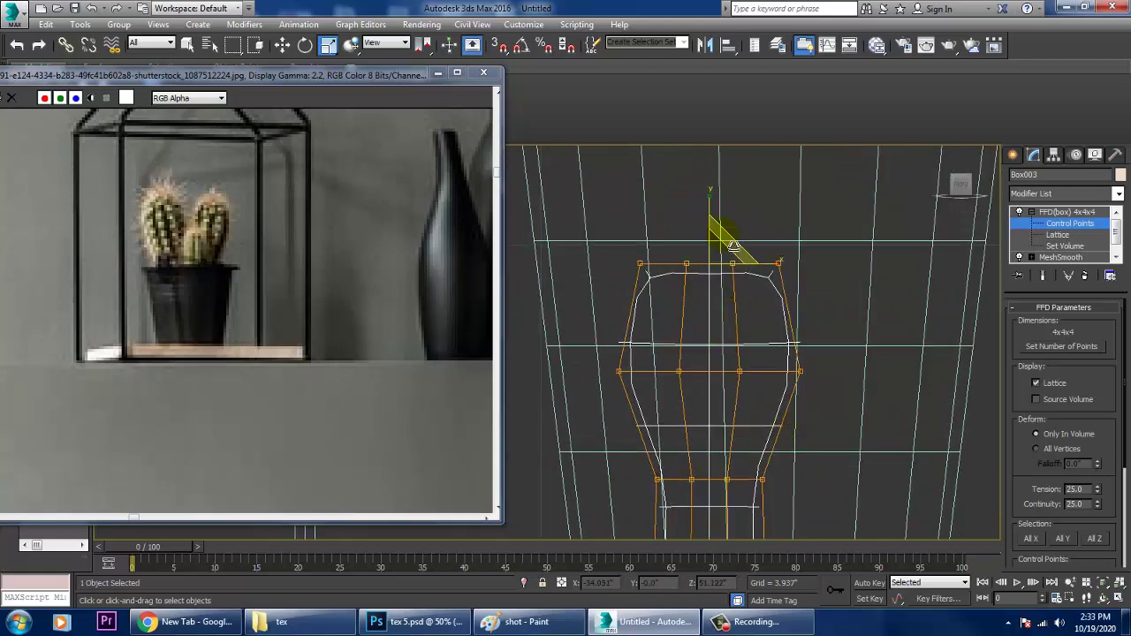
pyautogui.press('w')
pyautogui.moveTo(711, 219); pyautogui.dragTo(711, 202)
pyautogui.hotkey('alt', 'w')
pyautogui.rightClick(892, 433)
pyautogui.hotkey('alt', 'w')
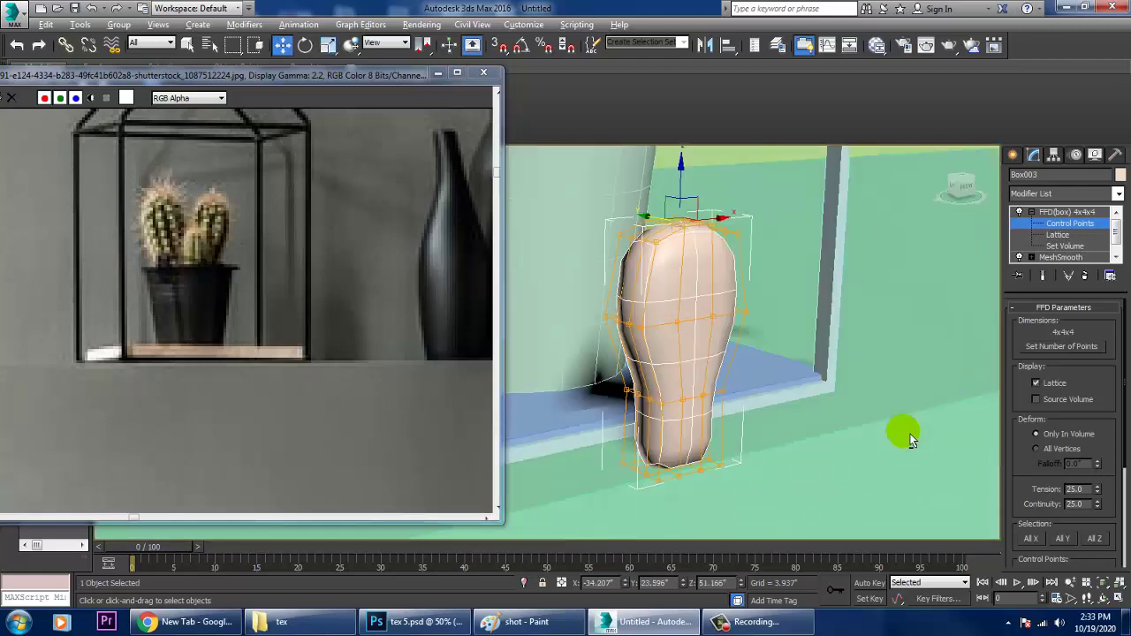
# - Return to object level and move the cactus body into the pot, raising it so it stands above the rim
pyautogui.scroll(-5, 910, 438)
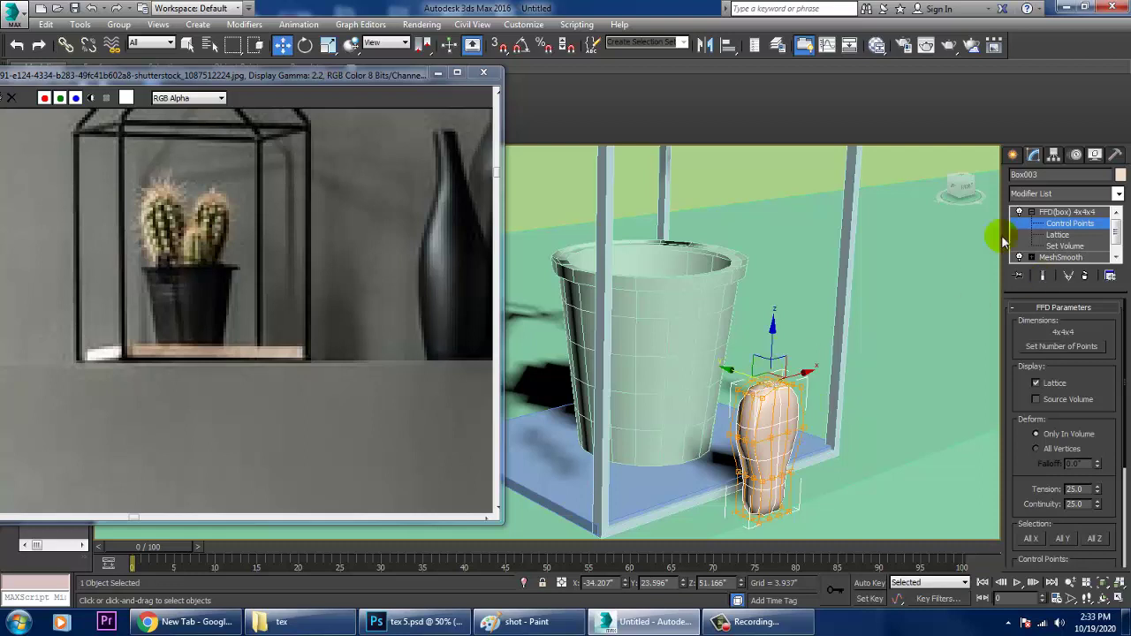
pyautogui.click(1083, 214)
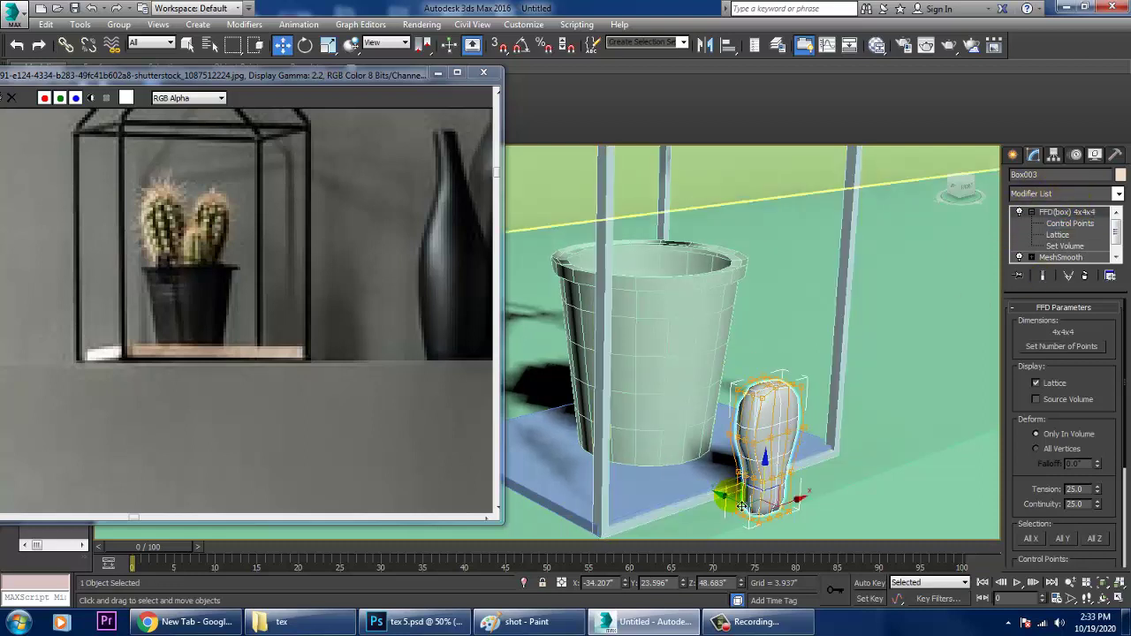
pyautogui.moveTo(728, 497); pyautogui.dragTo(590, 453)
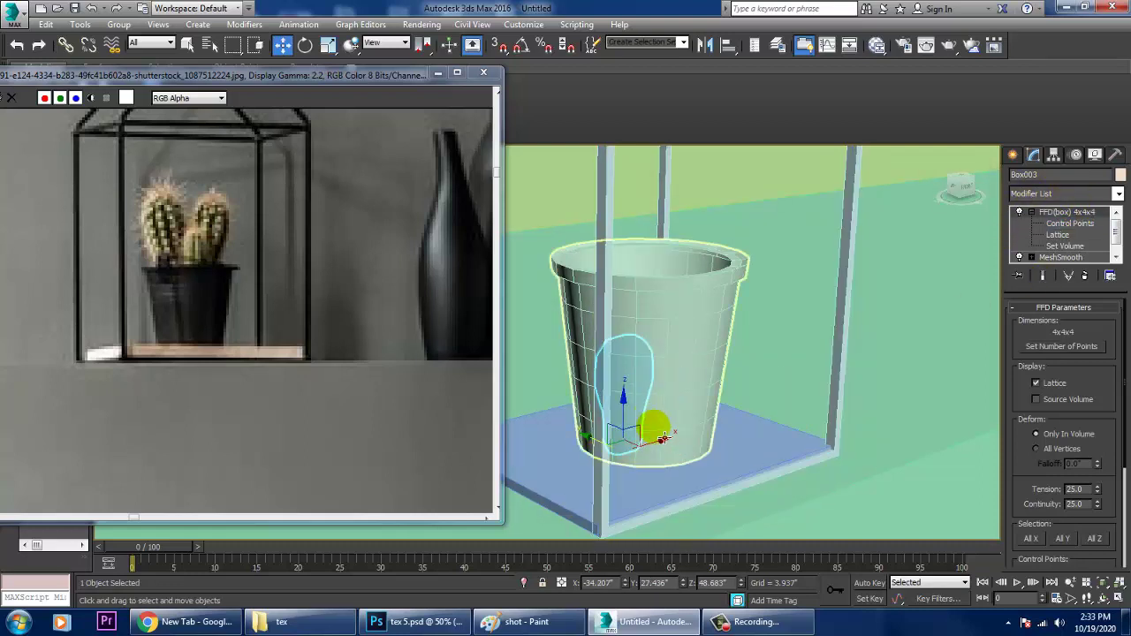
pyautogui.moveTo(629, 399); pyautogui.dragTo(629, 268)
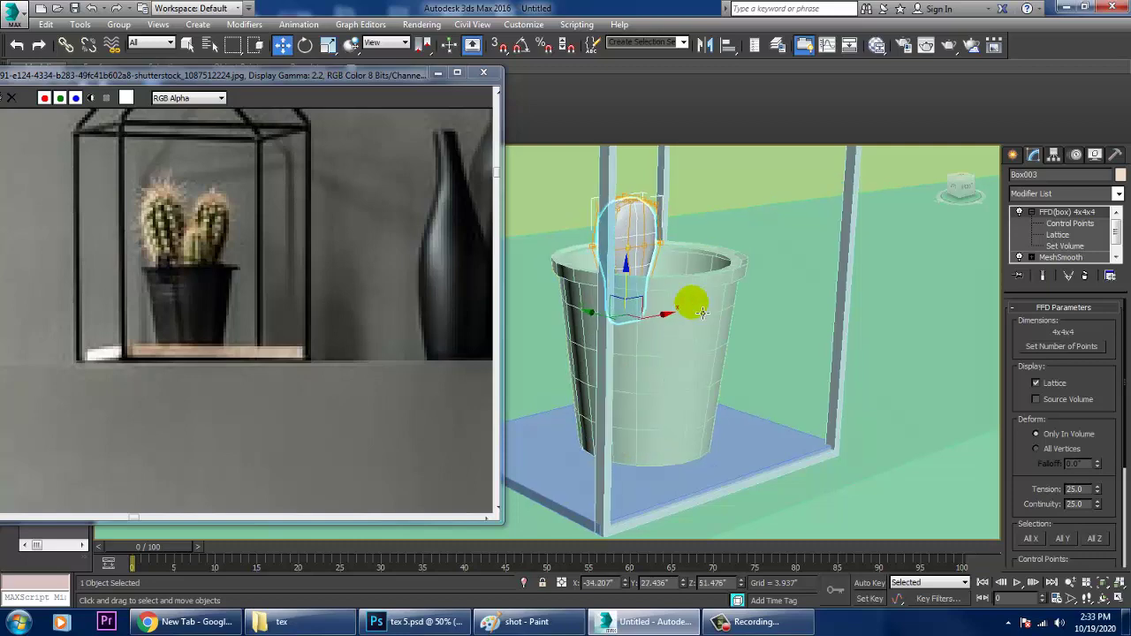
# - Scale up the cactus body to better fill the pot opening
pyautogui.keyDown('alt'); pyautogui.moveTo(700, 314); pyautogui.dragTo(695, 322, button='middle'); pyautogui.keyUp('alt')
pyautogui.press('r')
pyautogui.moveTo(628, 331); pyautogui.dragTo(566, 302)
pyautogui.press('w')
pyautogui.moveTo(670, 303)
pyautogui.keyDown('alt'); pyautogui.mouseDown(button='middle')
pyautogui.moveTo(635, 272)
pyautogui.moveTo(671, 323)
pyautogui.mouseUp(button='middle'); pyautogui.keyUp('alt')
pyautogui.scroll(3, 671, 323)
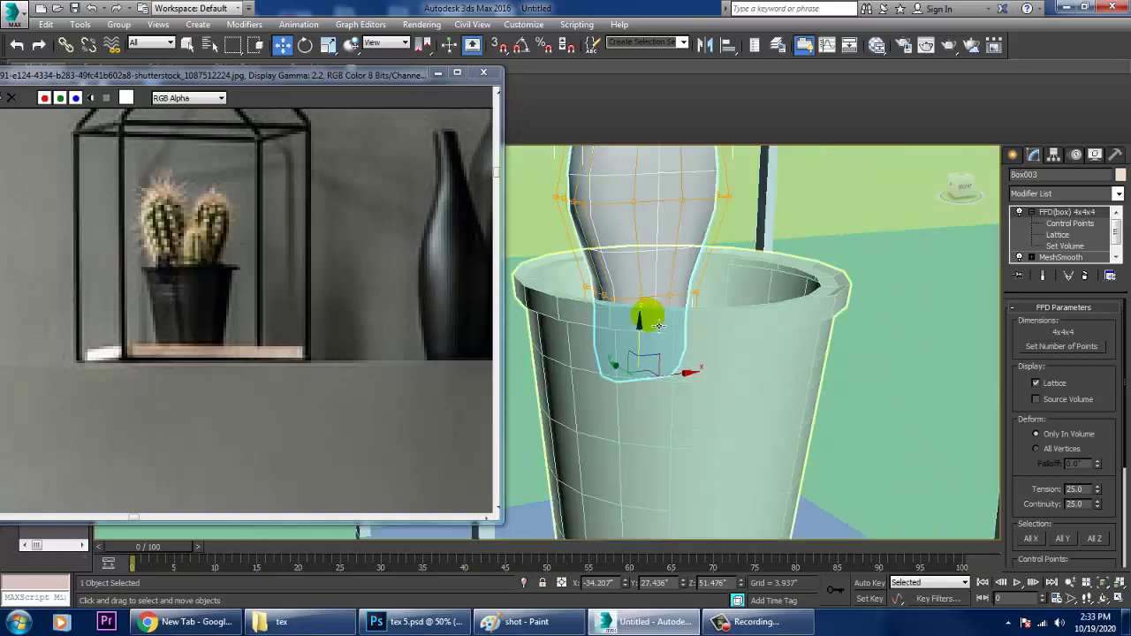
# - Lower the cactus body slightly into the pot and tilt it about 7° around the X axis
pyautogui.moveTo(651, 334); pyautogui.dragTo(651, 374)
pyautogui.press('e')
pyautogui.moveTo(716, 361)
pyautogui.keyDown('alt'); pyautogui.mouseDown(button='middle')
pyautogui.moveTo(710, 371)
pyautogui.moveTo(686, 349)
pyautogui.moveTo(707, 355)
pyautogui.mouseUp(button='middle'); pyautogui.keyUp('alt')
pyautogui.press('w')
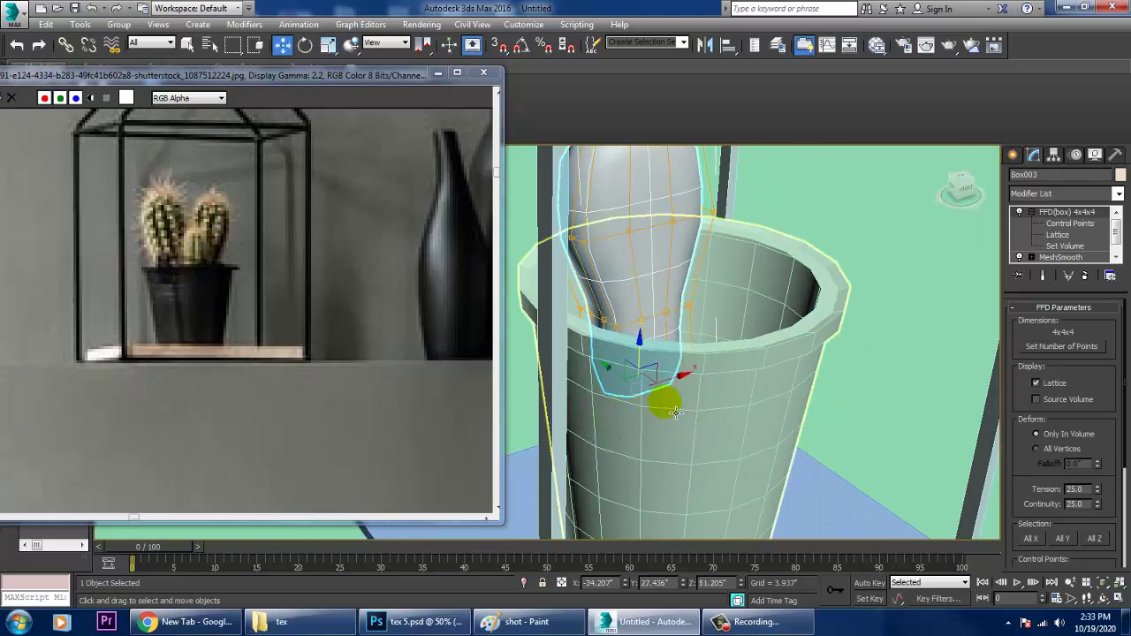
# - Clone the cactus body as one independent copy in front of the original inside the pot
pyautogui.keyDown('shift'); pyautogui.moveTo(627, 382); pyautogui.dragTo(680, 416); pyautogui.keyUp('shift')
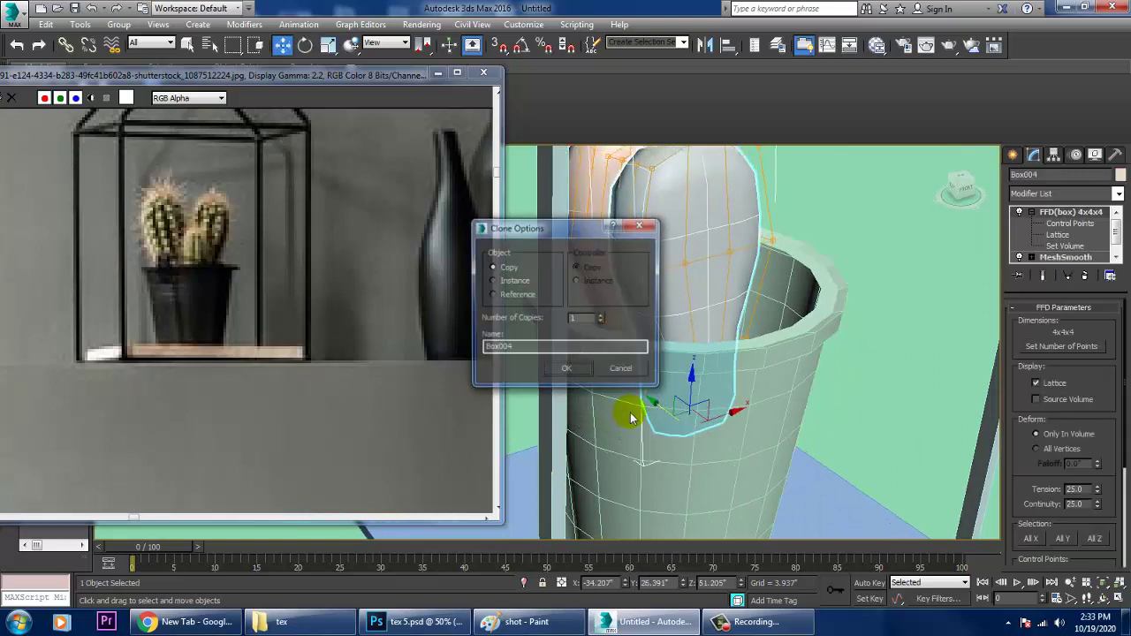
pyautogui.click(567, 372)
# - Rotate the copied cactus body and reposition it beside the original in the pot
pyautogui.press('e')
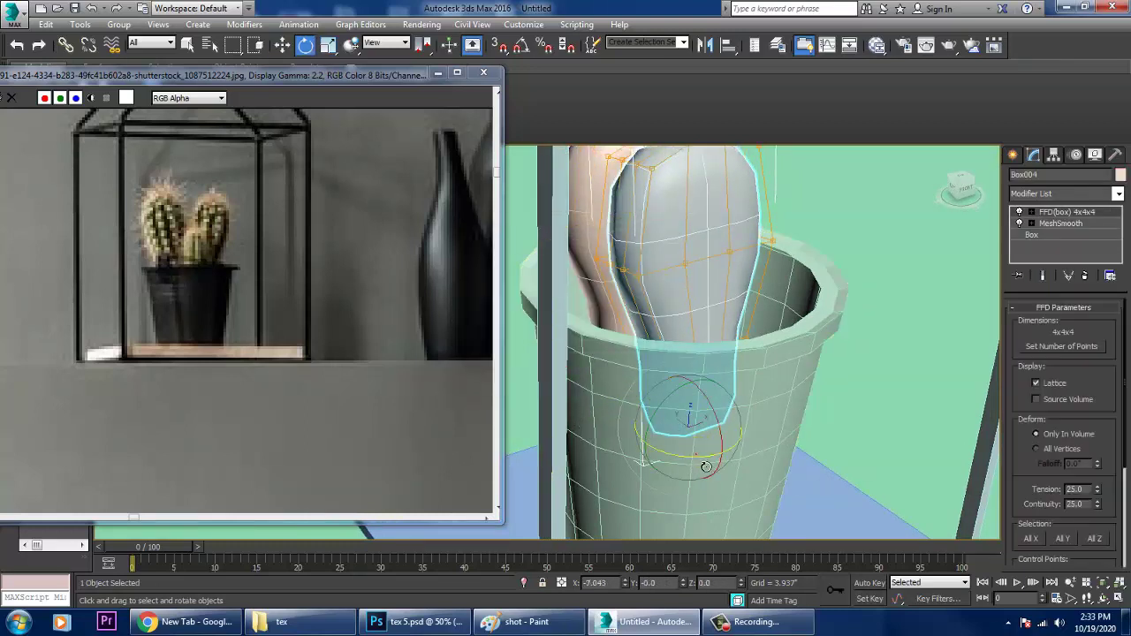
pyautogui.moveTo(706, 467)
pyautogui.mouseDown()
pyautogui.moveTo(733, 412)
pyautogui.moveTo(751, 442)
pyautogui.moveTo(803, 315)
pyautogui.moveTo(732, 366)
pyautogui.moveTo(712, 396)
pyautogui.moveTo(748, 361)
pyautogui.moveTo(740, 413)
pyautogui.mouseUp()
pyautogui.press('w')
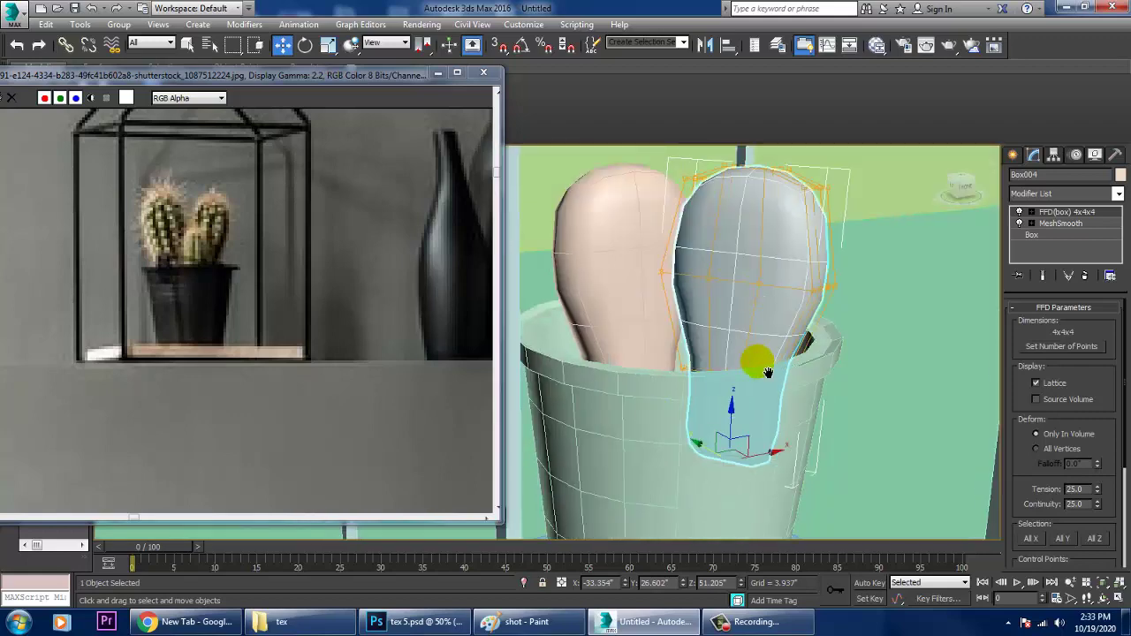
# - Open the copied cactus's FFD control points and select its upper two rows
pyautogui.click(1032, 213)
pyautogui.click(1069, 223)
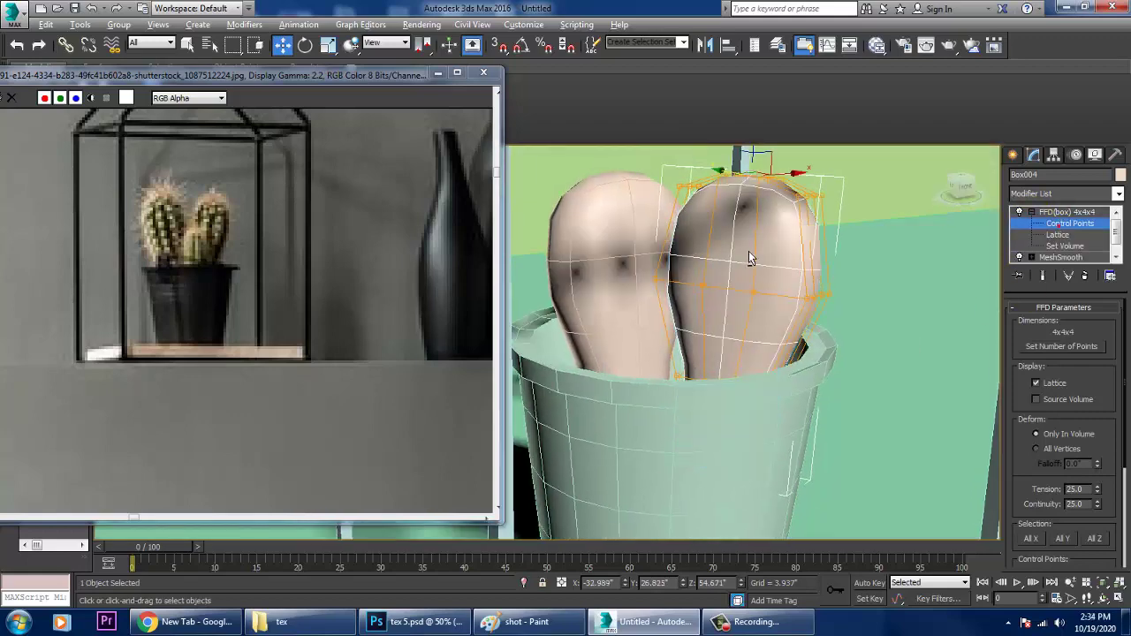
pyautogui.keyDown('alt'); pyautogui.moveTo(748, 253); pyautogui.dragTo(748, 177, button='middle'); pyautogui.keyUp('alt')
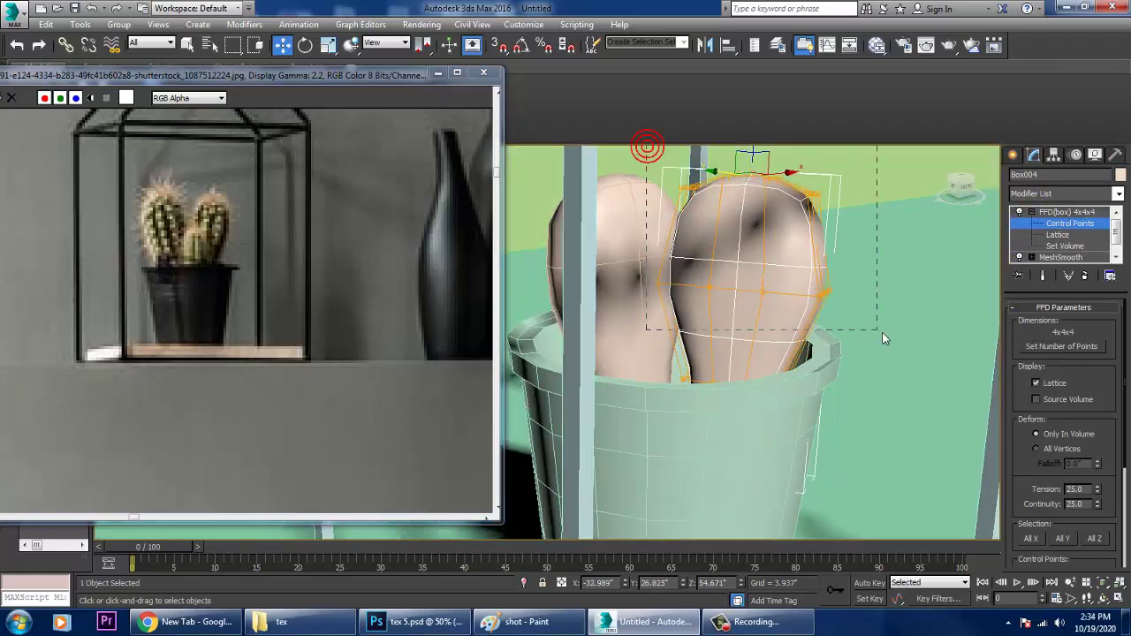
pyautogui.moveTo(883, 334); pyautogui.dragTo(883, 336)
pyautogui.press('r')
pyautogui.moveTo(798, 247); pyautogui.dragTo(835, 266)
pyautogui.hotkey('ctrl', 'z')
# - Lower the top row of the copy's FFD control points to shorten the second cactus, and return to object level
pyautogui.keyDown('alt'); pyautogui.moveTo(823, 317); pyautogui.dragTo(724, 246, button='middle'); pyautogui.keyUp('alt')
pyautogui.moveTo(807, 322); pyautogui.dragTo(810, 323)
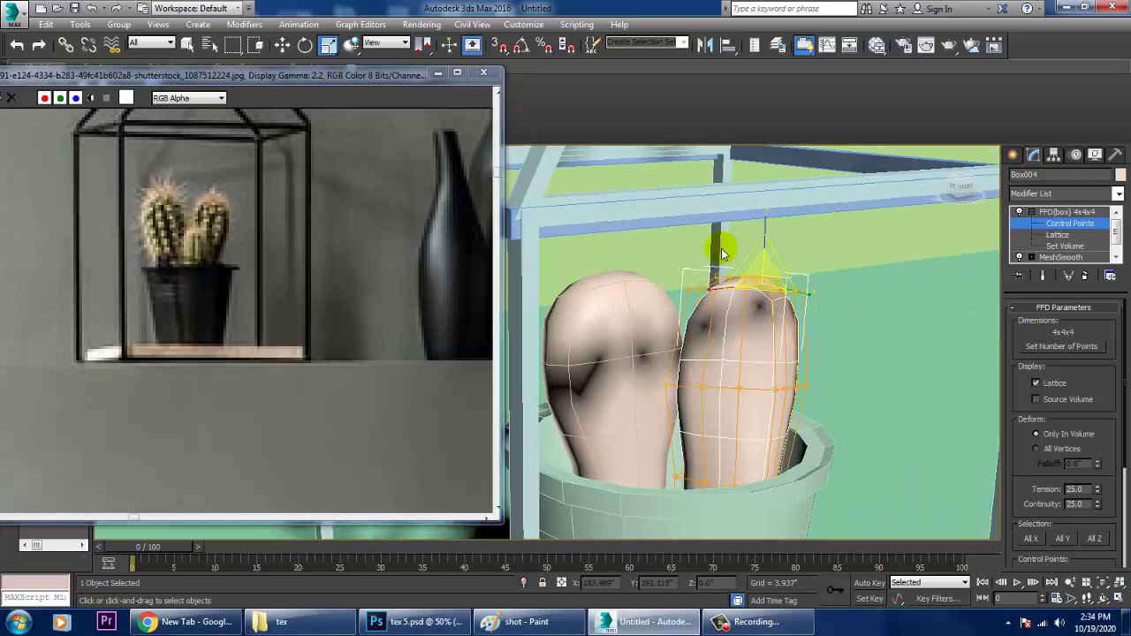
pyautogui.press('w')
pyautogui.moveTo(753, 254); pyautogui.dragTo(774, 278)
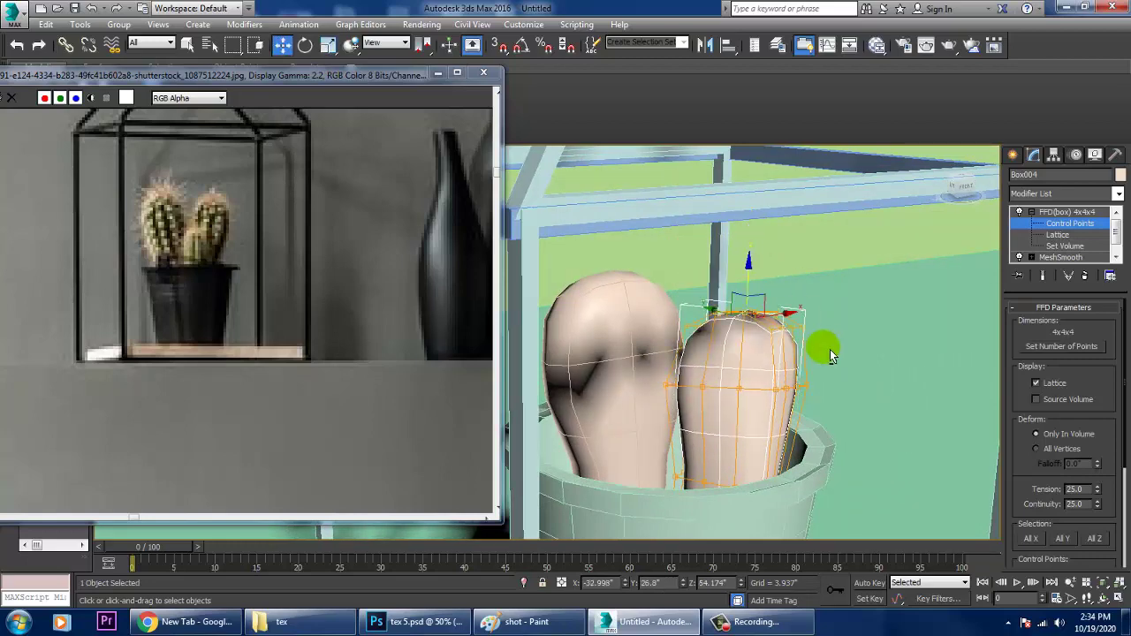
pyautogui.keyDown('alt'); pyautogui.moveTo(832, 357); pyautogui.dragTo(763, 311, button='middle'); pyautogui.keyUp('alt')
pyautogui.scroll(-6, 795, 324)
pyautogui.scroll(10, 807, 319)
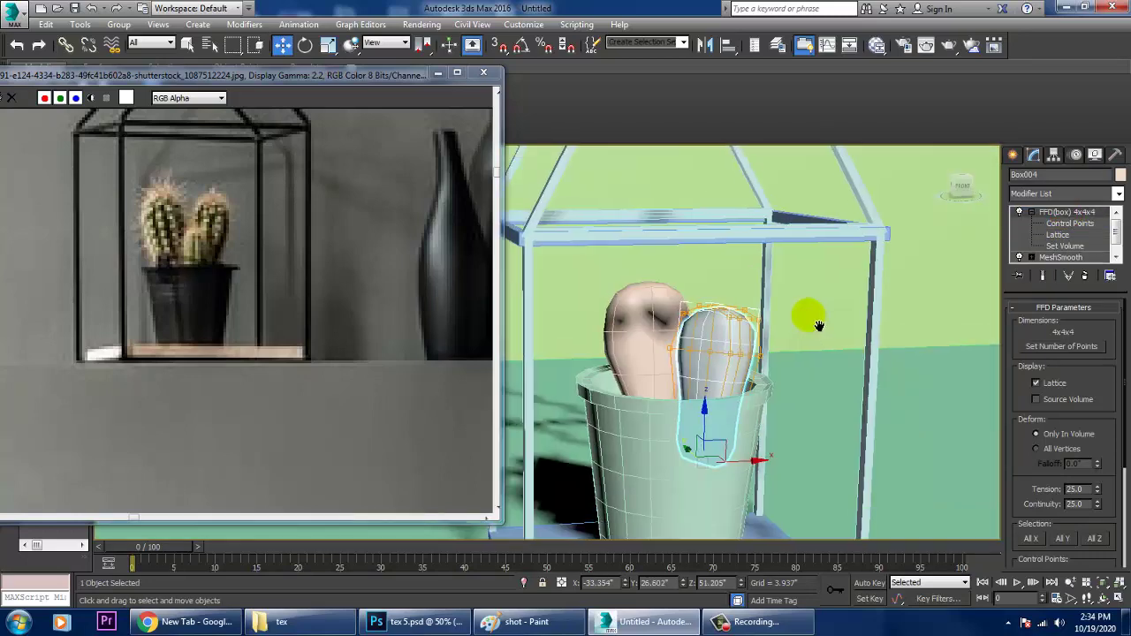
pyautogui.scroll(4, 814, 371)
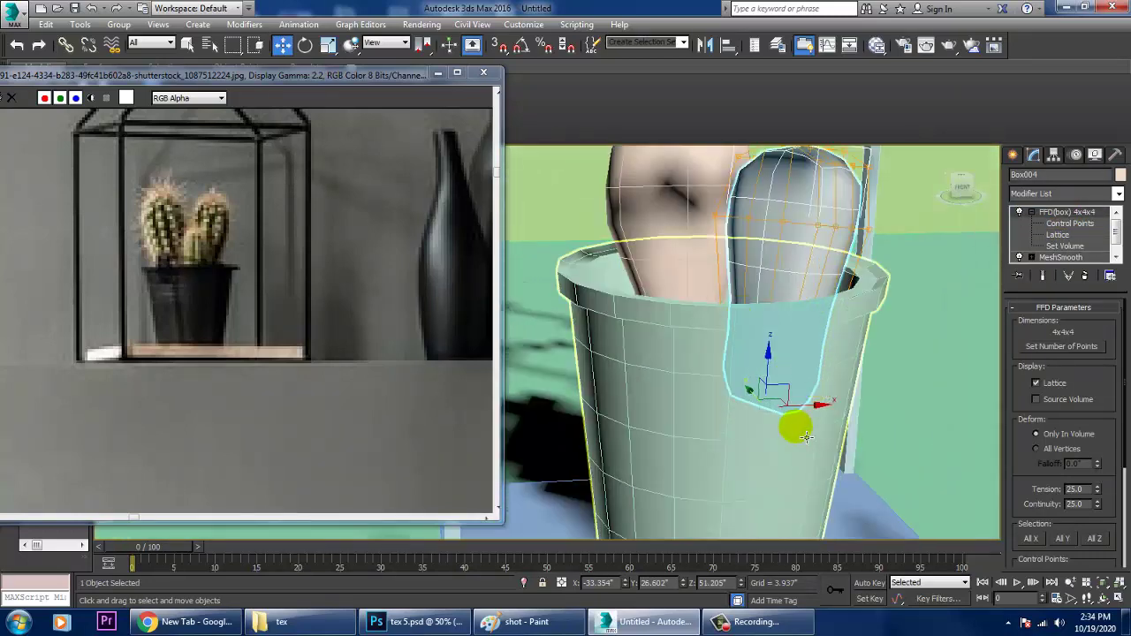
# - Clone the shortened cactus as one independent copy toward the other side of the pot and rotate the copy
pyautogui.keyDown('shift'); pyautogui.moveTo(812, 420); pyautogui.dragTo(719, 421); pyautogui.keyUp('shift')
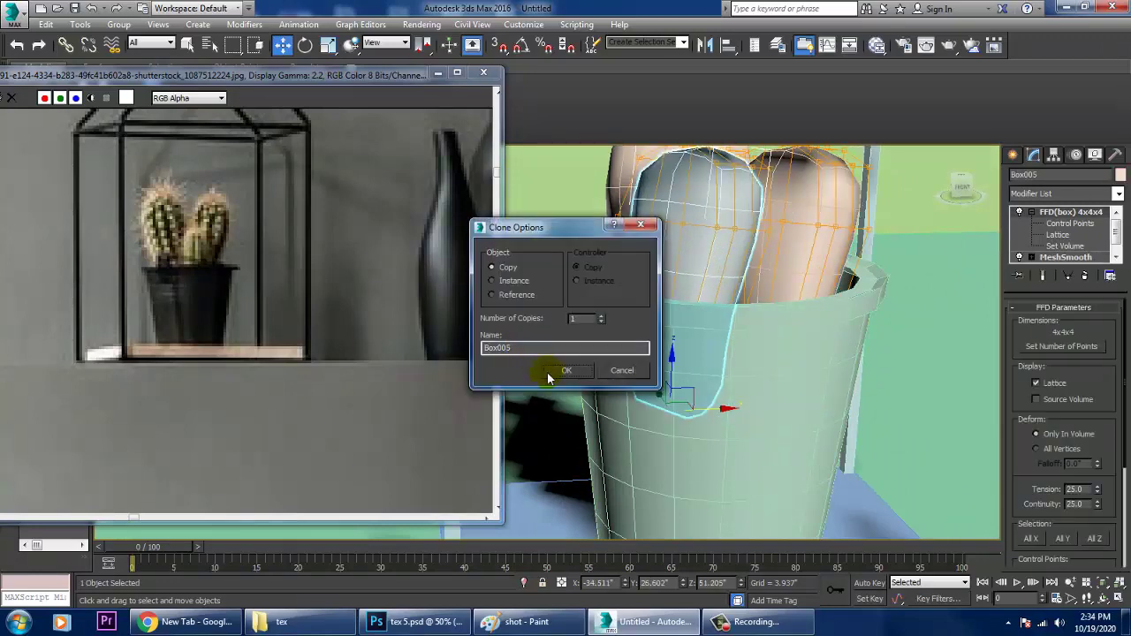
pyautogui.click(567, 374)
pyautogui.press('e')
pyautogui.moveTo(725, 438); pyautogui.dragTo(680, 339)
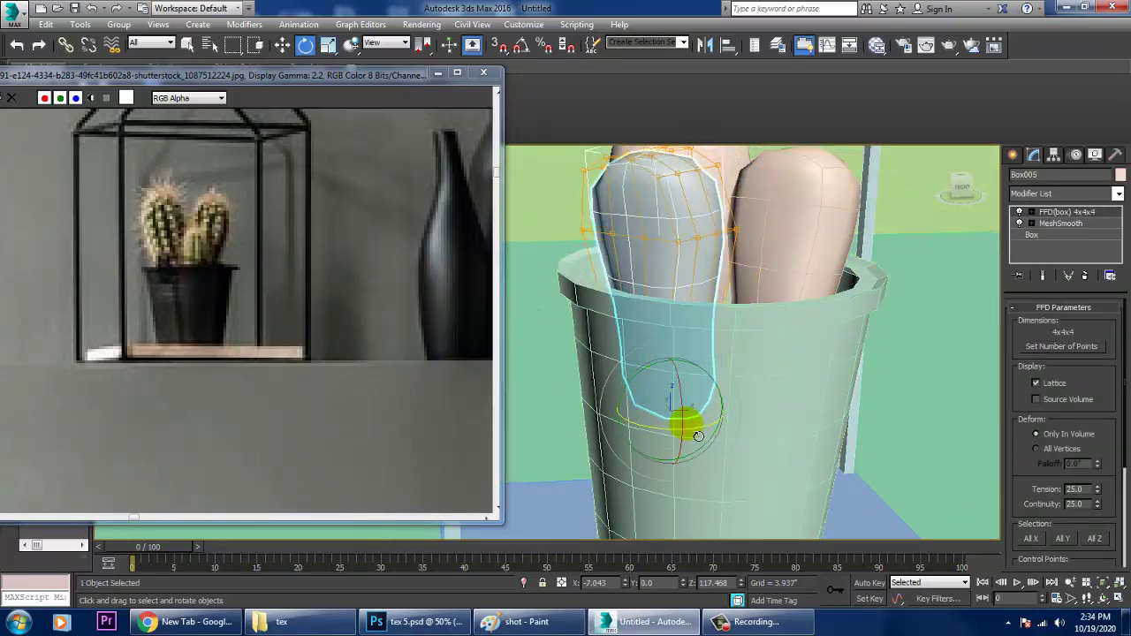
# - Scale the third cactus body down uniformly so it sits as the smallest one in the pot
pyautogui.press('r')
pyautogui.moveTo(667, 411); pyautogui.dragTo(703, 445)
pyautogui.press('w')
pyautogui.scroll(-10, 692, 365)
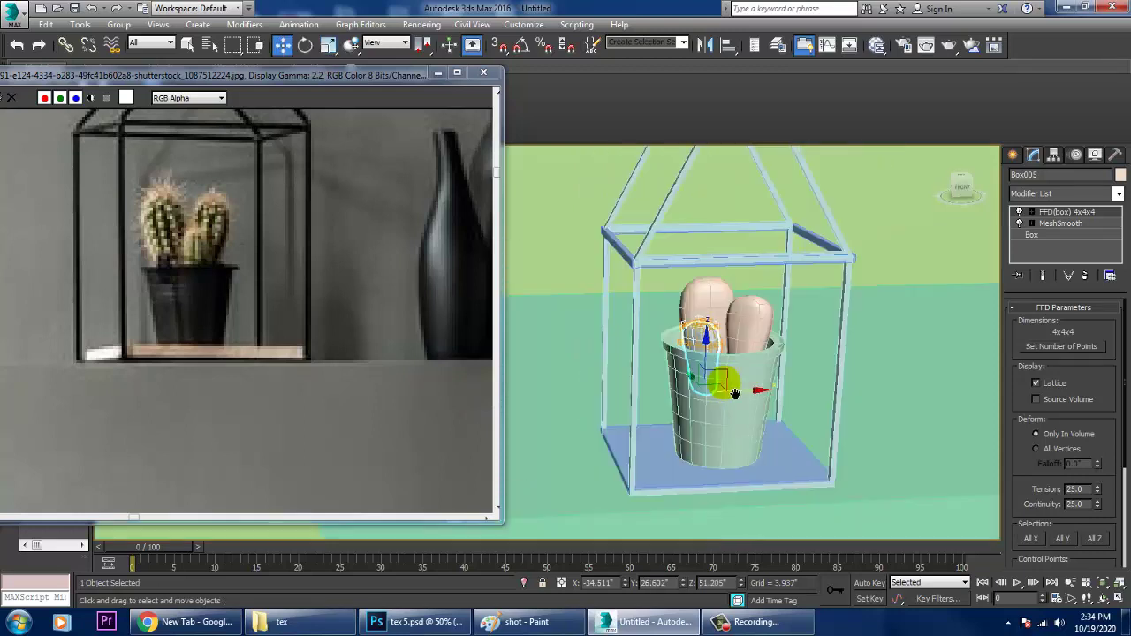
pyautogui.keyDown('alt'); pyautogui.moveTo(693, 365); pyautogui.dragTo(655, 414, button='middle'); pyautogui.keyUp('alt')
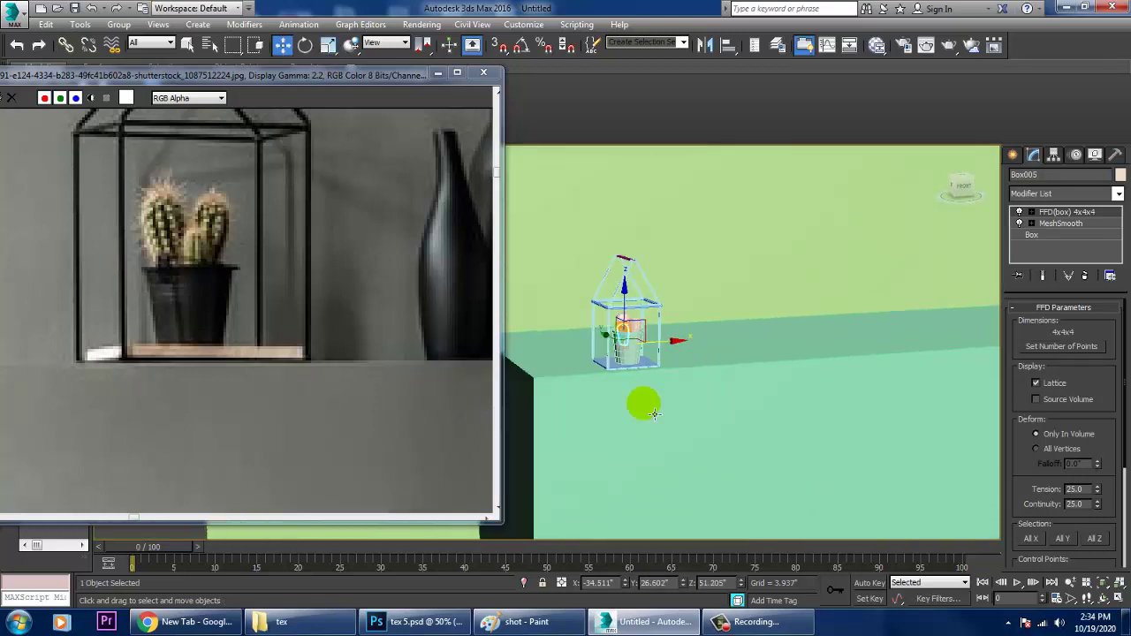
# - Save the scene as int_1 in the interior folder on the Desktop
pyautogui.click(19, 24)
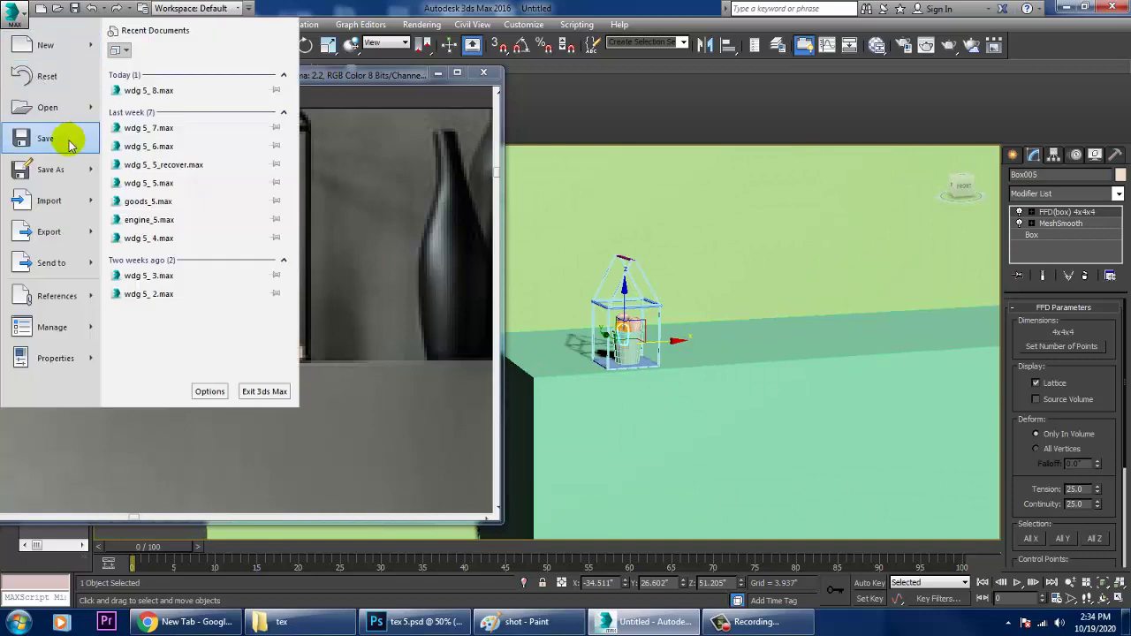
pyautogui.click(76, 139)
pyautogui.click(41, 131)
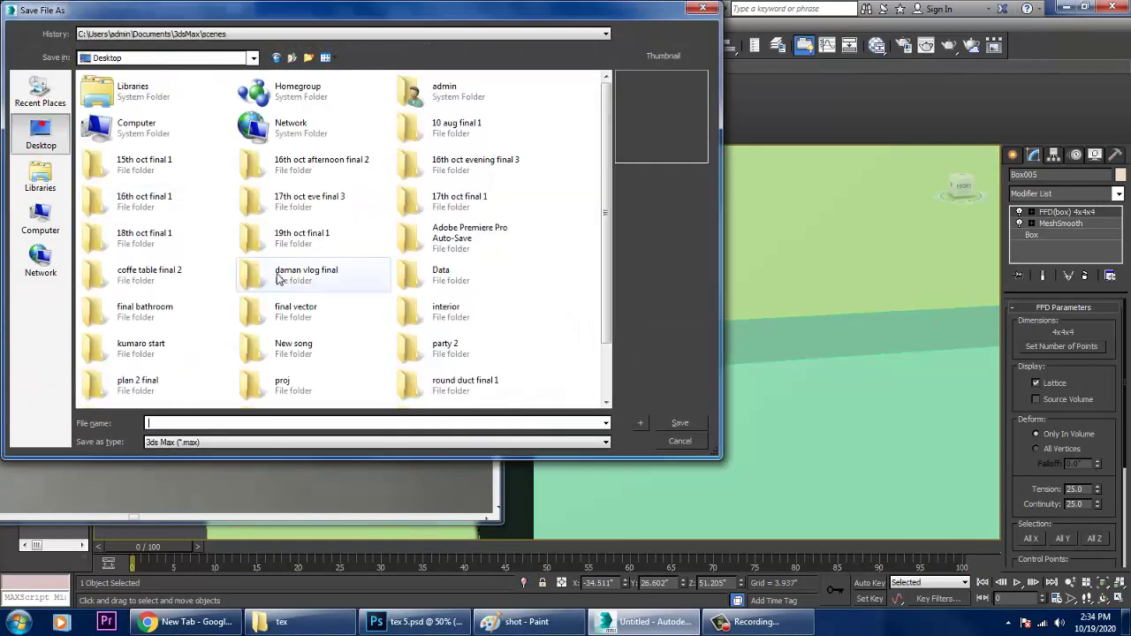
pyautogui.click(308, 246)
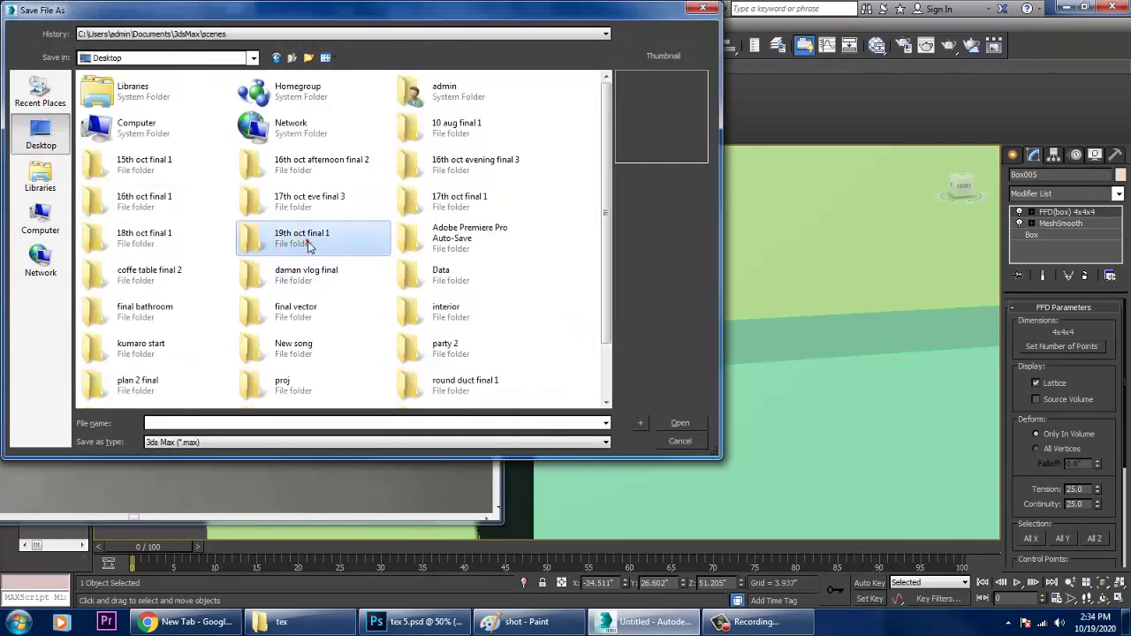
pyautogui.doubleClick(478, 309)
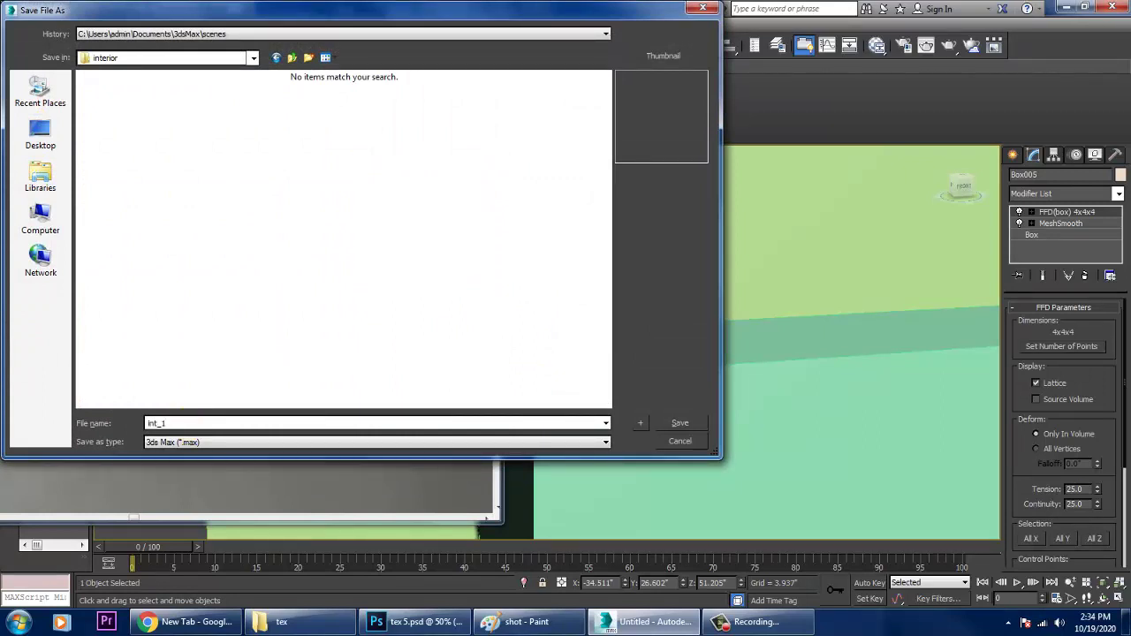
pyautogui.click(682, 426)
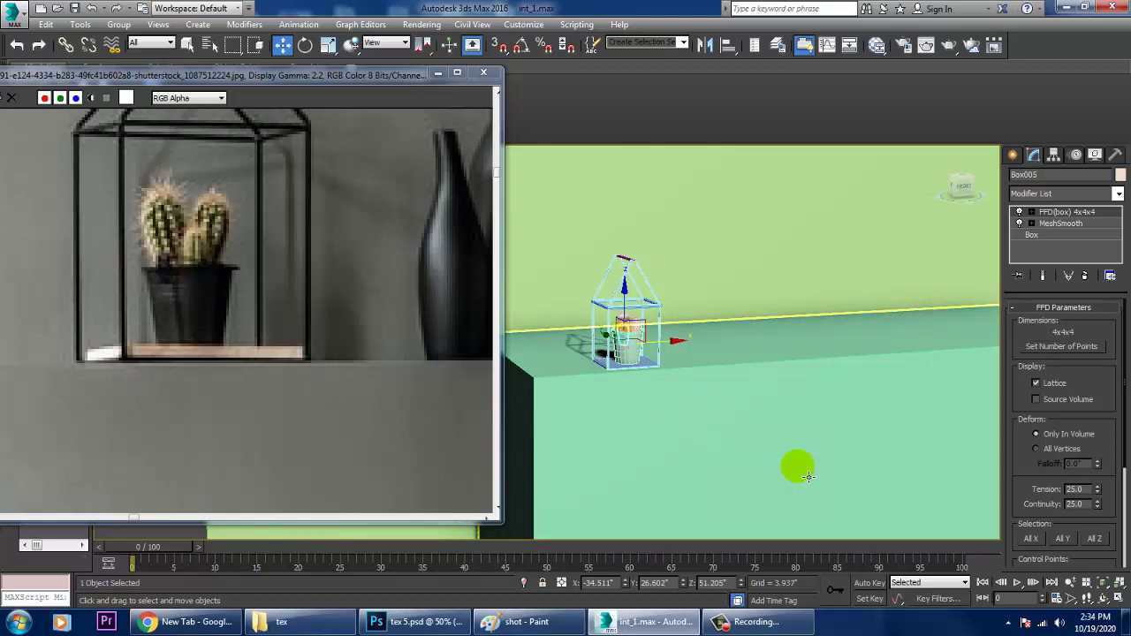
# - Compare the shelf and wall around the ornament with the reference photo, including the dark vases beside it
pyautogui.keyDown('alt'); pyautogui.moveTo(904, 480); pyautogui.dragTo(795, 429, button='middle'); pyautogui.keyUp('alt')
pyautogui.scroll(-2, 794, 425)
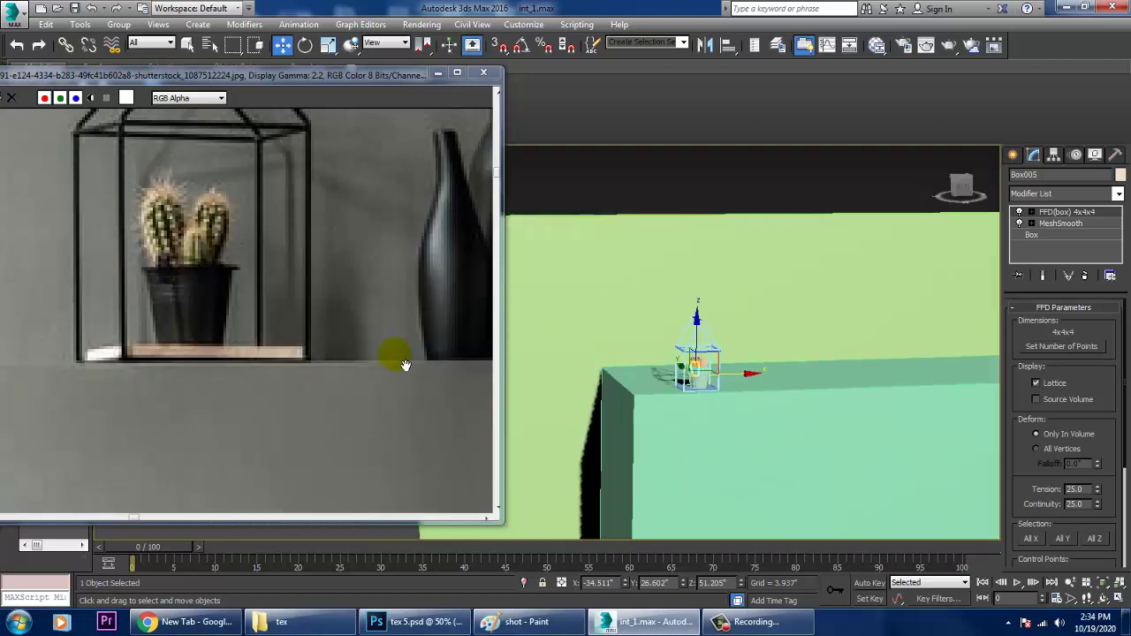
pyautogui.moveTo(404, 362); pyautogui.dragTo(287, 317, button='middle')
pyautogui.scroll(-2, 343, 329)
pyautogui.scroll(2, 243, 241)
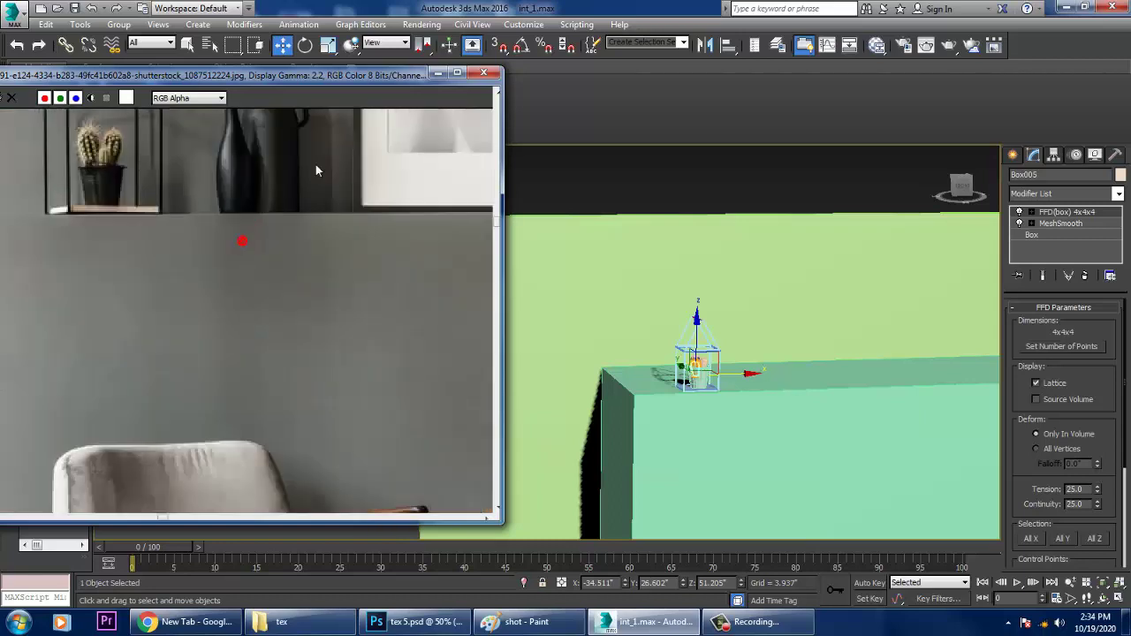
pyautogui.moveTo(242, 241); pyautogui.dragTo(333, 275, button='middle')
pyautogui.scroll(2, 327, 266)
pyautogui.keyDown('alt'); pyautogui.moveTo(725, 402); pyautogui.dragTo(734, 380, button='middle'); pyautogui.keyUp('alt')
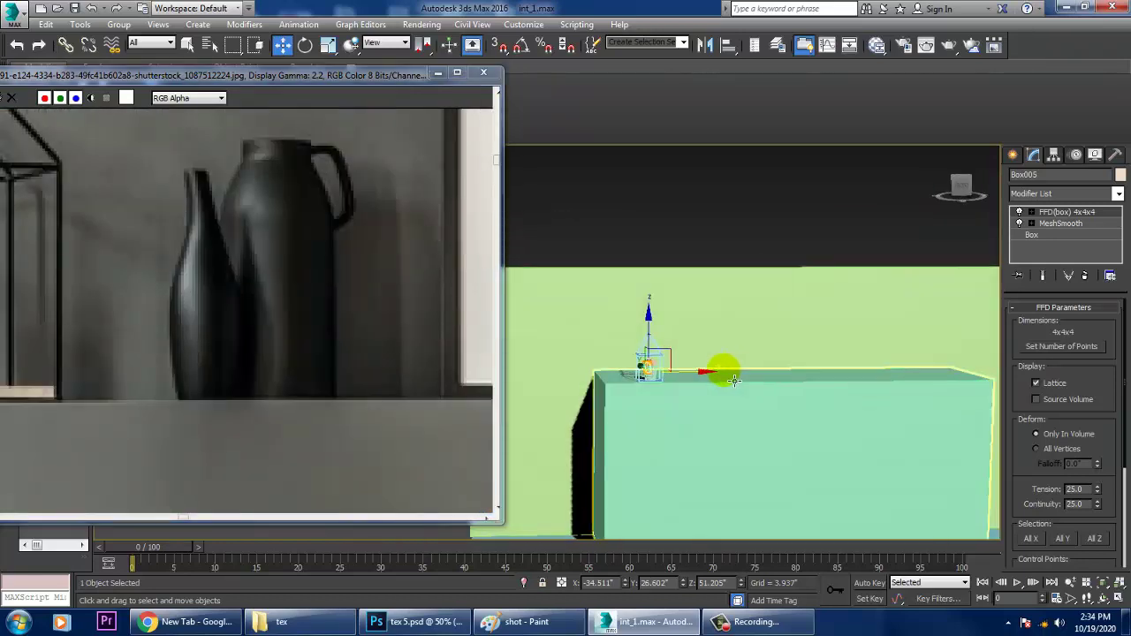
pyautogui.click(1059, 213)
pyautogui.keyDown('alt'); pyautogui.moveTo(847, 361); pyautogui.dragTo(629, 283, button='middle'); pyautogui.keyUp('alt')
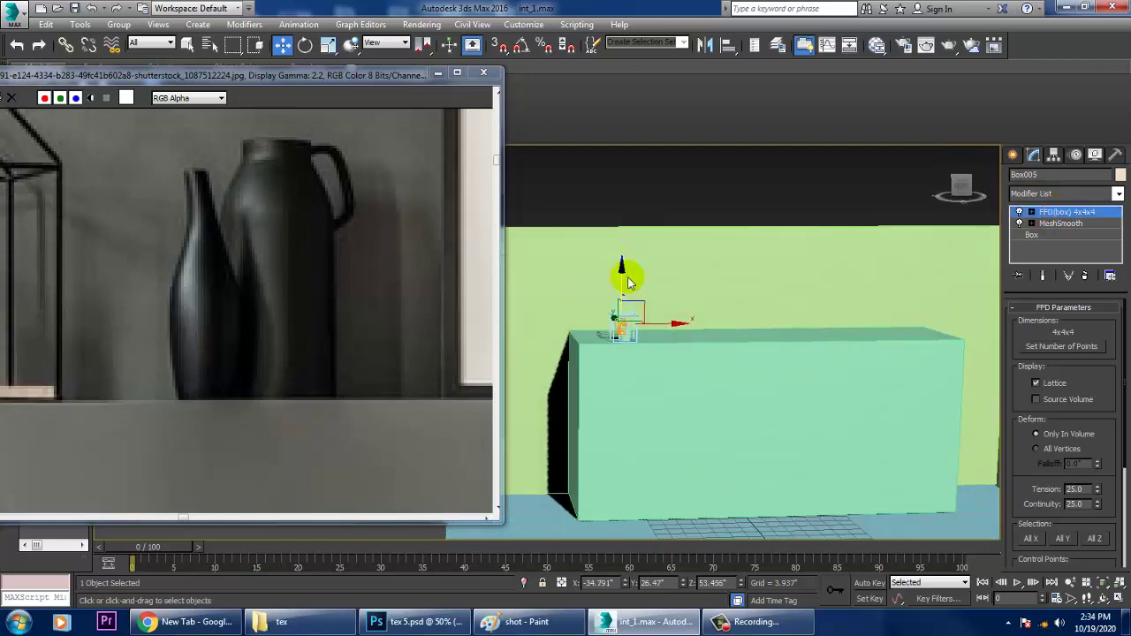
pyautogui.scroll(-6, 367, 322)
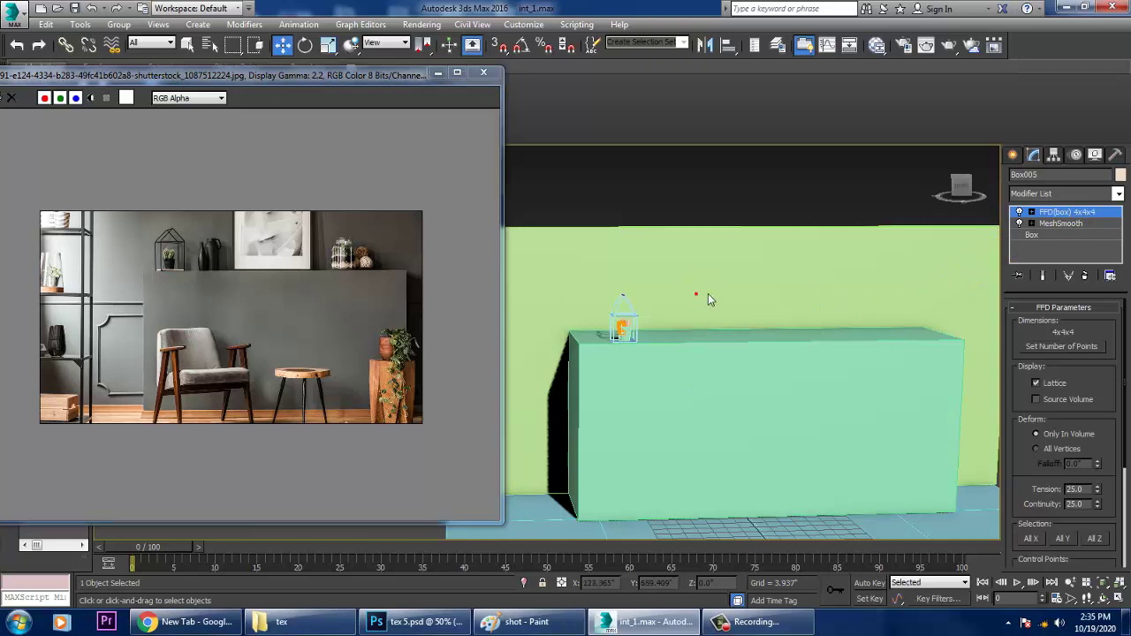
# - Convert the back wall box to an editable poly and raise its top vertices to a height of about 114.5"
pyautogui.click(707, 237)
pyautogui.scroll(-5, 723, 326)
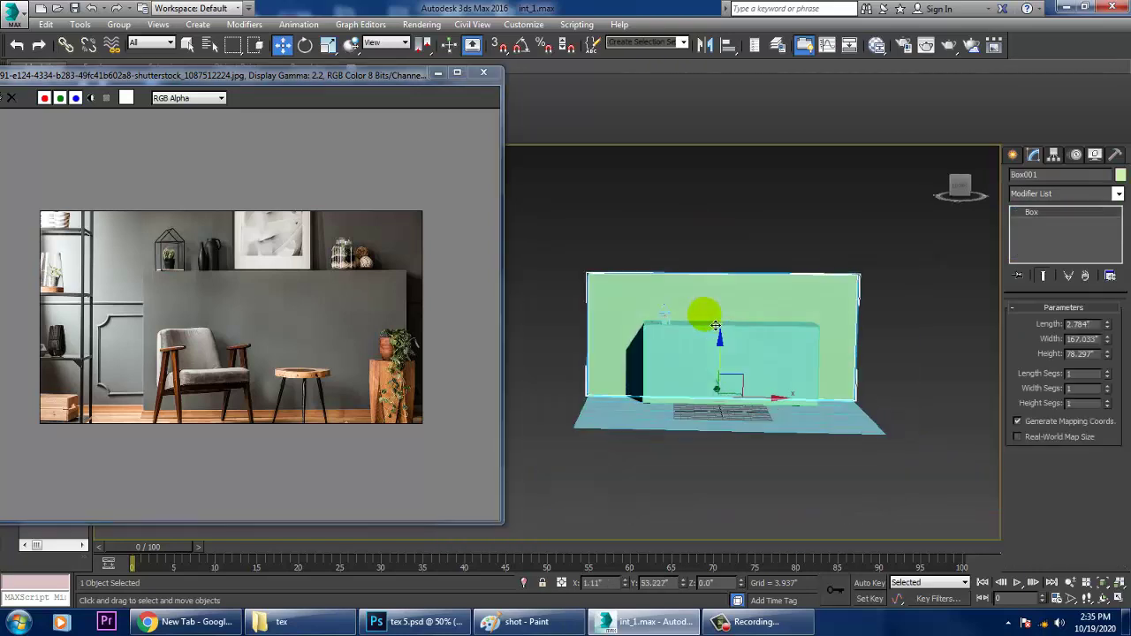
pyautogui.rightClick(817, 327)
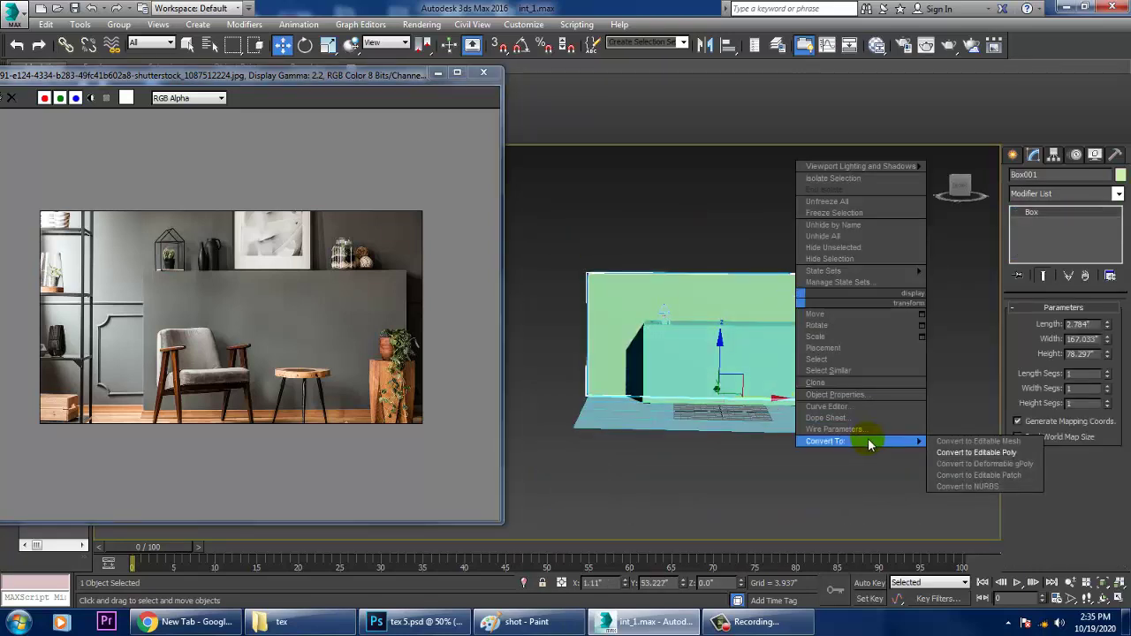
pyautogui.click(1014, 456)
pyautogui.moveTo(535, 227); pyautogui.dragTo(854, 305)
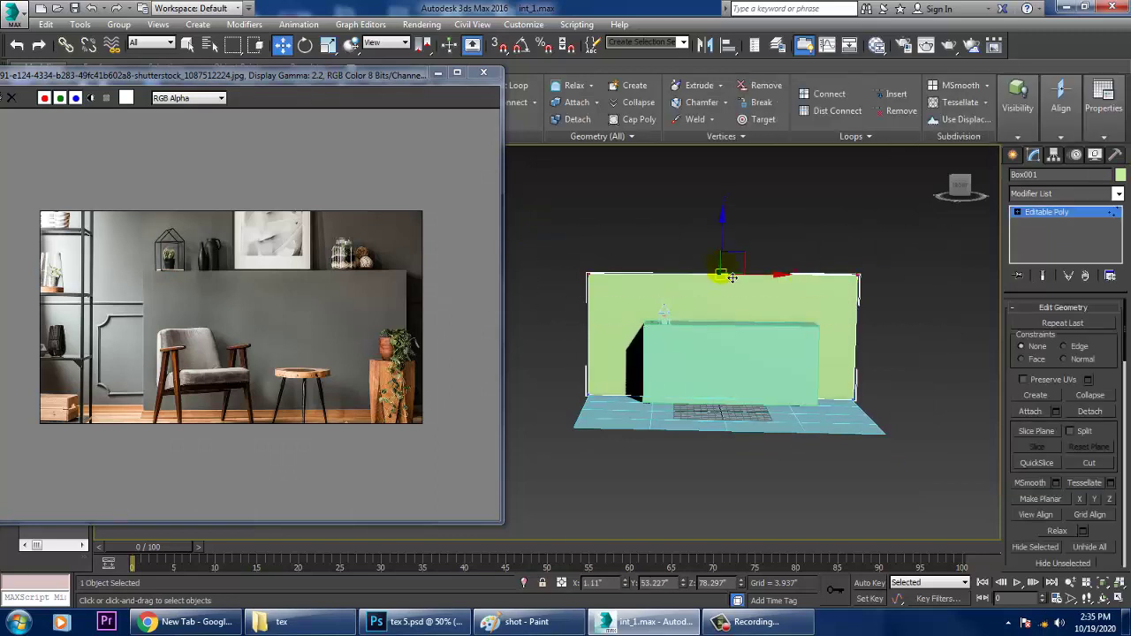
pyautogui.moveTo(733, 253); pyautogui.dragTo(726, 189)
pyautogui.scroll(5, 693, 364)
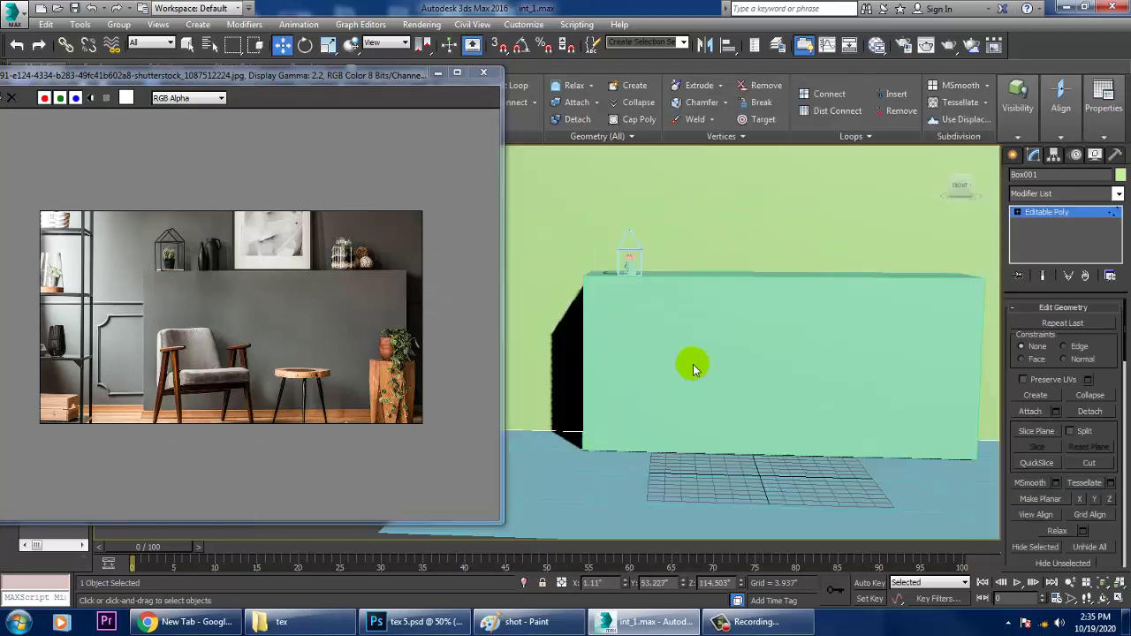
# - Examine the two dark vases in the reference photo and bring up the area beside the ornament in the front view
pyautogui.keyDown('alt'); pyautogui.moveTo(658, 269); pyautogui.dragTo(663, 329, button='middle'); pyautogui.keyUp('alt')
pyautogui.scroll(3, 196, 295)
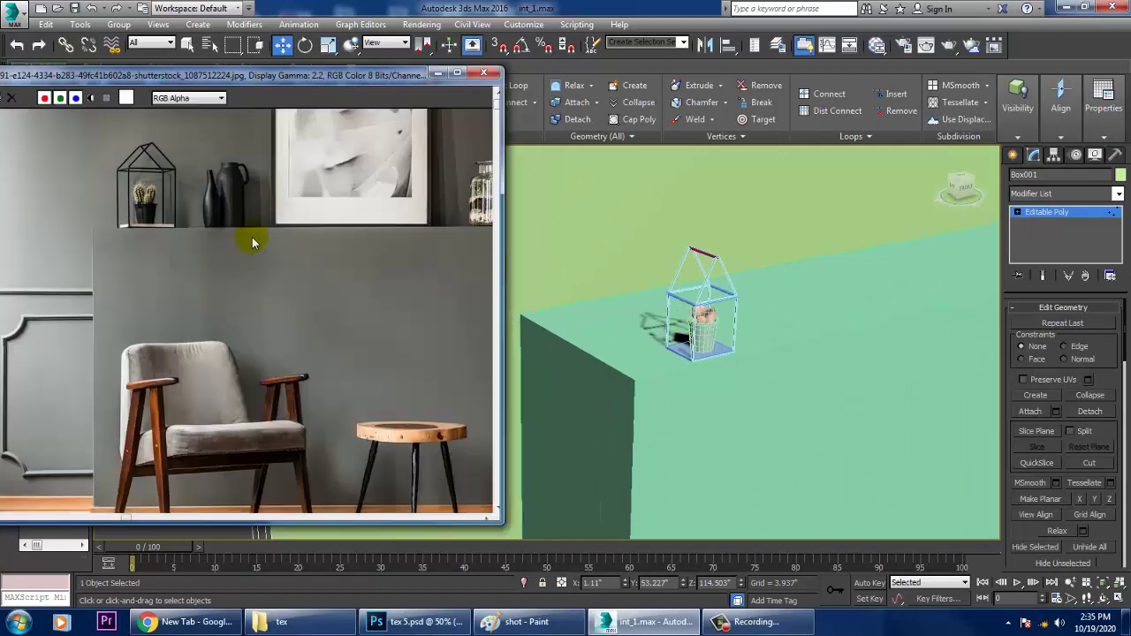
pyautogui.scroll(2, 221, 233)
pyautogui.scroll(-3, 221, 233)
pyautogui.scroll(1, 313, 396)
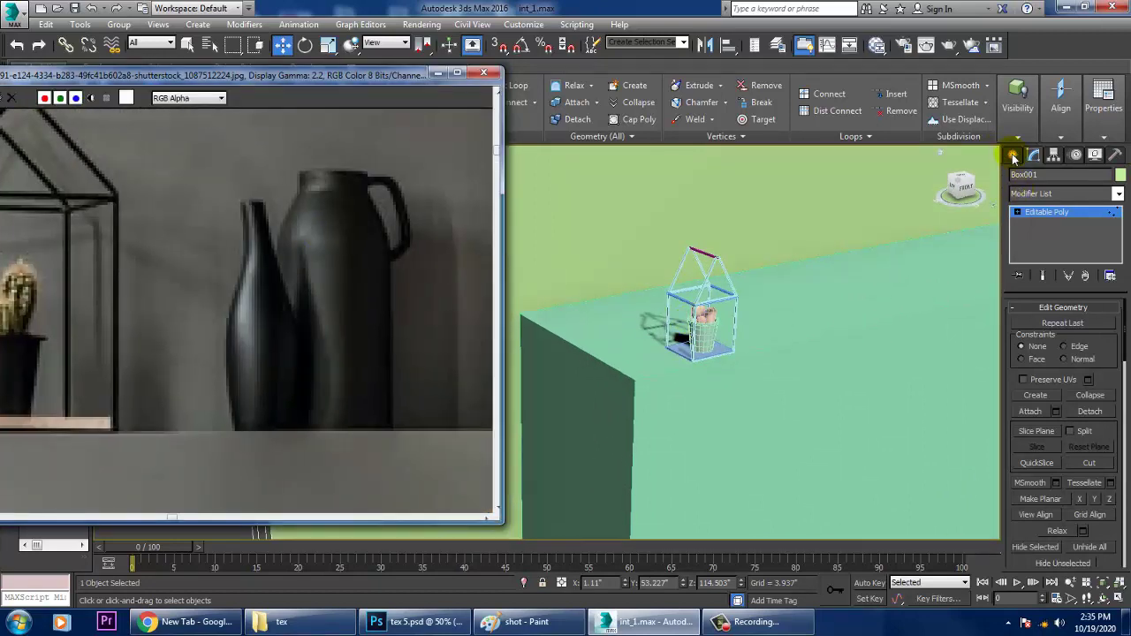
pyautogui.click(1013, 158)
pyautogui.keyDown('alt'); pyautogui.moveTo(736, 324); pyautogui.dragTo(806, 295, button='middle'); pyautogui.keyUp('alt')
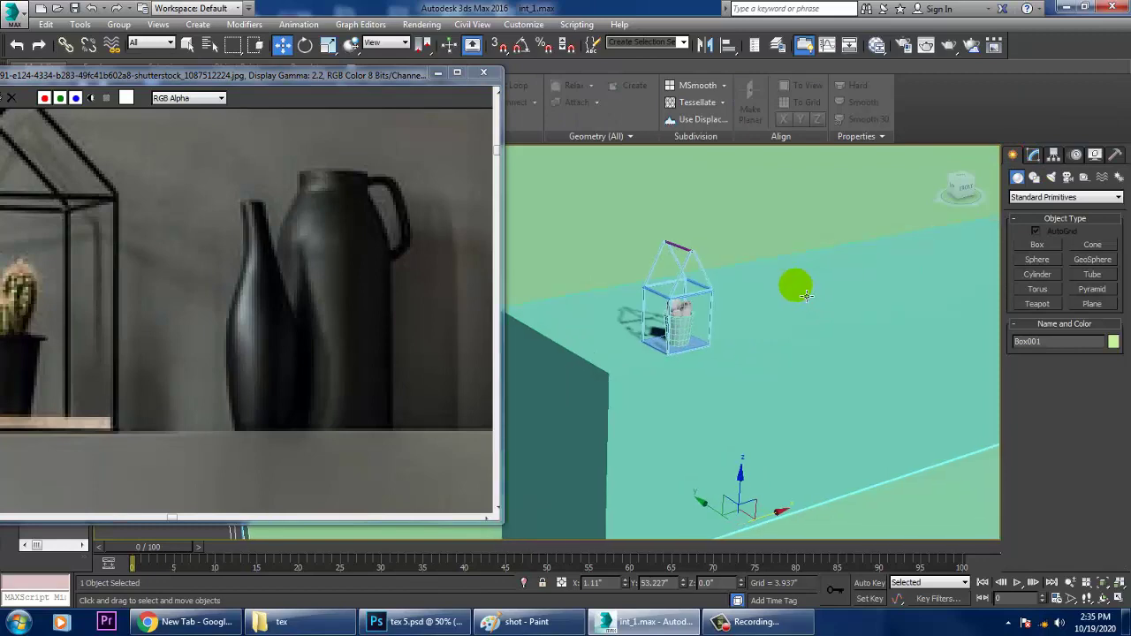
pyautogui.hotkey('alt', 'w')
pyautogui.middleClick(783, 220)
pyautogui.hotkey('alt', 'w')
pyautogui.press('z')
pyautogui.scroll(-5, 745, 255)
pyautogui.moveTo(660, 272); pyautogui.dragTo(721, 334, button='middle')
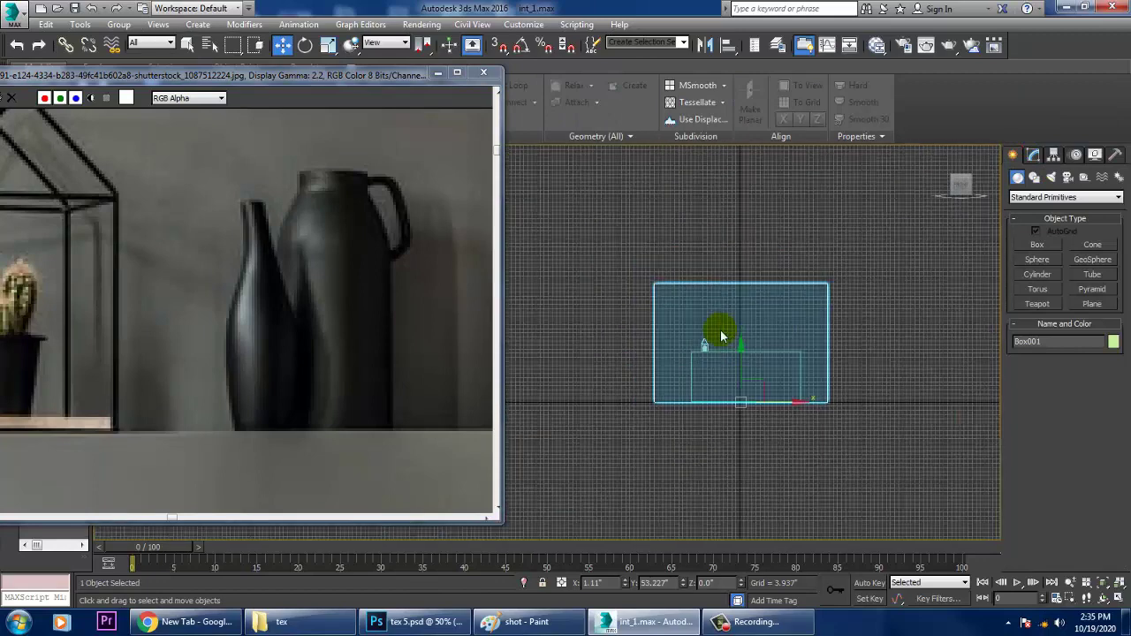
pyautogui.scroll(10, 721, 336)
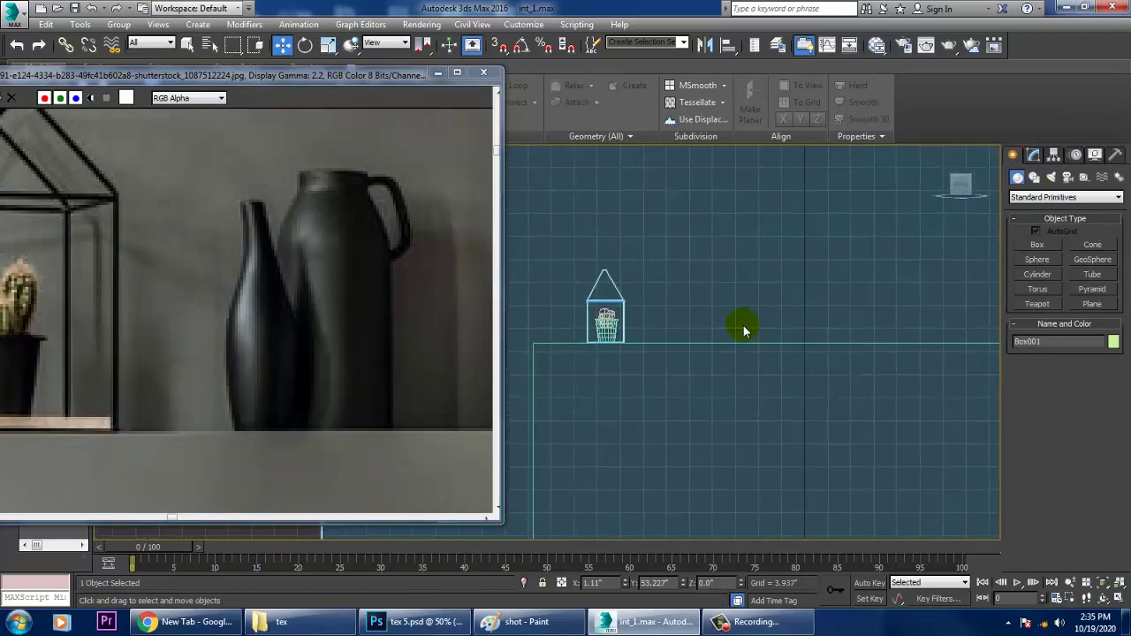
pyautogui.scroll(5, 743, 329)
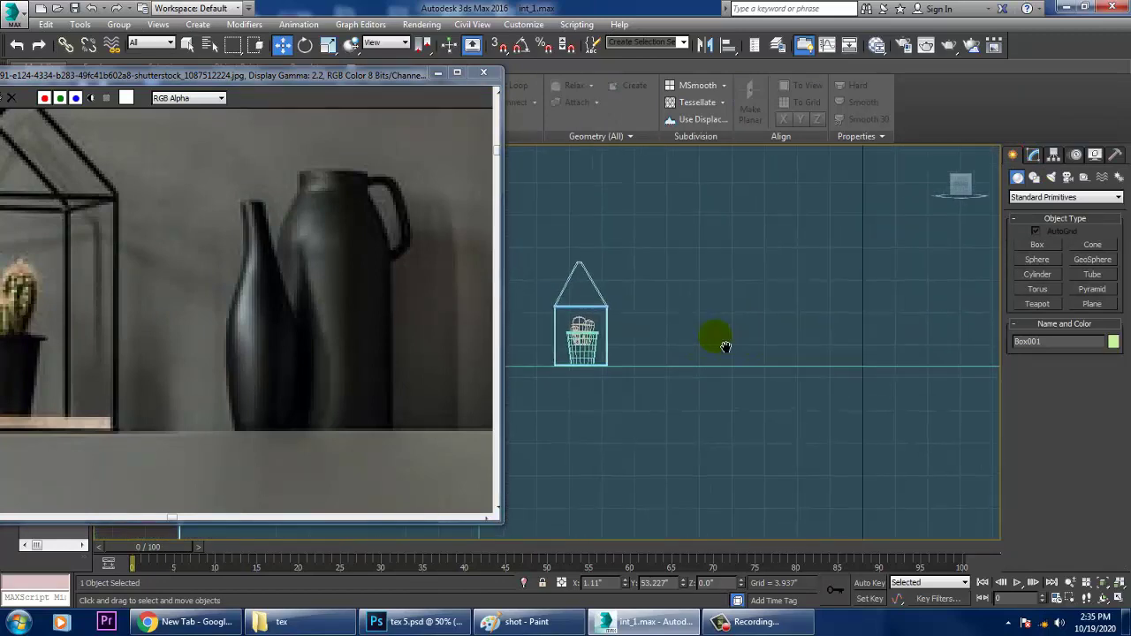
# - Draw a curved vase profile line beside the house-shaped ornament, from the rim down to the shelf top with a short base segment
pyautogui.click(1034, 179)
pyautogui.moveTo(572, 275); pyautogui.dragTo(652, 277, button='middle')
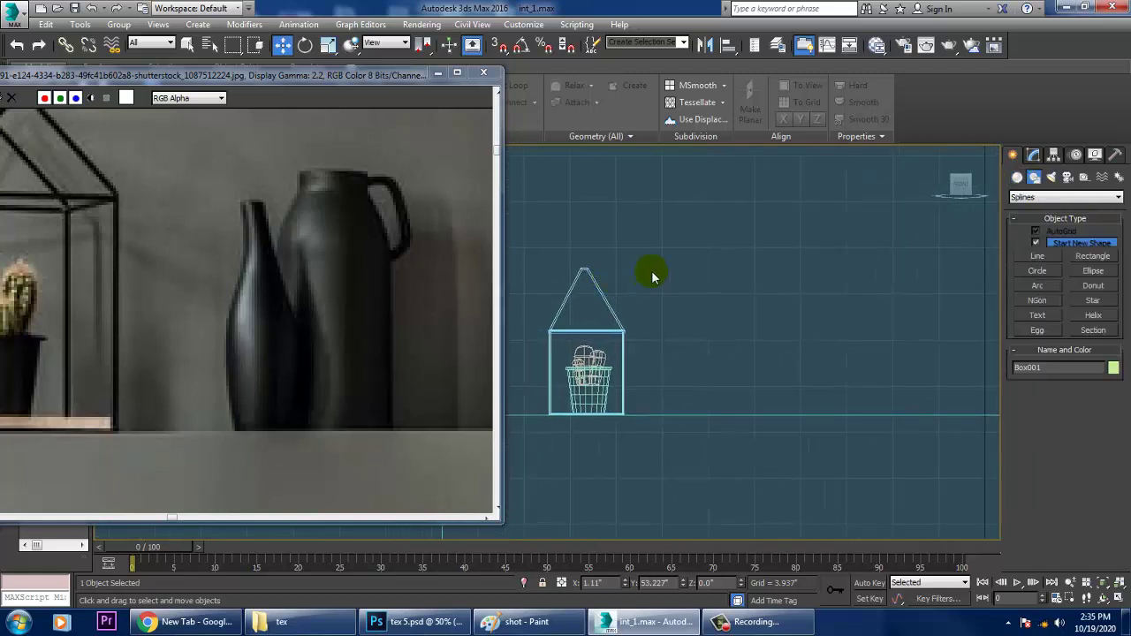
pyautogui.click(1038, 258)
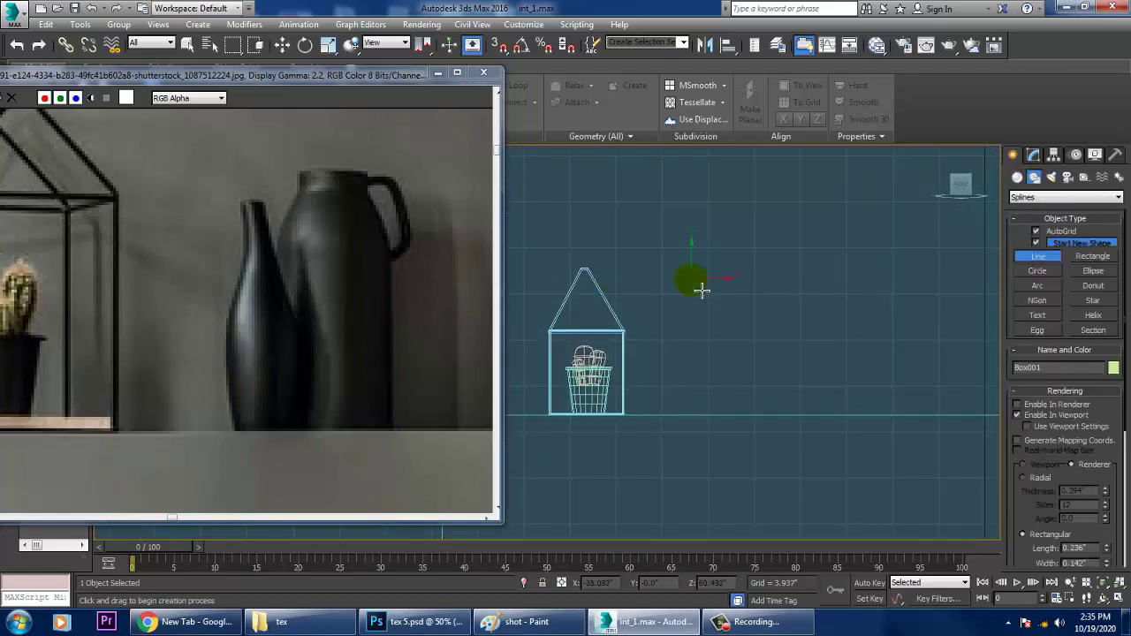
pyautogui.scroll(5, 698, 291)
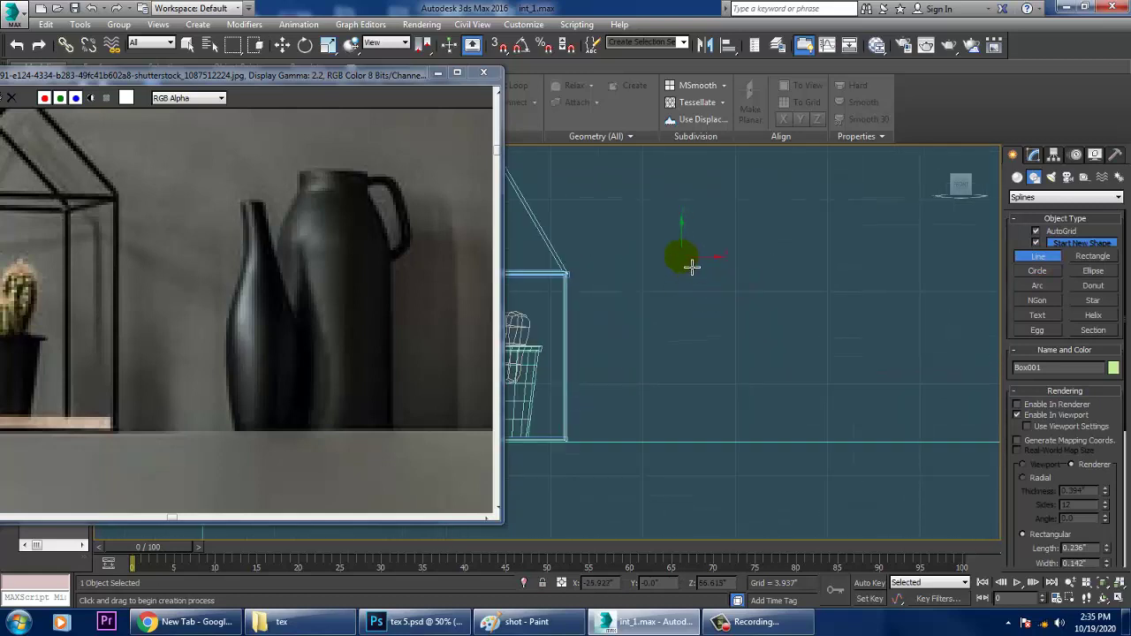
pyautogui.click(680, 263)
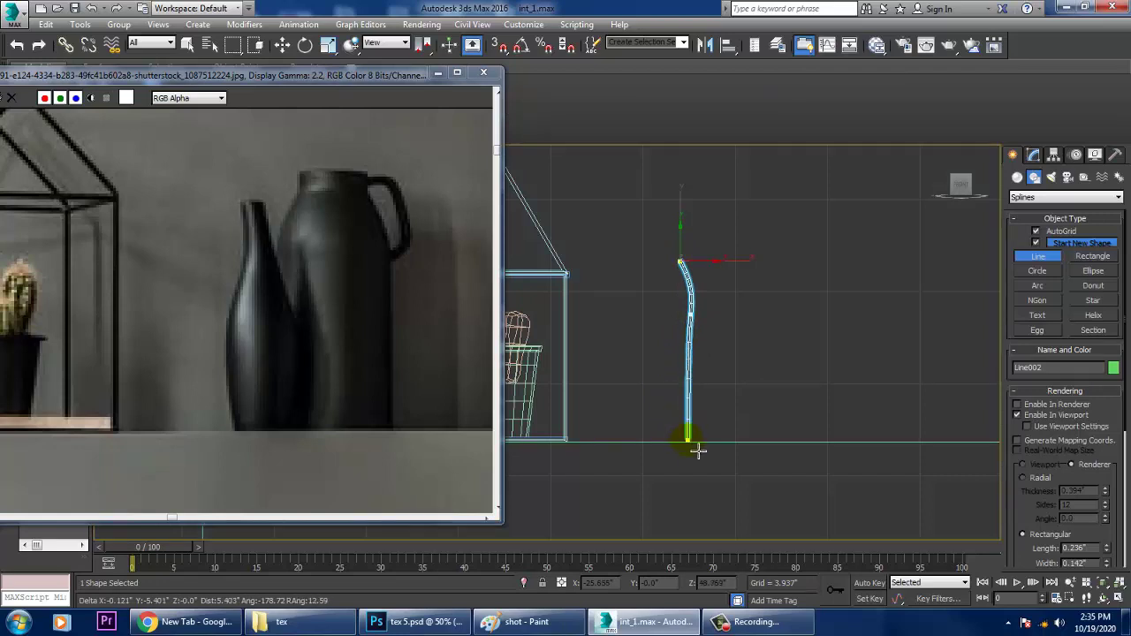
pyautogui.click(701, 450)
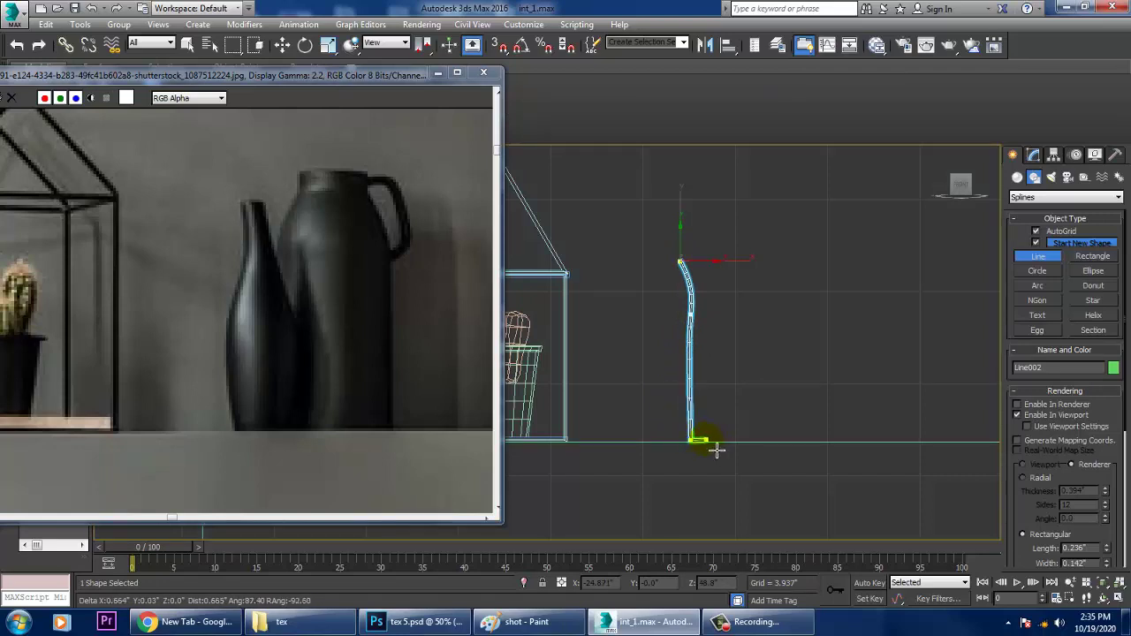
pyautogui.rightClick(717, 450)
pyautogui.press('w')
# - Apply a Lathe modifier to the profile line and align its axis to Max to form the vase body
pyautogui.click(1034, 156)
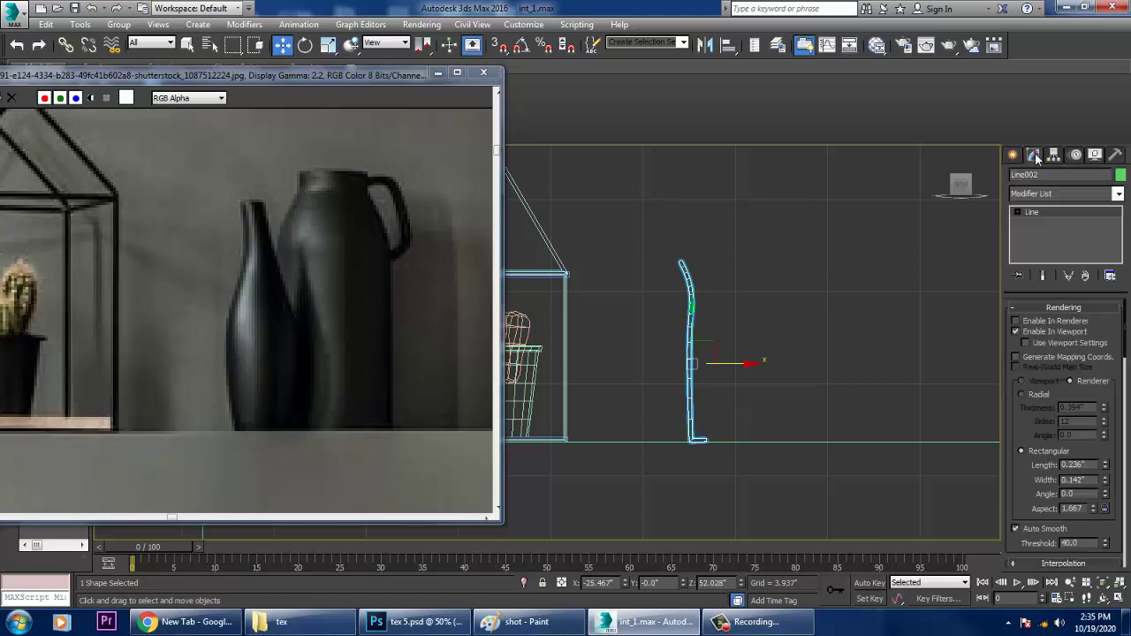
pyautogui.click(1118, 194)
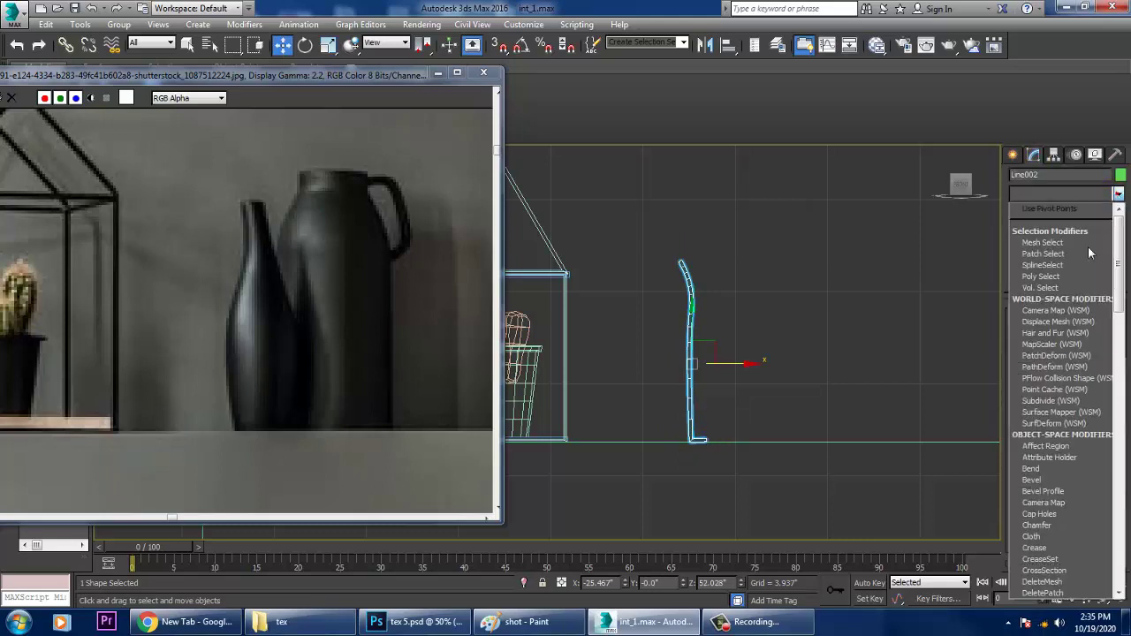
pyautogui.press('l')
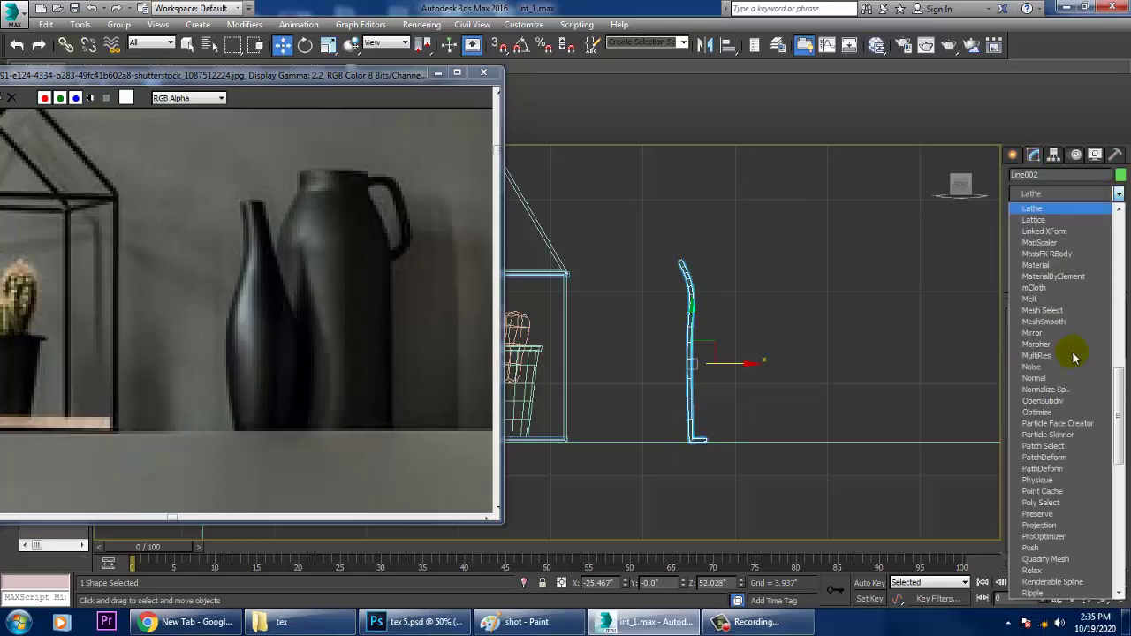
pyautogui.click(1042, 209)
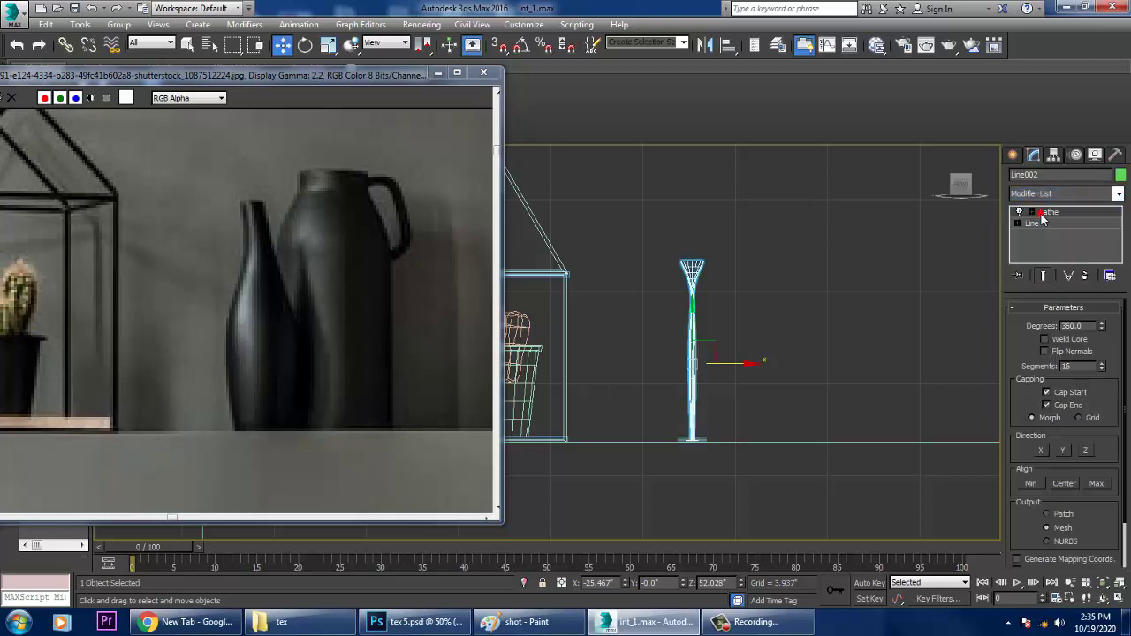
pyautogui.click(1095, 484)
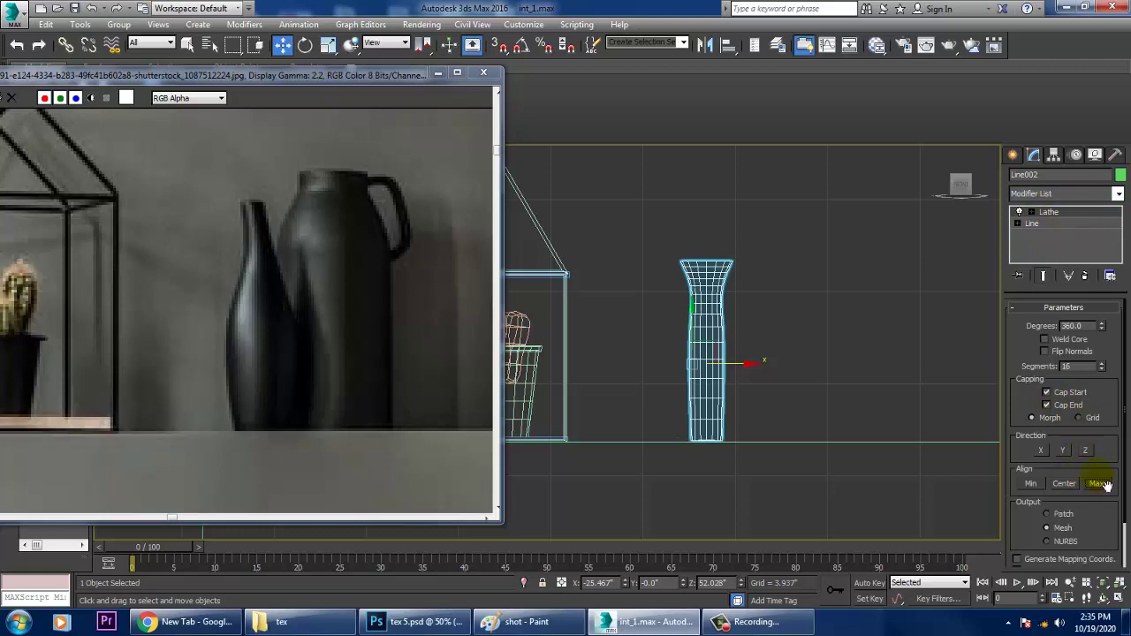
pyautogui.moveTo(715, 319); pyautogui.dragTo(739, 321, button='middle')
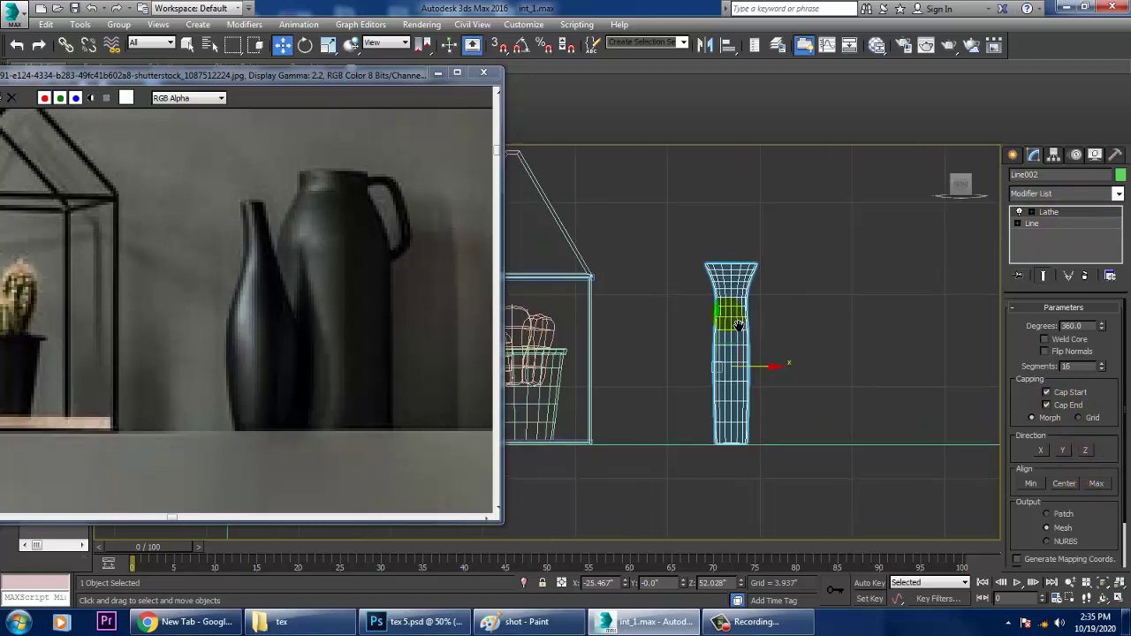
# - Edit the vase profile line at vertex level, adjust its middle vertex, and refine the lower part with an extra vertex
pyautogui.scroll(2, 739, 319)
pyautogui.click(1033, 214)
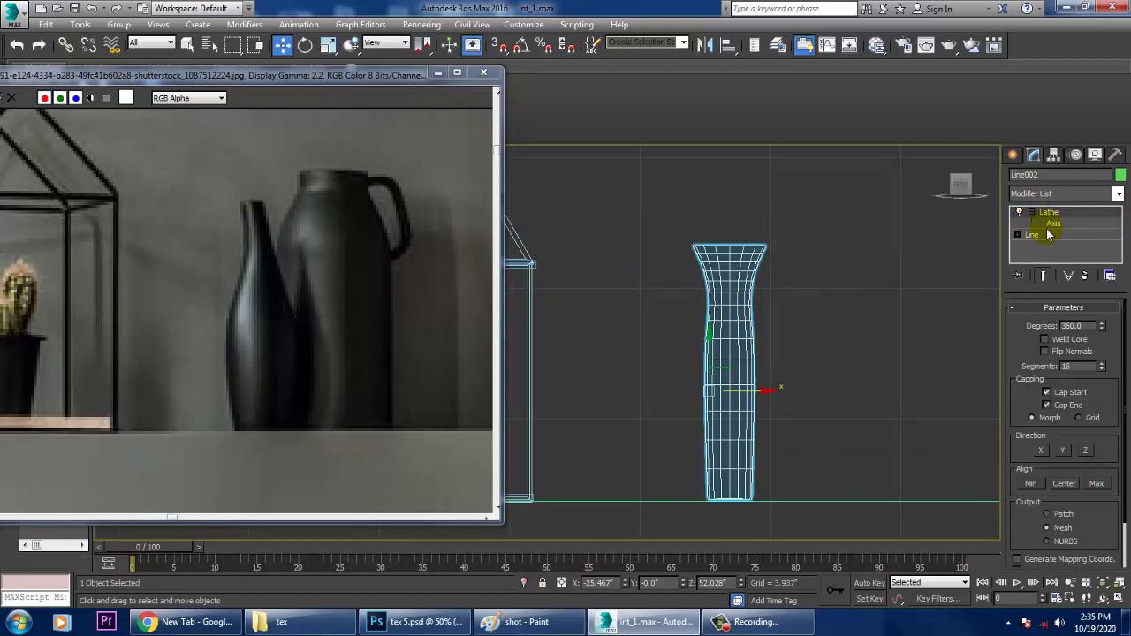
pyautogui.click(1017, 234)
pyautogui.click(1044, 246)
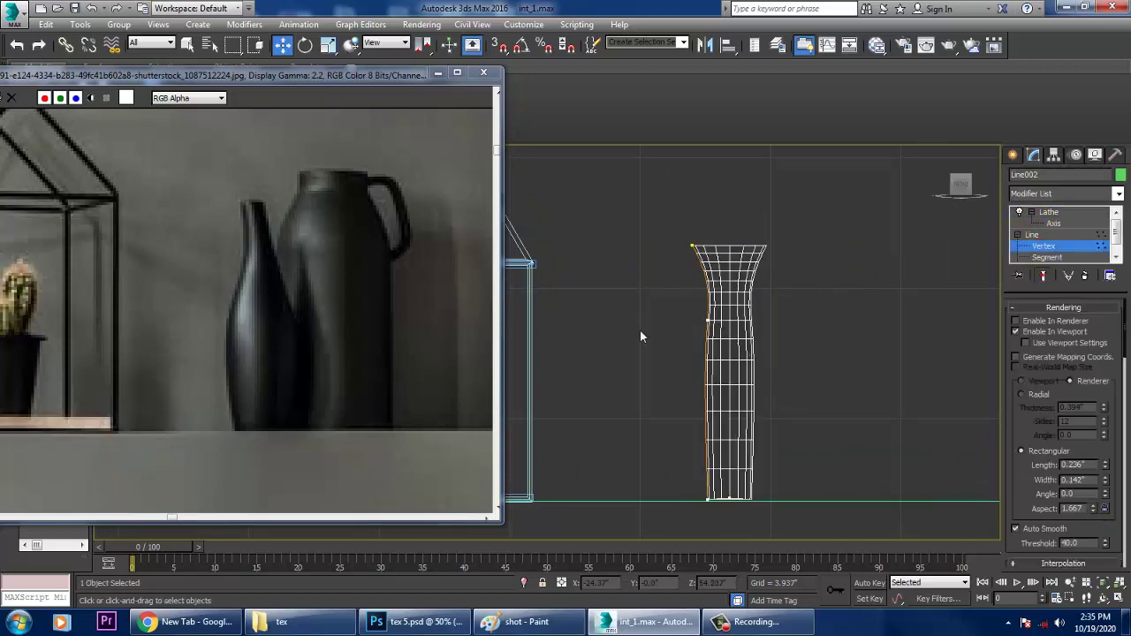
pyautogui.moveTo(642, 337); pyautogui.dragTo(723, 313, button='middle')
pyautogui.moveTo(728, 307); pyautogui.dragTo(788, 327)
pyautogui.rightClick(748, 407)
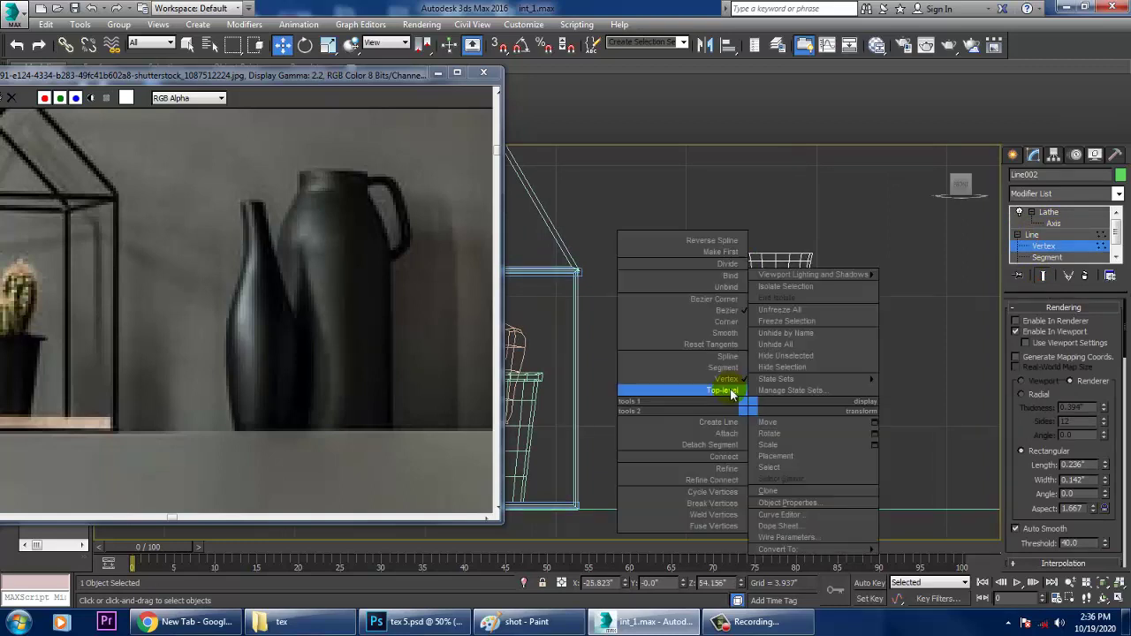
pyautogui.click(723, 468)
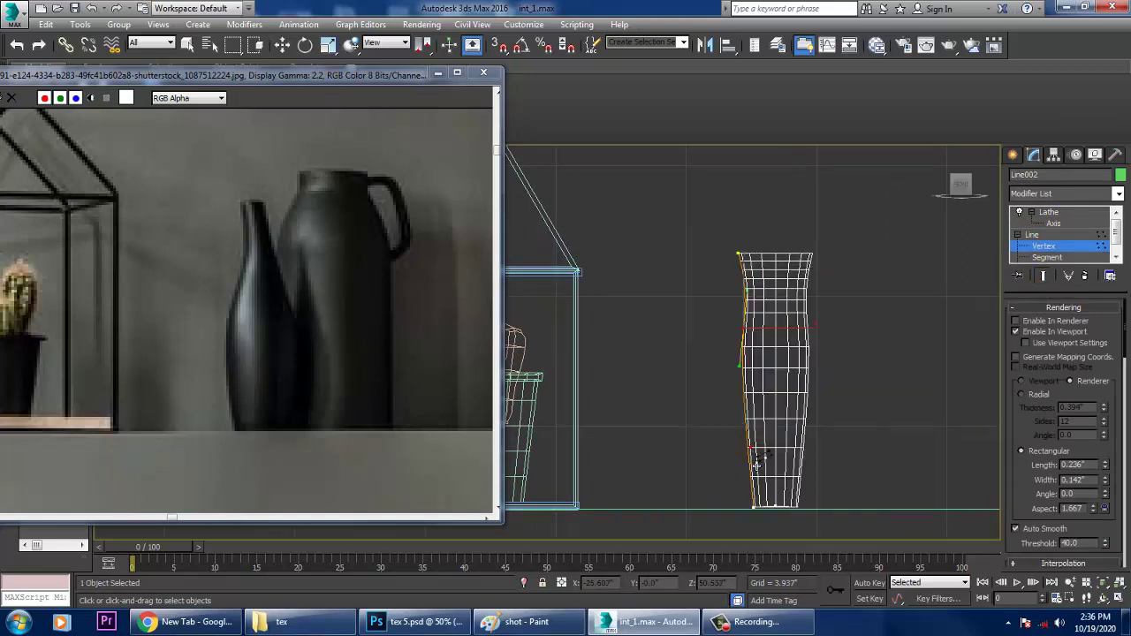
pyautogui.click(753, 452)
pyautogui.press('w')
# - Move the added lower profile vertex outward to give the vase a wide rounded belly
pyautogui.moveTo(713, 424); pyautogui.dragTo(802, 452)
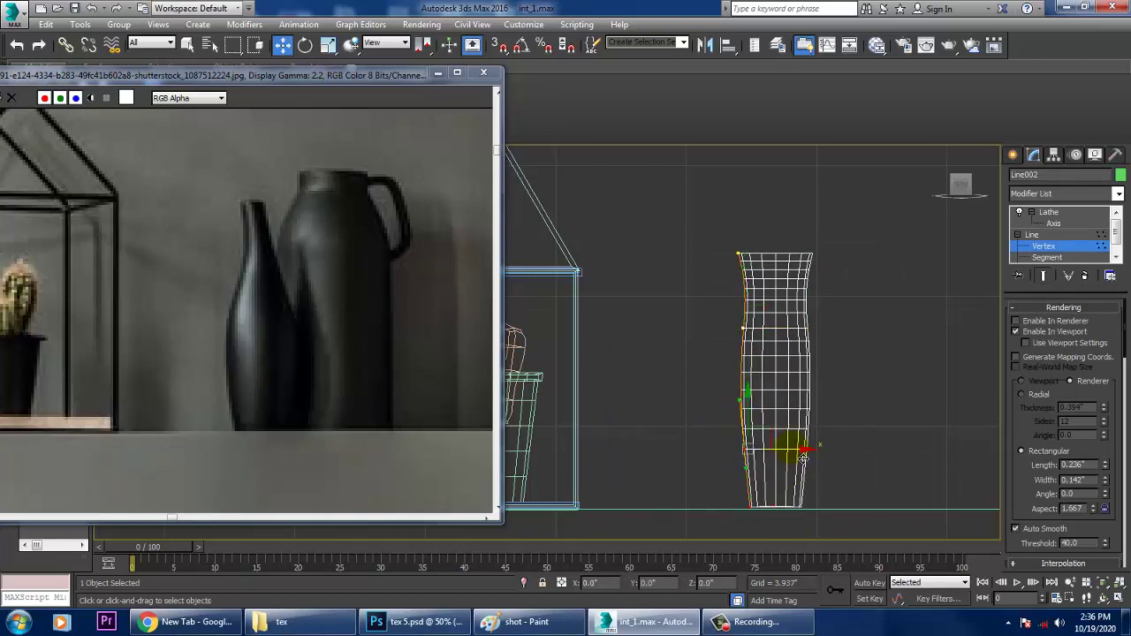
pyautogui.moveTo(722, 441); pyautogui.dragTo(737, 454, button='middle')
pyautogui.moveTo(807, 471); pyautogui.dragTo(794, 469)
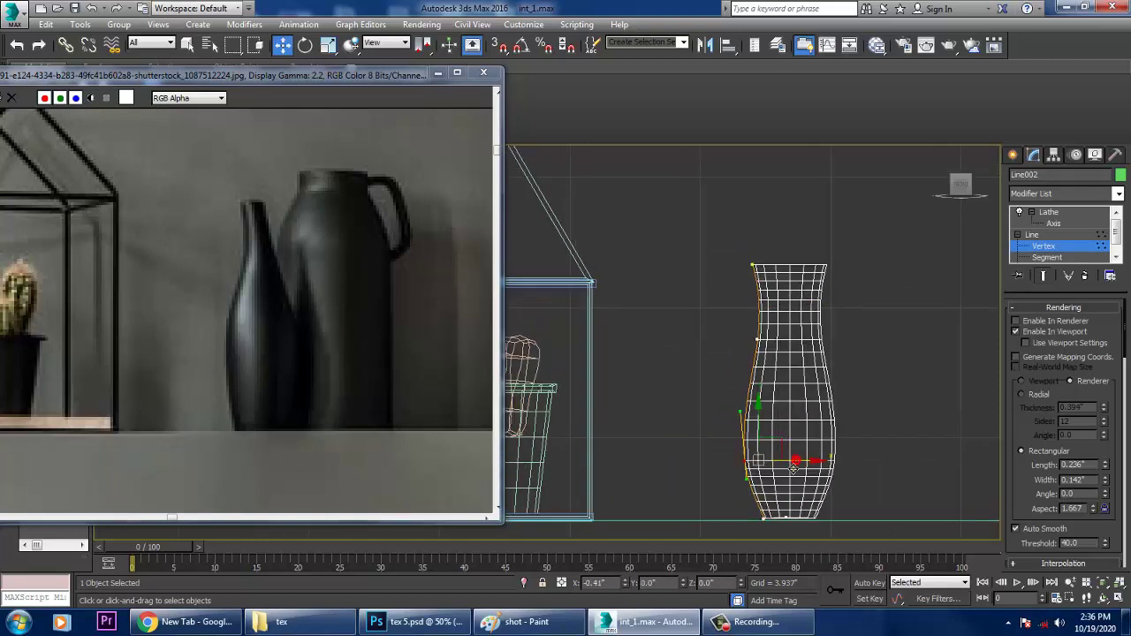
# - Pull the rim vertex and the upper profile vertex inward to form a narrow bottle neck
pyautogui.moveTo(792, 363); pyautogui.dragTo(811, 420, button='middle')
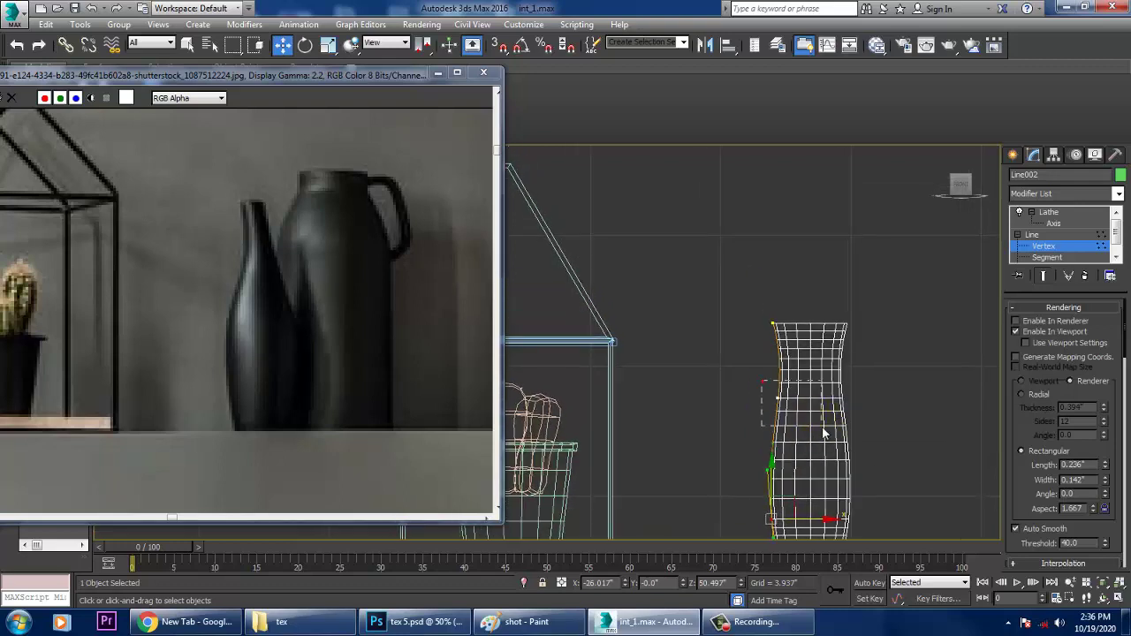
pyautogui.moveTo(732, 286); pyautogui.dragTo(848, 333)
pyautogui.click(777, 397)
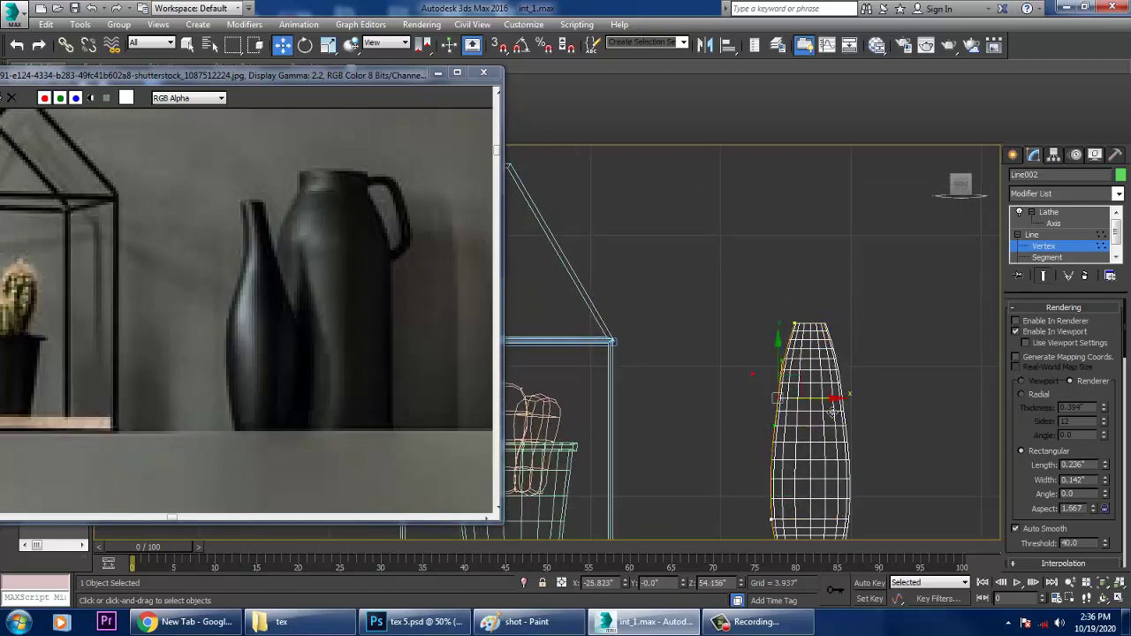
pyautogui.moveTo(837, 408); pyautogui.dragTo(851, 408)
pyautogui.moveTo(851, 408); pyautogui.dragTo(813, 345, button='middle')
# - Move the belly vertex slightly inward to slim the vase body to match the reference
pyautogui.scroll(2, 801, 383)
pyautogui.click(713, 482)
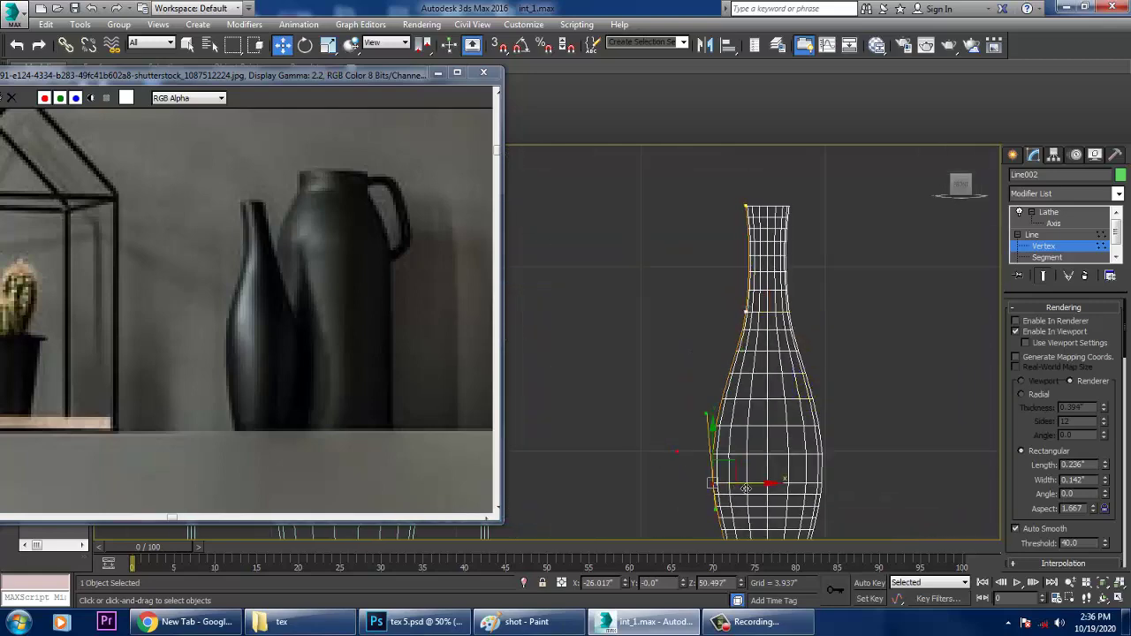
pyautogui.moveTo(765, 495); pyautogui.dragTo(776, 493)
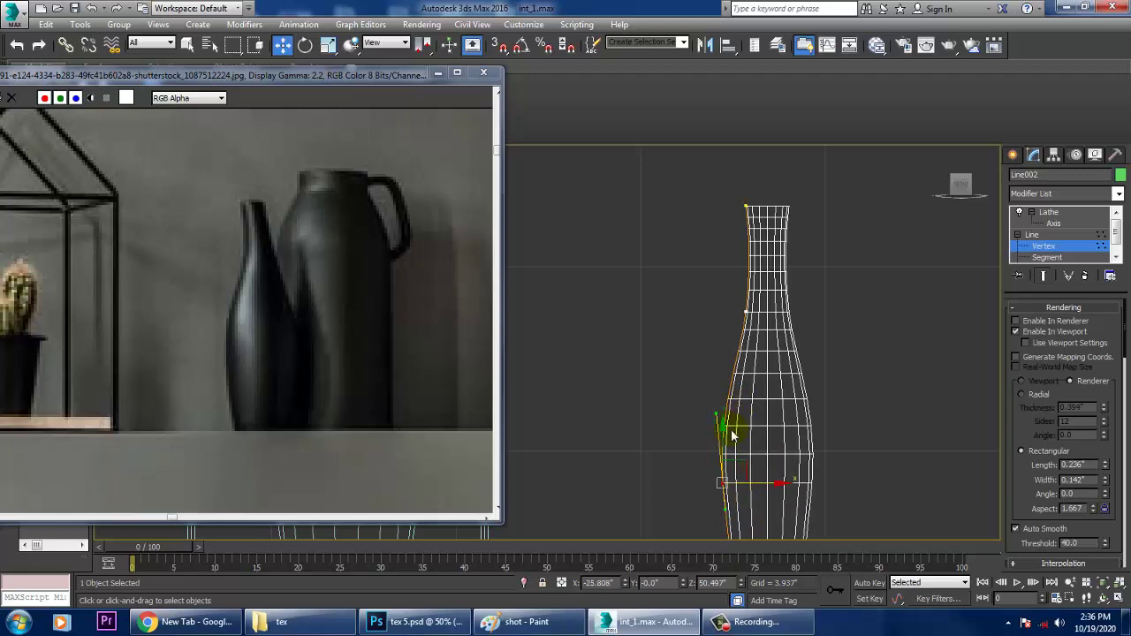
pyautogui.moveTo(726, 391); pyautogui.dragTo(717, 365)
pyautogui.rightClick(736, 387)
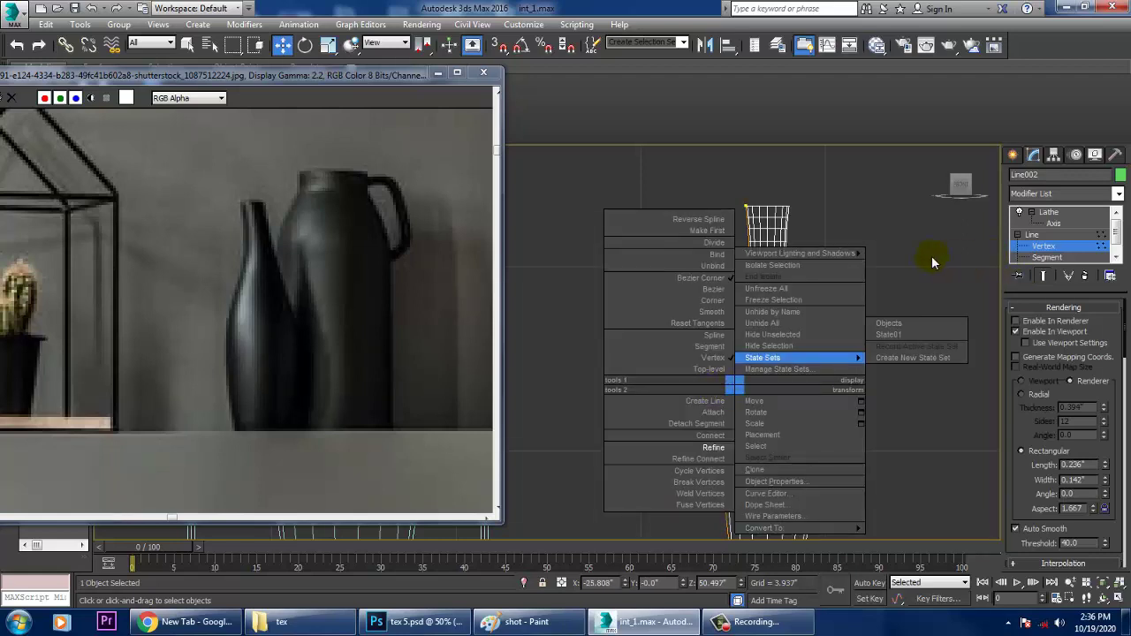
pyautogui.click(932, 258)
pyautogui.moveTo(892, 280); pyautogui.dragTo(905, 304, button='middle')
pyautogui.moveTo(843, 356); pyautogui.dragTo(840, 352)
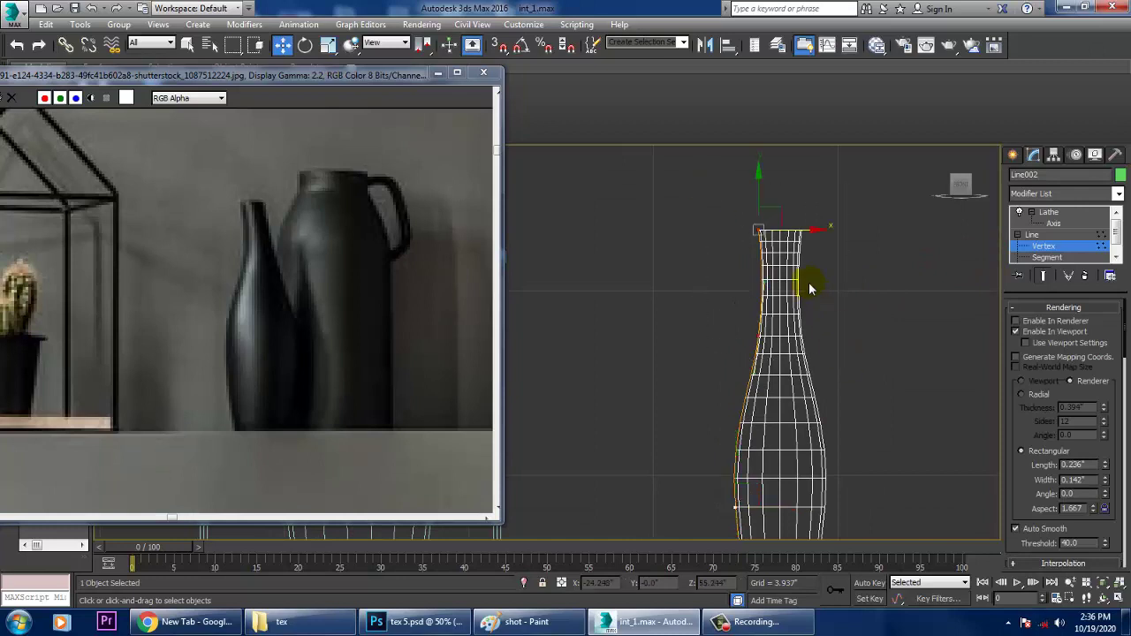
# - Try rotating the rim vertex and shifting the neck vertex to flare the top, and undo these changes
pyautogui.press('e')
pyautogui.moveTo(828, 233); pyautogui.dragTo(798, 237)
pyautogui.hotkey('ctrl', 'z')
pyautogui.click(908, 249)
pyautogui.press('w')
pyautogui.moveTo(733, 304); pyautogui.dragTo(820, 347)
pyautogui.hotkey('ctrl', 'z')
pyautogui.hotkey('ctrl', 'z')
pyautogui.hotkey('ctrl', 'z')
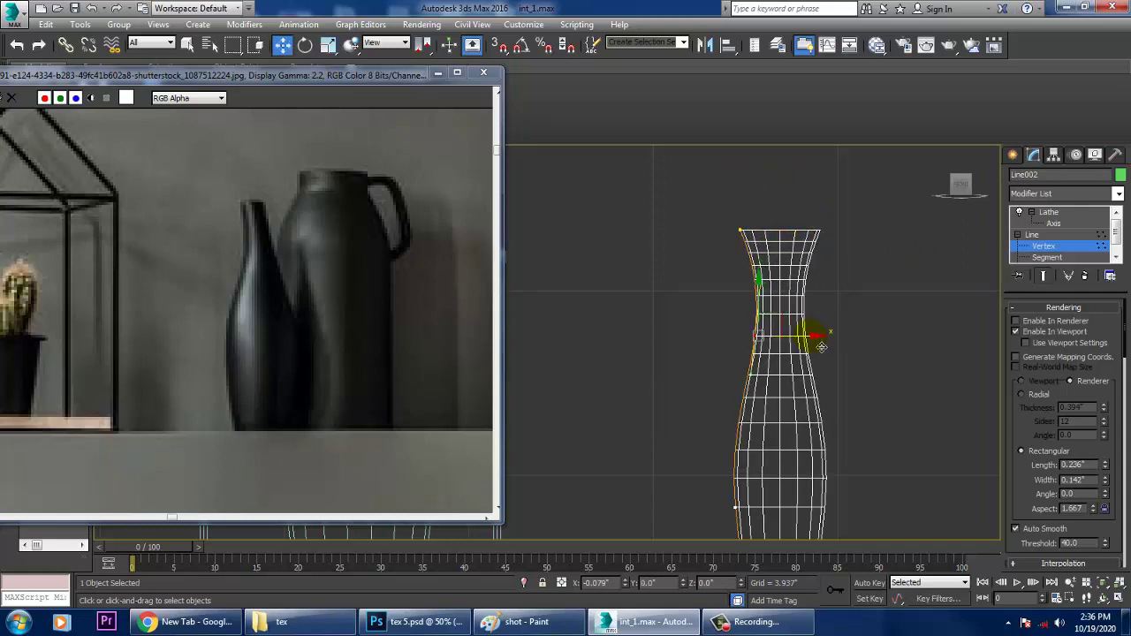
pyautogui.hotkey('ctrl', 'z')
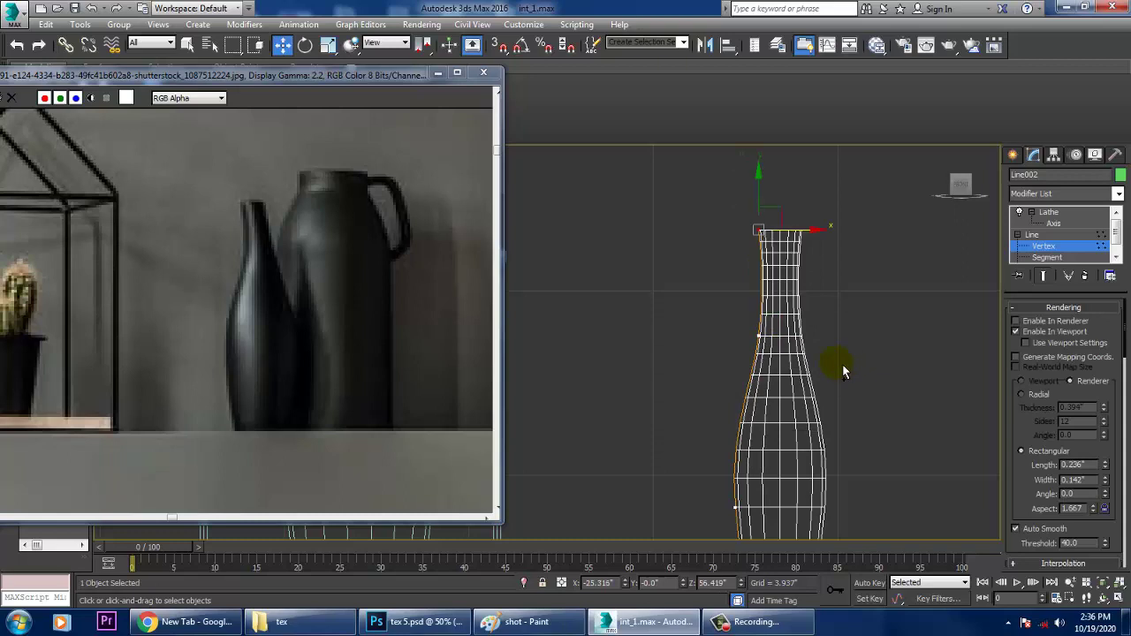
# - Lower the belly vertex slightly and move the neck vertex up and inward on the vase profile
pyautogui.moveTo(849, 350); pyautogui.dragTo(811, 336, button='middle')
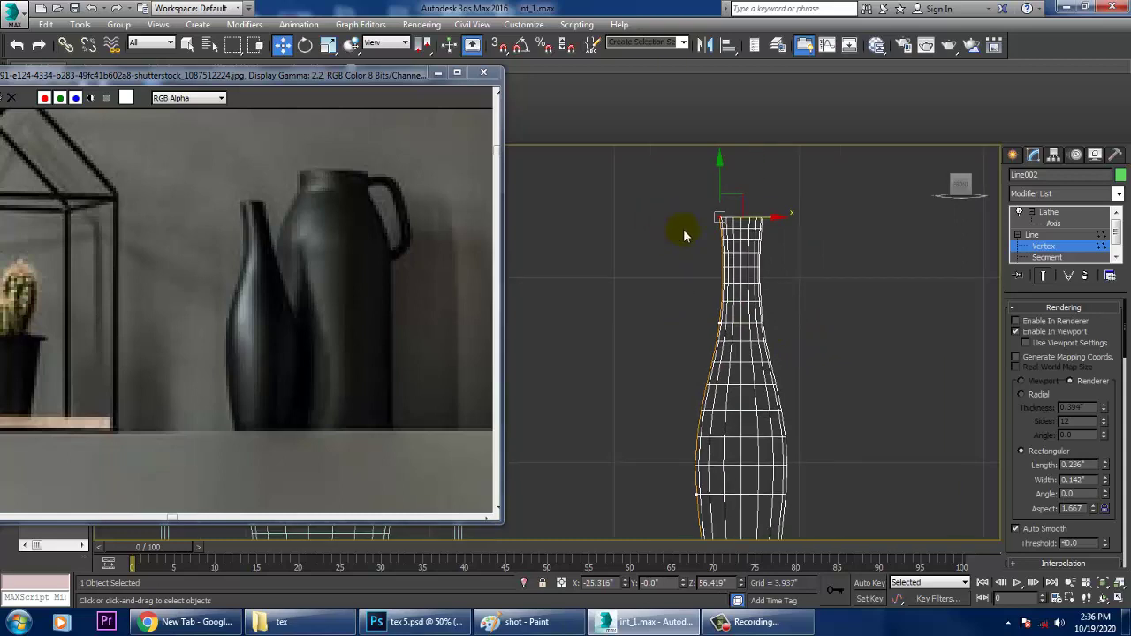
pyautogui.moveTo(766, 275); pyautogui.dragTo(724, 212, button='middle')
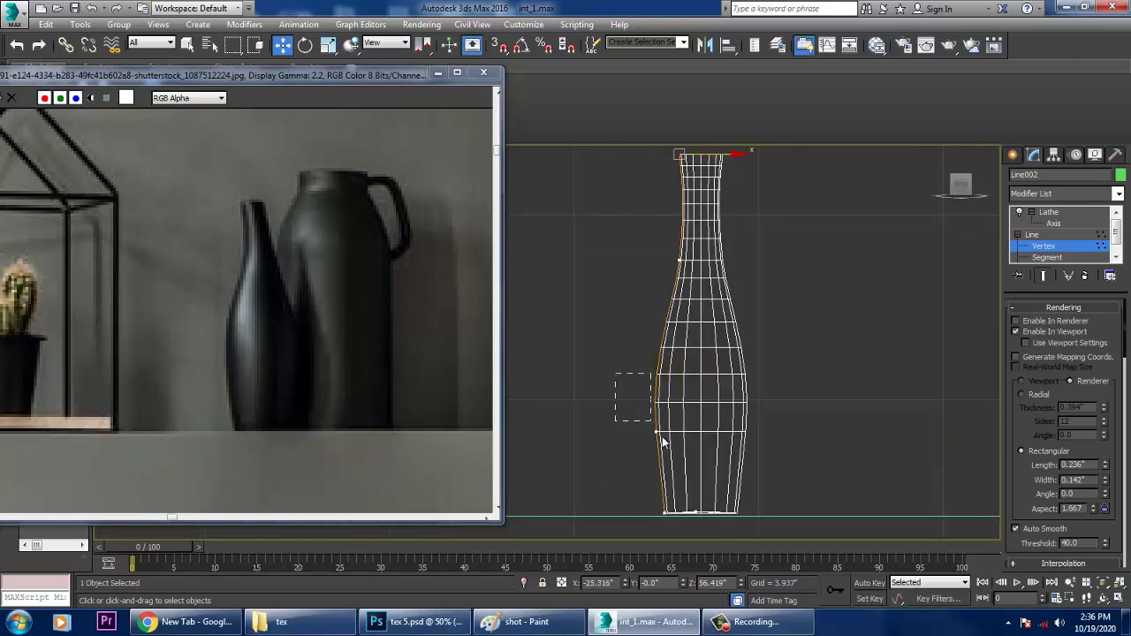
pyautogui.moveTo(663, 442); pyautogui.dragTo(663, 442)
pyautogui.moveTo(666, 389); pyautogui.dragTo(683, 404)
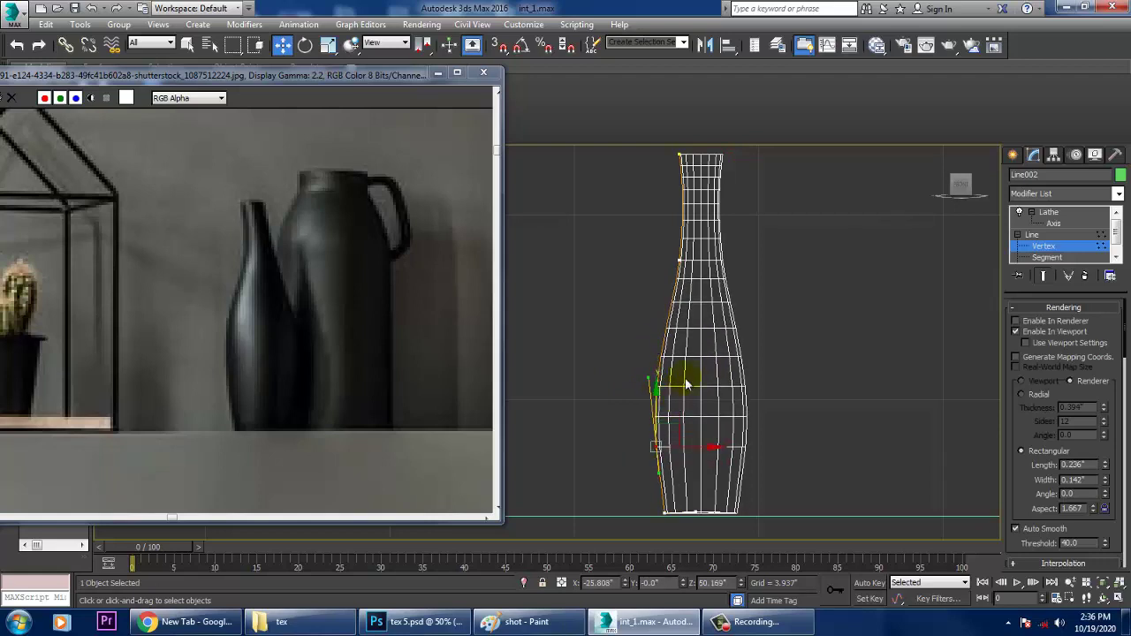
pyautogui.moveTo(797, 318); pyautogui.dragTo(814, 387, button='middle')
pyautogui.moveTo(772, 365); pyautogui.dragTo(772, 364)
pyautogui.moveTo(705, 303)
pyautogui.mouseDown()
pyautogui.moveTo(704, 271)
pyautogui.moveTo(753, 325)
pyautogui.mouseUp()
# - Refine the profile with a vertex between neck and belly, and move it outward and down to round the shoulder
pyautogui.rightClick(710, 339)
pyautogui.click(686, 404)
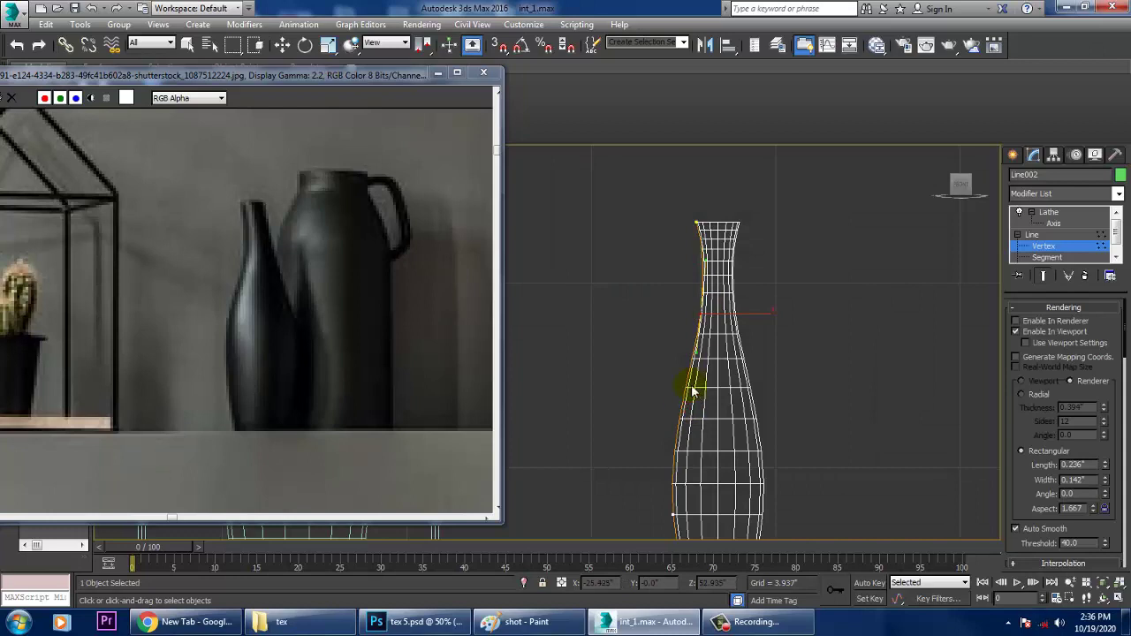
pyautogui.click(687, 387)
pyautogui.rightClick(689, 390)
pyautogui.press('1')
pyautogui.press('1')
pyautogui.moveTo(637, 418); pyautogui.dragTo(714, 359)
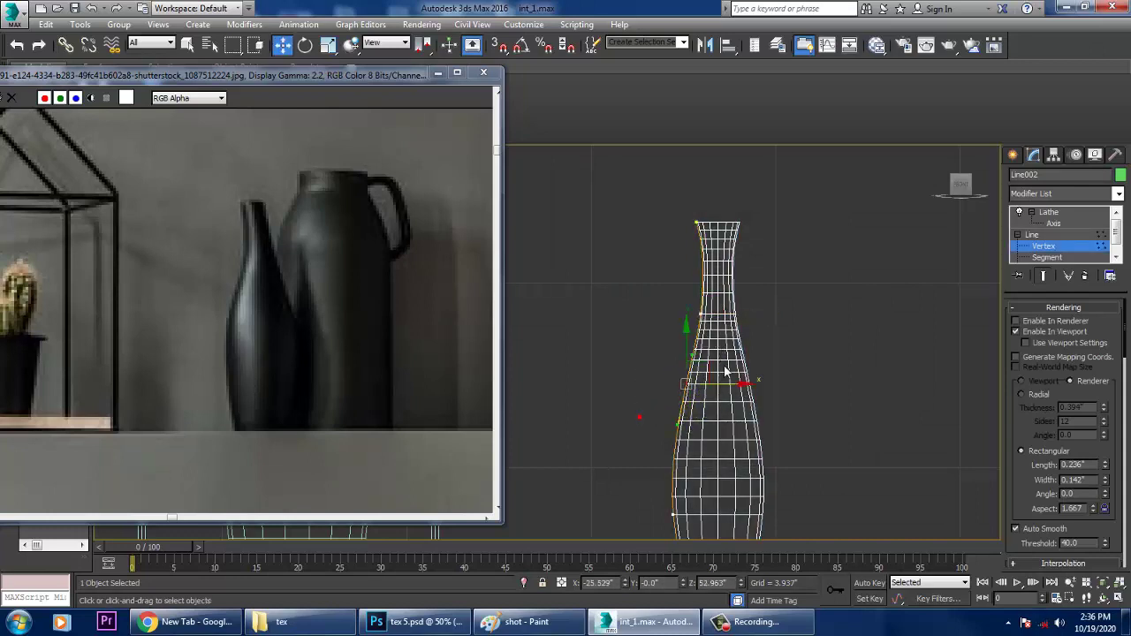
pyautogui.moveTo(742, 397); pyautogui.dragTo(731, 397)
pyautogui.moveTo(689, 351); pyautogui.dragTo(692, 364)
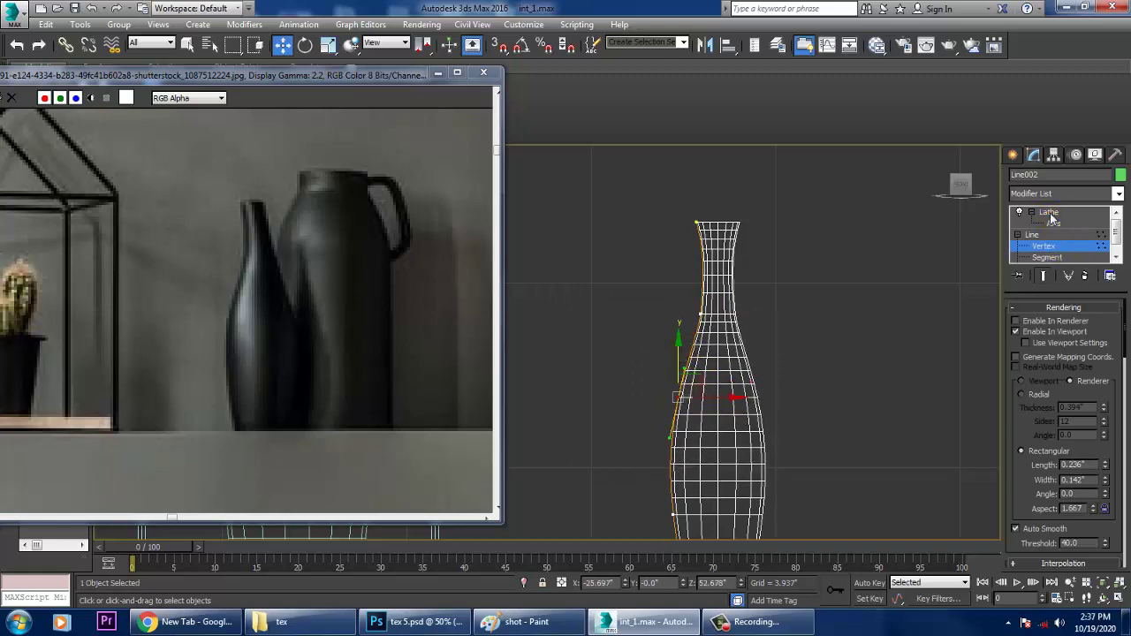
# - Return to the Lathe level and convert the vase to an editable poly
pyautogui.click(1049, 212)
pyautogui.rightClick(714, 265)
pyautogui.moveTo(804, 409)
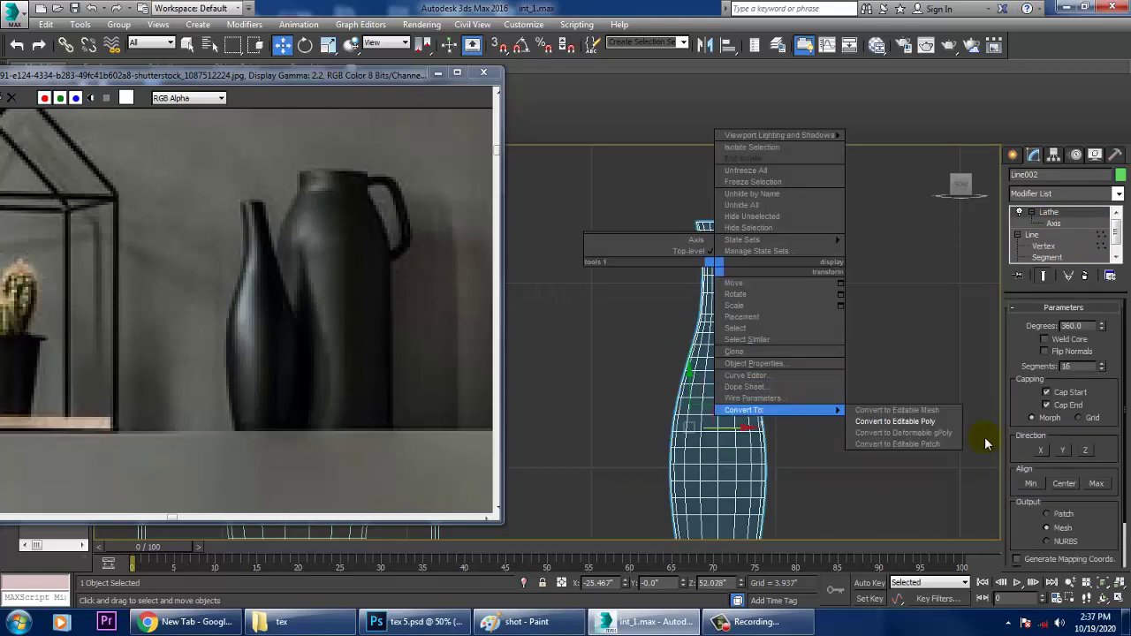
pyautogui.click(926, 428)
pyautogui.moveTo(825, 339); pyautogui.dragTo(861, 340, button='middle')
pyautogui.scroll(2, 820, 329)
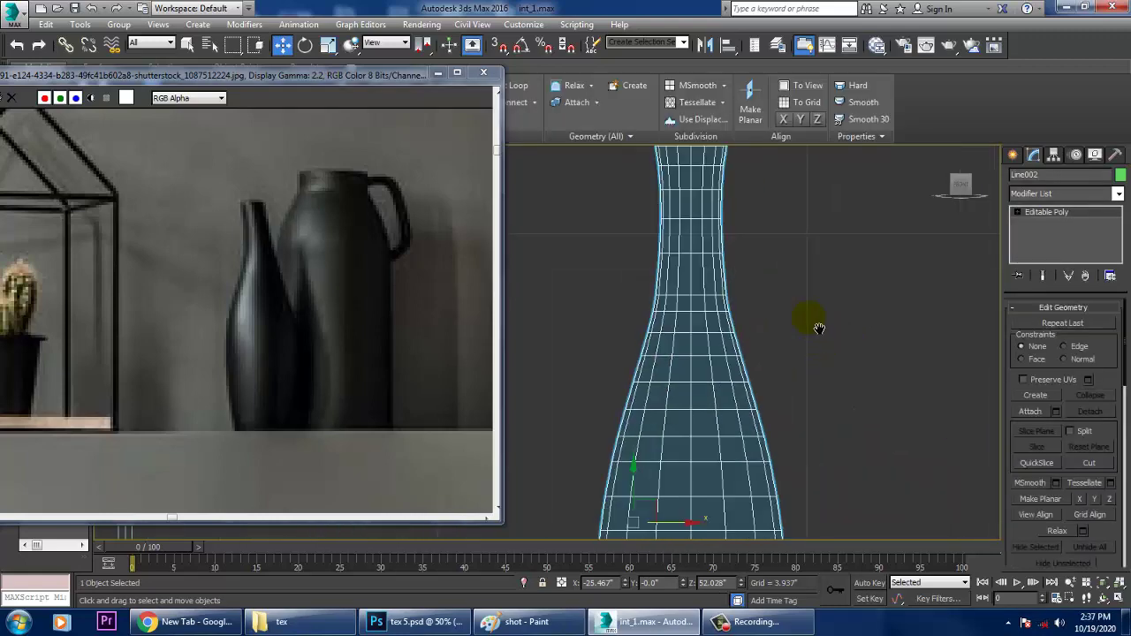
# - Select the neck vertices of the vase, tilt them slightly and shift them sideways toward the ornament, and leave vertex editing
pyautogui.press('1')
pyautogui.moveTo(786, 304); pyautogui.dragTo(804, 381, button='middle')
pyautogui.scroll(-1, 800, 346)
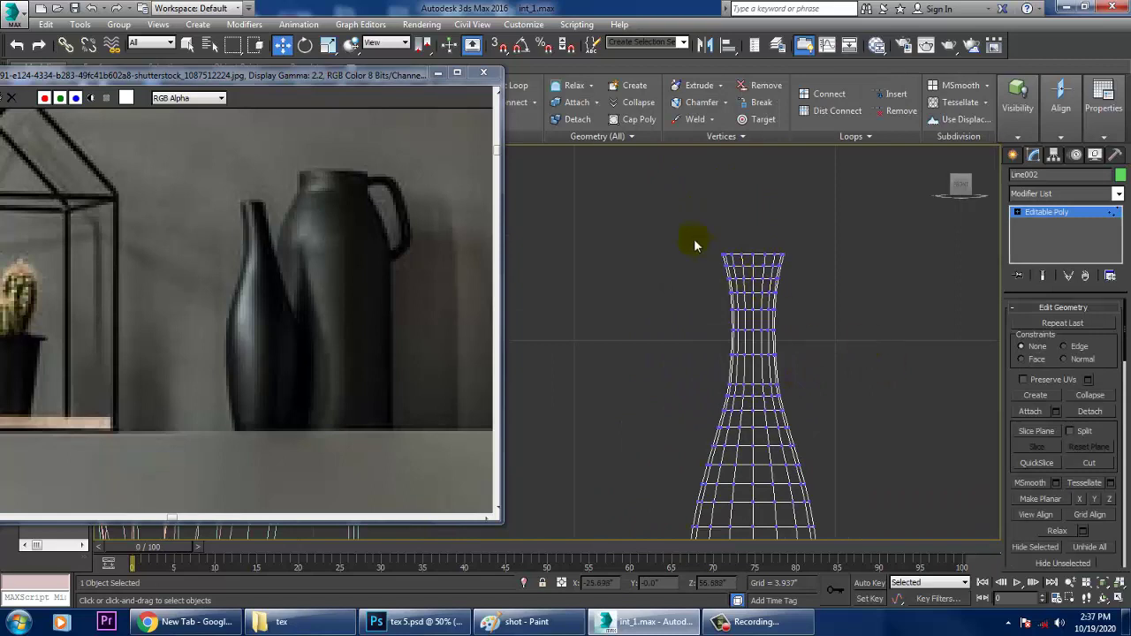
pyautogui.moveTo(659, 190); pyautogui.dragTo(861, 433)
pyautogui.press('e')
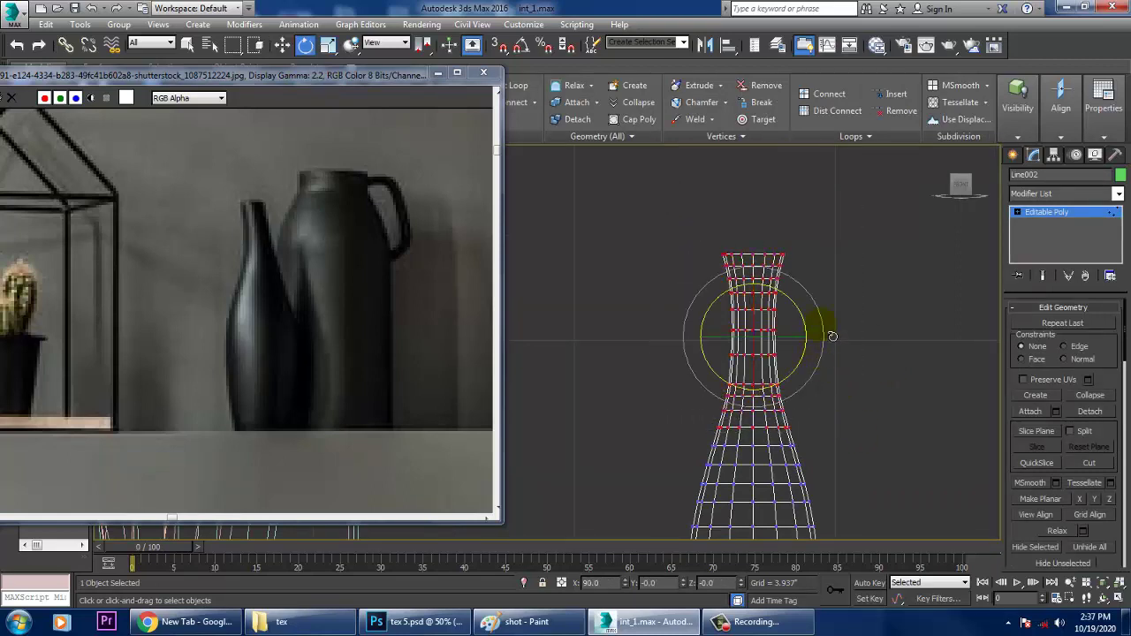
pyautogui.moveTo(832, 336); pyautogui.dragTo(833, 333)
pyautogui.press('w')
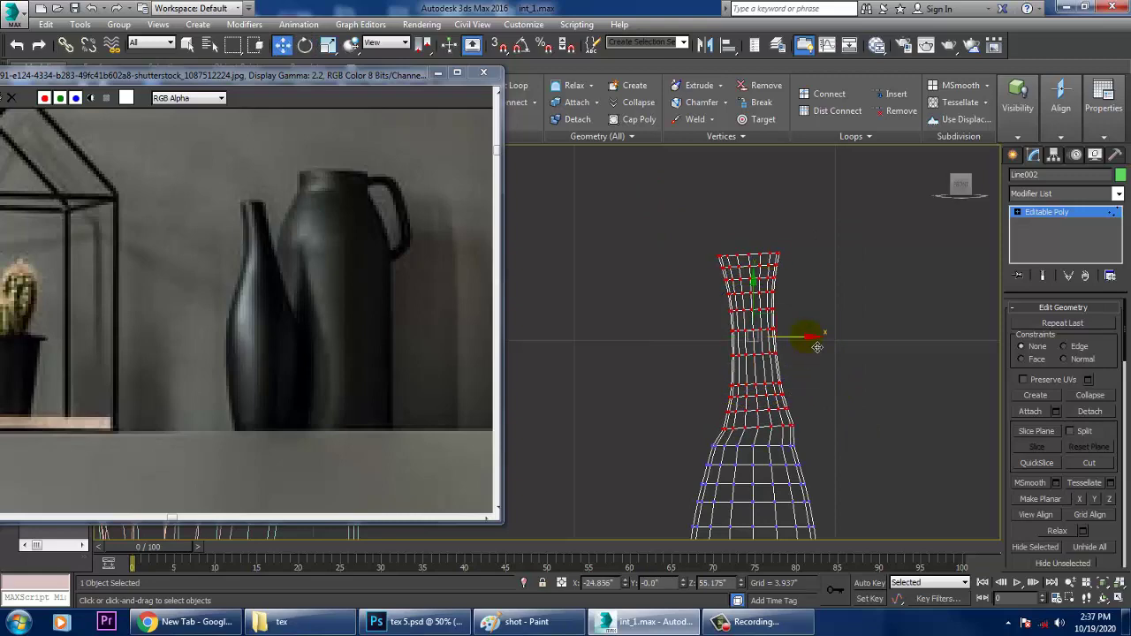
pyautogui.scroll(-3, 795, 310)
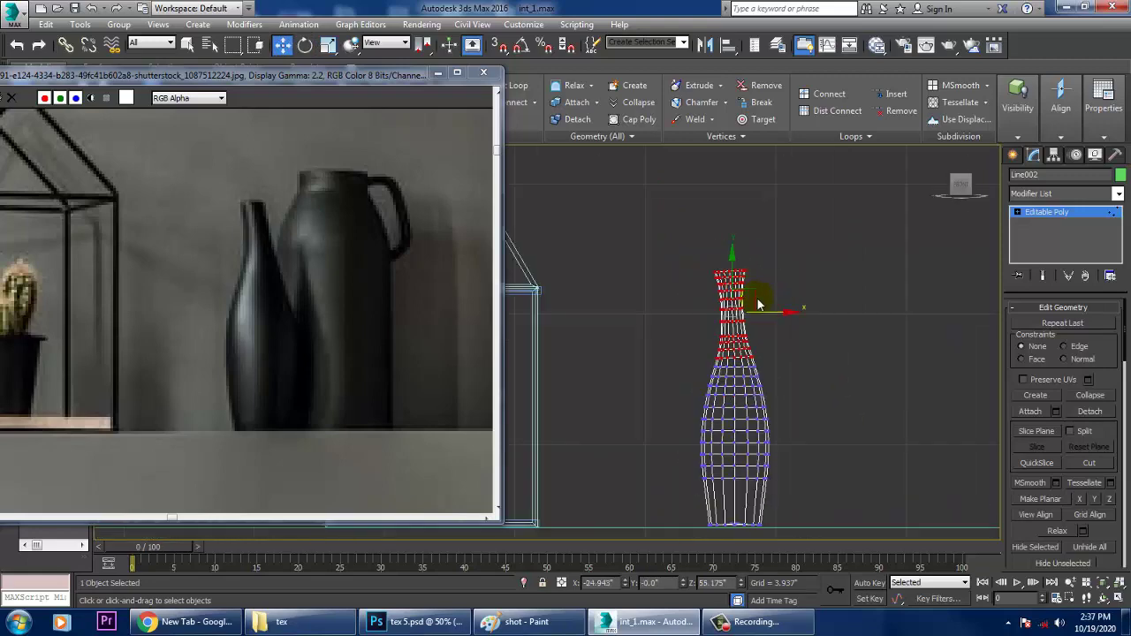
pyautogui.scroll(2, 746, 305)
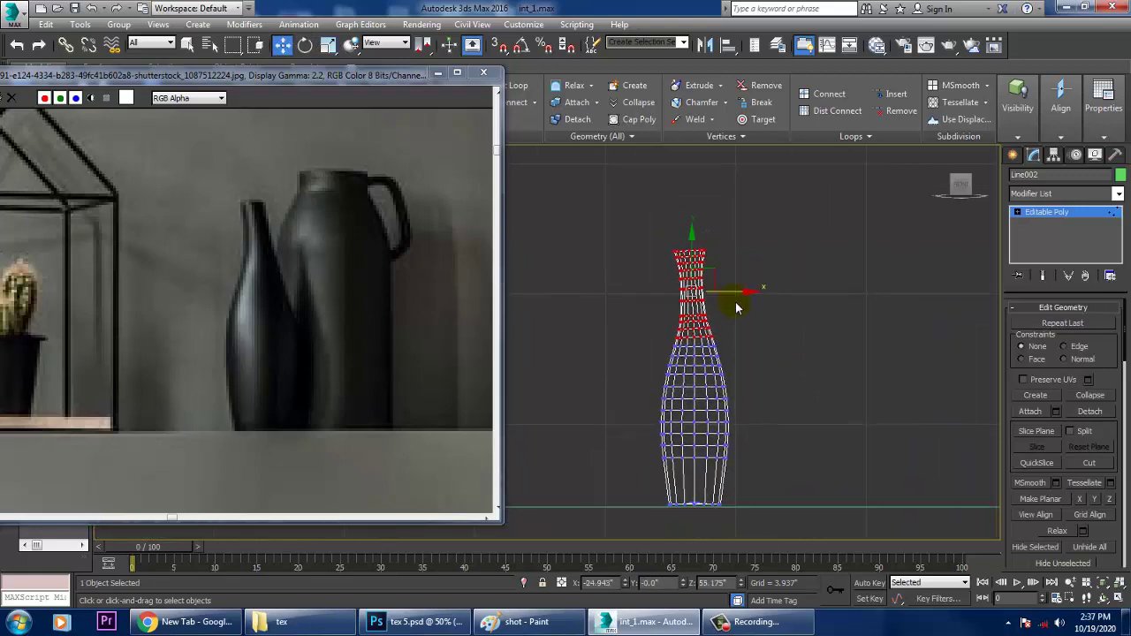
pyautogui.click(1056, 213)
pyautogui.click(1118, 193)
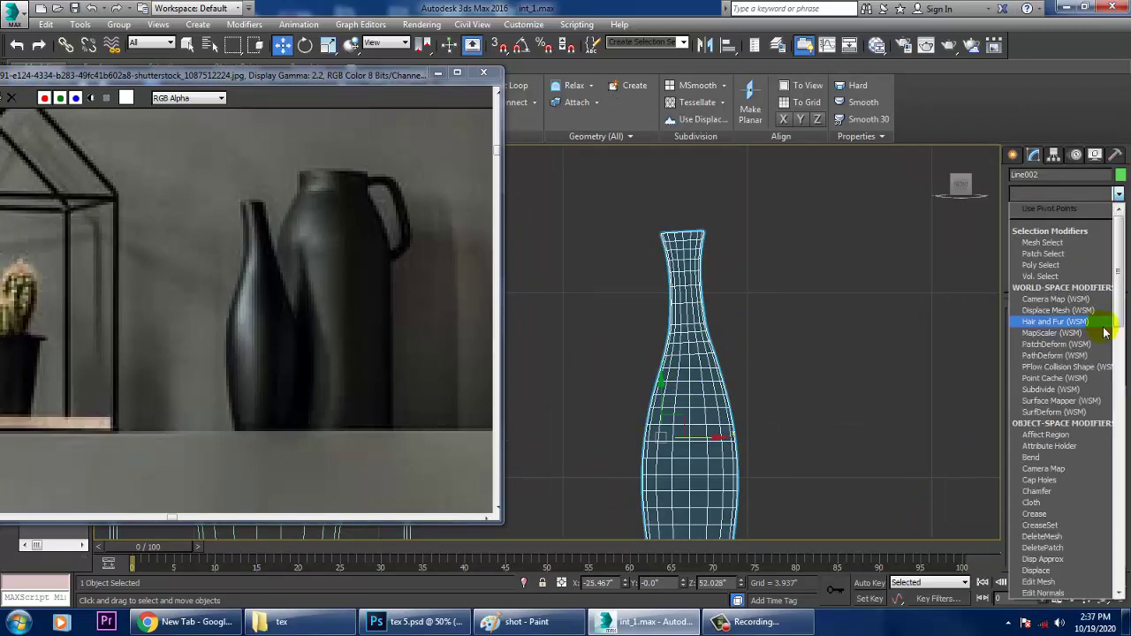
pyautogui.press('f')
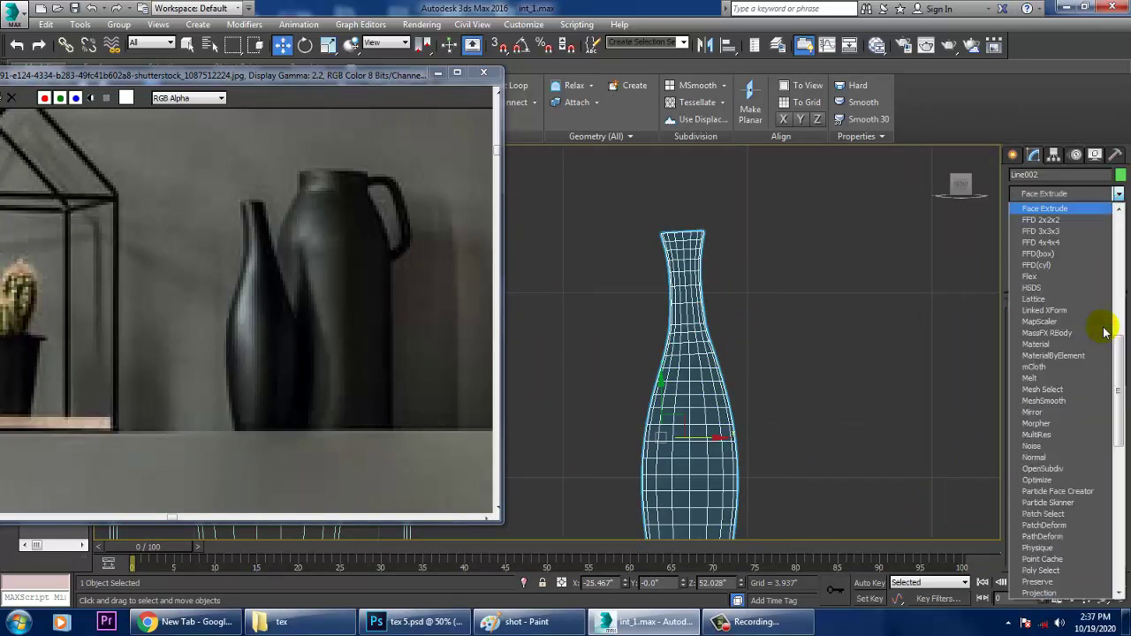
pyautogui.click(1055, 256)
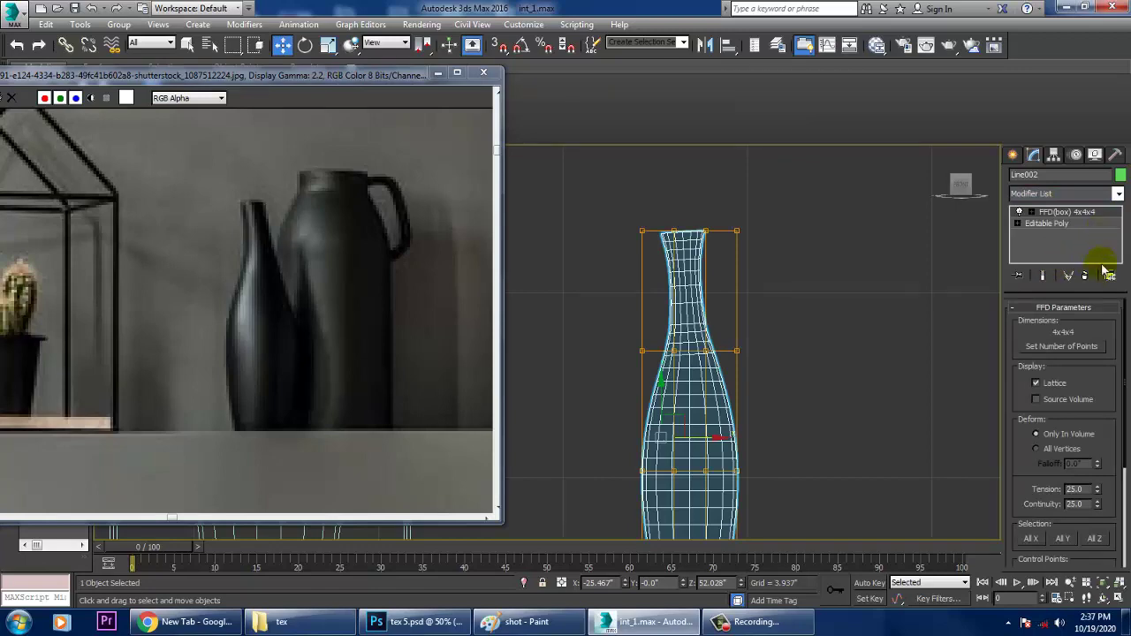
pyautogui.click(1086, 275)
# - Apply an FFD(cyl) modifier to the vase
pyautogui.click(1118, 194)
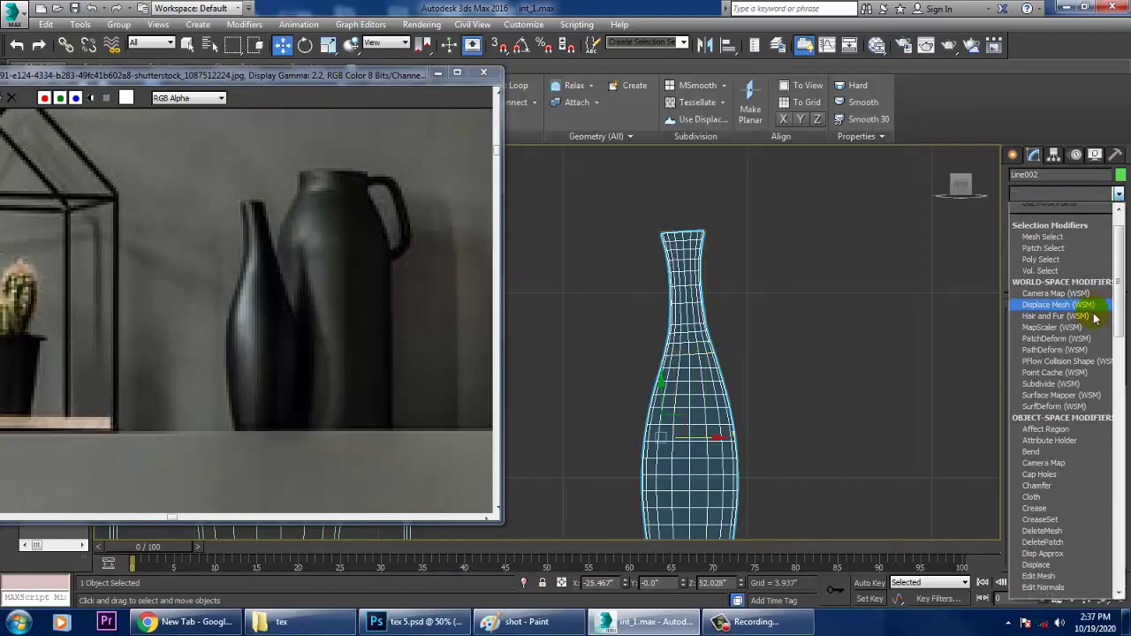
pyautogui.press('f')
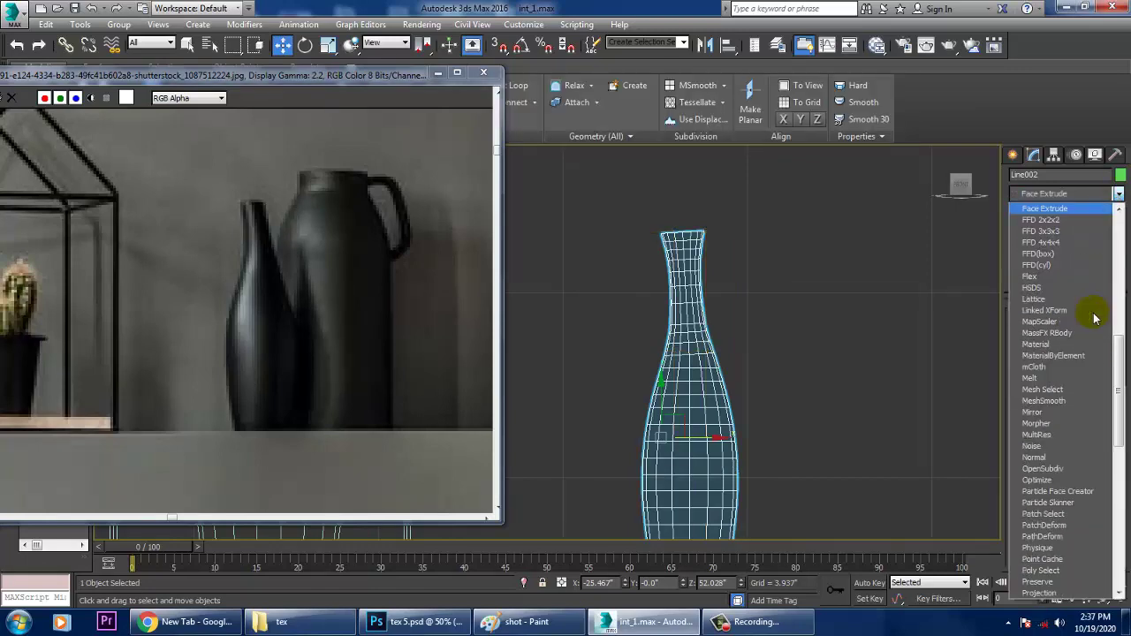
pyautogui.click(1061, 264)
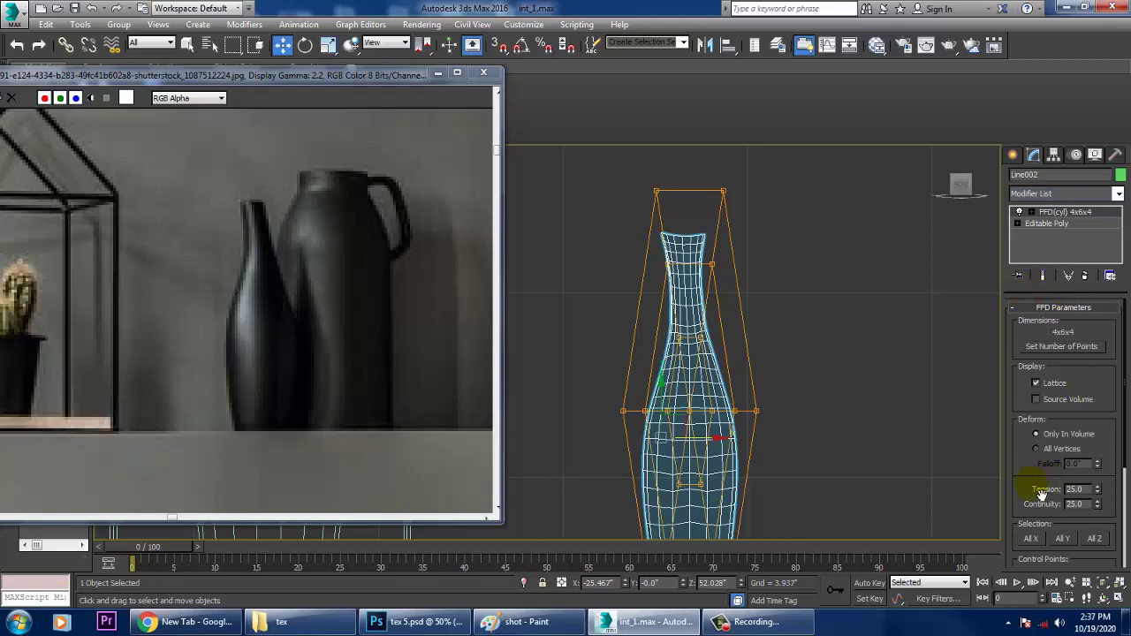
# - Remove the FFD(cyl) 4x6x4 modifier from the bottle, leaving its Editable Poly base
pyautogui.hotkey('alt', 'w')
pyautogui.middleClick(875, 527)
pyautogui.hotkey('alt', 'w')
pyautogui.press('z')
pyautogui.scroll(-4, 874, 390)
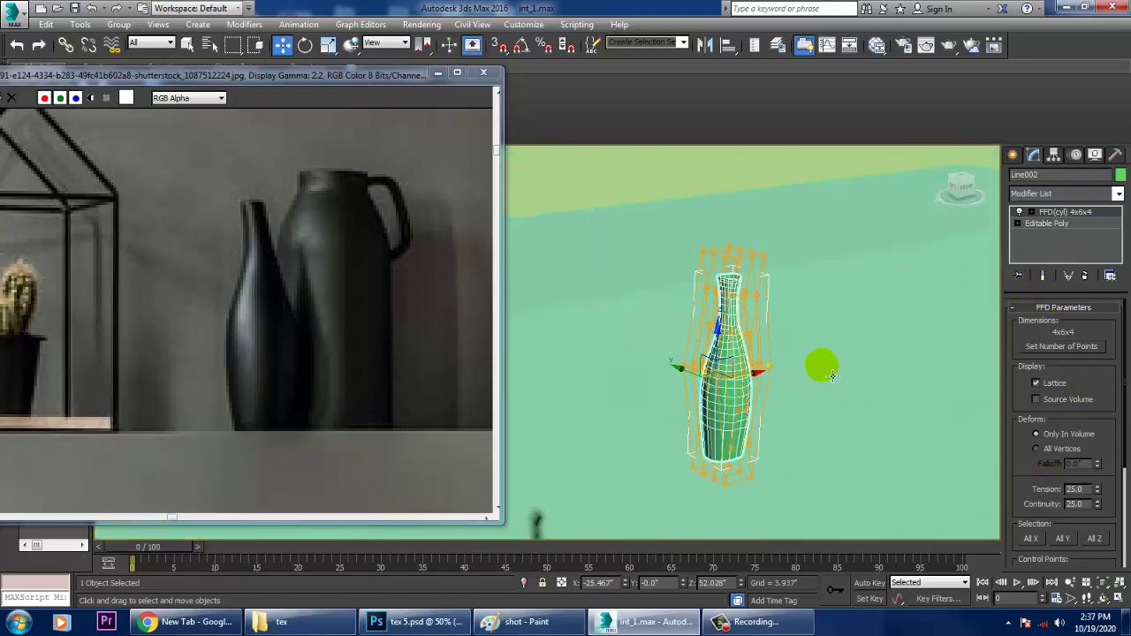
pyautogui.scroll(5, 826, 371)
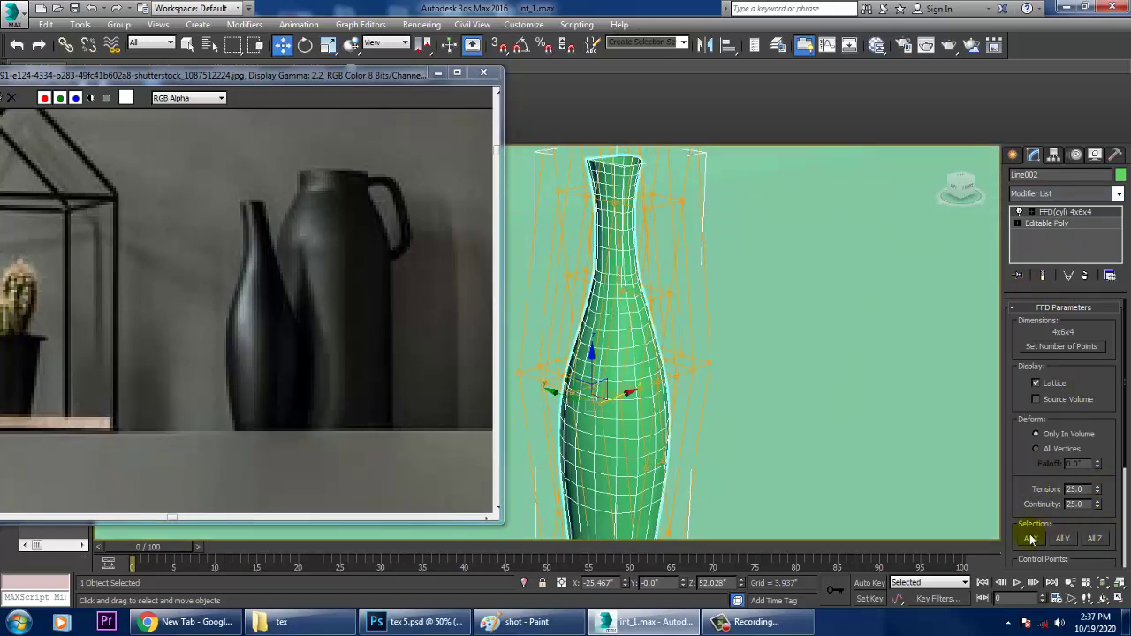
pyautogui.click(1093, 540)
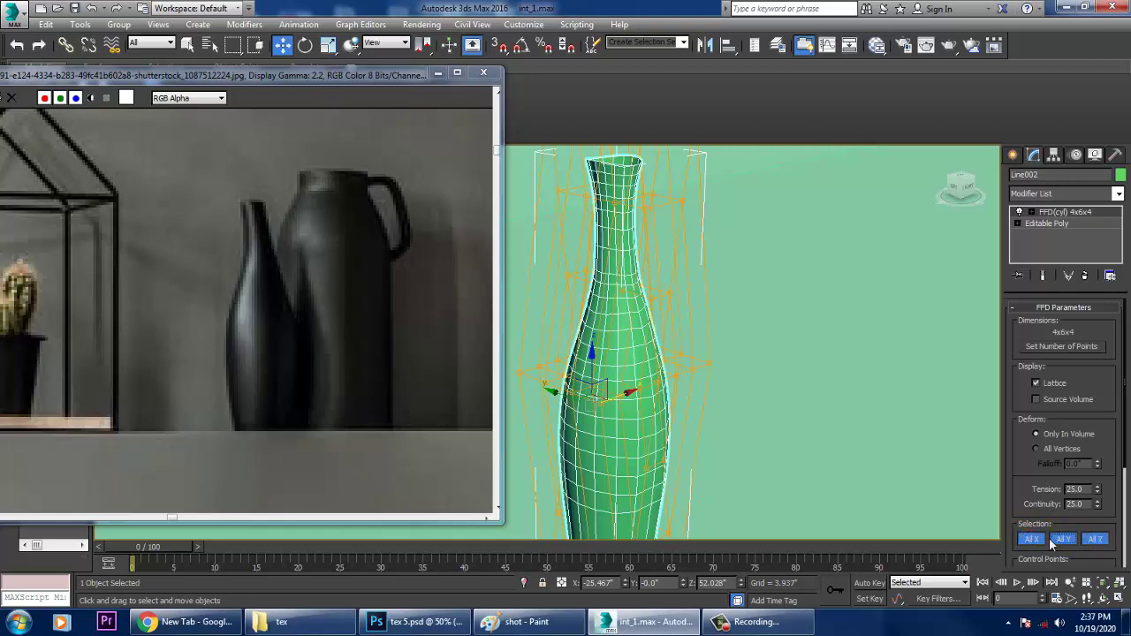
pyautogui.moveTo(1034, 486); pyautogui.dragTo(1090, 443)
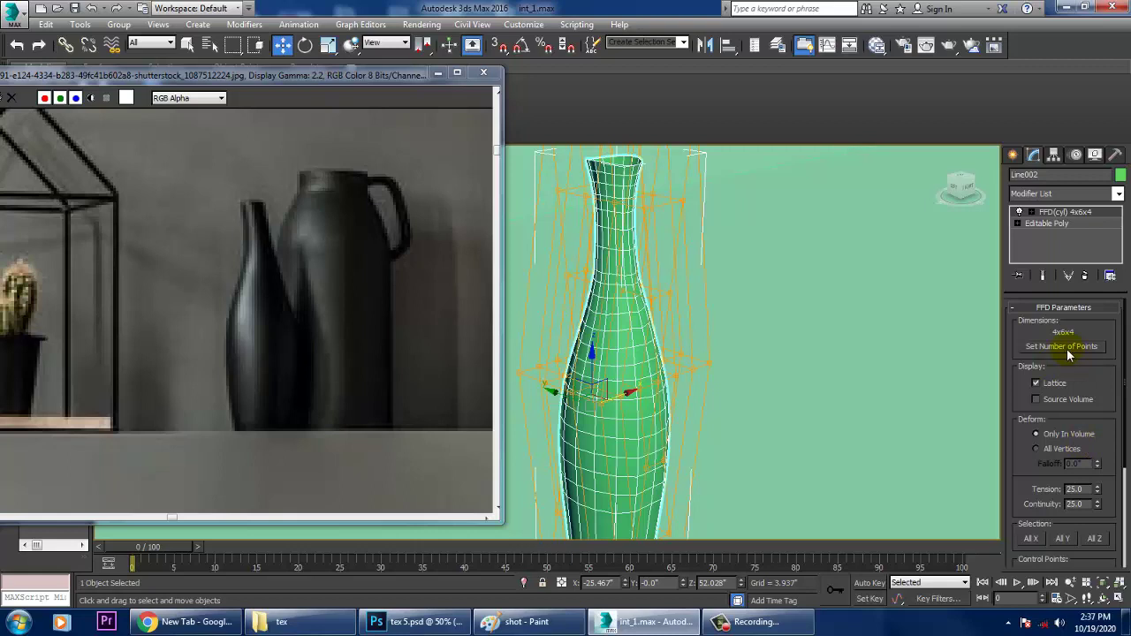
pyautogui.click(1086, 278)
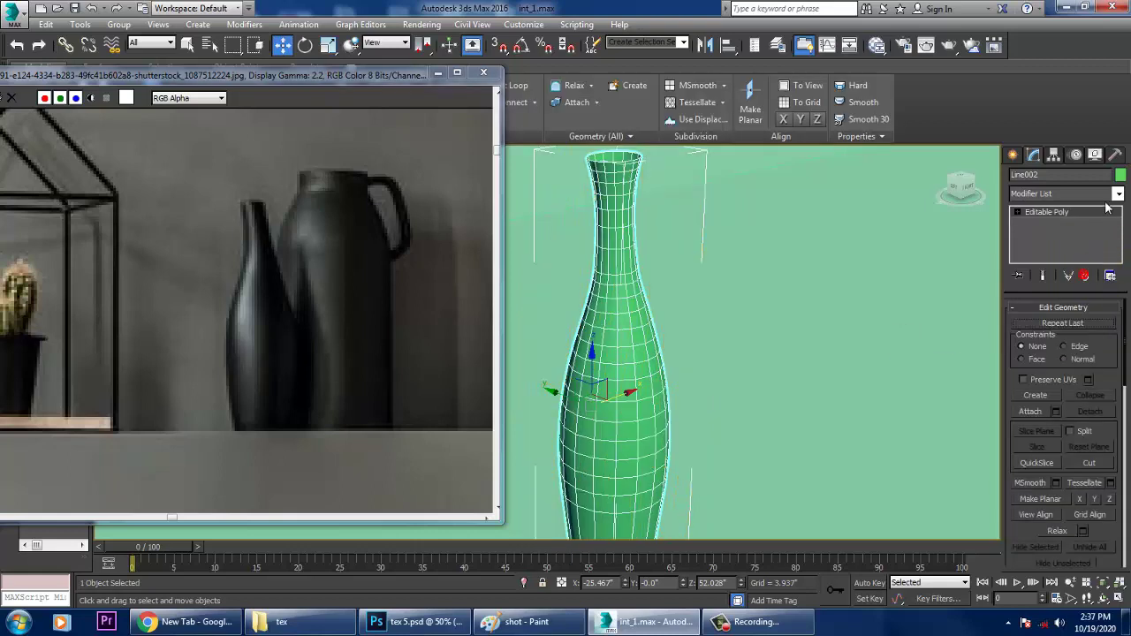
# - Apply an FFD(box) modifier to the bottle and set its lattice to 6 x 6 x 6 points
pyautogui.click(1118, 193)
pyautogui.press('f')
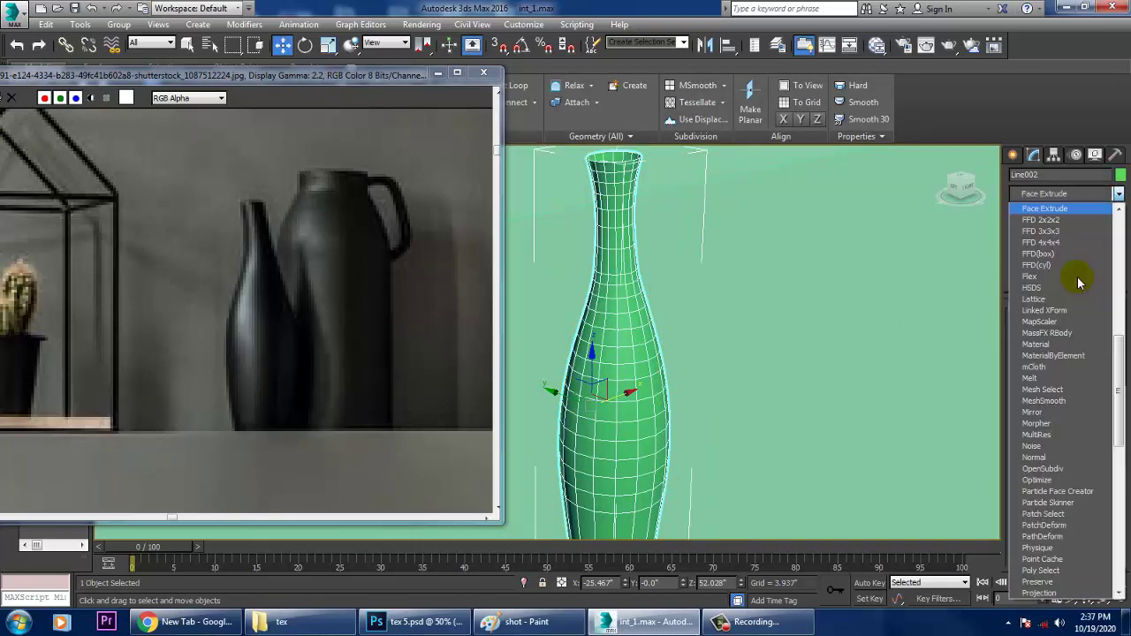
pyautogui.click(1054, 254)
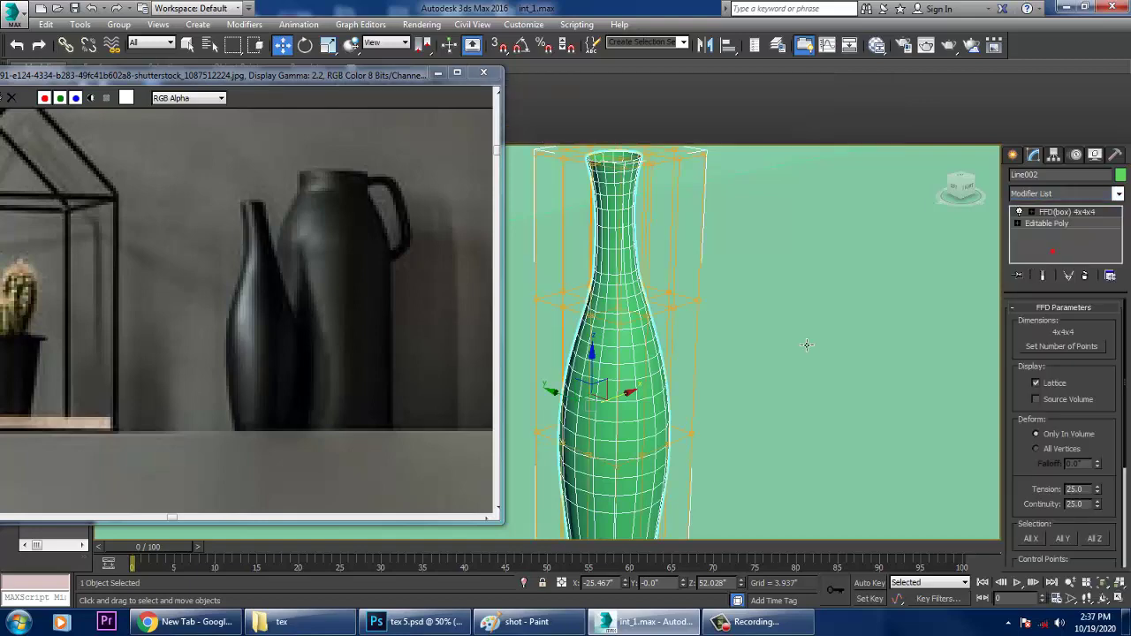
pyautogui.hotkey('alt', 'w')
pyautogui.middleClick(823, 238)
pyautogui.hotkey('alt', 'w')
pyautogui.moveTo(829, 258); pyautogui.dragTo(881, 254, button='middle')
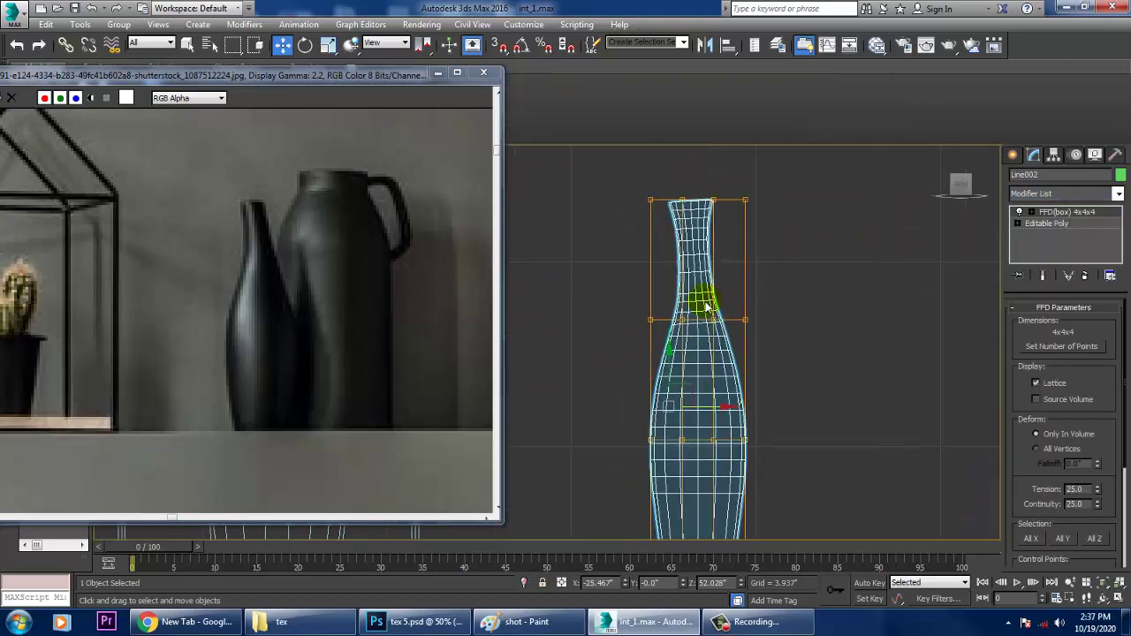
pyautogui.moveTo(810, 316); pyautogui.dragTo(804, 339, button='middle')
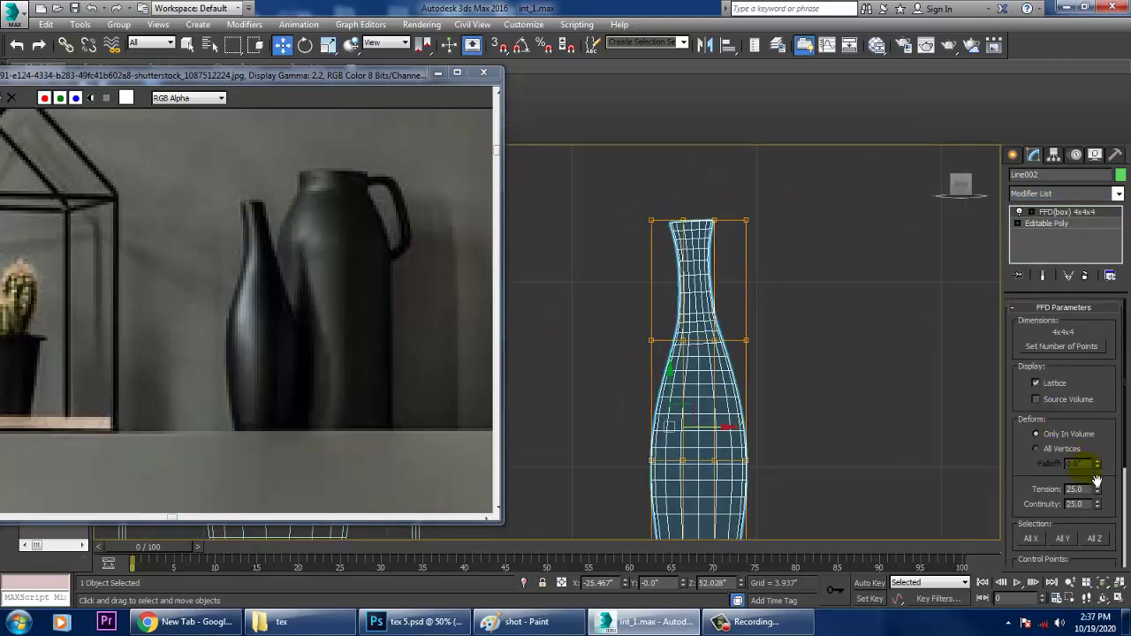
pyautogui.click(1092, 347)
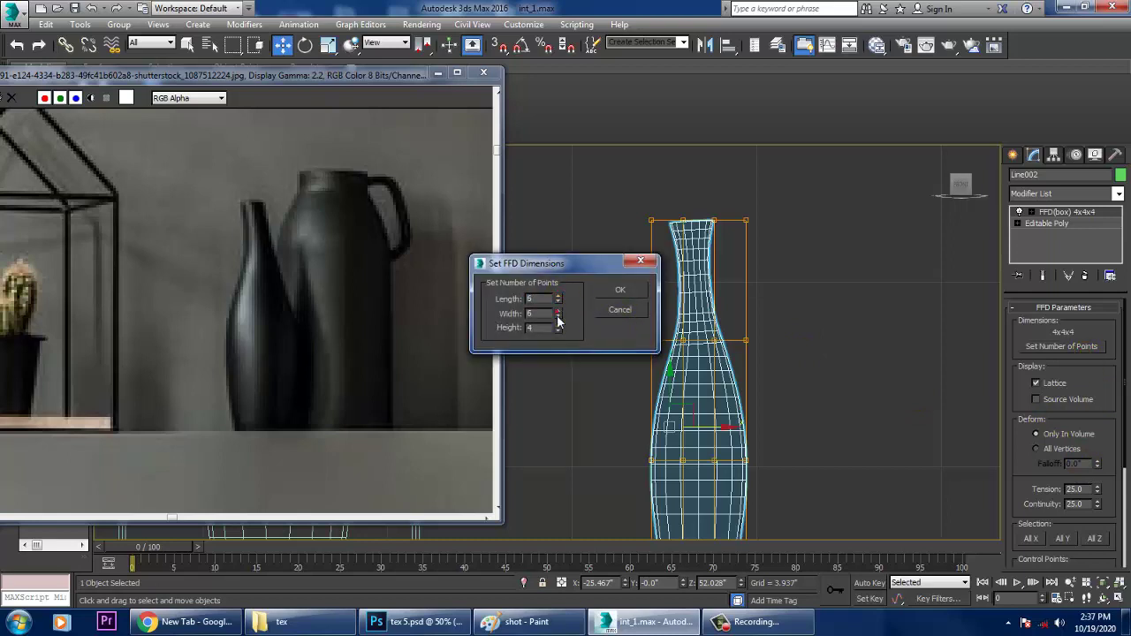
pyautogui.click(621, 292)
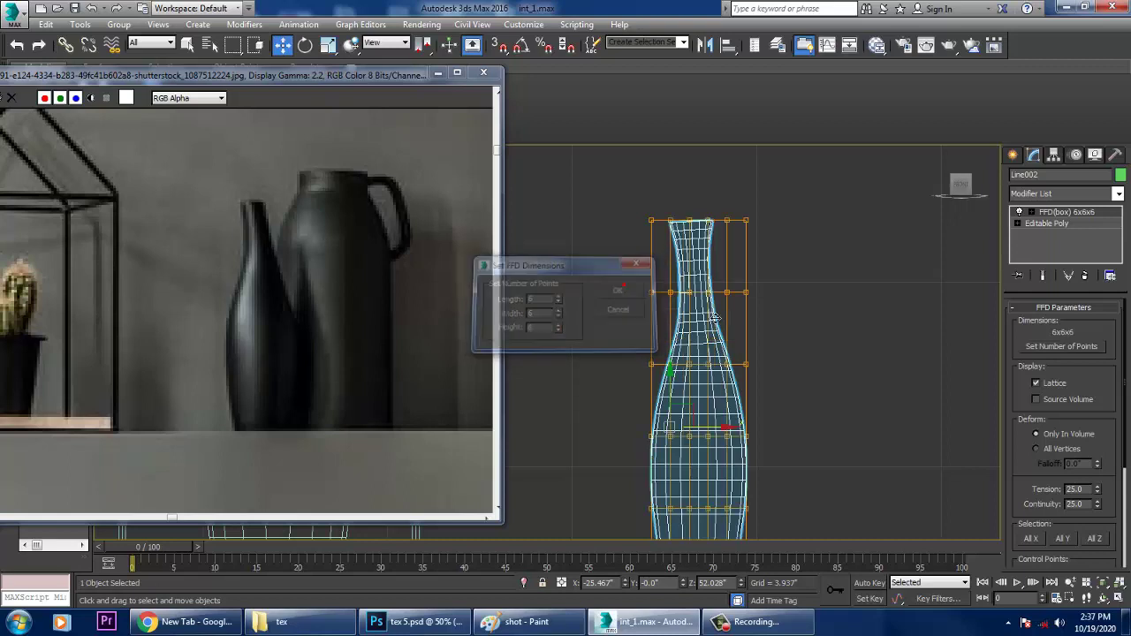
# - Rotate the top two rows of FFD control points counterclockwise in the front view to tilt the bottle's neck
pyautogui.click(1031, 212)
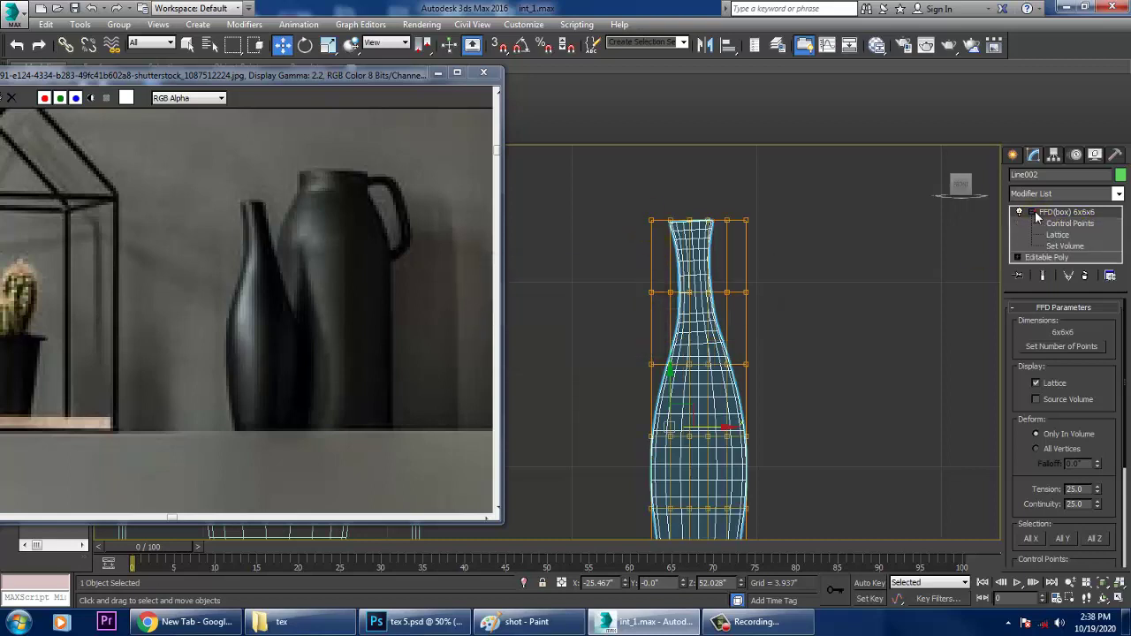
pyautogui.click(1070, 223)
pyautogui.moveTo(826, 311); pyautogui.dragTo(826, 313)
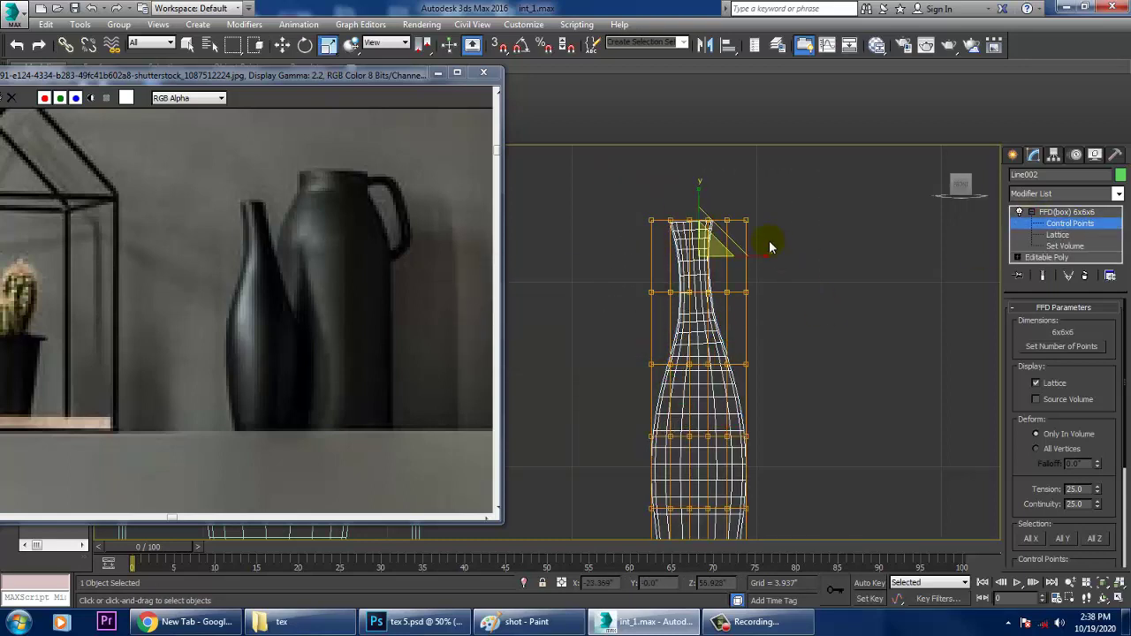
pyautogui.press('e')
pyautogui.moveTo(770, 237); pyautogui.dragTo(746, 263)
pyautogui.press('w')
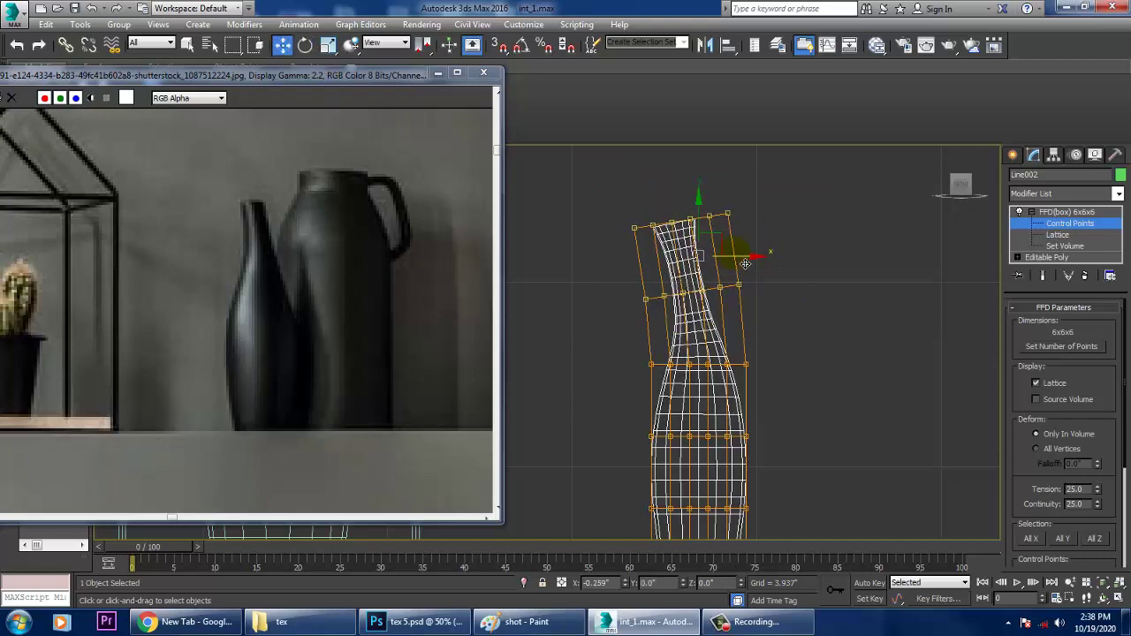
pyautogui.moveTo(746, 263); pyautogui.dragTo(806, 356, button='middle')
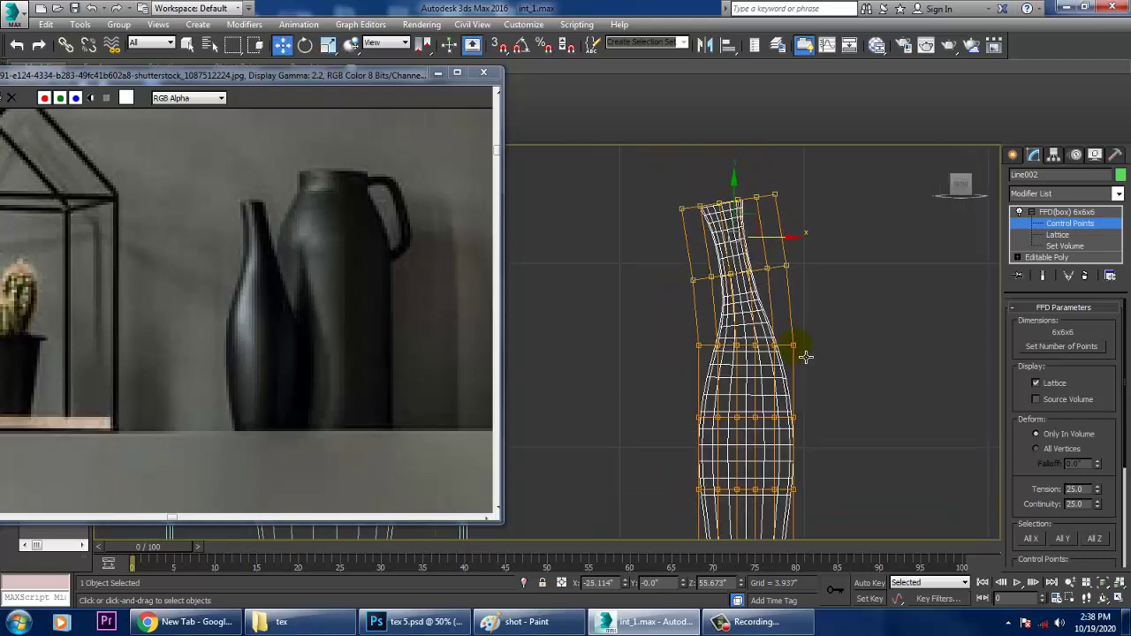
pyautogui.moveTo(815, 276); pyautogui.dragTo(823, 305, button='middle')
pyautogui.click(840, 260)
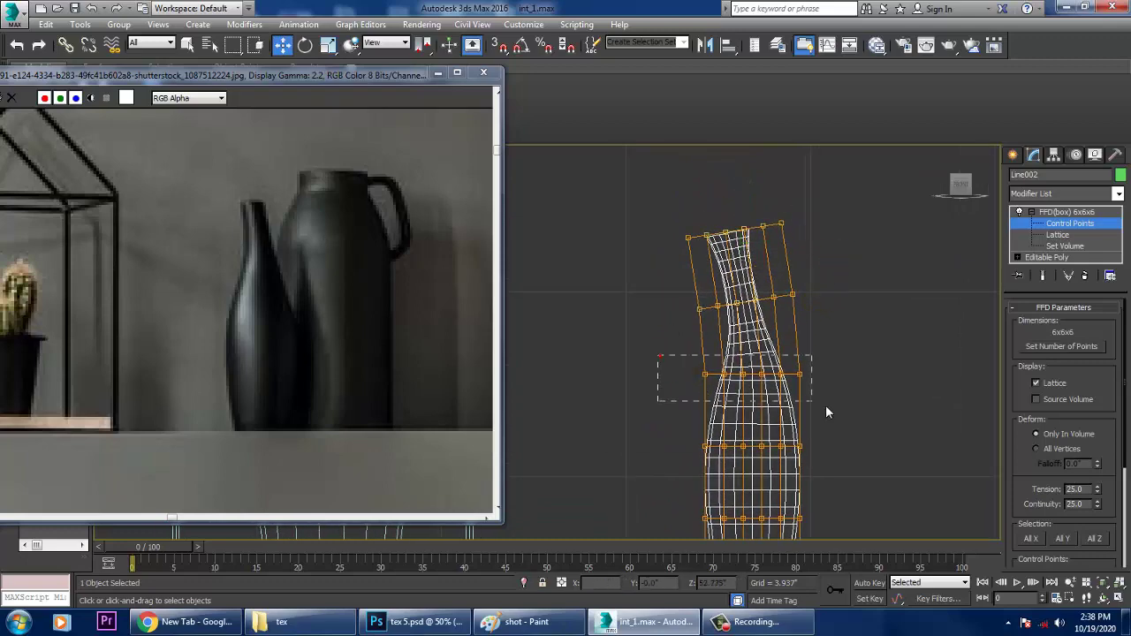
# - Scale up the second-lowest row of FFD control points slightly to widen the lower body of the bottle
pyautogui.moveTo(828, 412); pyautogui.dragTo(805, 382)
pyautogui.moveTo(849, 422); pyautogui.dragTo(830, 315, button='middle')
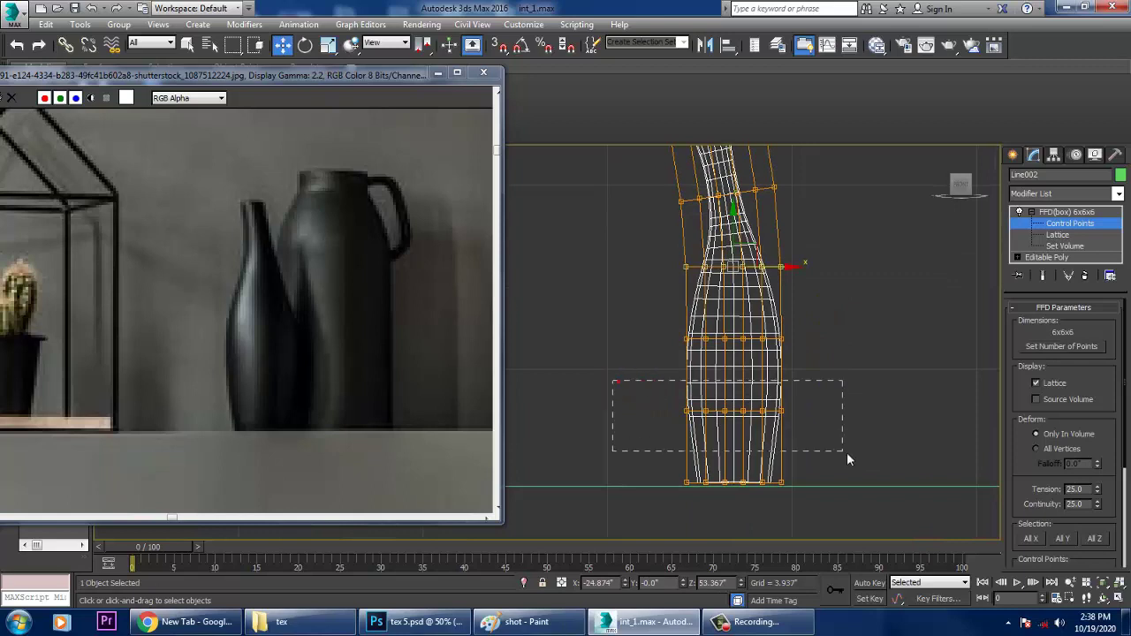
pyautogui.moveTo(847, 454); pyautogui.dragTo(846, 455)
pyautogui.press('r')
pyautogui.moveTo(754, 422); pyautogui.dragTo(746, 414)
pyautogui.moveTo(833, 448); pyautogui.dragTo(761, 451, button='middle')
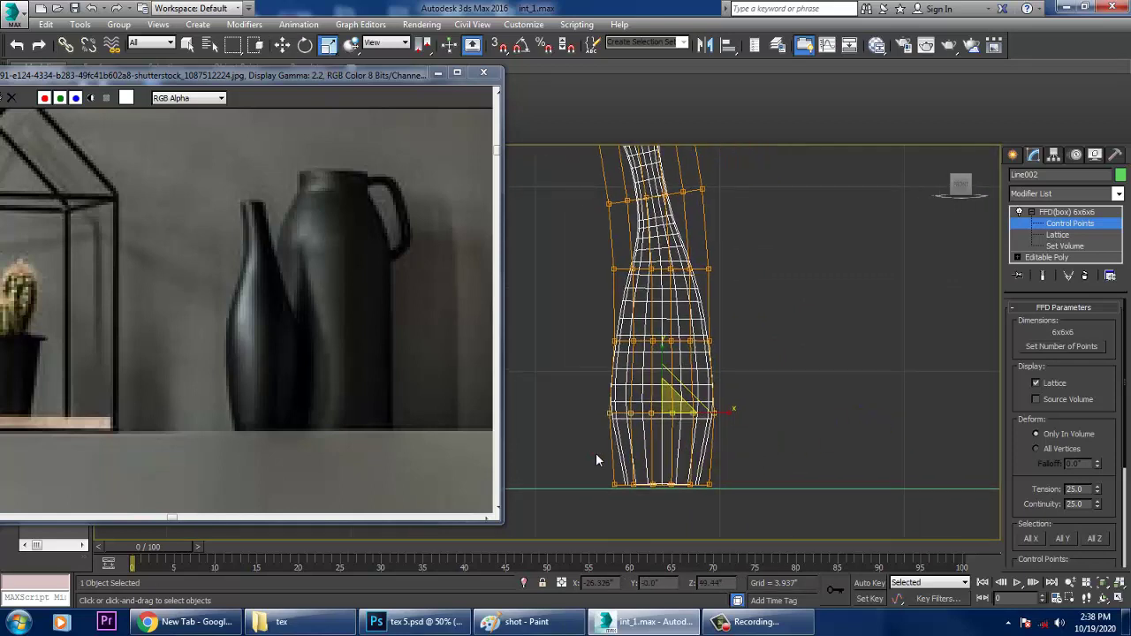
pyautogui.moveTo(595, 460); pyautogui.dragTo(676, 496)
pyautogui.press('w')
# - Leave control point editing and move the bottle along Y to about 28.57" so it stands beside the house-shaped frame
pyautogui.hotkey('alt', 'w')
pyautogui.rightClick(887, 473)
pyautogui.hotkey('alt', 'w')
pyautogui.scroll(-4, 868, 446)
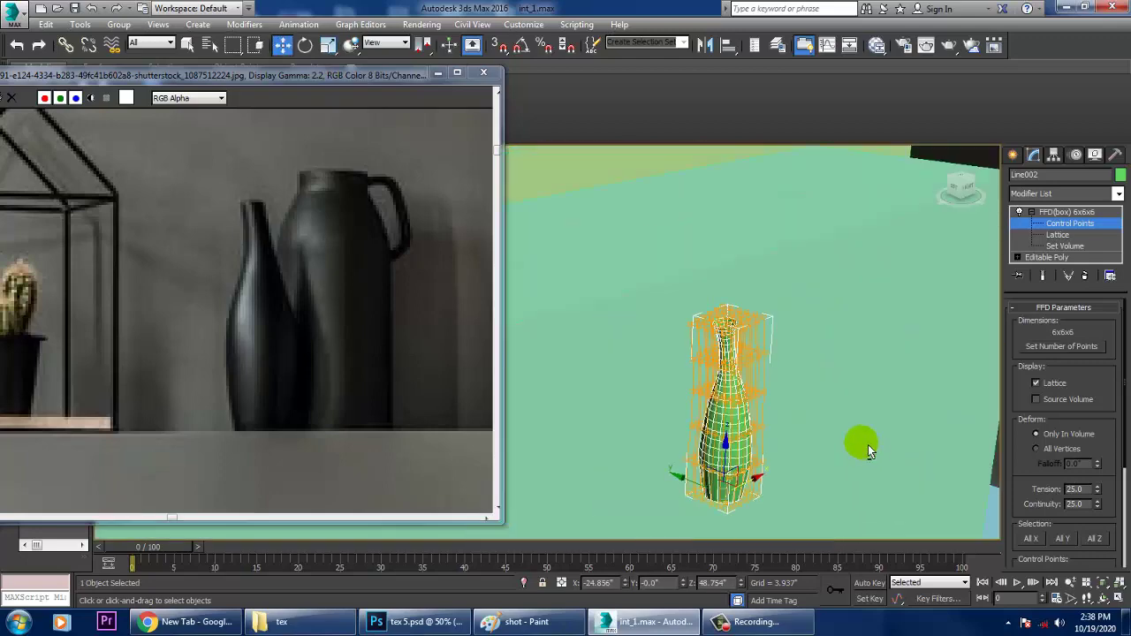
pyautogui.scroll(-5, 868, 444)
pyautogui.keyDown('alt'); pyautogui.moveTo(868, 445); pyautogui.dragTo(839, 430, button='middle'); pyautogui.keyUp('alt')
pyautogui.click(1045, 227)
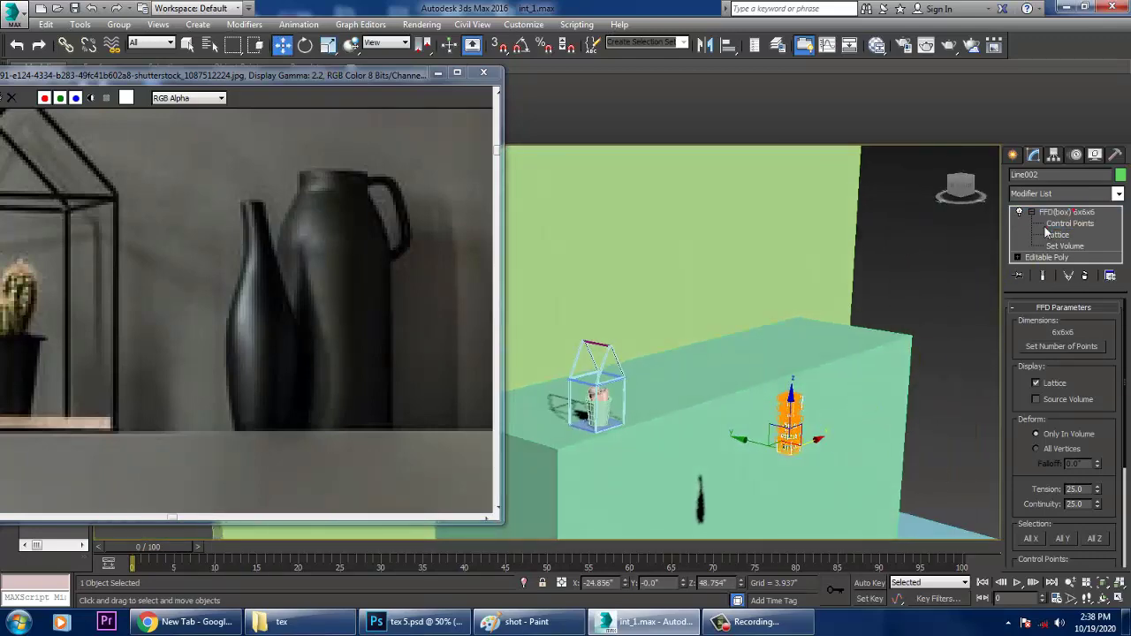
pyautogui.scroll(3, 784, 431)
pyautogui.moveTo(775, 444); pyautogui.dragTo(566, 402)
pyautogui.press('z')
pyautogui.keyDown('alt'); pyautogui.moveTo(732, 397); pyautogui.dragTo(685, 413, button='middle'); pyautogui.keyUp('alt')
pyautogui.scroll(-5, 621, 411)
pyautogui.scroll(3, 692, 409)
pyautogui.scroll(-3, 636, 417)
pyautogui.scroll(4, 685, 414)
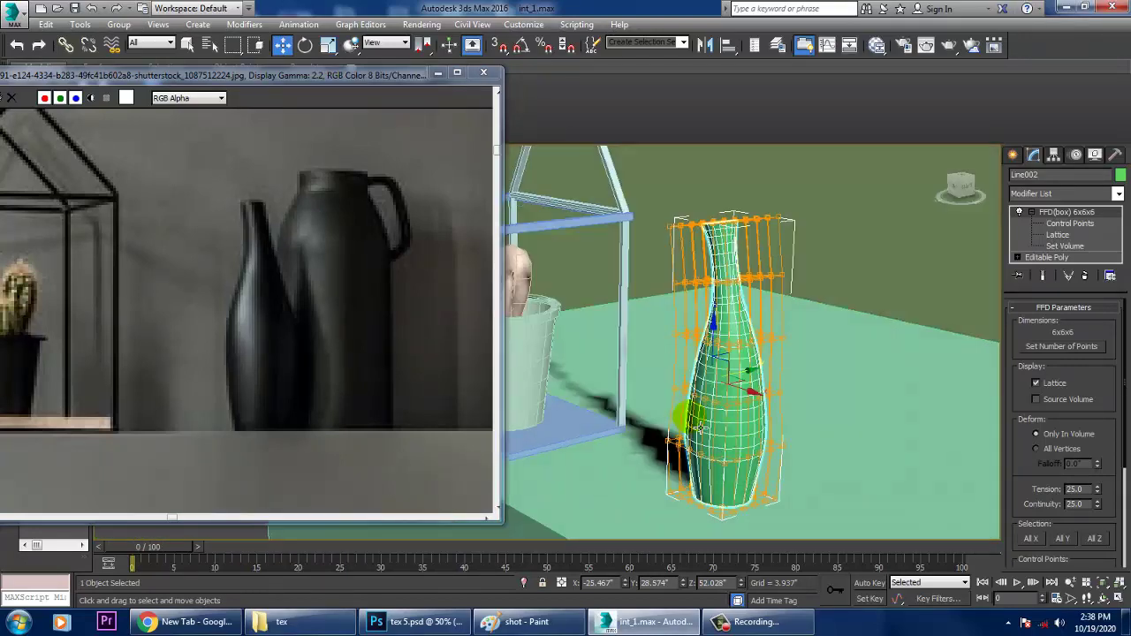
# - Convert the bottle to an Editable Poly, collapsing its FFD(box) modifier
pyautogui.rightClick(733, 346)
pyautogui.moveTo(799, 486)
pyautogui.click(914, 499)
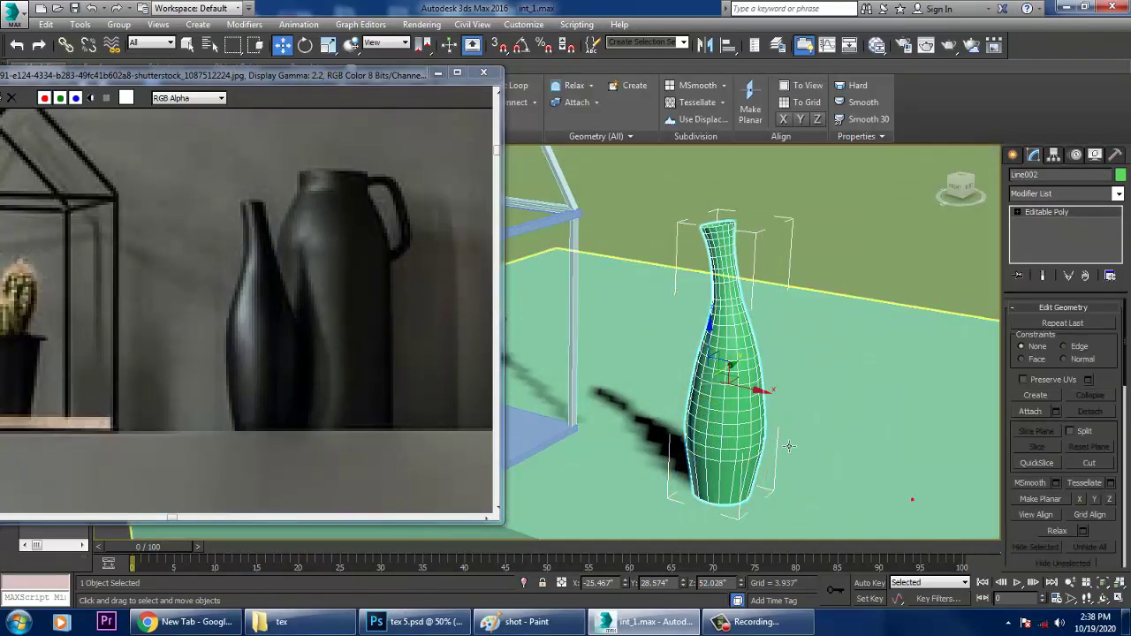
pyautogui.scroll(-5, 788, 447)
pyautogui.scroll(3, 795, 456)
pyautogui.keyDown('alt'); pyautogui.moveTo(758, 453); pyautogui.dragTo(579, 451, button='middle'); pyautogui.keyUp('alt')
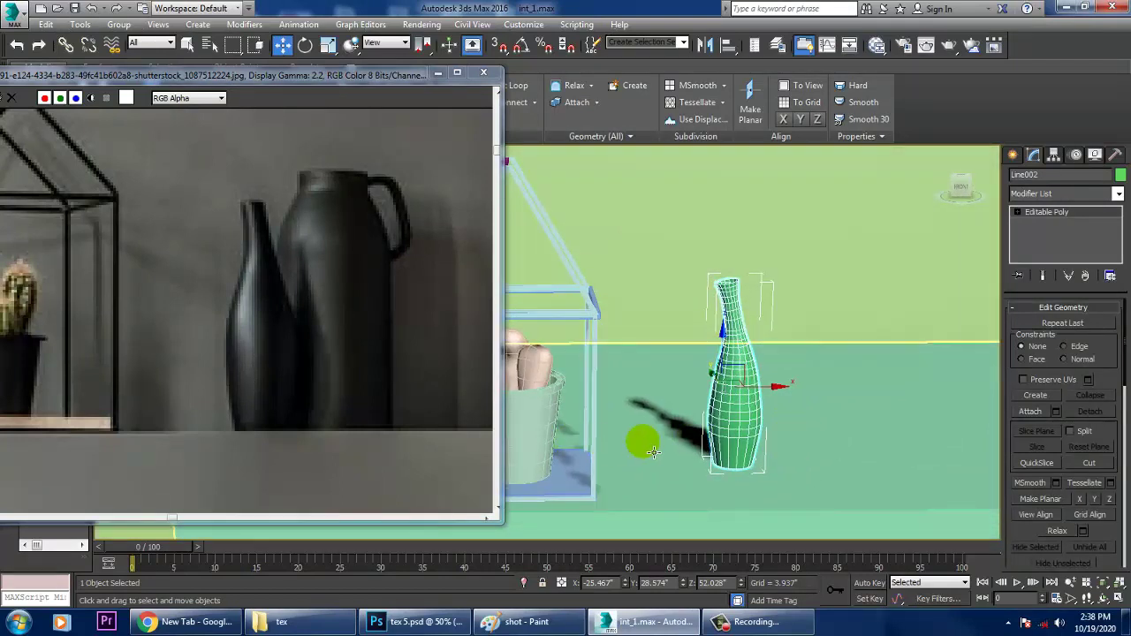
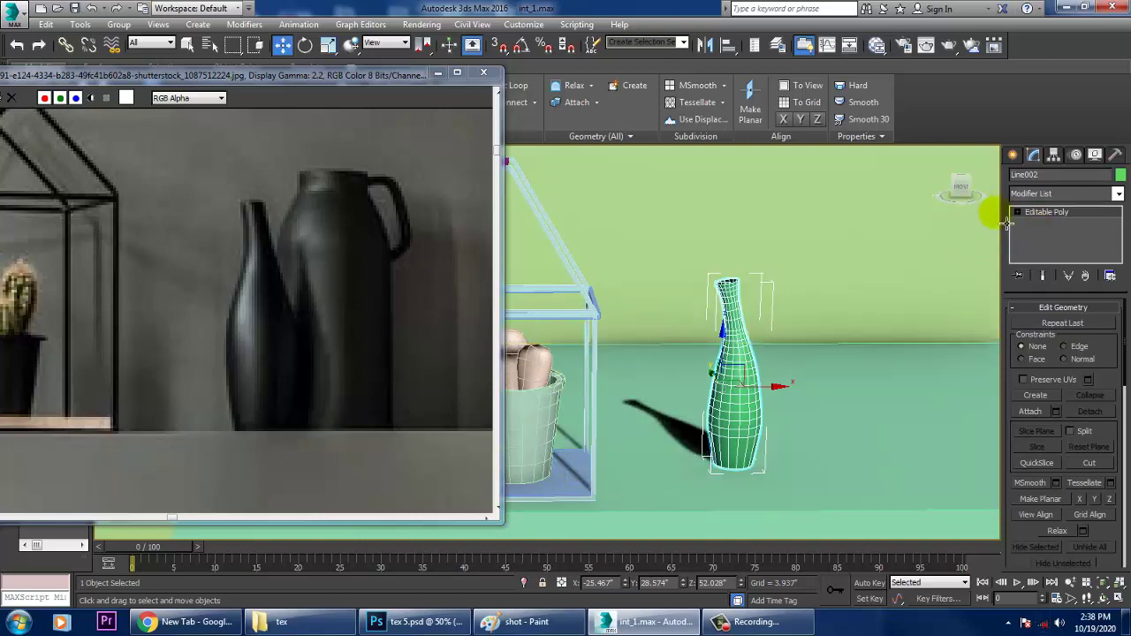
# - Create a cylinder on the shelf next to the bottle, about 1.77" in radius and 6.73" high
pyautogui.click(1012, 155)
pyautogui.click(1017, 177)
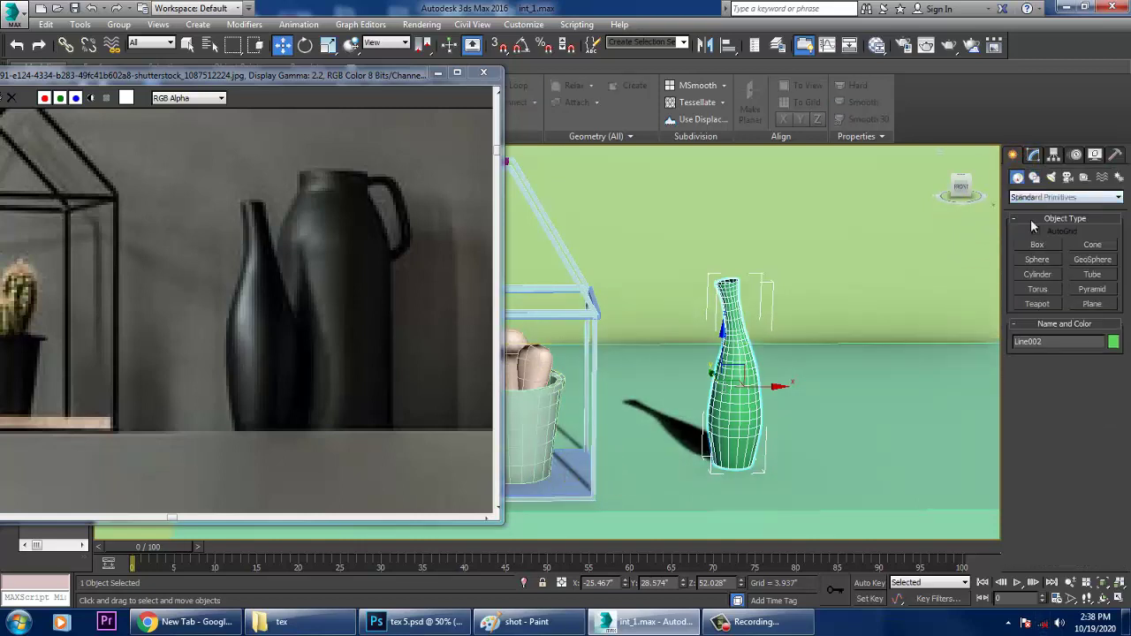
pyautogui.click(1046, 278)
pyautogui.keyDown('alt'); pyautogui.moveTo(852, 454); pyautogui.dragTo(803, 476, button='middle'); pyautogui.keyUp('alt')
pyautogui.moveTo(795, 434)
pyautogui.mouseDown()
pyautogui.moveTo(819, 441)
pyautogui.moveTo(809, 439)
pyautogui.mouseUp()
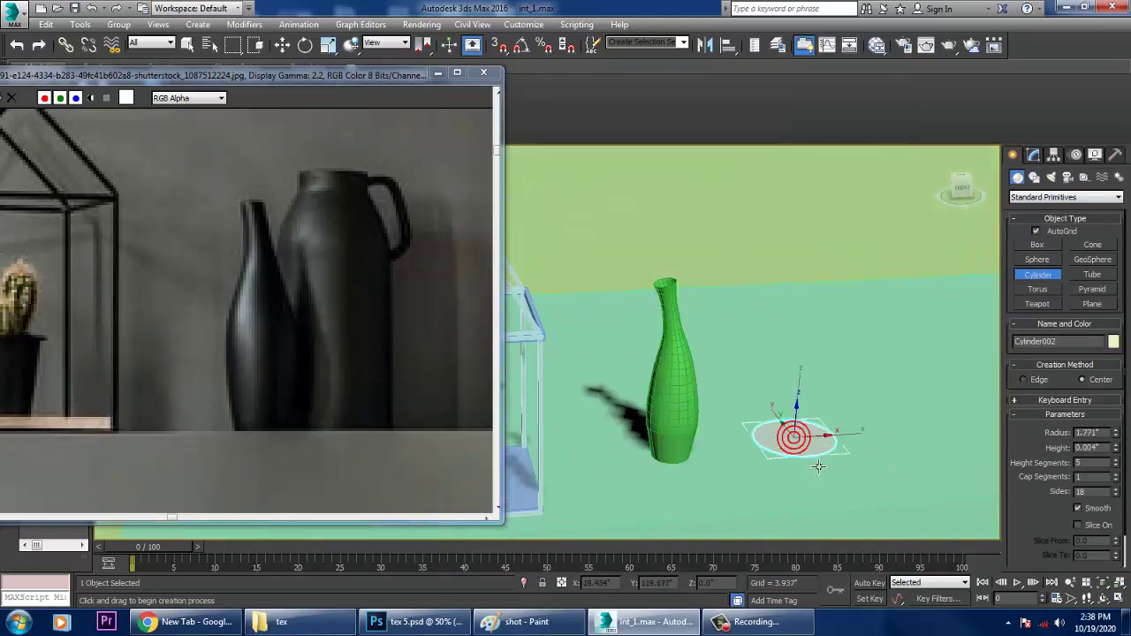
pyautogui.click(818, 306)
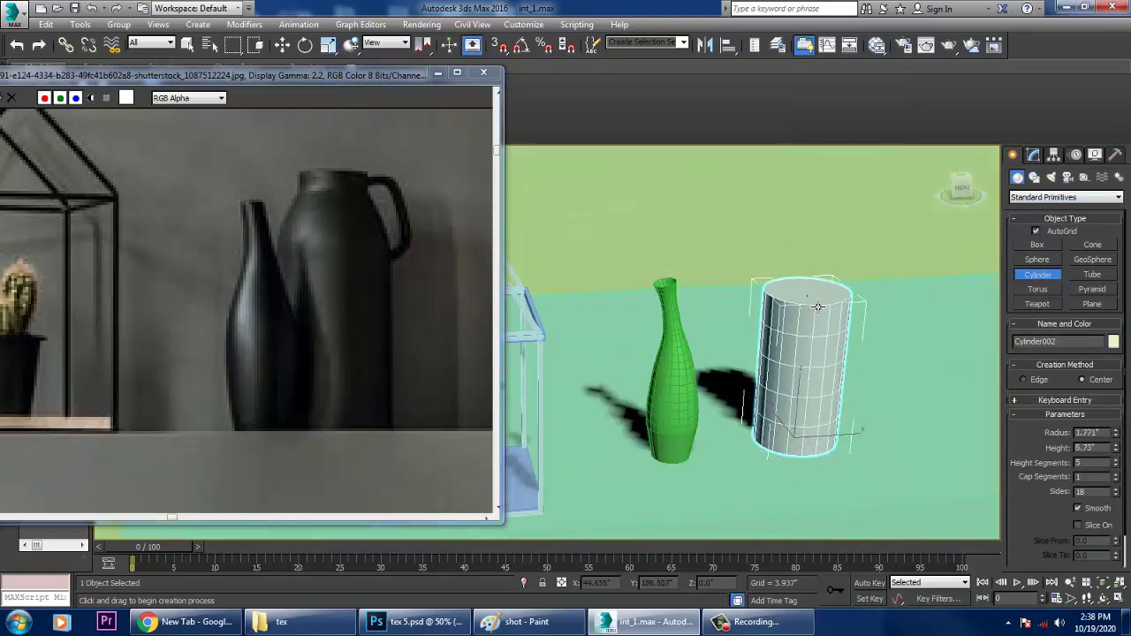
pyautogui.rightClick(818, 306)
# - Move the cylinder closer to the bottle in the front view, to about X -21.04"
pyautogui.keyDown('alt'); pyautogui.moveTo(833, 424); pyautogui.dragTo(823, 402, button='middle'); pyautogui.keyUp('alt')
pyautogui.hotkey('alt', 'w')
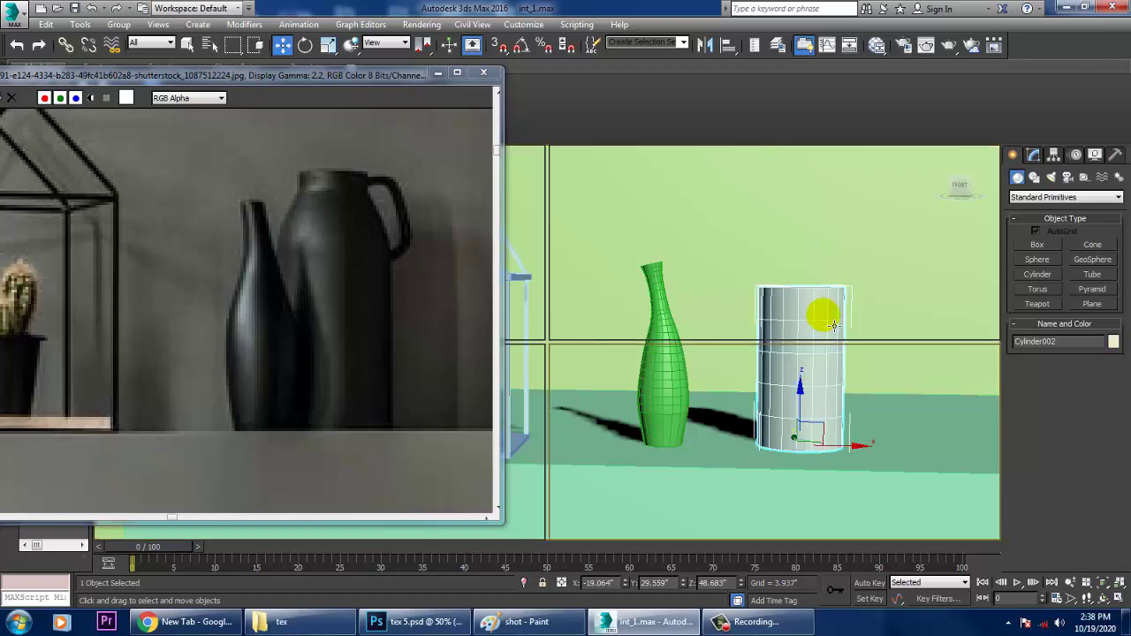
pyautogui.rightClick(855, 272)
pyautogui.hotkey('alt', 'w')
pyautogui.moveTo(676, 327); pyautogui.dragTo(846, 318, button='middle')
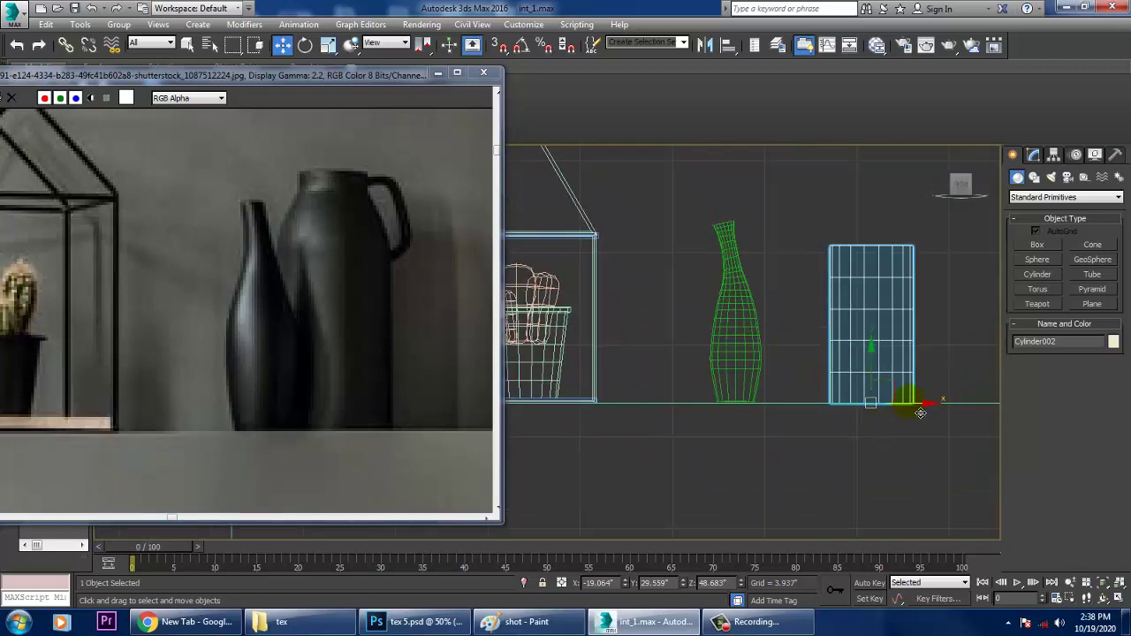
pyautogui.moveTo(906, 398); pyautogui.dragTo(877, 404)
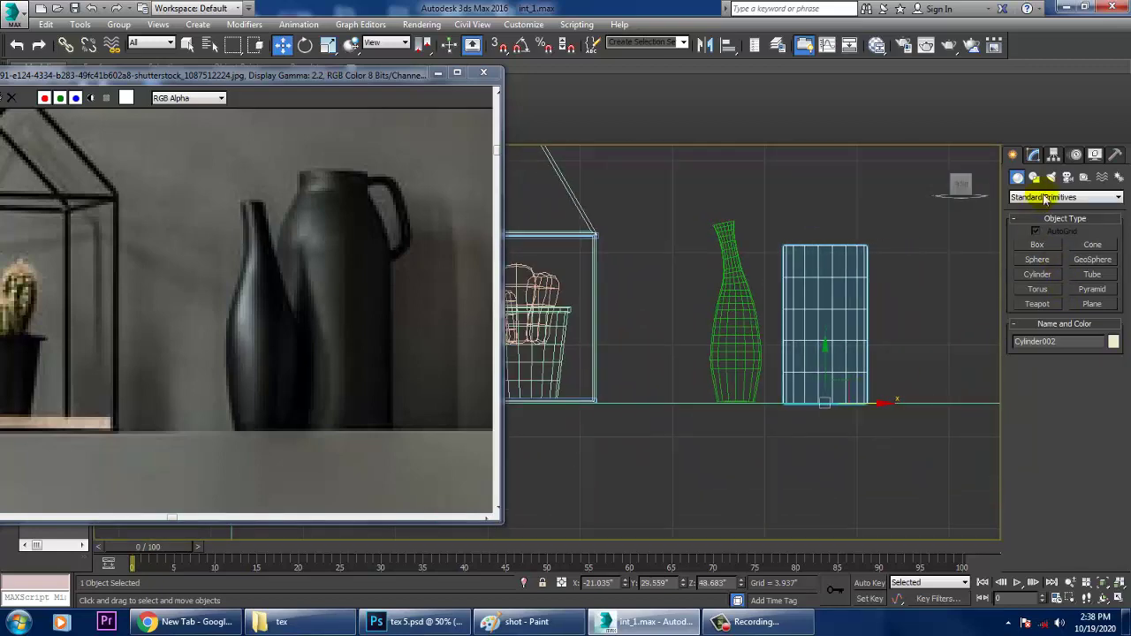
# - Set the cylinder's radius to 1.806" and its height segments to 3
pyautogui.click(1033, 156)
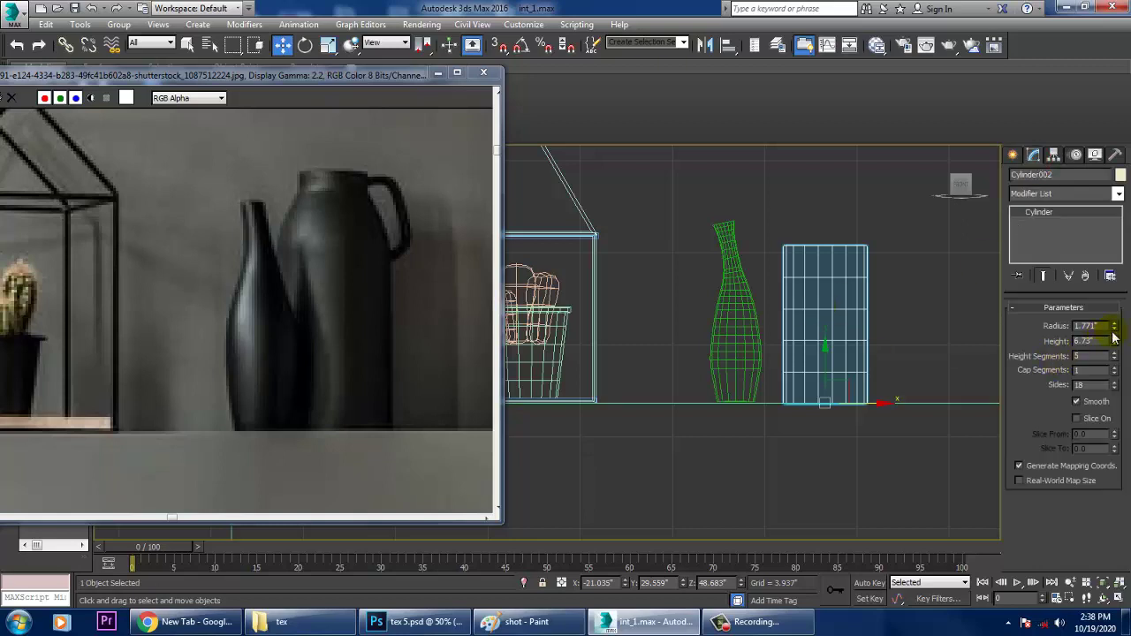
pyautogui.moveTo(1114, 327); pyautogui.dragTo(1125, 336)
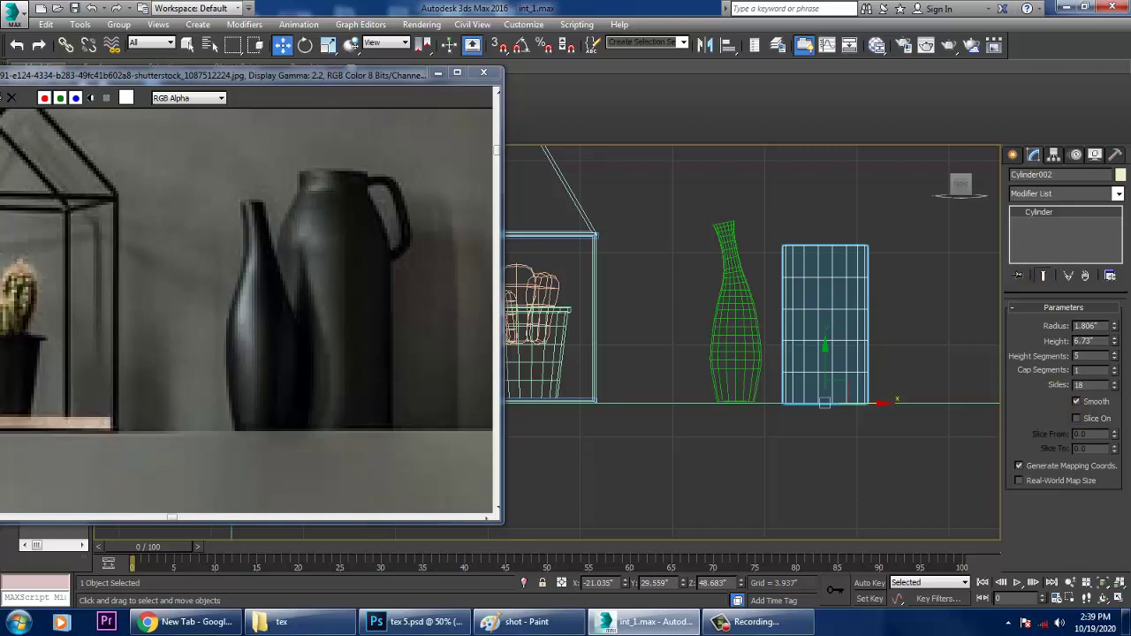
pyautogui.click(1116, 355)
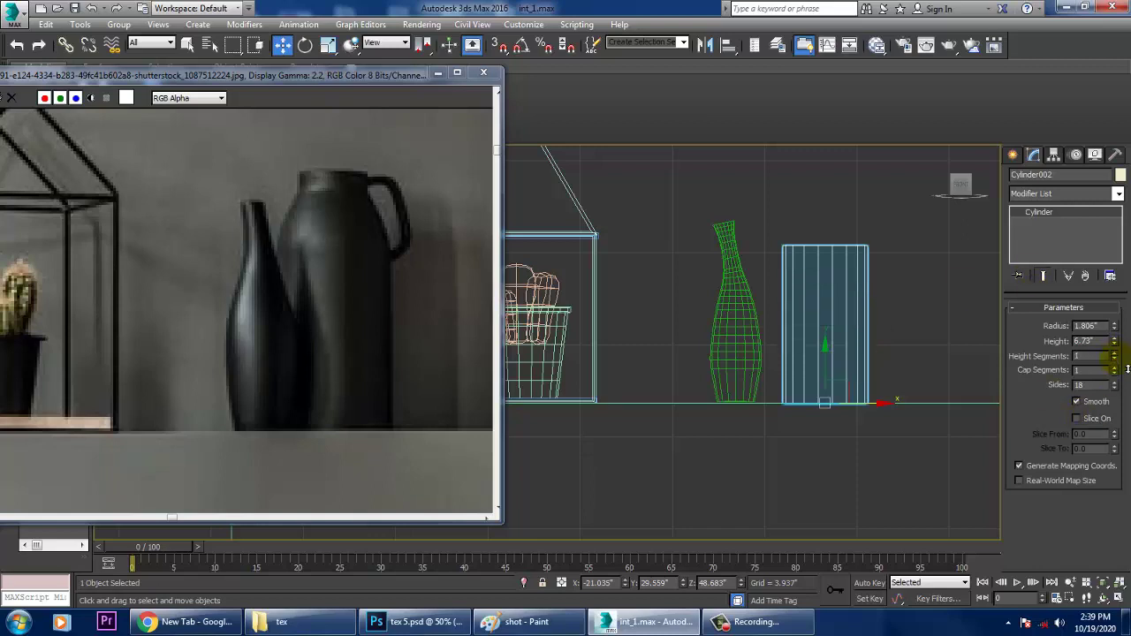
pyautogui.click(1115, 353)
# - Convert the cylinder to an Editable Poly and enter vertex editing
pyautogui.rightClick(802, 289)
pyautogui.moveTo(848, 412)
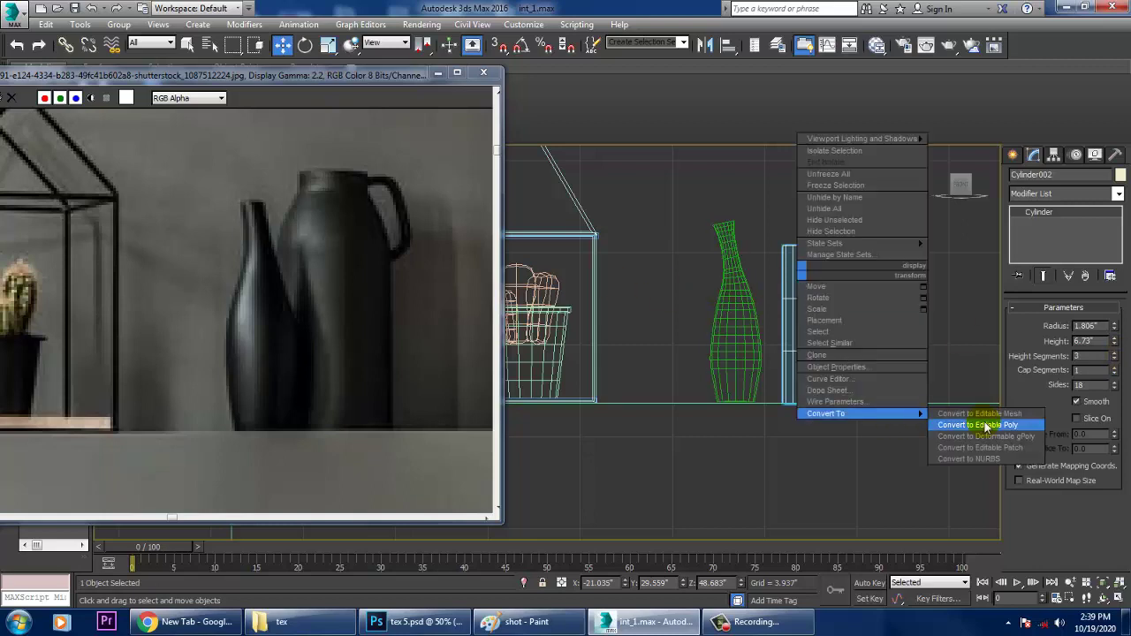
pyautogui.click(888, 422)
pyautogui.press('1')
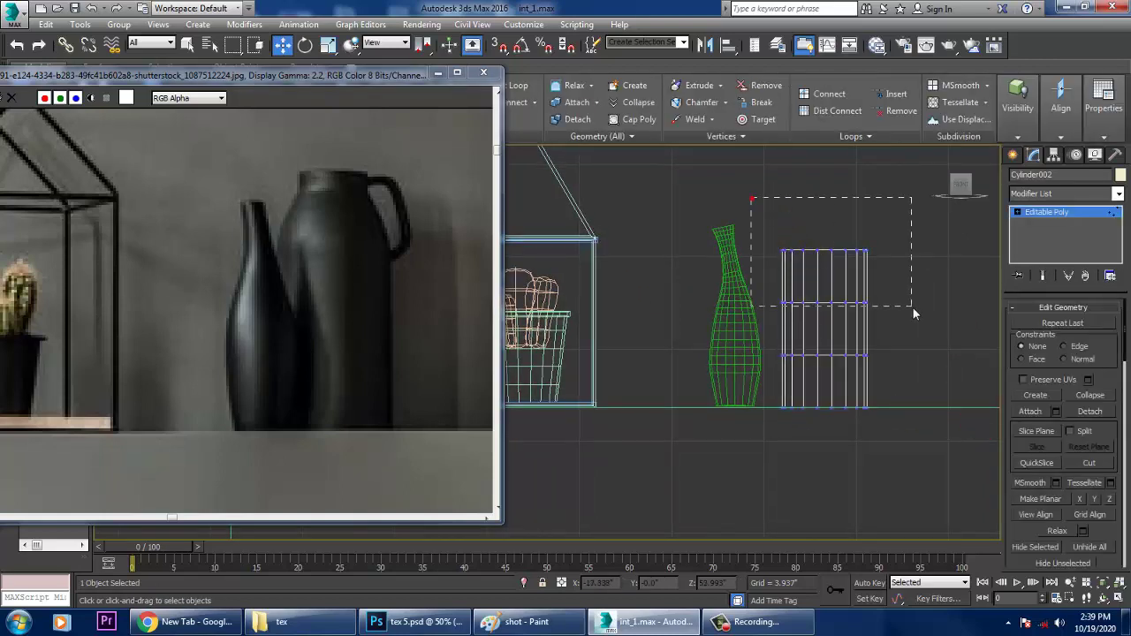
# - Lower the cylinder's two upper vertex rows together to about Z 53.11"
pyautogui.moveTo(913, 312); pyautogui.dragTo(914, 311)
pyautogui.moveTo(835, 240); pyautogui.dragTo(838, 259)
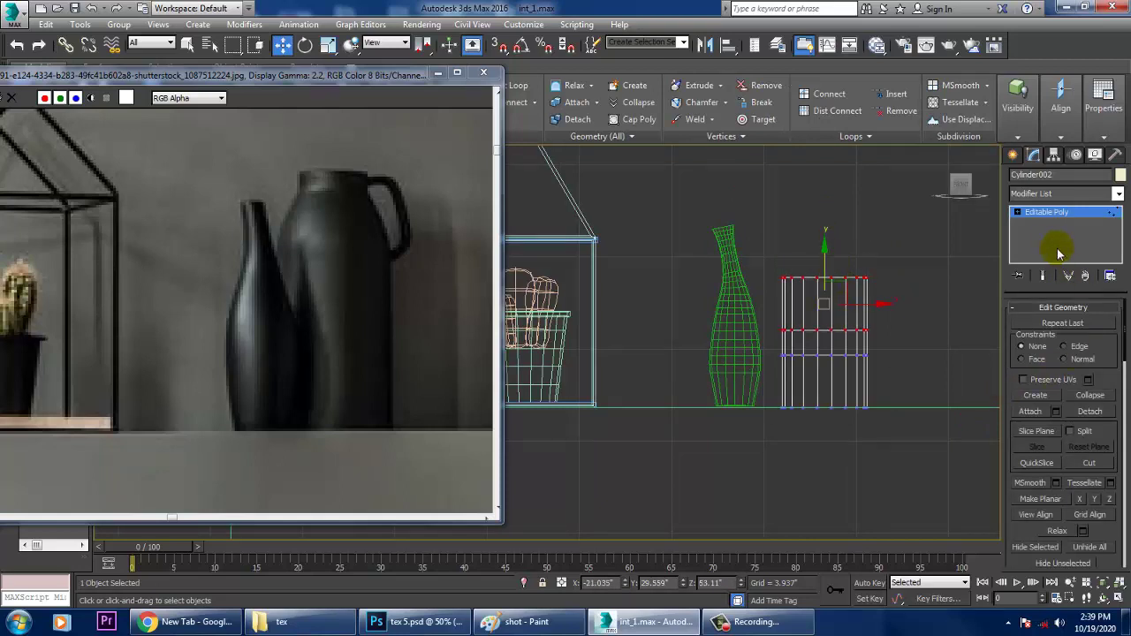
# - Bevel the cylinder's top face 2.096" high with a -0.394" outline, and extrude it 0.618" to form the jug's neck
pyautogui.click(1017, 212)
pyautogui.click(1047, 257)
pyautogui.moveTo(758, 247); pyautogui.dragTo(894, 305)
pyautogui.press('Delete')
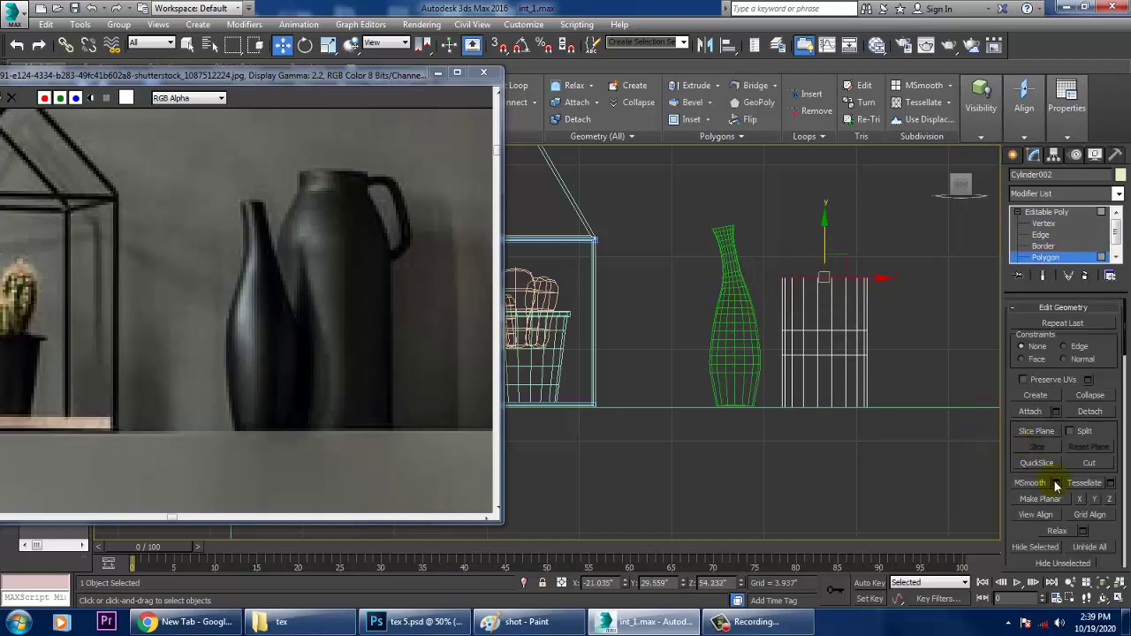
pyautogui.scroll(5, 1029, 530)
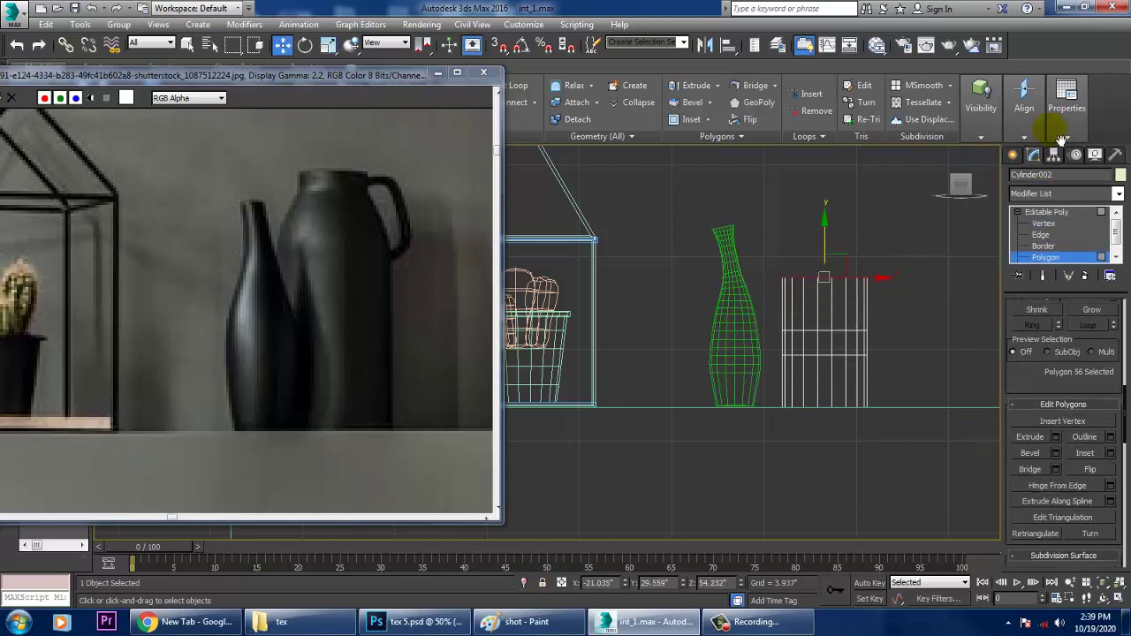
pyautogui.click(1056, 453)
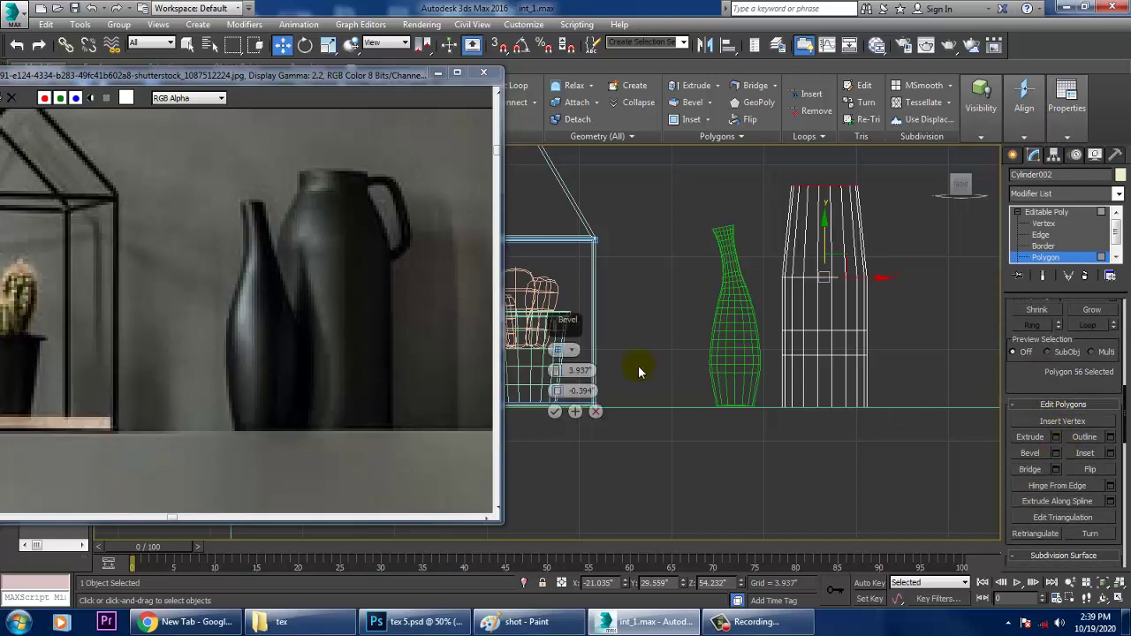
pyautogui.moveTo(565, 385); pyautogui.dragTo(572, 422)
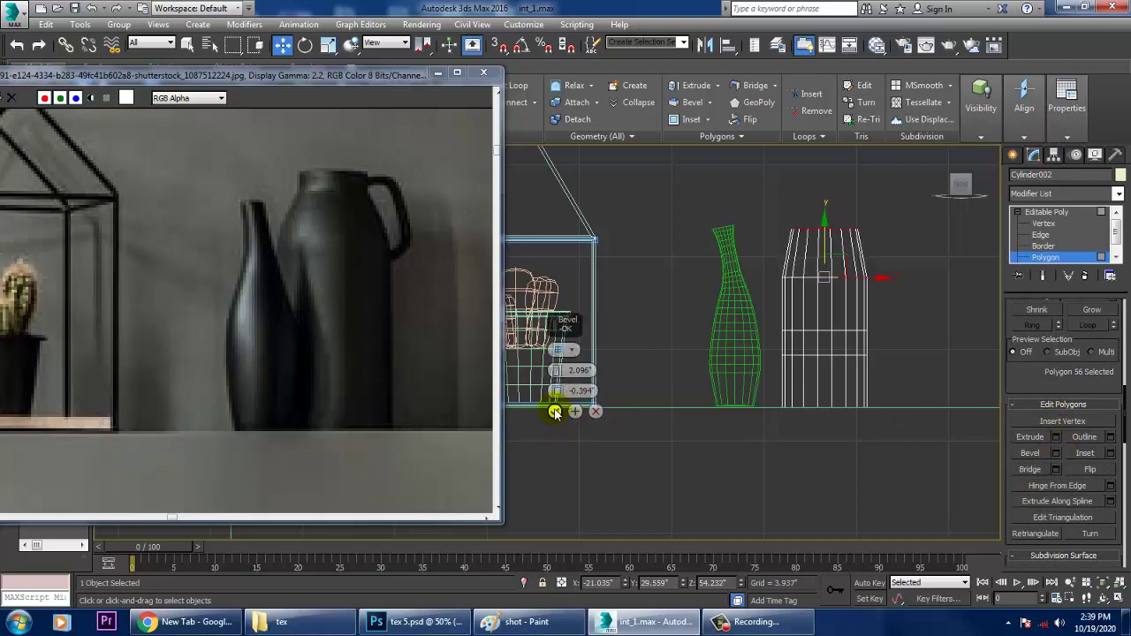
pyautogui.click(556, 413)
pyautogui.click(1054, 438)
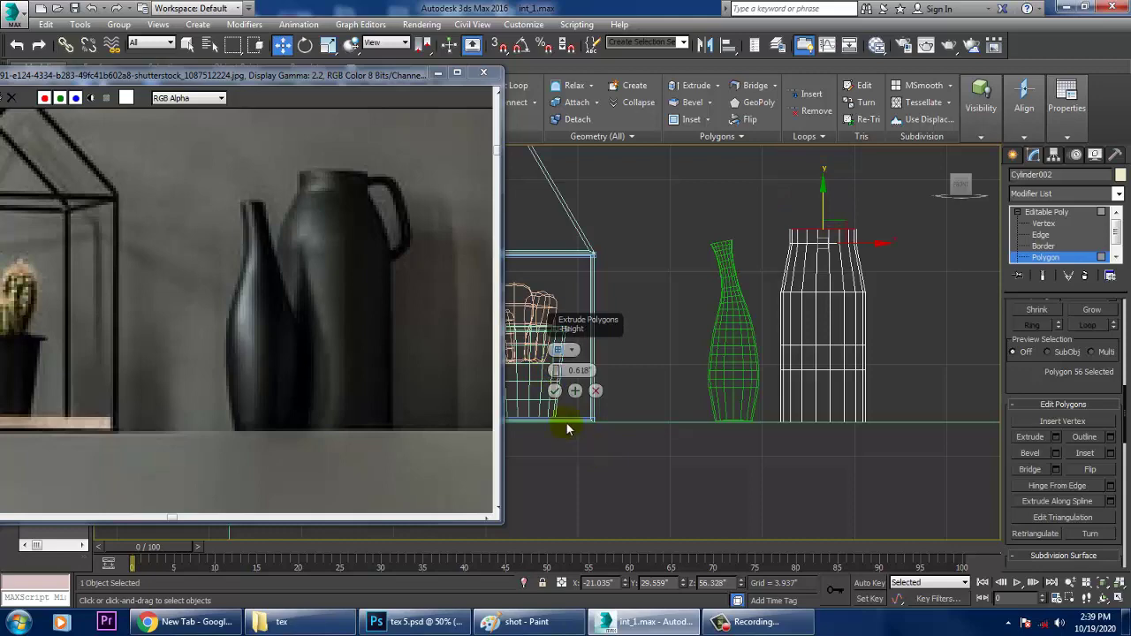
pyautogui.click(555, 391)
# - Chamfer the jug's shoulder edge loop by 0.998" with 4 segments
pyautogui.scroll(5, 795, 374)
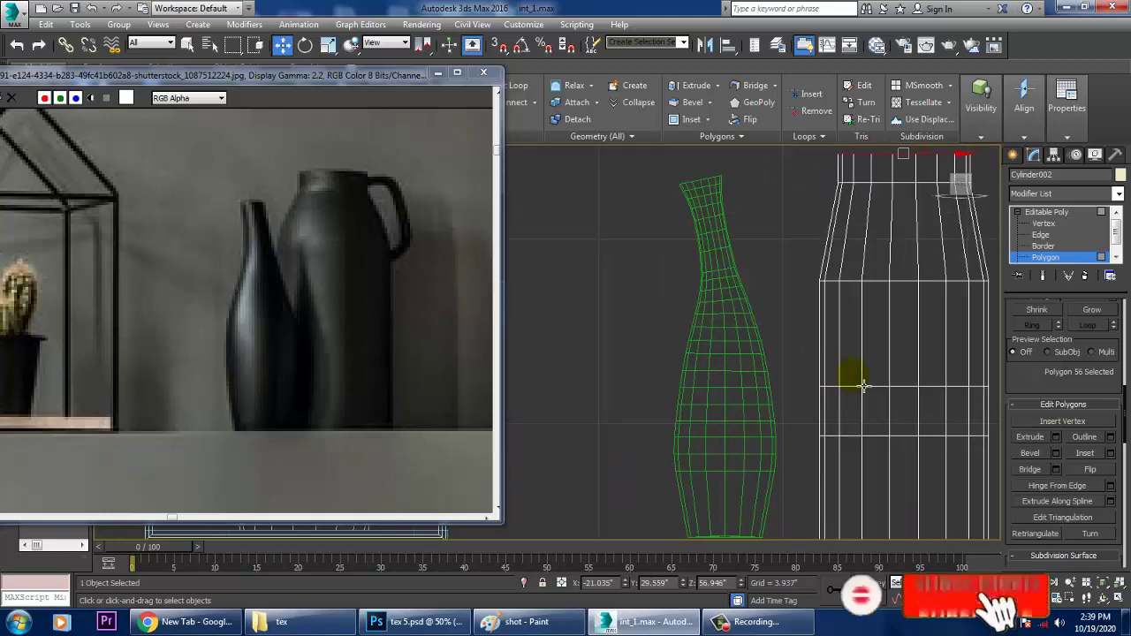
pyautogui.press('2')
pyautogui.moveTo(863, 385); pyautogui.dragTo(745, 379, button='middle')
pyautogui.doubleClick(789, 286)
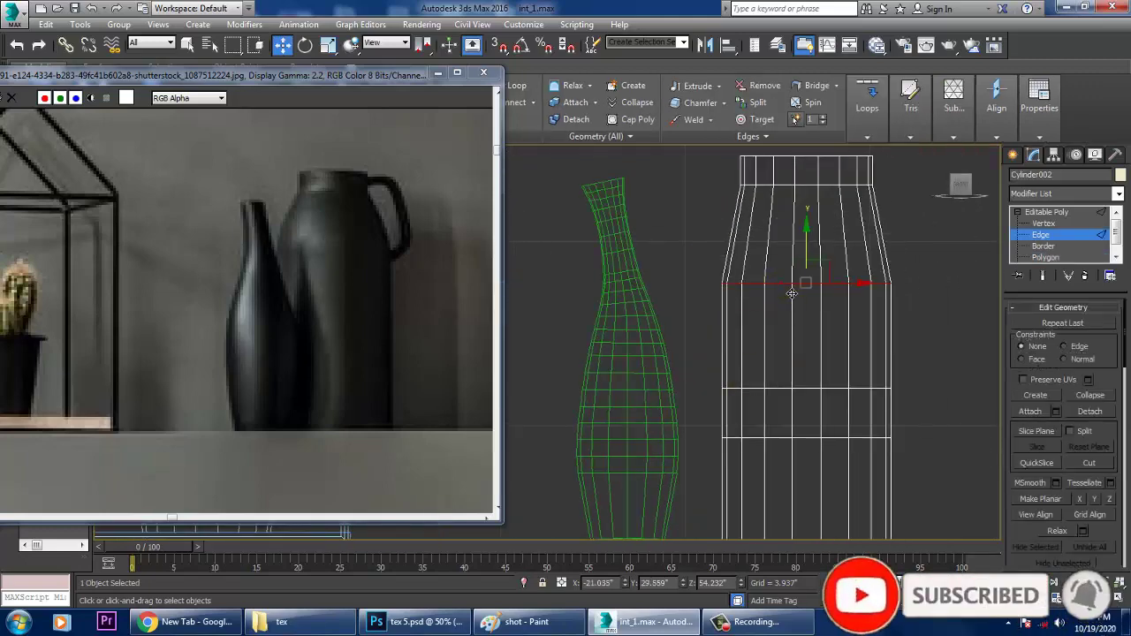
pyautogui.scroll(5, 1023, 552)
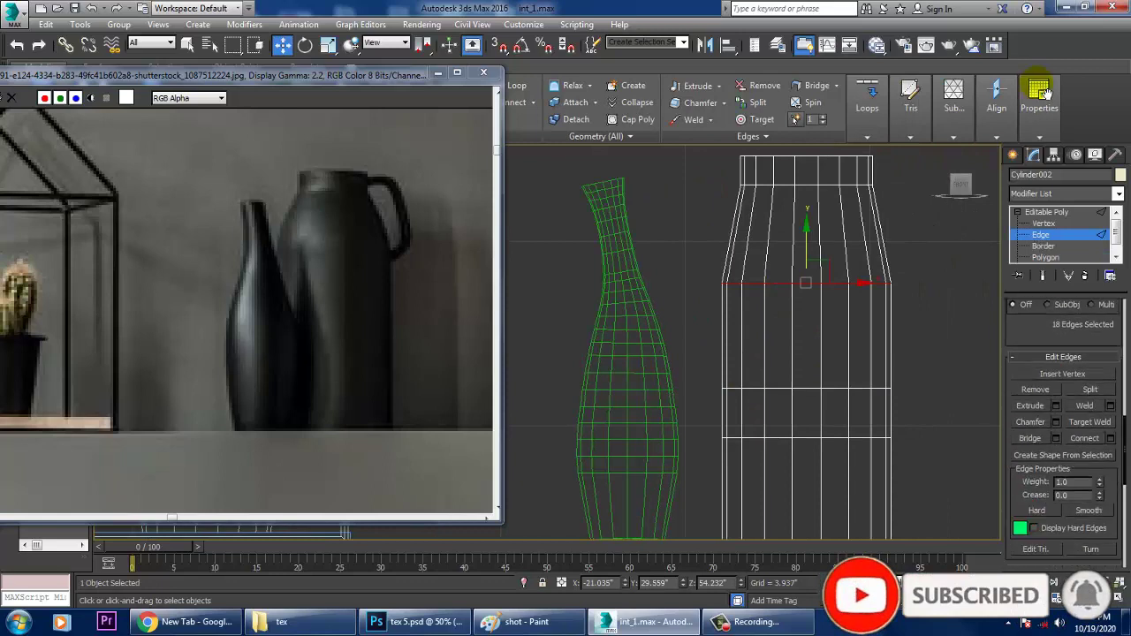
pyautogui.click(1056, 422)
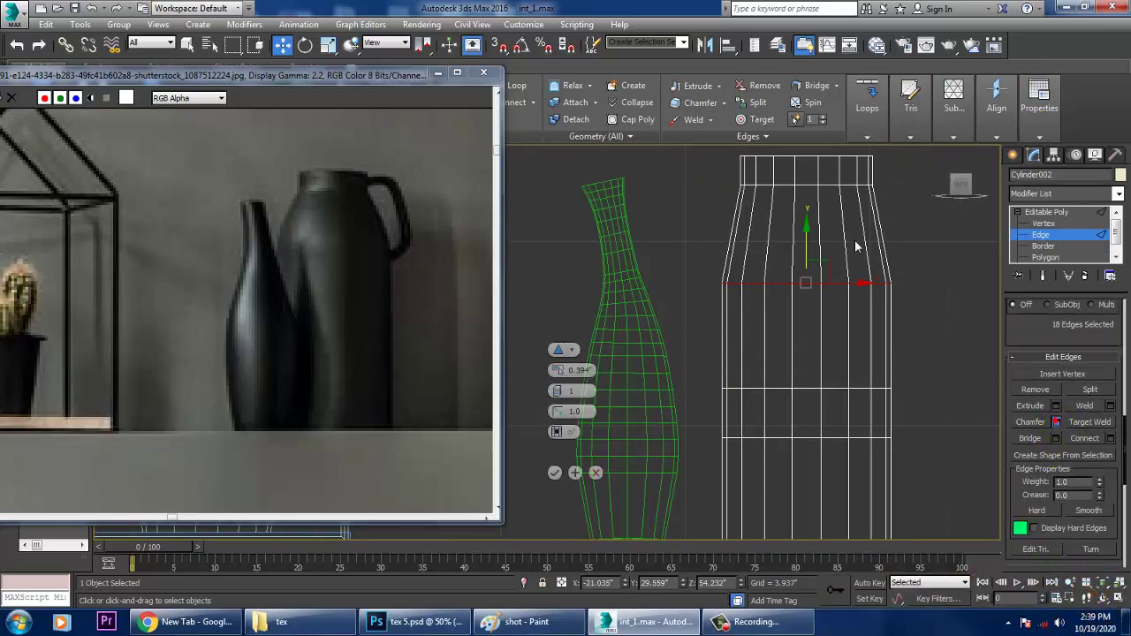
pyautogui.click(557, 389)
pyautogui.click(556, 388)
pyautogui.click(556, 389)
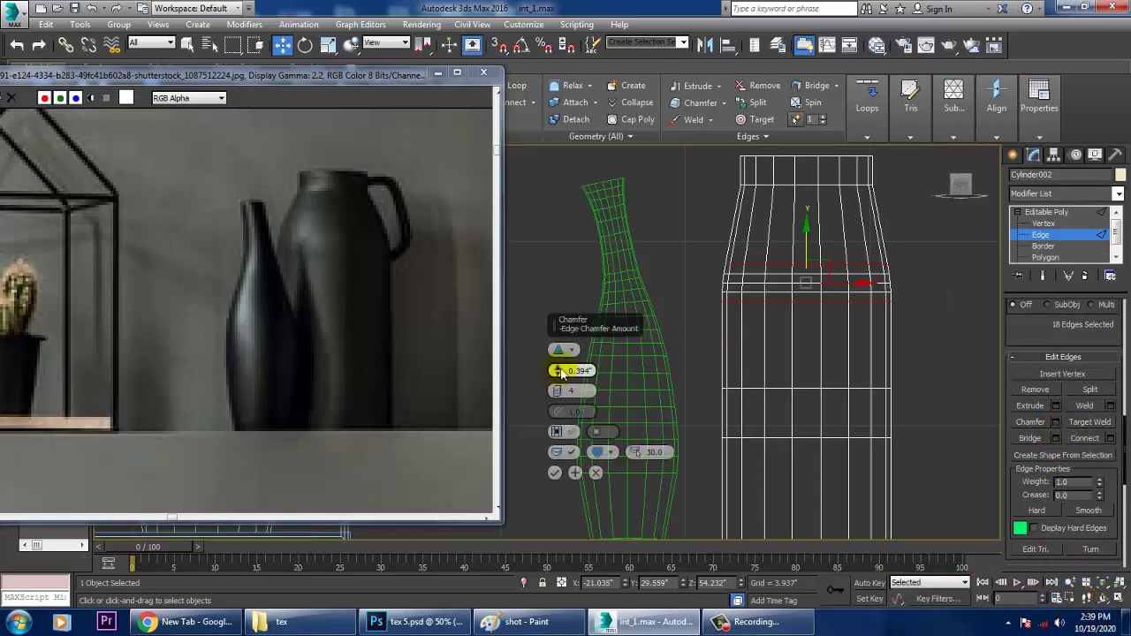
pyautogui.moveTo(558, 371); pyautogui.dragTo(553, 349)
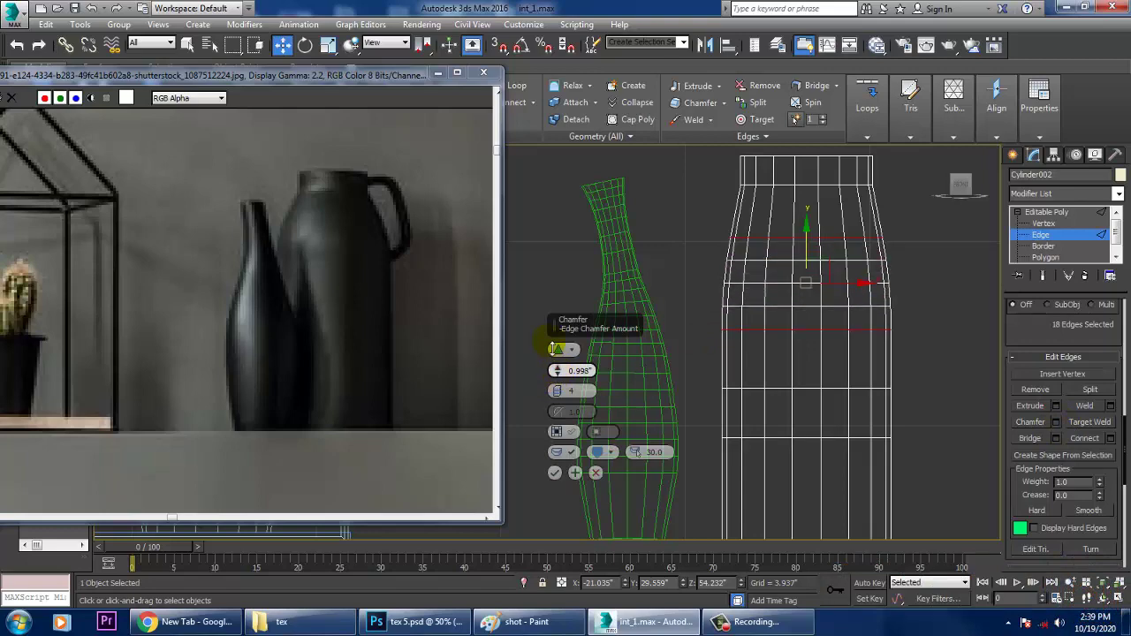
pyautogui.click(555, 471)
# - Draw an open four-point handle line from the jug's neck, about 0.93" outward, about 2.46" down and back to the shoulder
pyautogui.moveTo(902, 336); pyautogui.dragTo(851, 320, button='middle')
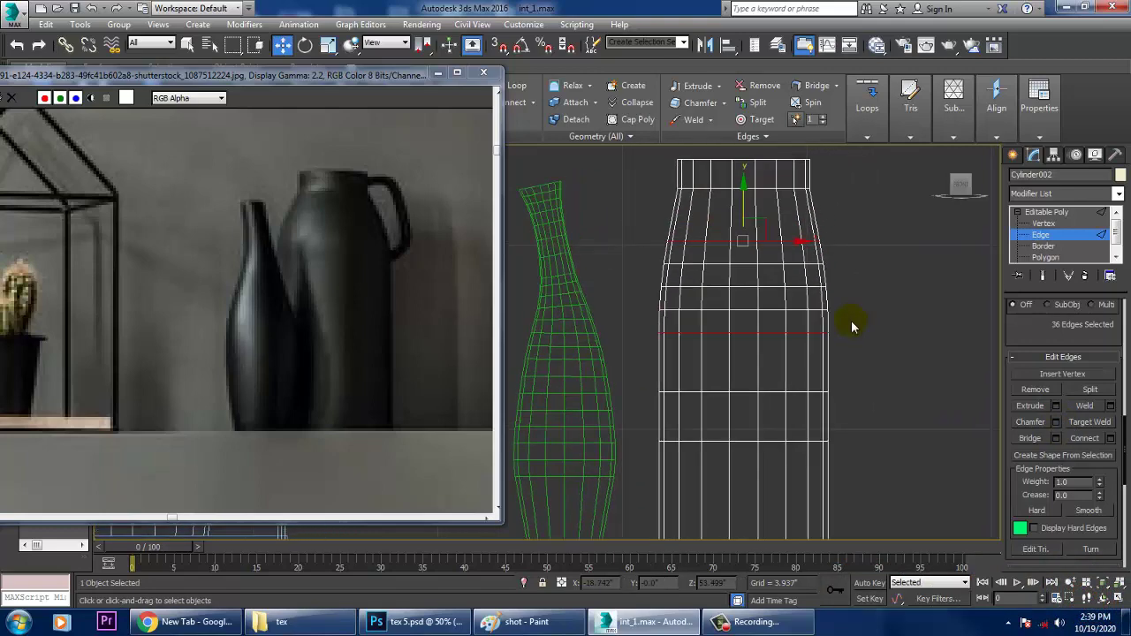
pyautogui.click(1014, 155)
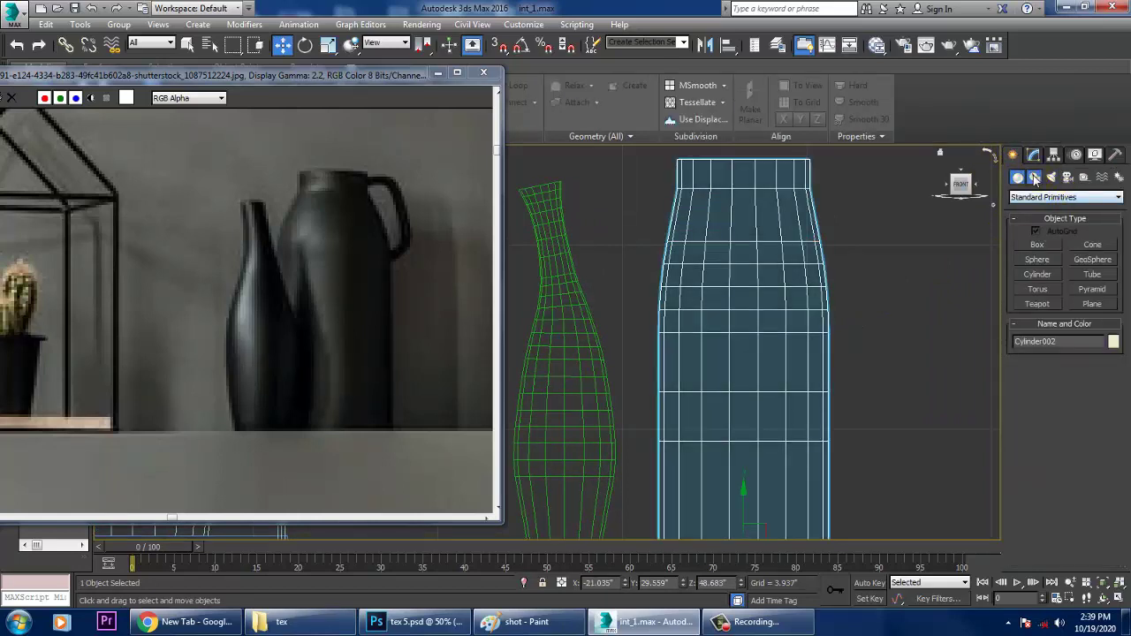
pyautogui.click(1034, 178)
pyautogui.click(1046, 261)
pyautogui.moveTo(818, 266); pyautogui.dragTo(792, 257, button='middle')
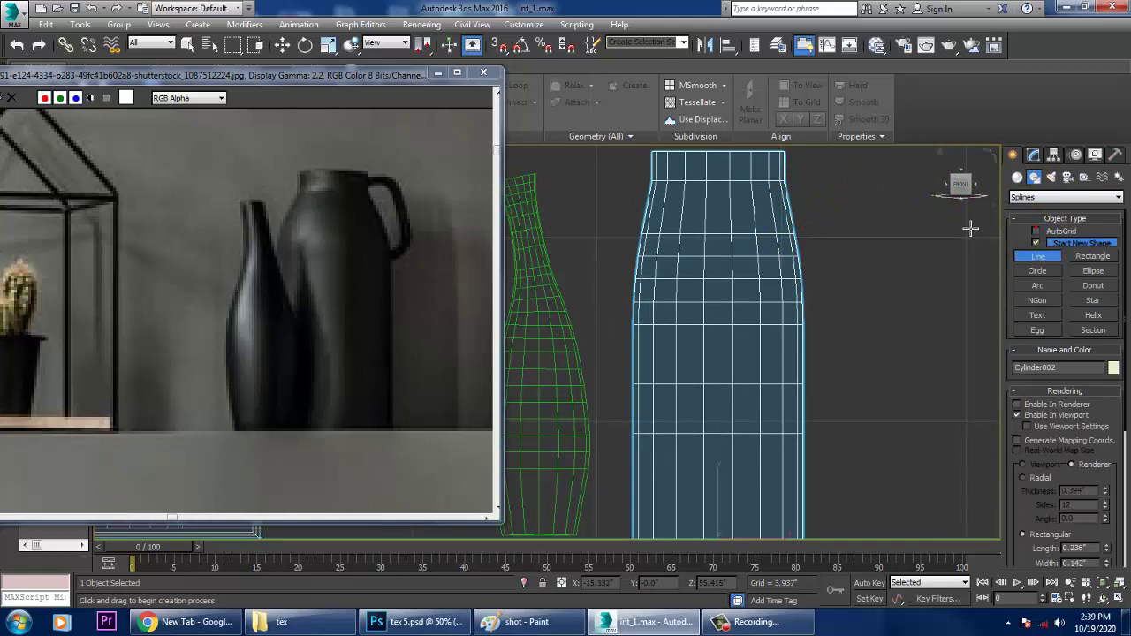
pyautogui.click(795, 180)
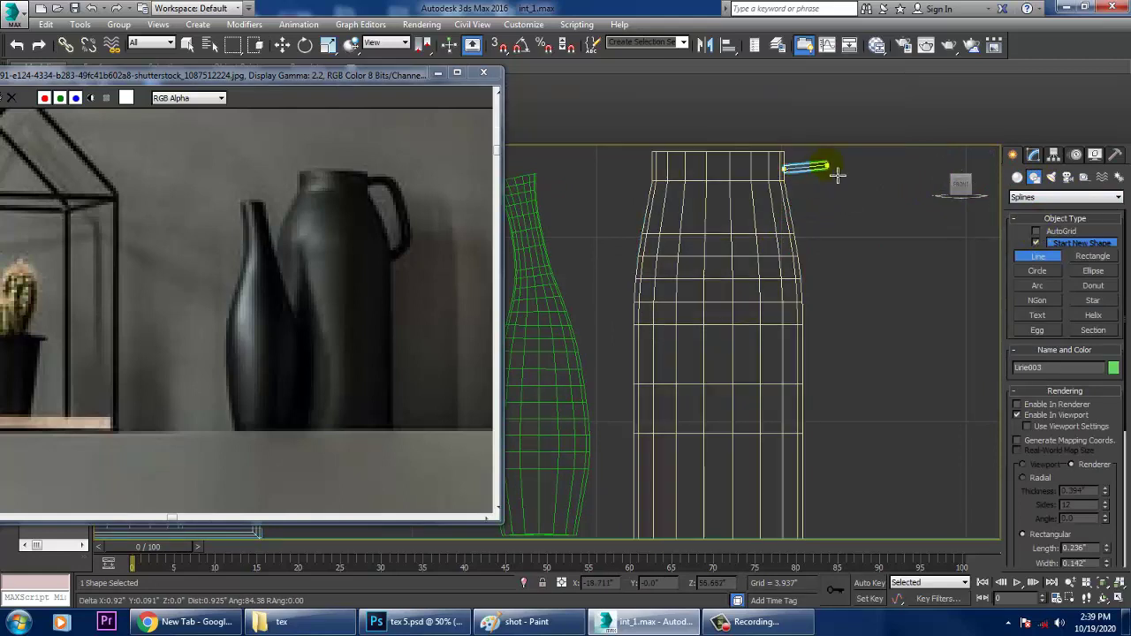
pyautogui.click(837, 175)
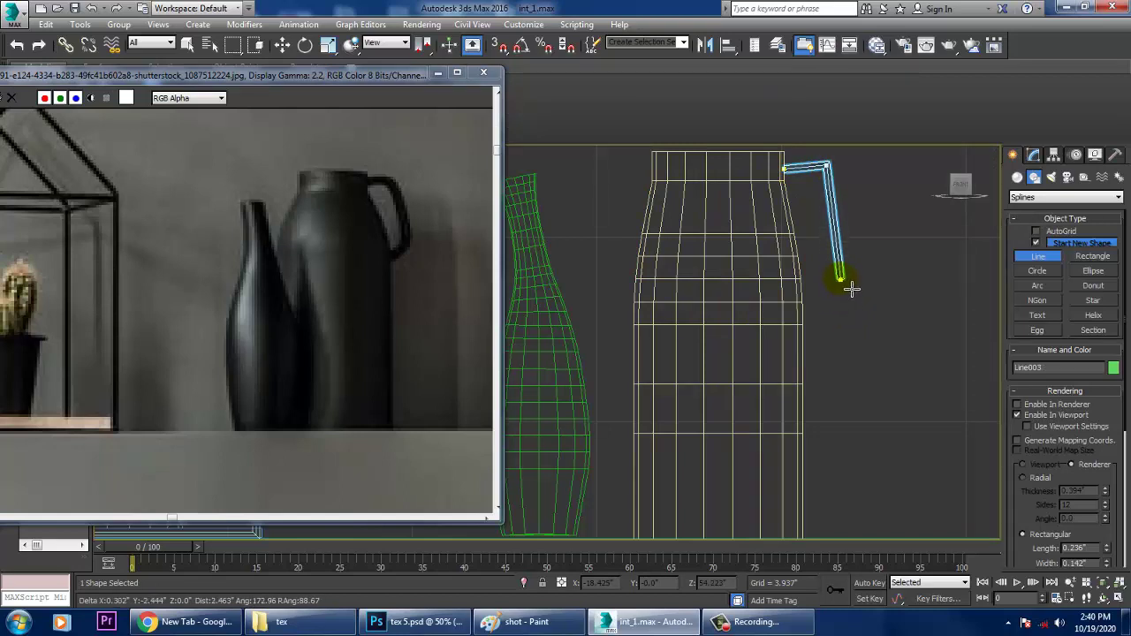
pyautogui.click(841, 280)
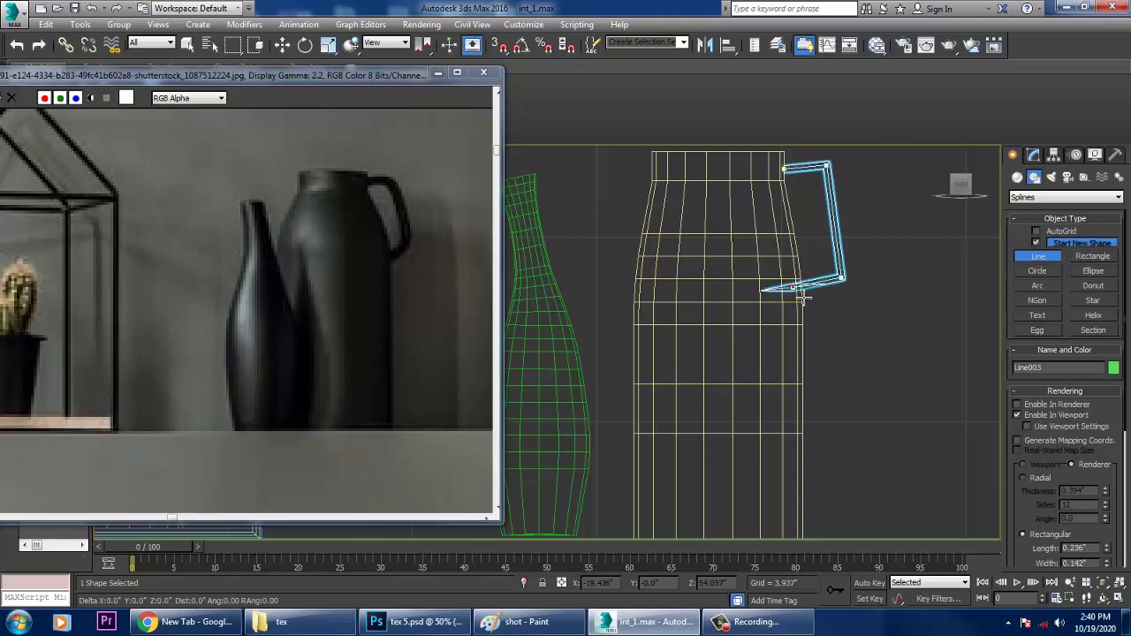
pyautogui.rightClick(796, 289)
pyautogui.rightClick(795, 289)
# - Fillet the two outer corner vertices of the handle line by about 0.401"
pyautogui.hotkey('alt', 'w')
pyautogui.middleClick(897, 378)
pyautogui.hotkey('alt', 'w')
pyautogui.keyDown('alt'); pyautogui.moveTo(875, 380); pyautogui.dragTo(751, 379, button='middle'); pyautogui.keyUp('alt')
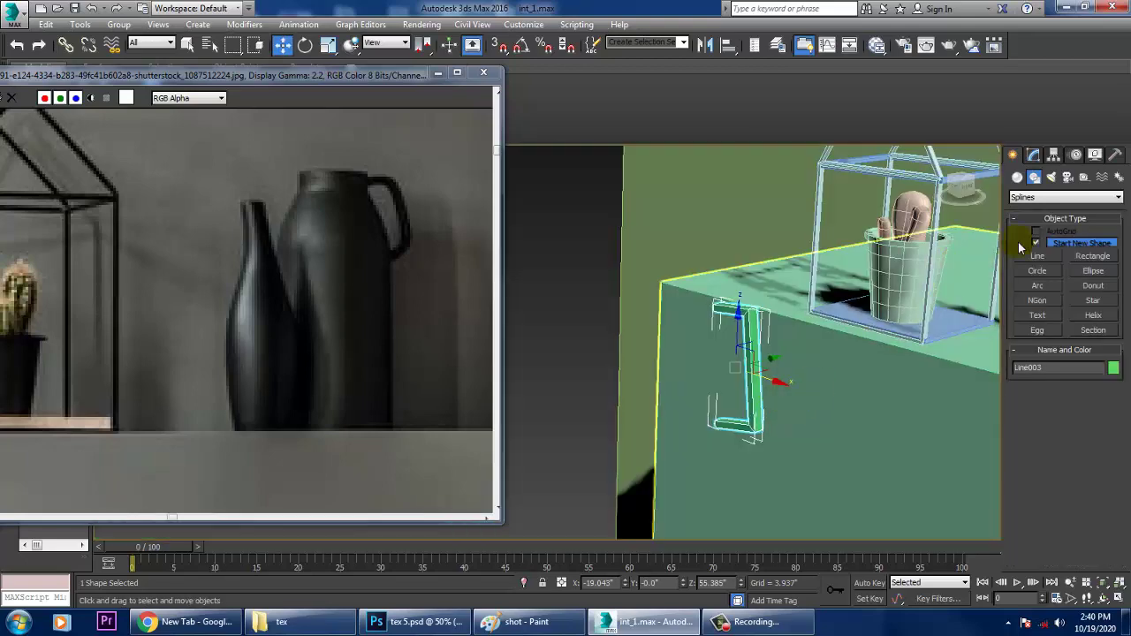
pyautogui.click(1035, 155)
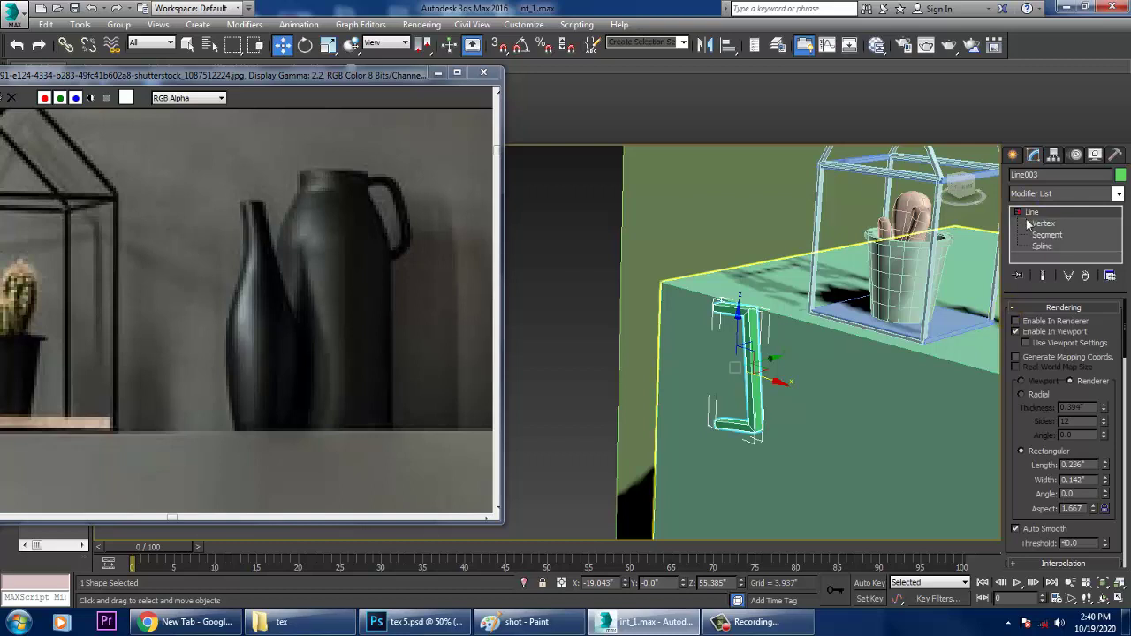
pyautogui.click(1043, 224)
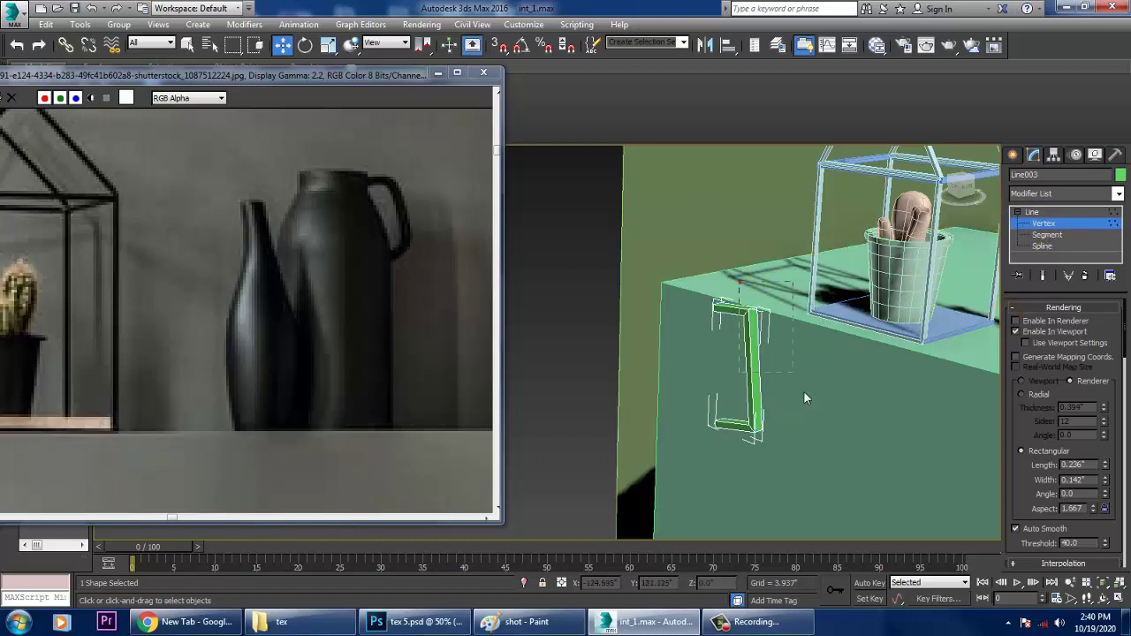
pyautogui.moveTo(1023, 497); pyautogui.dragTo(1023, 240)
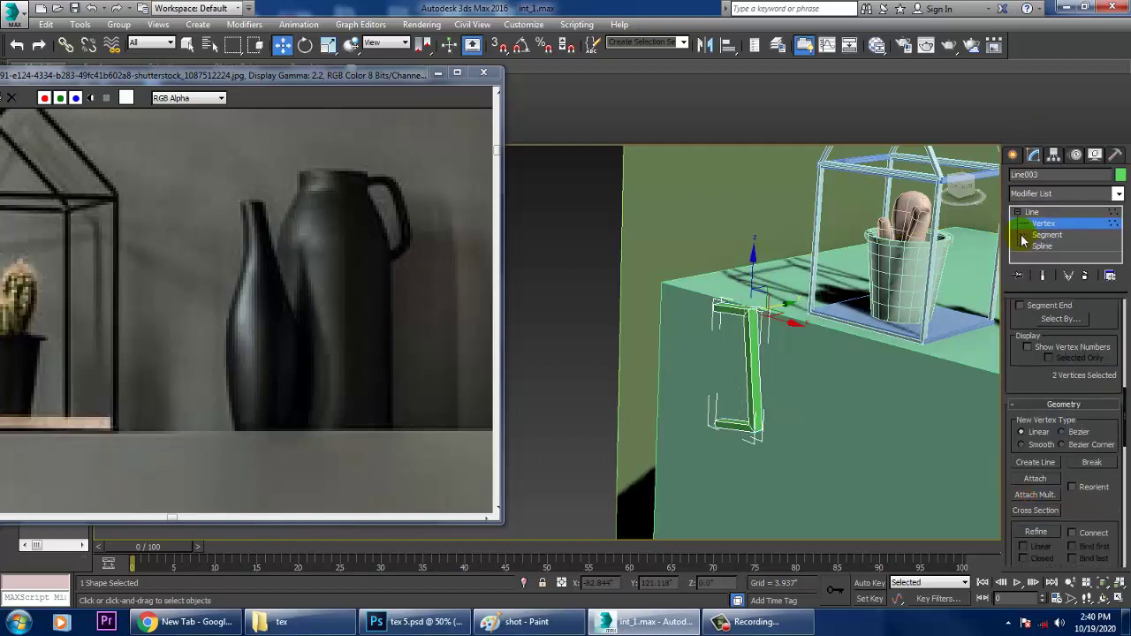
pyautogui.moveTo(1091, 528); pyautogui.dragTo(1065, 442)
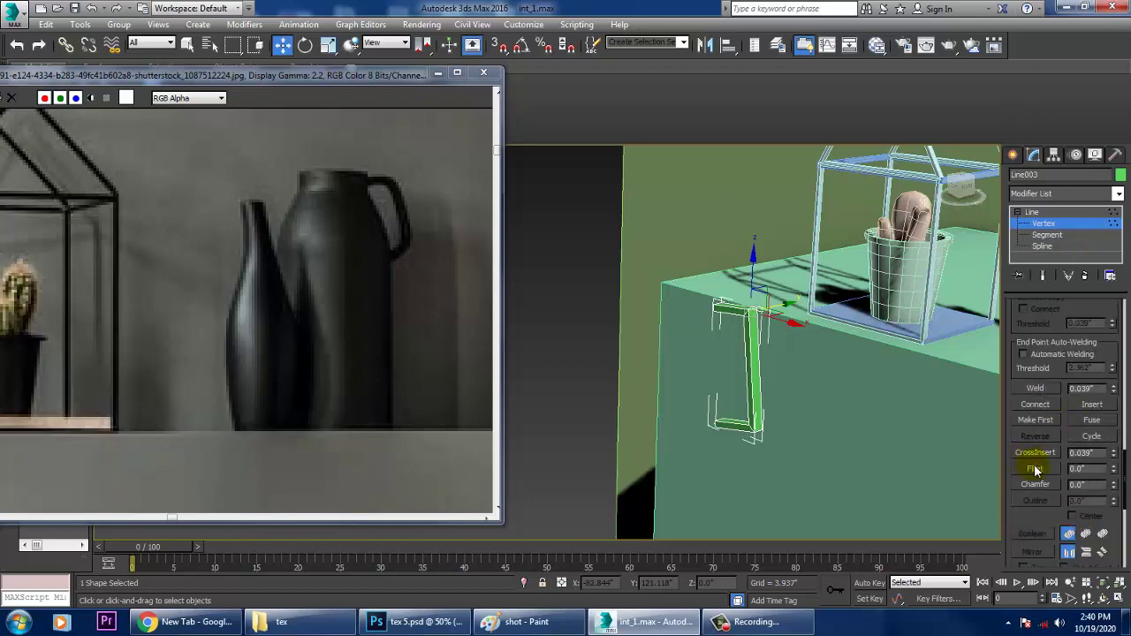
pyautogui.click(1036, 469)
pyautogui.keyDown('alt'); pyautogui.moveTo(941, 426); pyautogui.dragTo(727, 337, button='middle'); pyautogui.keyUp('alt')
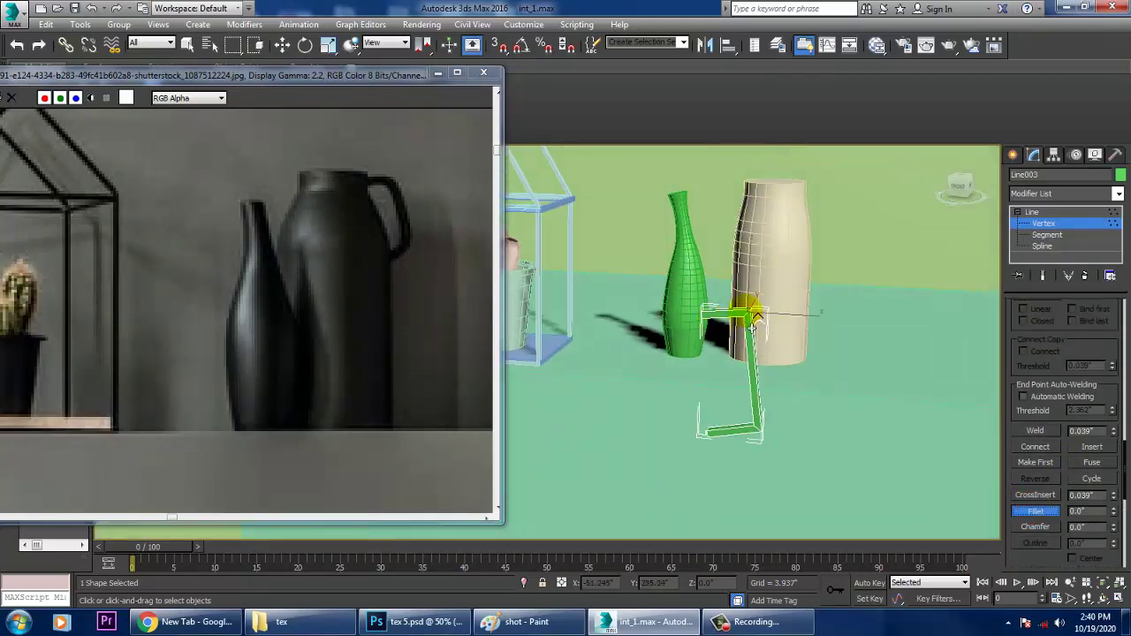
pyautogui.moveTo(749, 314)
pyautogui.mouseDown()
pyautogui.moveTo(755, 302)
pyautogui.moveTo(753, 326)
pyautogui.mouseUp()
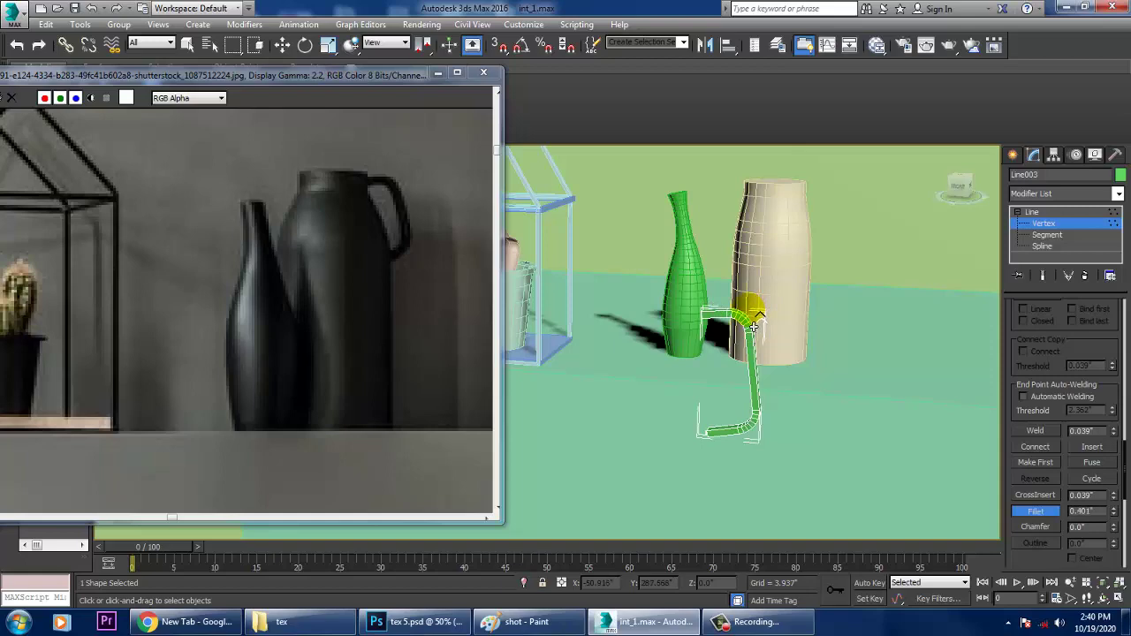
pyautogui.press('w')
# - Move the whole handle back along the Y axis to 29.625" so it meets the side of the jug
pyautogui.click(1051, 216)
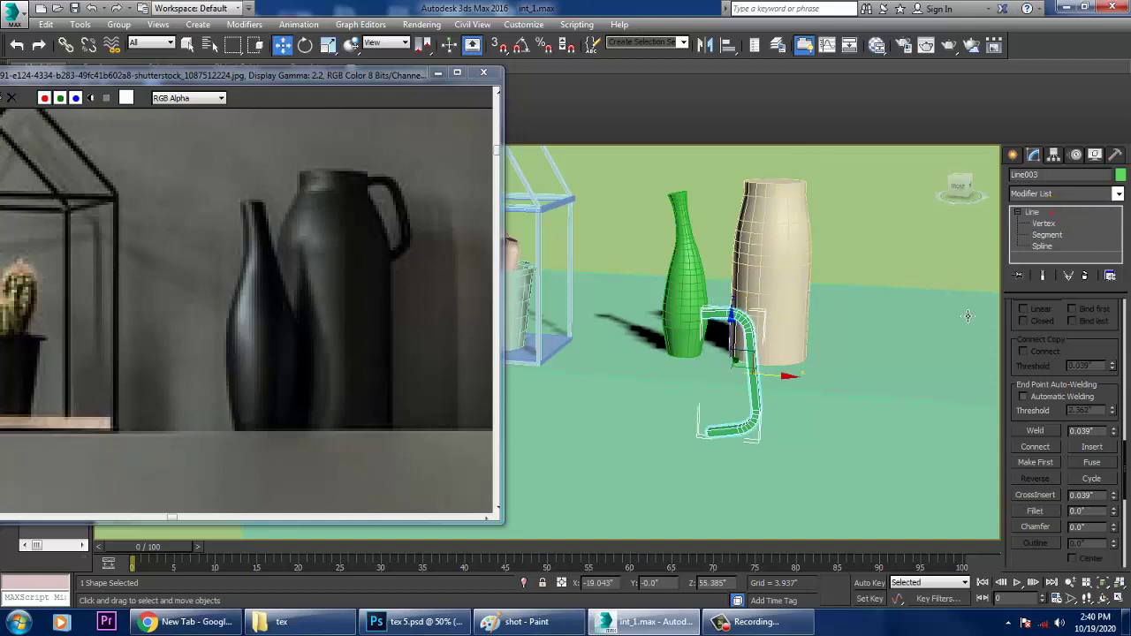
pyautogui.keyDown('alt'); pyautogui.moveTo(965, 314); pyautogui.dragTo(809, 380, button='middle'); pyautogui.keyUp('alt')
pyautogui.scroll(-4, 839, 342)
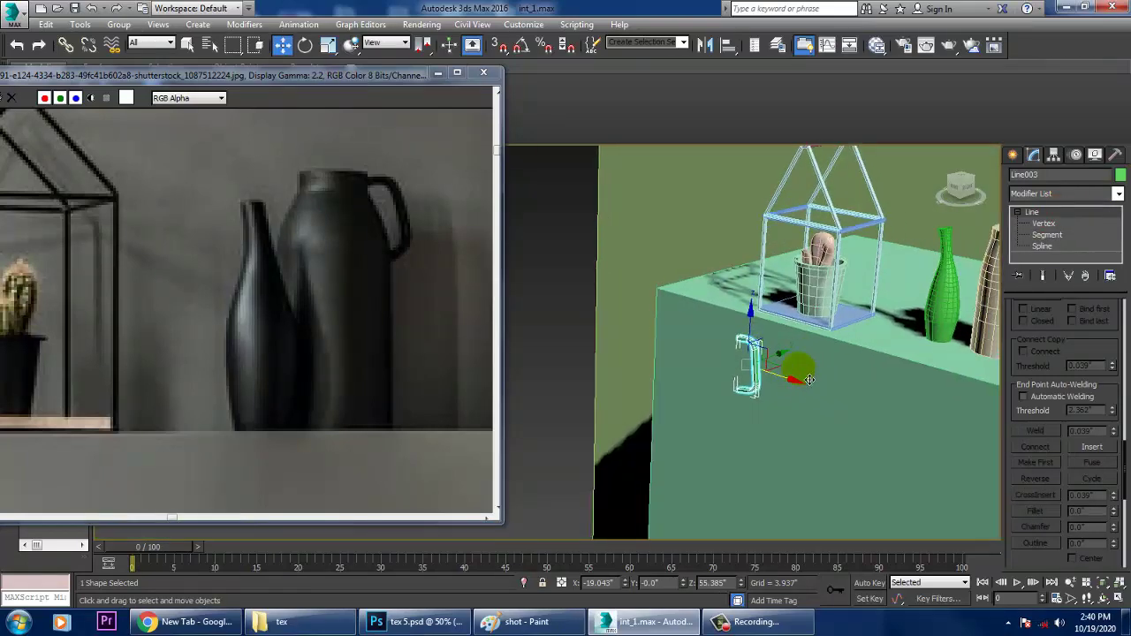
pyautogui.moveTo(780, 355); pyautogui.dragTo(1052, 304)
pyautogui.press('z')
pyautogui.keyDown('alt'); pyautogui.moveTo(963, 311); pyautogui.dragTo(896, 316, button='middle'); pyautogui.keyUp('alt')
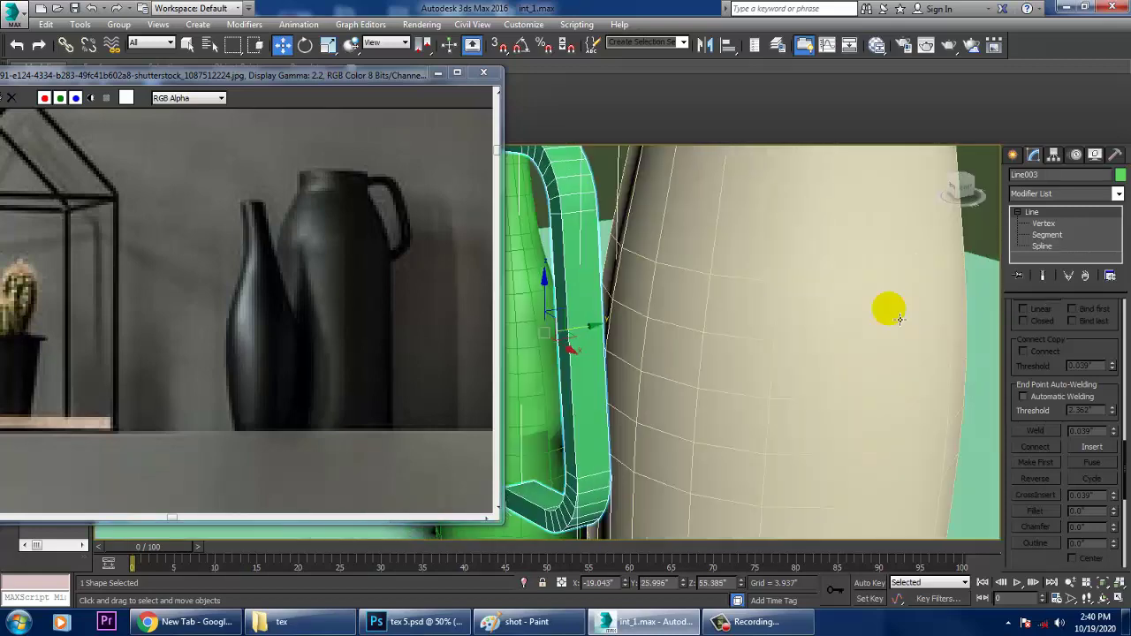
pyautogui.scroll(-3, 910, 345)
pyautogui.scroll(-5, 919, 353)
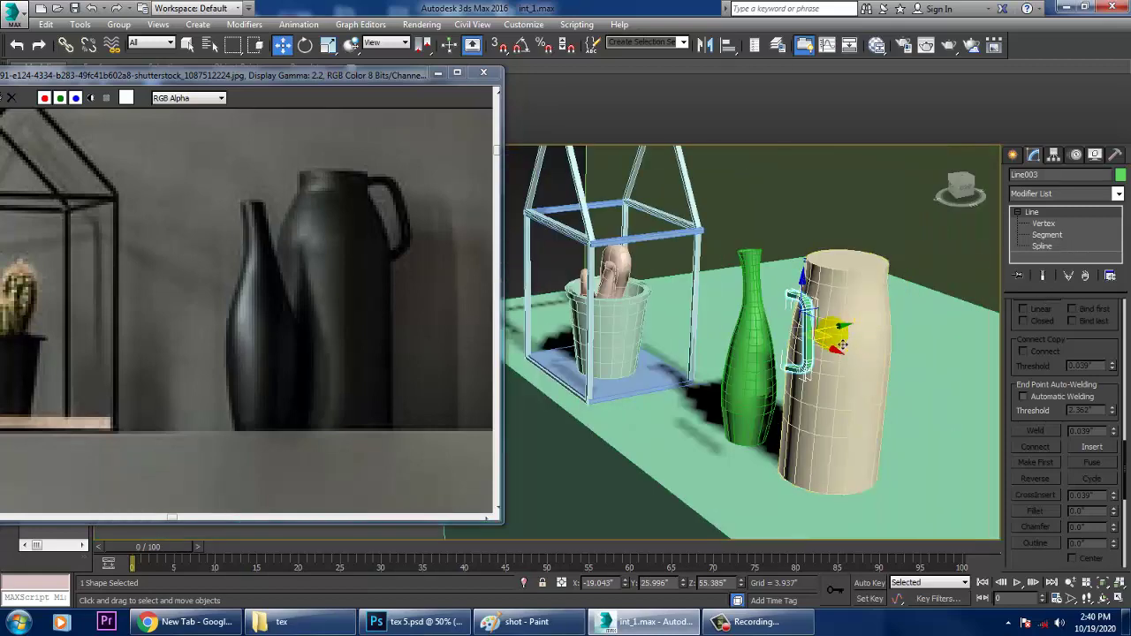
pyautogui.moveTo(857, 337); pyautogui.dragTo(934, 329)
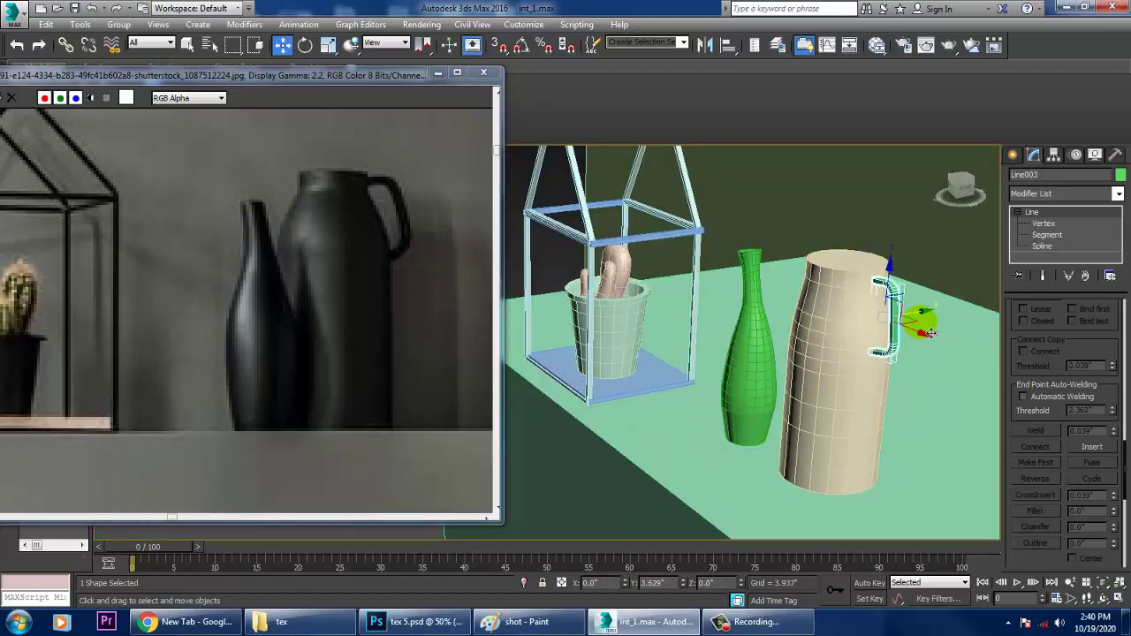
# - Compare the size and placement of the frame, vase and jug on the shelf with the full reference photo
pyautogui.keyDown('alt'); pyautogui.moveTo(934, 328); pyautogui.dragTo(789, 360, button='middle'); pyautogui.keyUp('alt')
pyautogui.press('z')
pyautogui.scroll(-4, 898, 327)
pyautogui.scroll(-4, 796, 327)
pyautogui.scroll(-3, 304, 340)
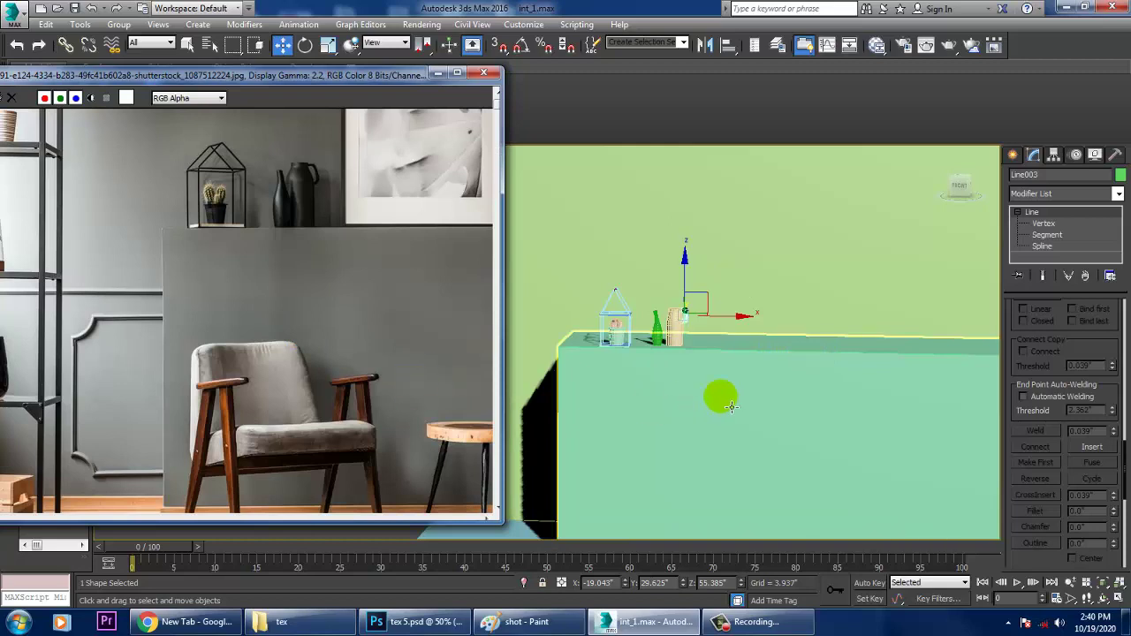
pyautogui.moveTo(728, 395); pyautogui.dragTo(712, 388, button='middle')
pyautogui.click(1044, 224)
pyautogui.scroll(-3, 747, 298)
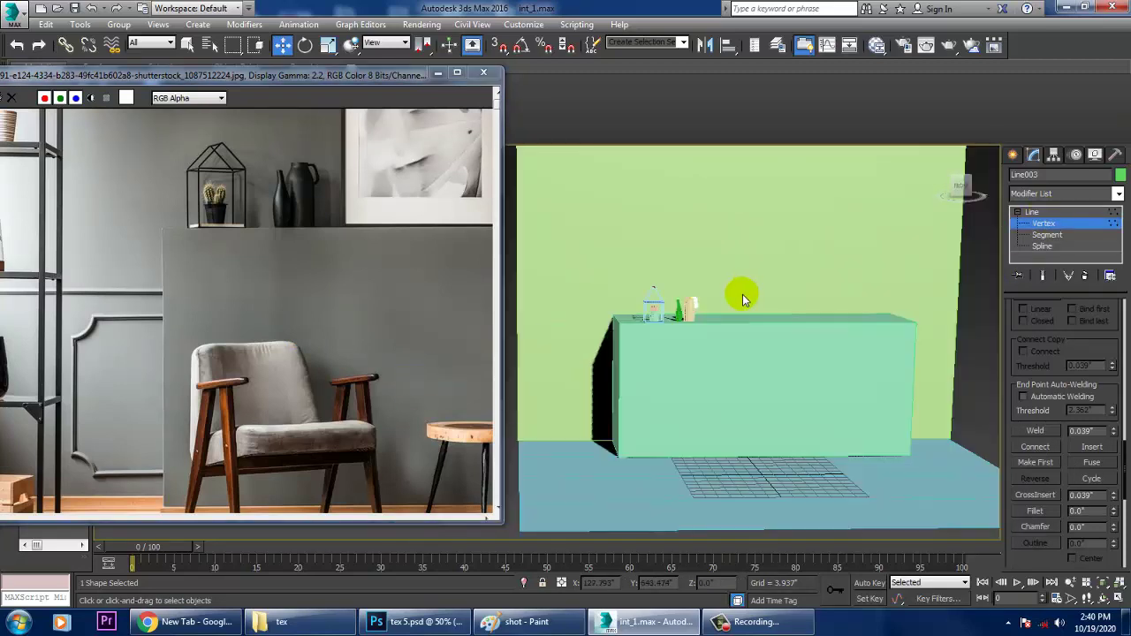
pyautogui.click(1067, 223)
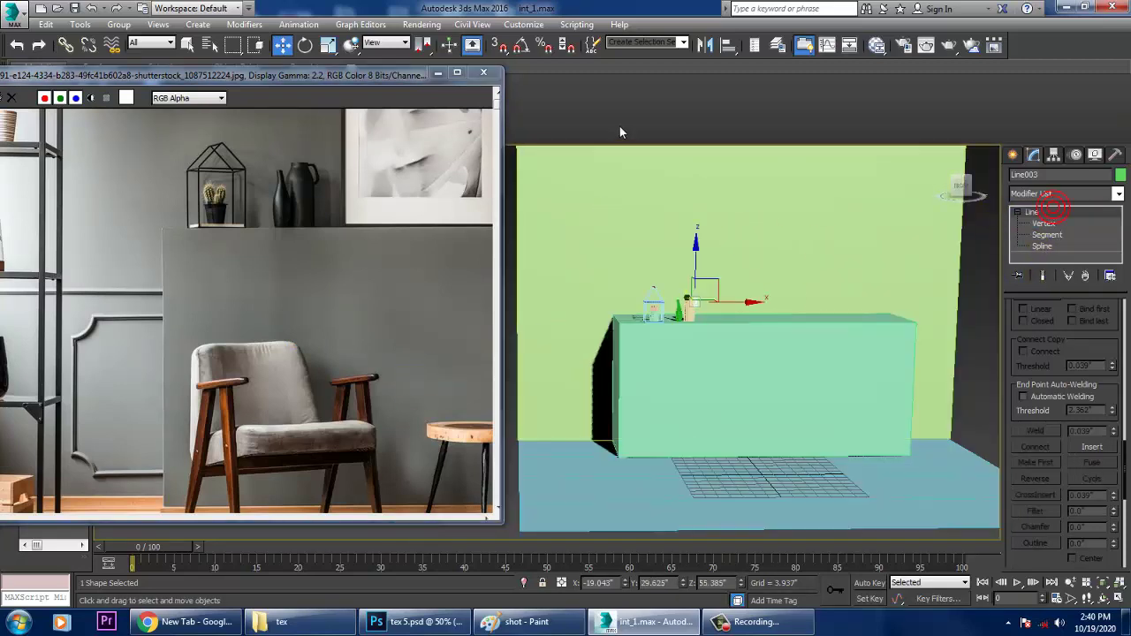
pyautogui.moveTo(697, 260); pyautogui.dragTo(741, 309, button='middle')
# - Select all the shelf decor without the wall and cabinet, and scale it uniformly to about 125%
pyautogui.moveTo(650, 166); pyautogui.dragTo(790, 396)
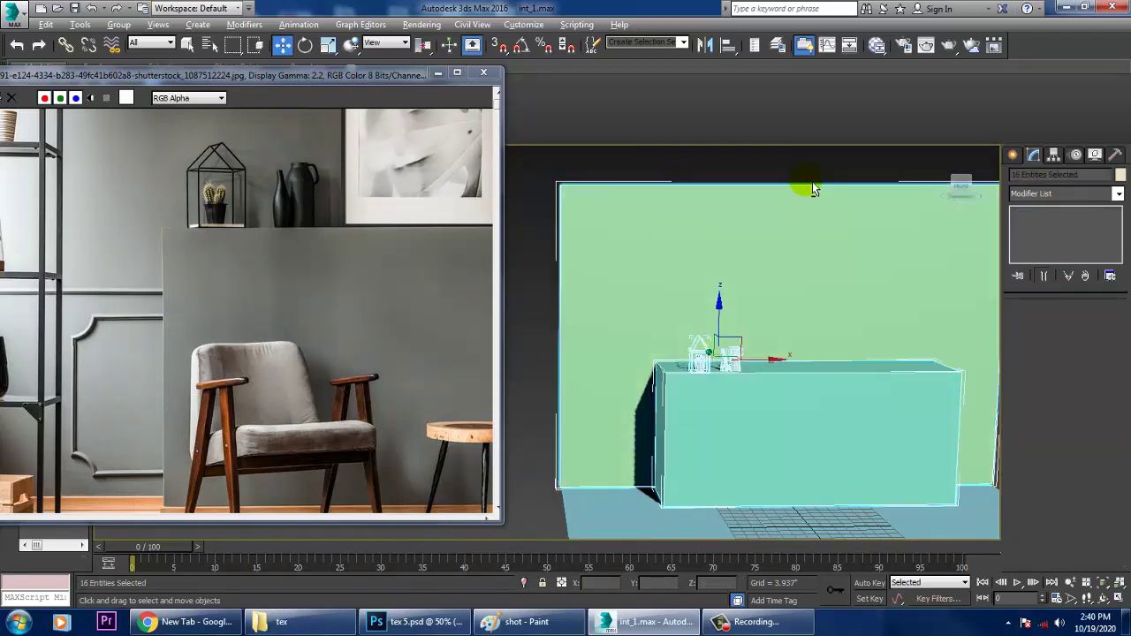
pyautogui.keyDown('alt'); pyautogui.moveTo(806, 174); pyautogui.dragTo(928, 451); pyautogui.keyUp('alt')
pyautogui.press('r')
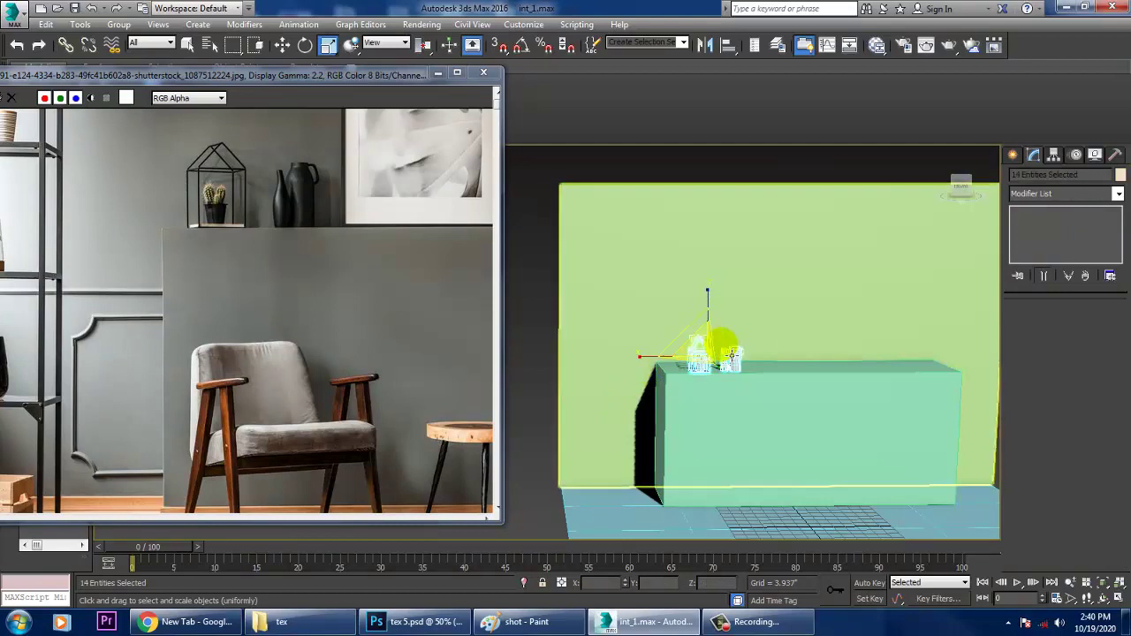
pyautogui.moveTo(717, 359); pyautogui.dragTo(698, 347)
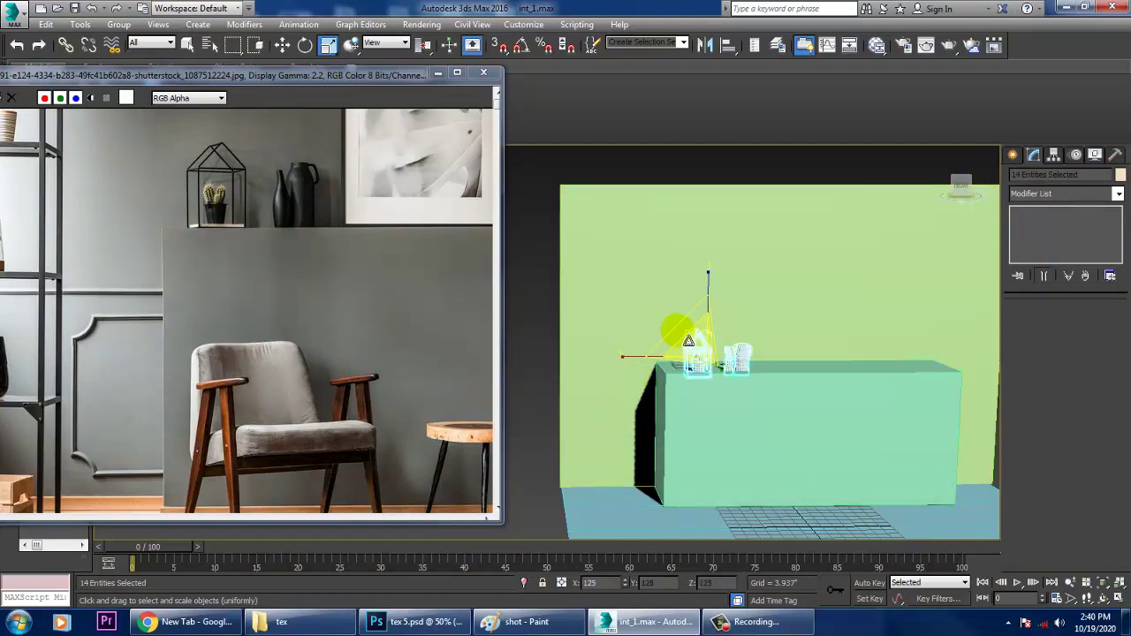
# - Raise the scaled decor group about 1.217" along Z so it stands on the cabinet top
pyautogui.press('w')
pyautogui.press('z')
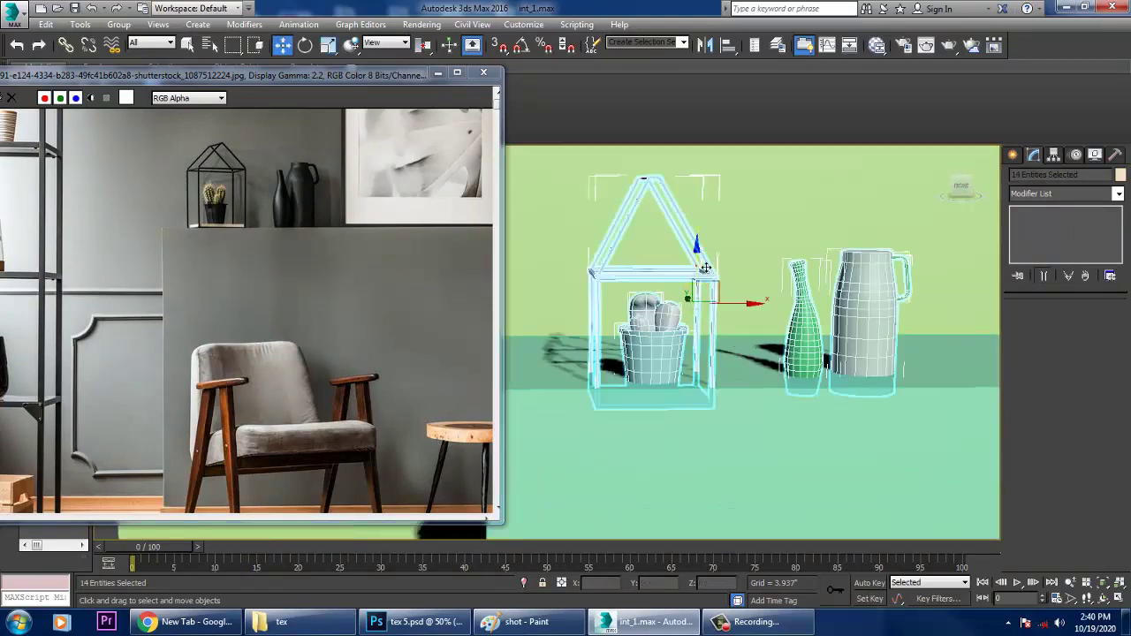
pyautogui.moveTo(705, 267)
pyautogui.mouseDown()
pyautogui.moveTo(687, 259)
pyautogui.moveTo(715, 247)
pyautogui.mouseUp()
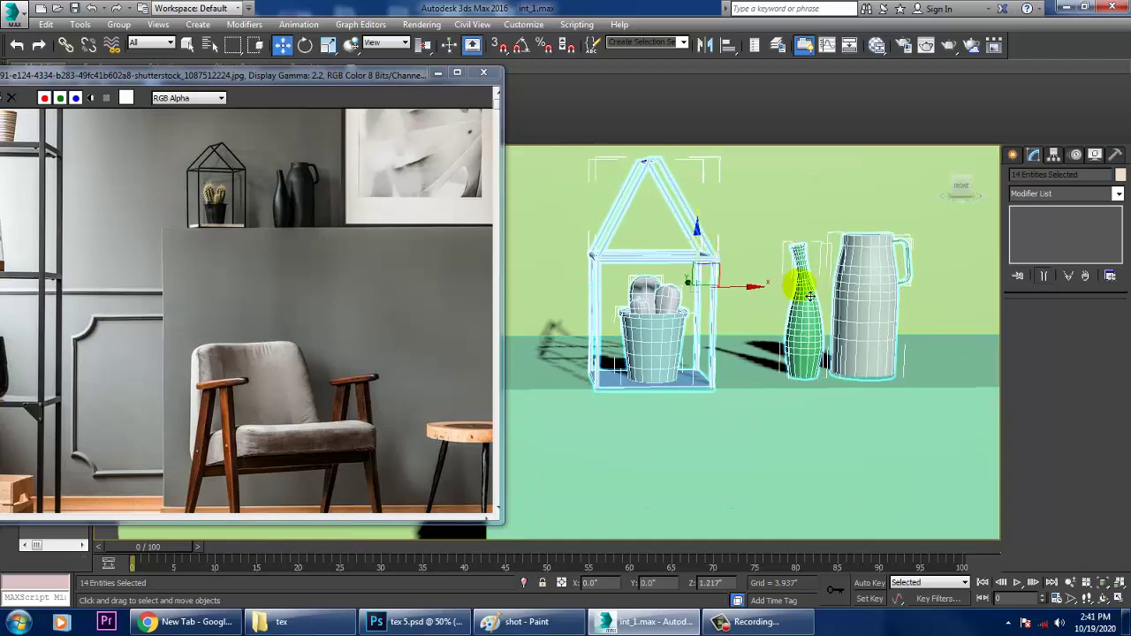
pyautogui.keyDown('alt'); pyautogui.moveTo(810, 296); pyautogui.dragTo(806, 311, button='middle'); pyautogui.keyUp('alt')
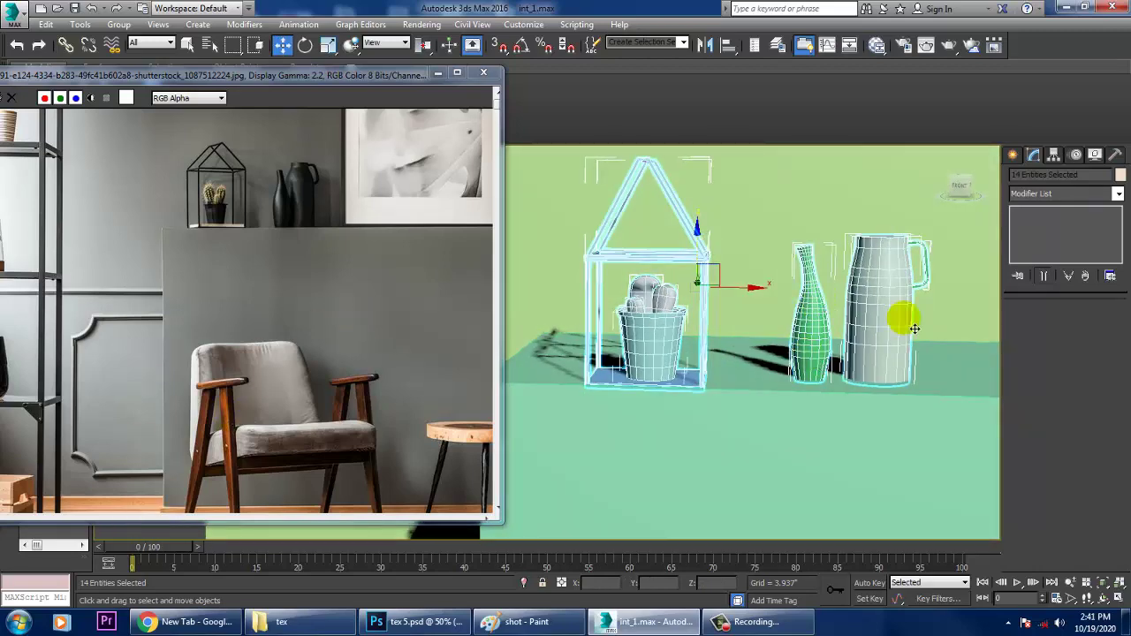
pyautogui.moveTo(915, 329); pyautogui.dragTo(862, 284, button='middle')
# - Make the jug taller by raising its upper vertex rows about 0.76" along Z
pyautogui.click(853, 285)
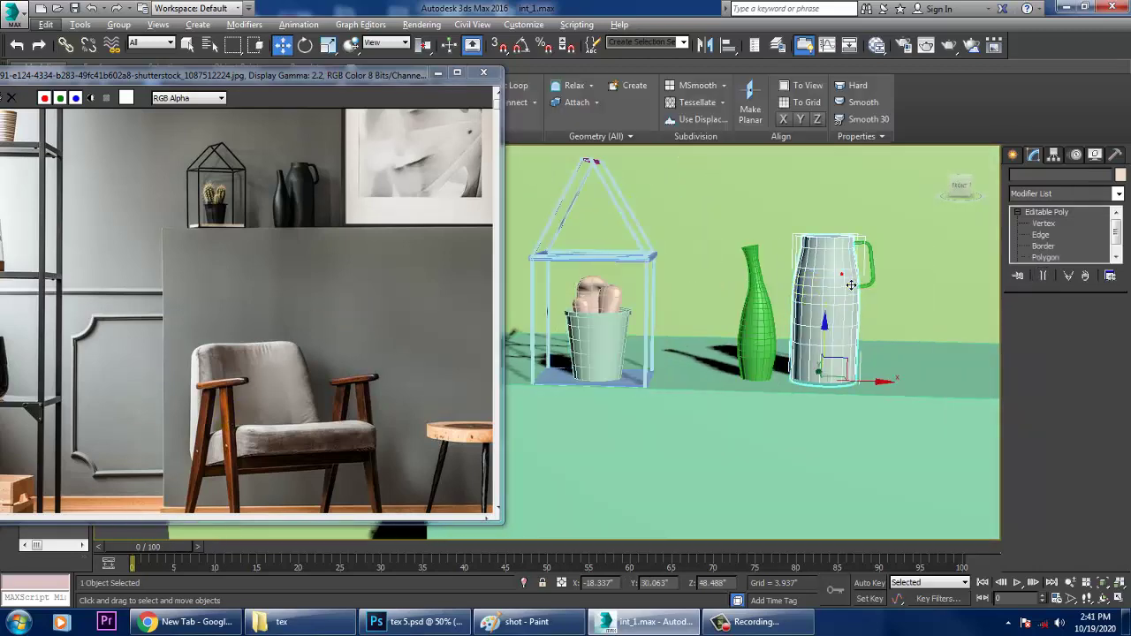
pyautogui.scroll(6, 854, 288)
pyautogui.press('1')
pyautogui.scroll(-6, 821, 285)
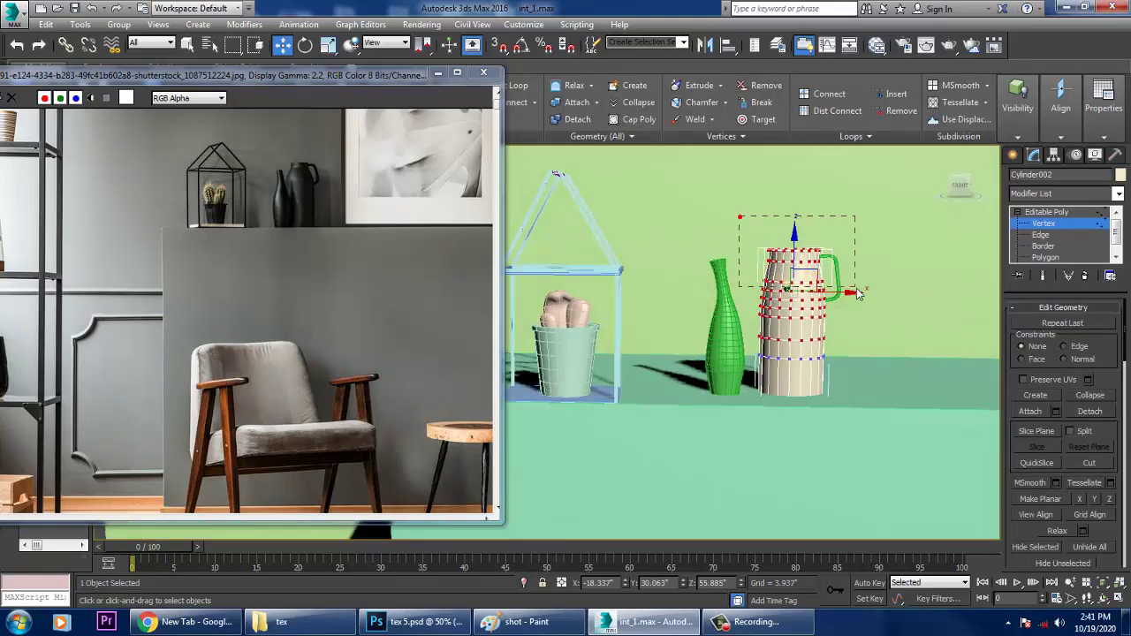
pyautogui.moveTo(863, 330); pyautogui.dragTo(862, 329)
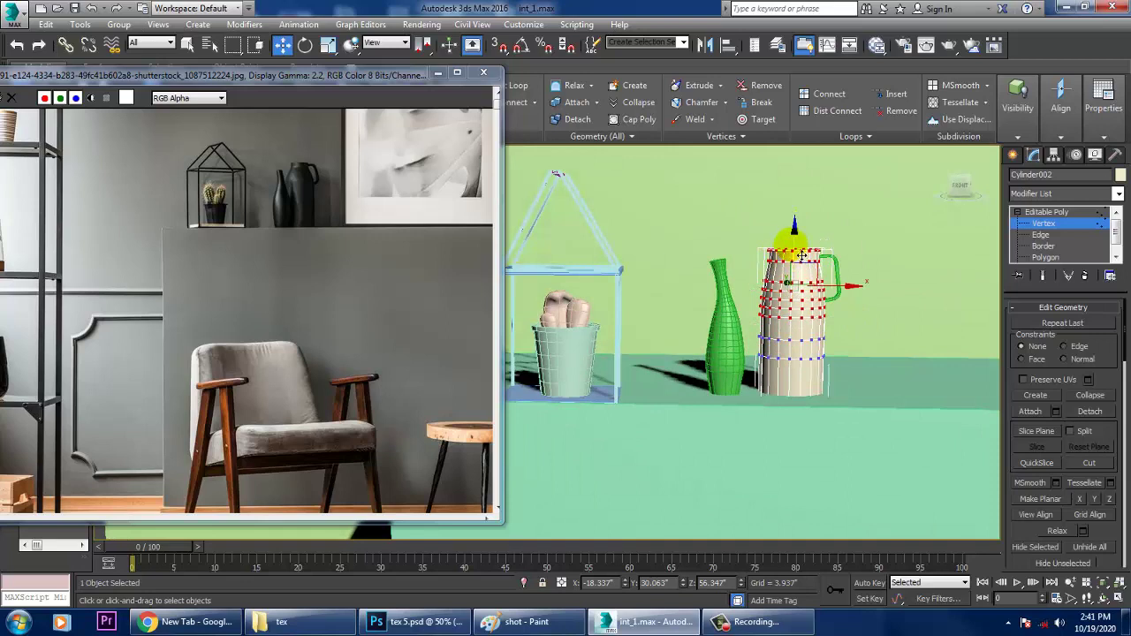
pyautogui.moveTo(801, 256); pyautogui.dragTo(804, 231)
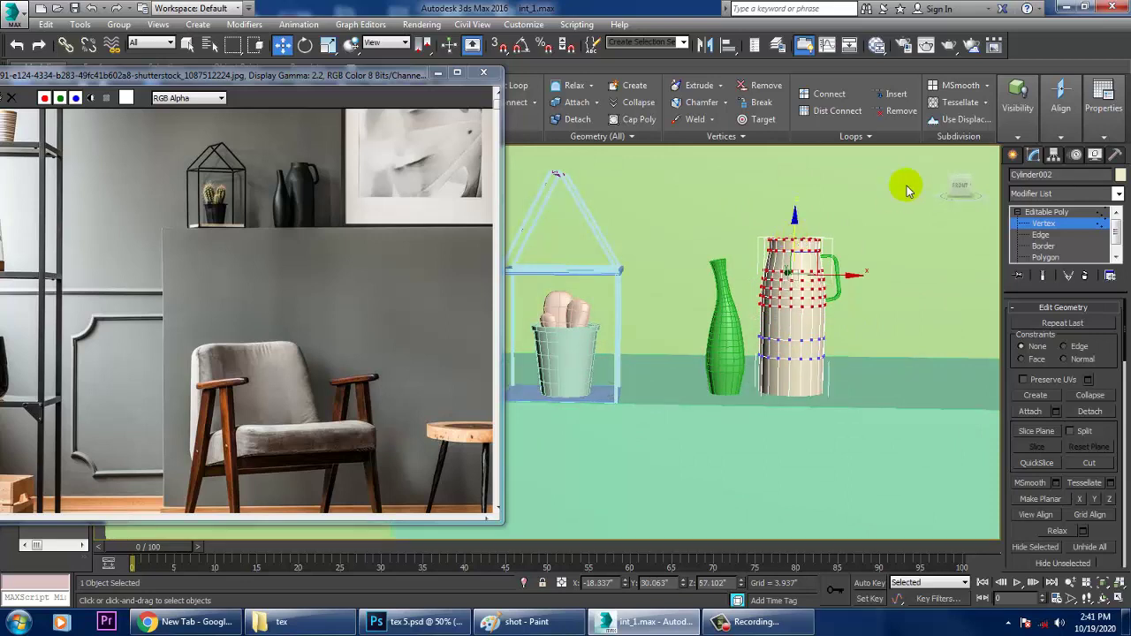
pyautogui.click(1060, 213)
# - Move the jug handle up about 0.81" along Z to meet the raised neck
pyautogui.click(840, 273)
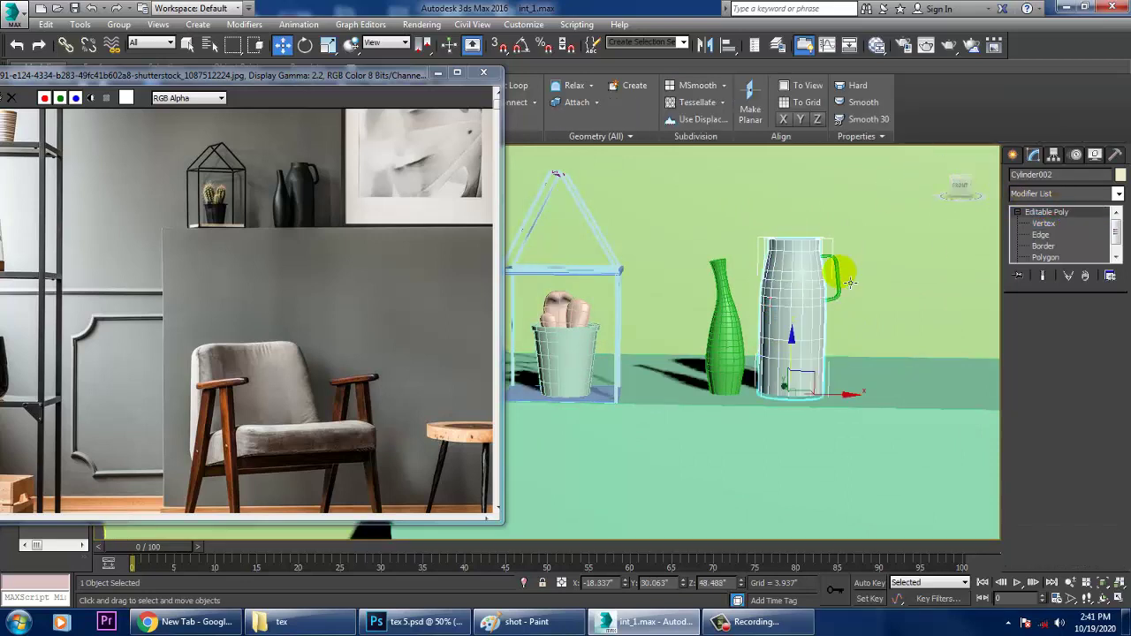
pyautogui.moveTo(811, 283); pyautogui.dragTo(726, 307, button='middle')
pyautogui.scroll(4, 761, 301)
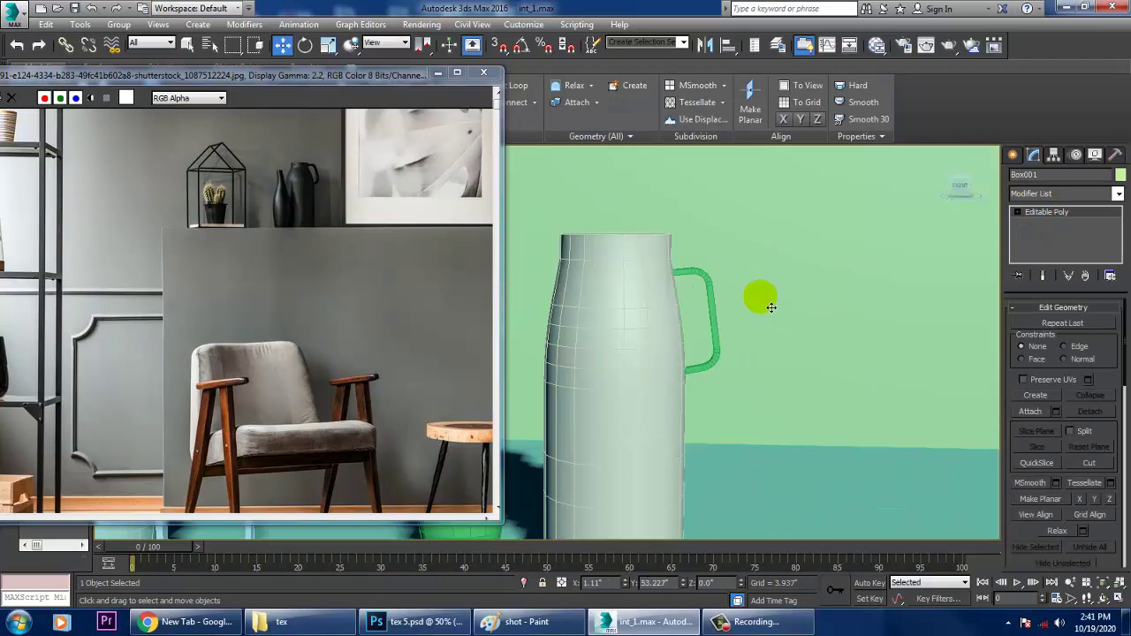
pyautogui.click(710, 300)
pyautogui.moveTo(695, 262); pyautogui.dragTo(696, 237)
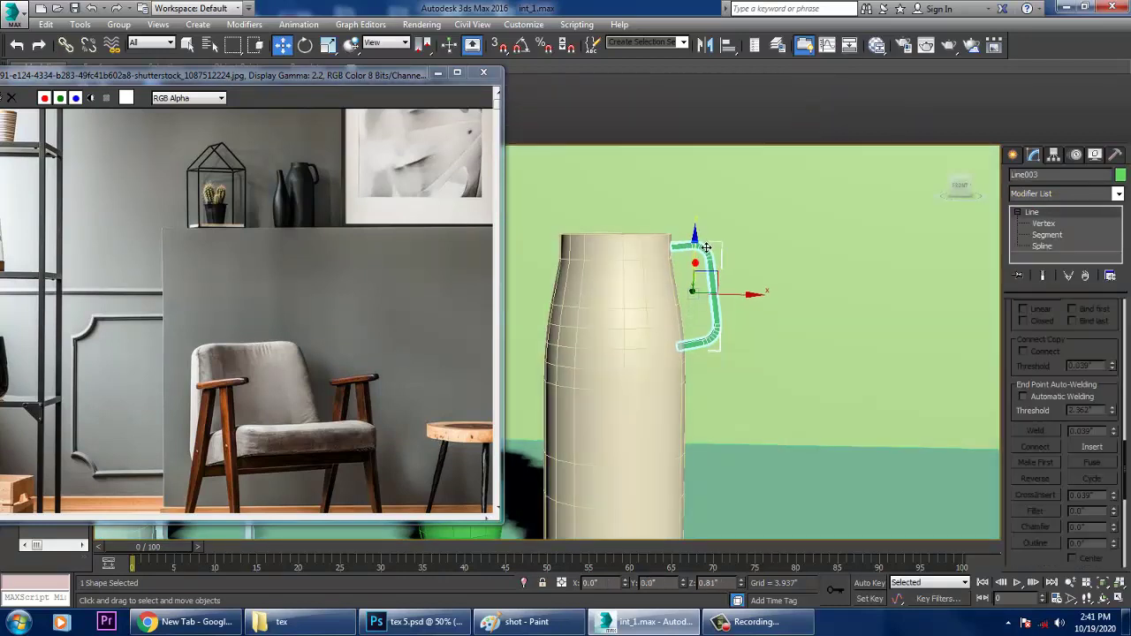
# - Compare the shelf decor with the reference photo and examine the picture frame's size and position on the cabinet
pyautogui.scroll(-4, 682, 259)
pyautogui.keyDown('alt'); pyautogui.moveTo(681, 259); pyautogui.dragTo(705, 303, button='middle'); pyautogui.keyUp('alt')
pyautogui.scroll(-4, 699, 272)
pyautogui.scroll(-6, 703, 306)
pyautogui.scroll(3, 705, 303)
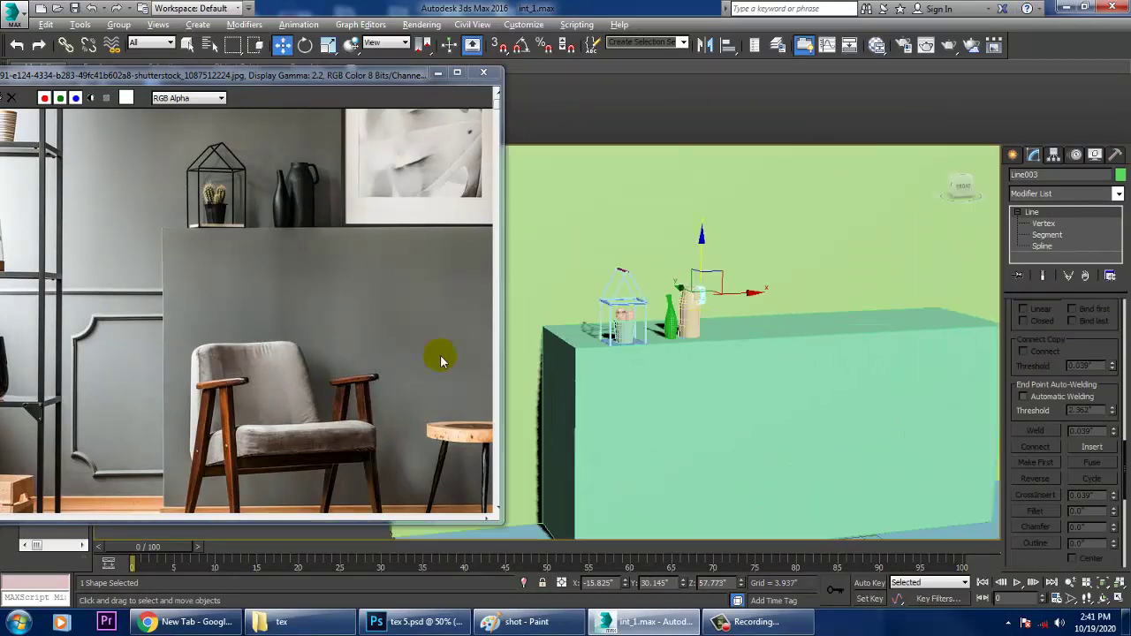
pyautogui.click(422, 313)
pyautogui.moveTo(435, 256); pyautogui.dragTo(370, 330, button='middle')
pyautogui.moveTo(369, 262); pyautogui.dragTo(396, 380, button='middle')
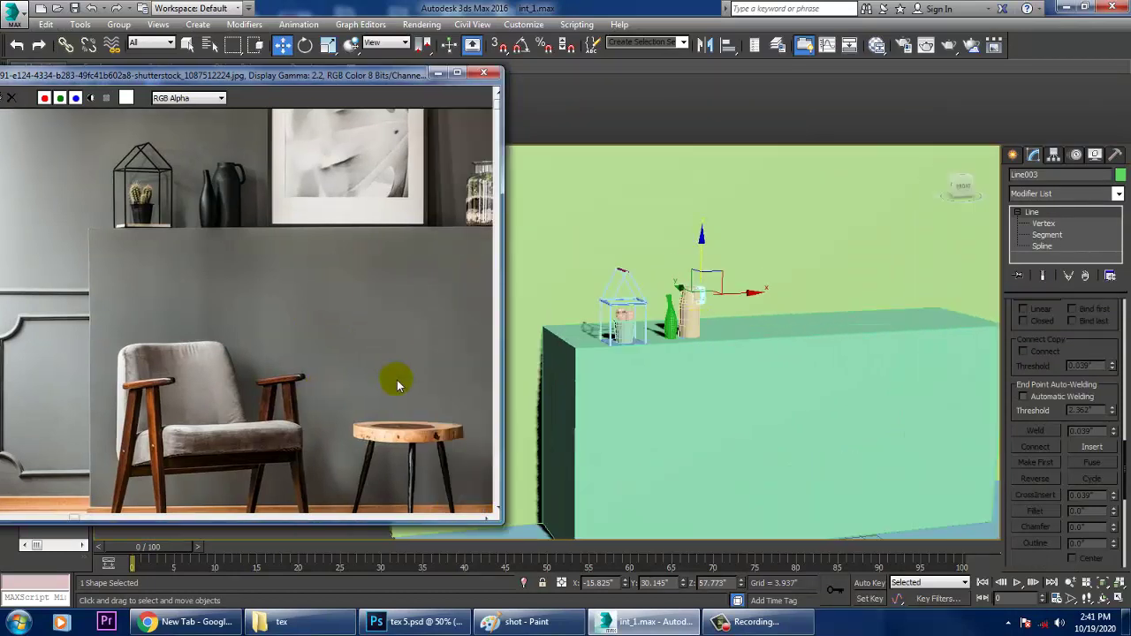
pyautogui.scroll(-1, 357, 266)
# - In the front view, create a thin upright box for the picture frame, standing on the cabinet beside the jug
pyautogui.keyDown('alt'); pyautogui.moveTo(845, 301); pyautogui.dragTo(848, 334, button='middle'); pyautogui.keyUp('alt')
pyautogui.hotkey('alt', 'w')
pyautogui.moveTo(806, 254); pyautogui.dragTo(767, 256, button='middle')
pyautogui.hotkey('alt', 'w')
pyautogui.scroll(-6, 765, 261)
pyautogui.moveTo(815, 288); pyautogui.dragTo(729, 302, button='middle')
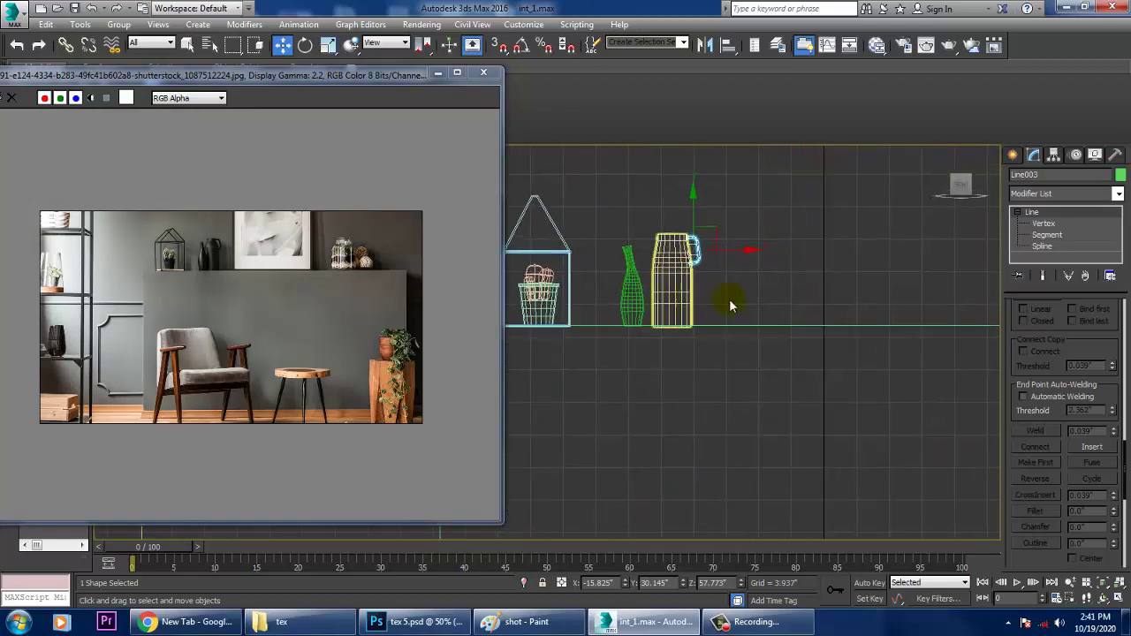
pyautogui.click(1013, 157)
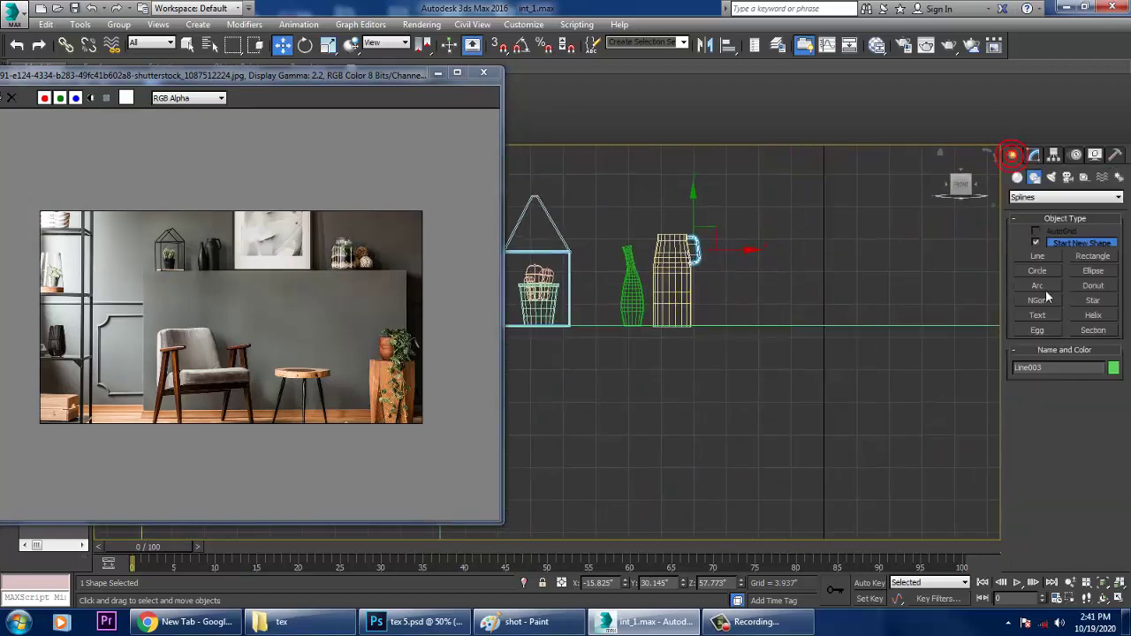
pyautogui.click(1017, 178)
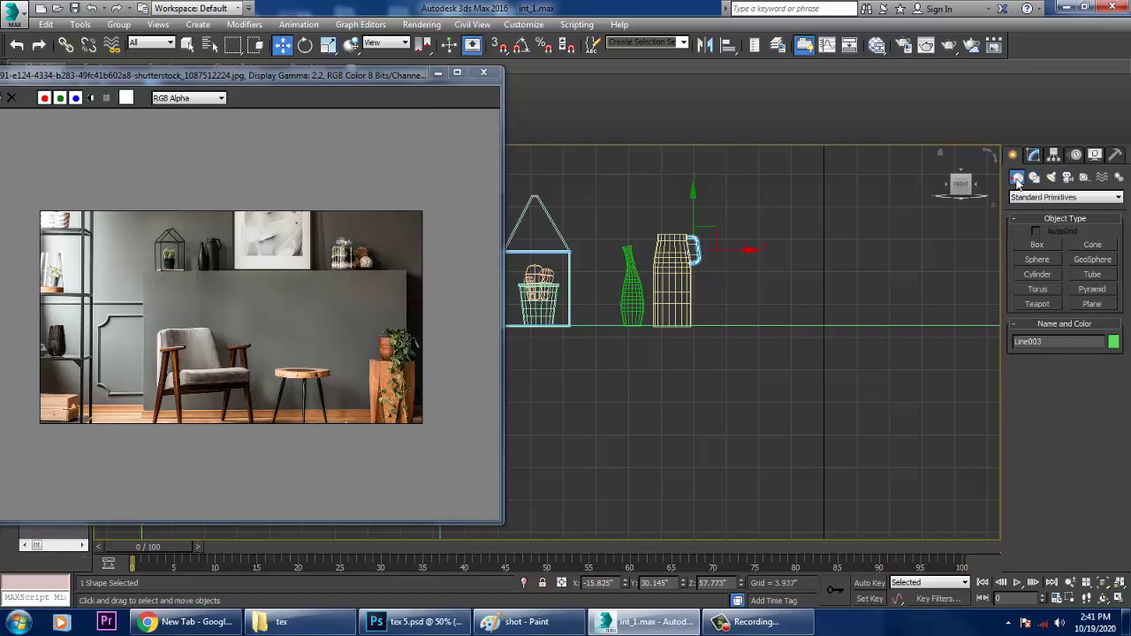
pyautogui.click(1046, 247)
pyautogui.scroll(-2, 677, 324)
pyautogui.moveTo(676, 324); pyautogui.dragTo(703, 333, button='middle')
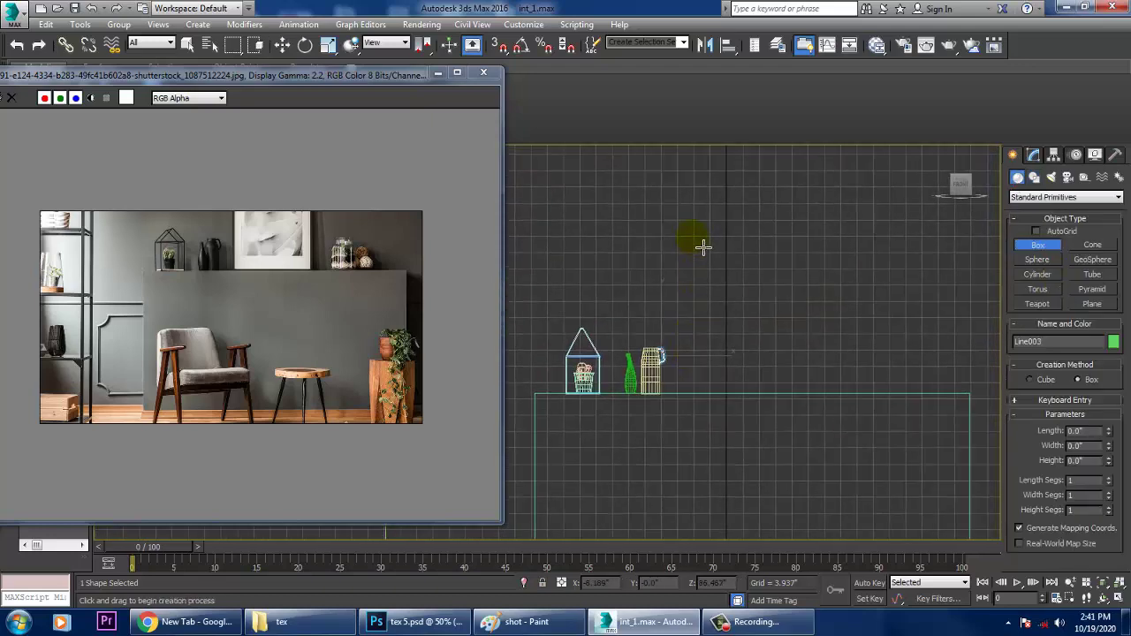
pyautogui.moveTo(702, 247); pyautogui.dragTo(811, 401)
pyautogui.press('w')
pyautogui.hotkey('alt', 'w')
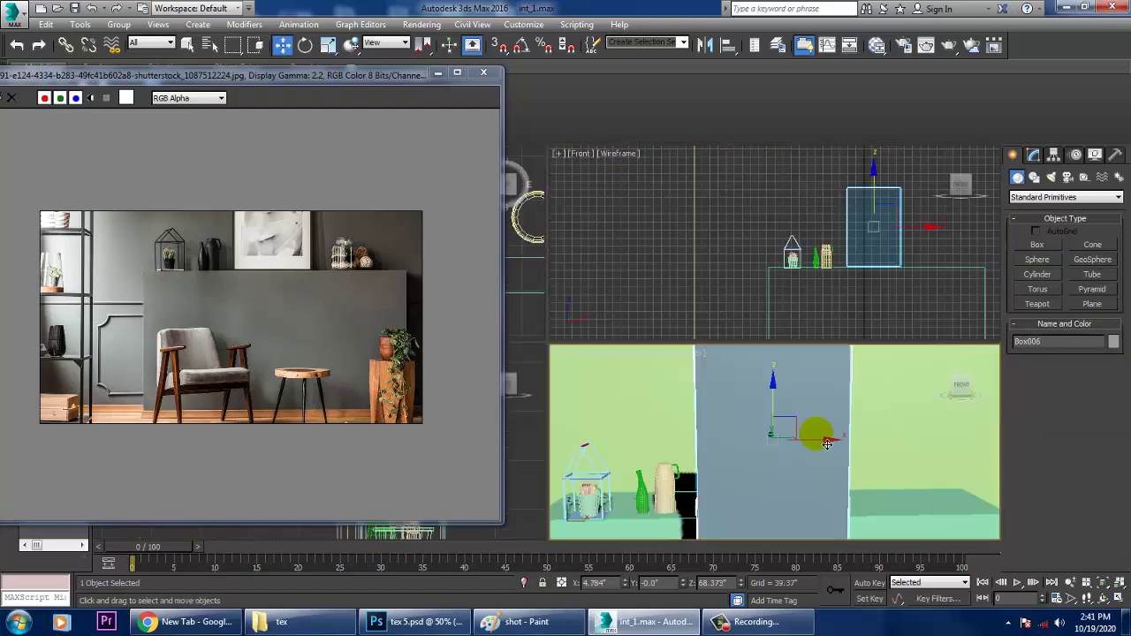
# - Convert the picture frame box to an editable poly in the perspective view
pyautogui.click(815, 434)
pyautogui.hotkey('alt', 'w')
pyautogui.scroll(-5, 778, 414)
pyautogui.scroll(3, 769, 419)
pyautogui.keyDown('alt'); pyautogui.moveTo(775, 412); pyautogui.dragTo(810, 364, button='middle'); pyautogui.keyUp('alt')
pyautogui.press('r')
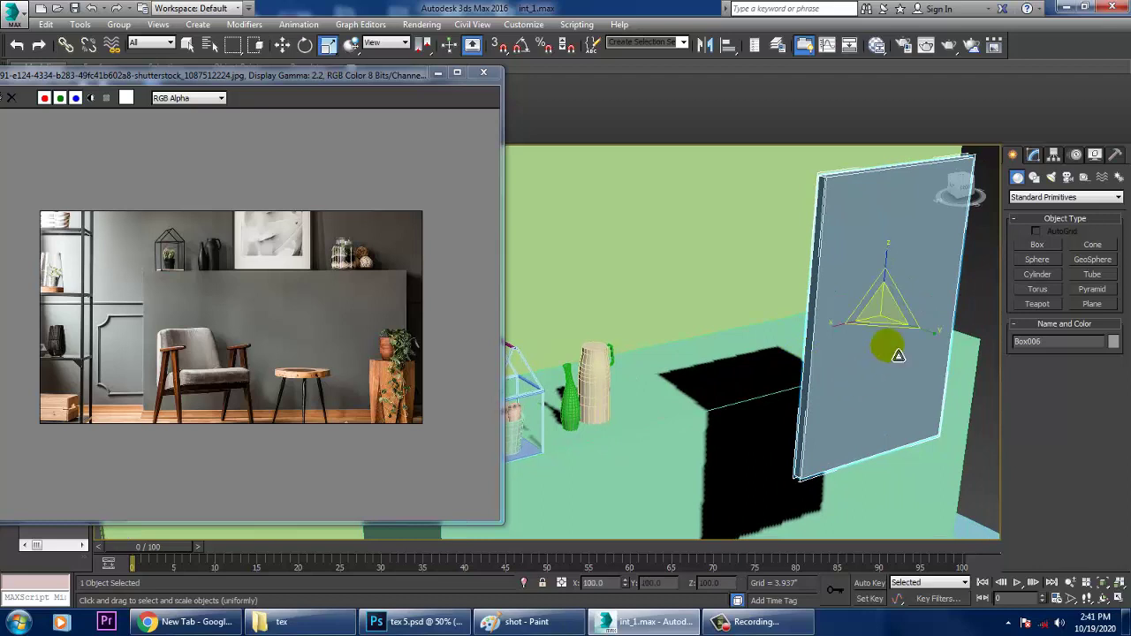
pyautogui.rightClick(866, 272)
pyautogui.moveTo(926, 411)
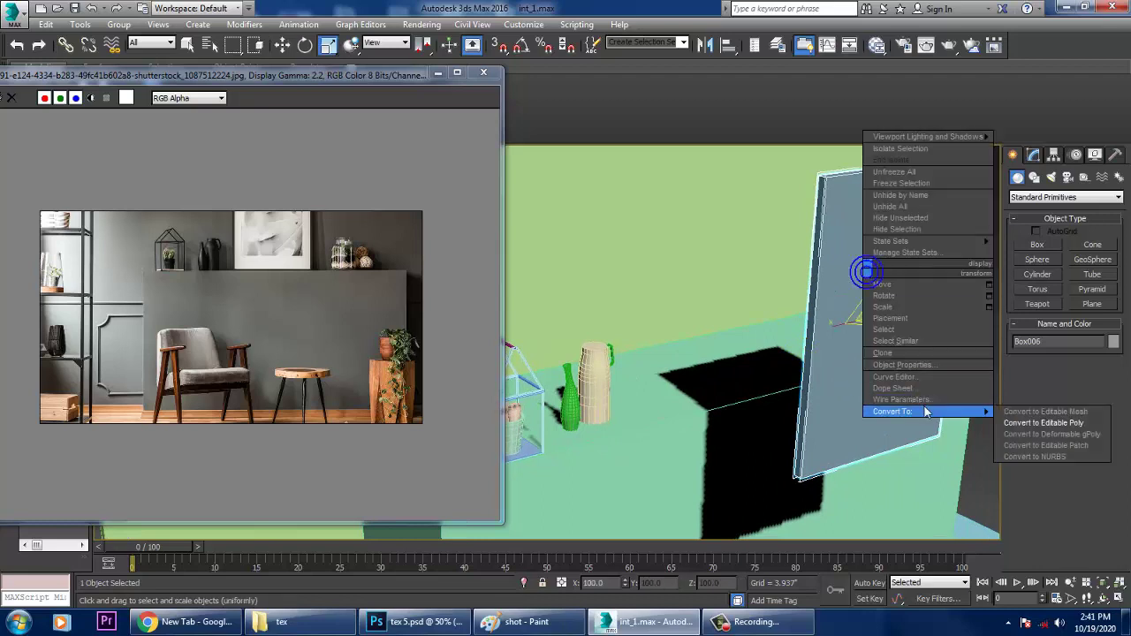
pyautogui.click(1065, 423)
# - Inset the front polygon of the picture frame box by about 1.566" to form the border
pyautogui.press('w')
pyautogui.moveTo(904, 328)
pyautogui.keyDown('alt'); pyautogui.mouseDown(button='middle')
pyautogui.moveTo(883, 278)
pyautogui.moveTo(813, 297)
pyautogui.moveTo(895, 316)
pyautogui.mouseUp(button='middle'); pyautogui.keyUp('alt')
pyautogui.press('4')
pyautogui.click(890, 313)
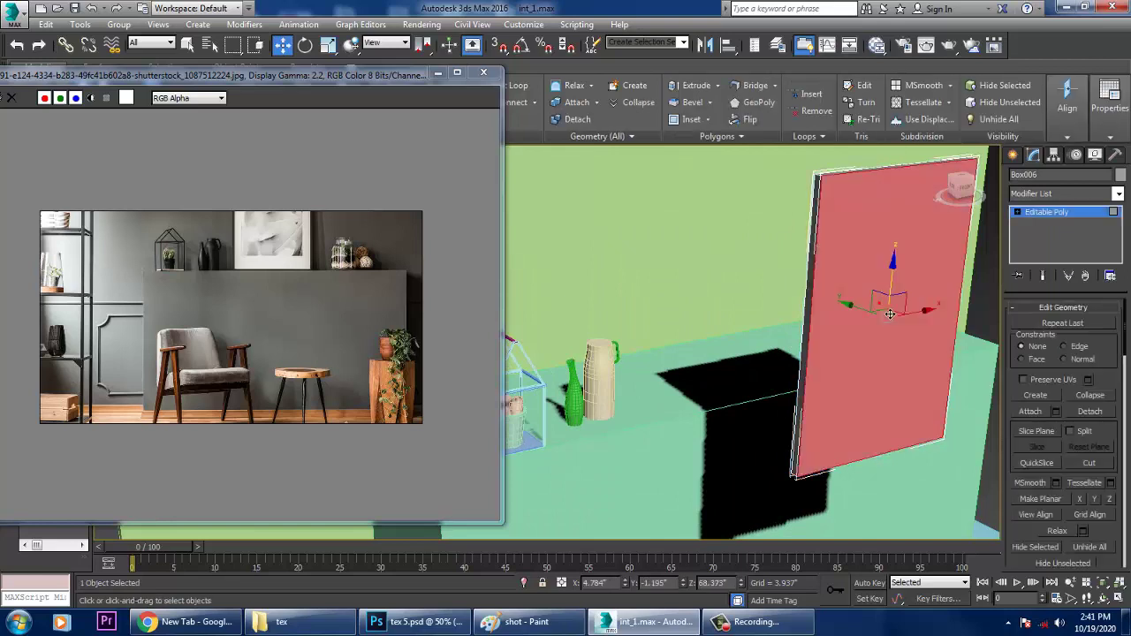
pyautogui.moveTo(1122, 547); pyautogui.dragTo(1096, 240)
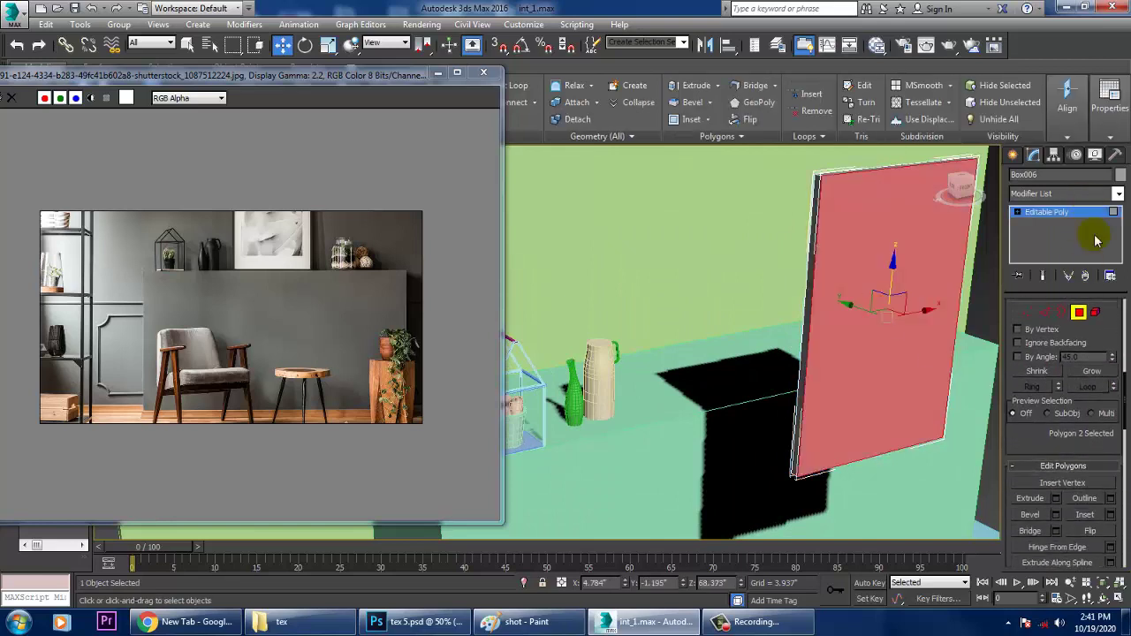
pyautogui.click(1111, 519)
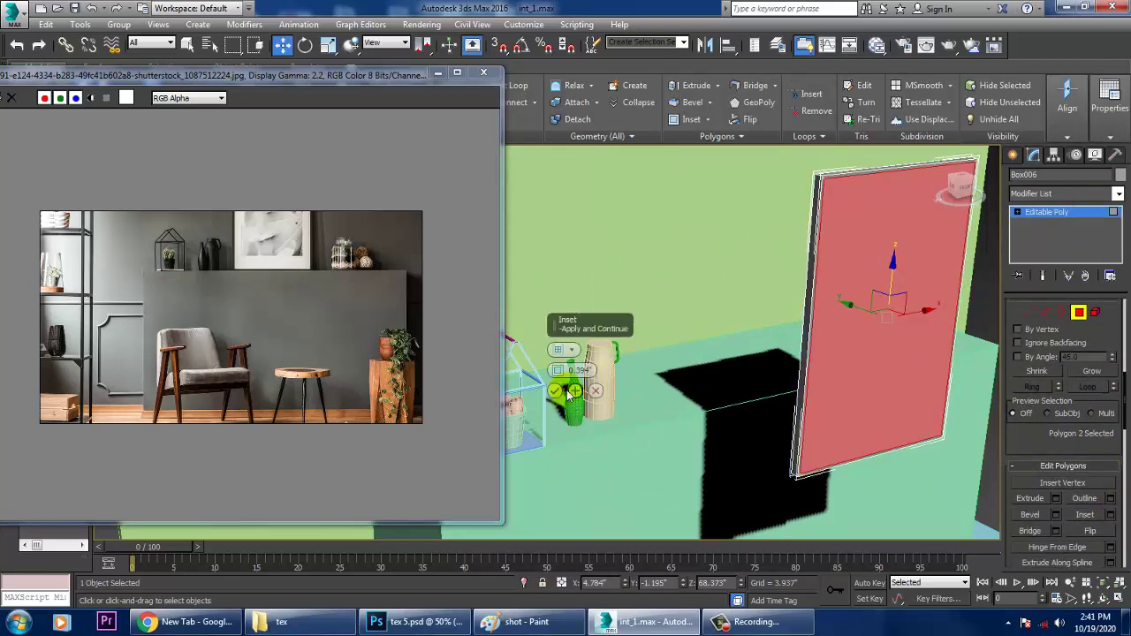
pyautogui.moveTo(560, 374); pyautogui.dragTo(555, 351)
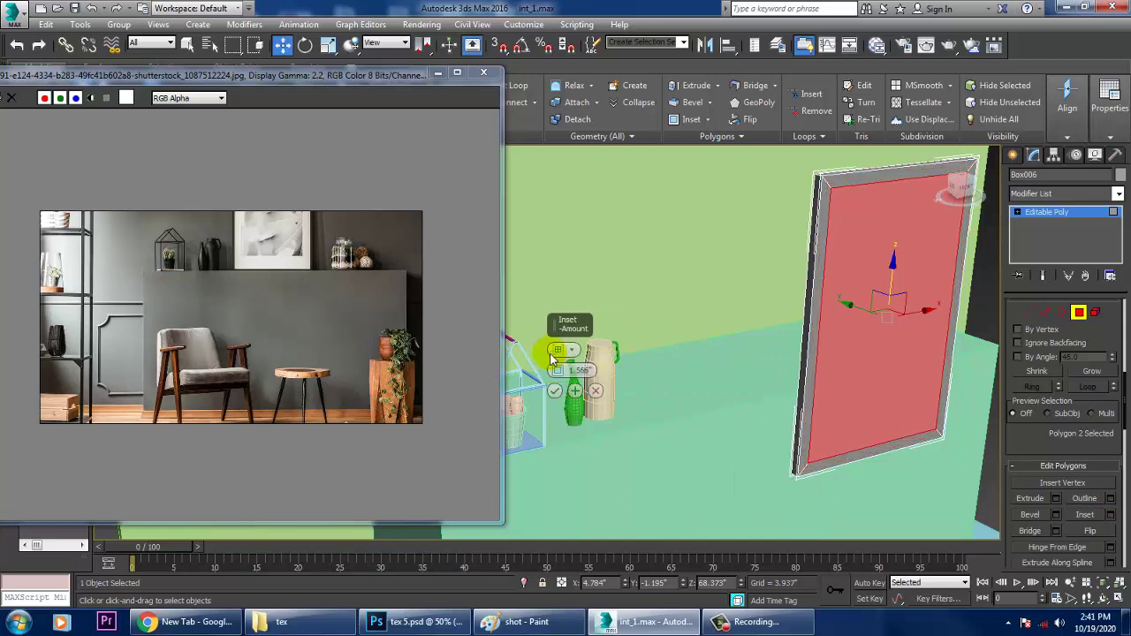
pyautogui.click(554, 391)
# - Bevel the inset front polygon inward with a height of about -0.599" and an outline of about -0.751"
pyautogui.click(1056, 514)
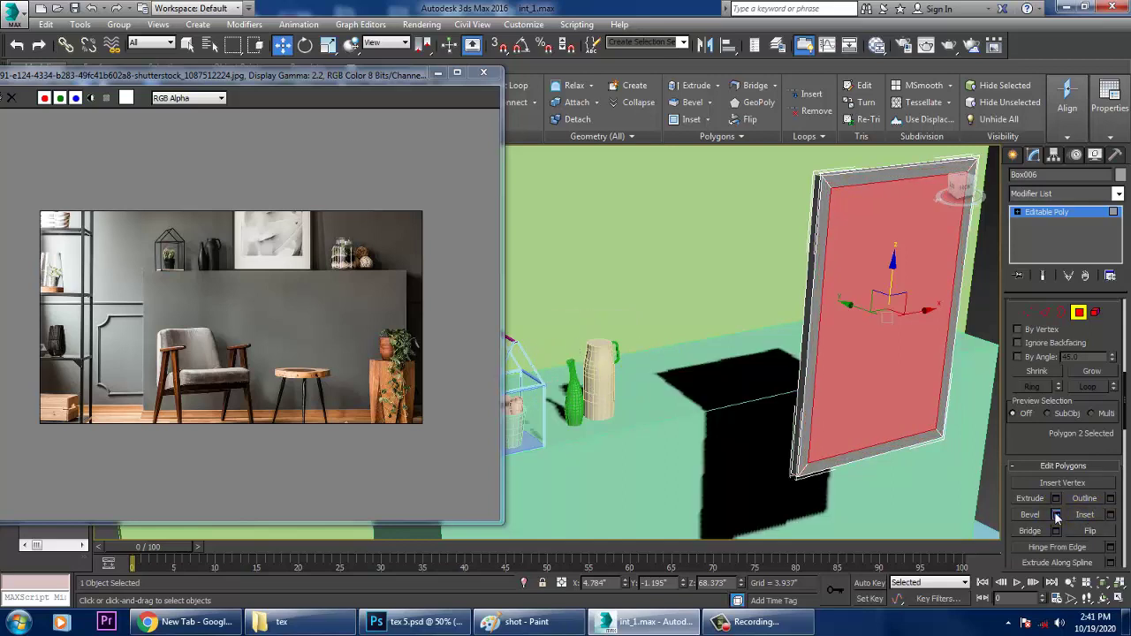
pyautogui.moveTo(560, 376); pyautogui.dragTo(609, 432)
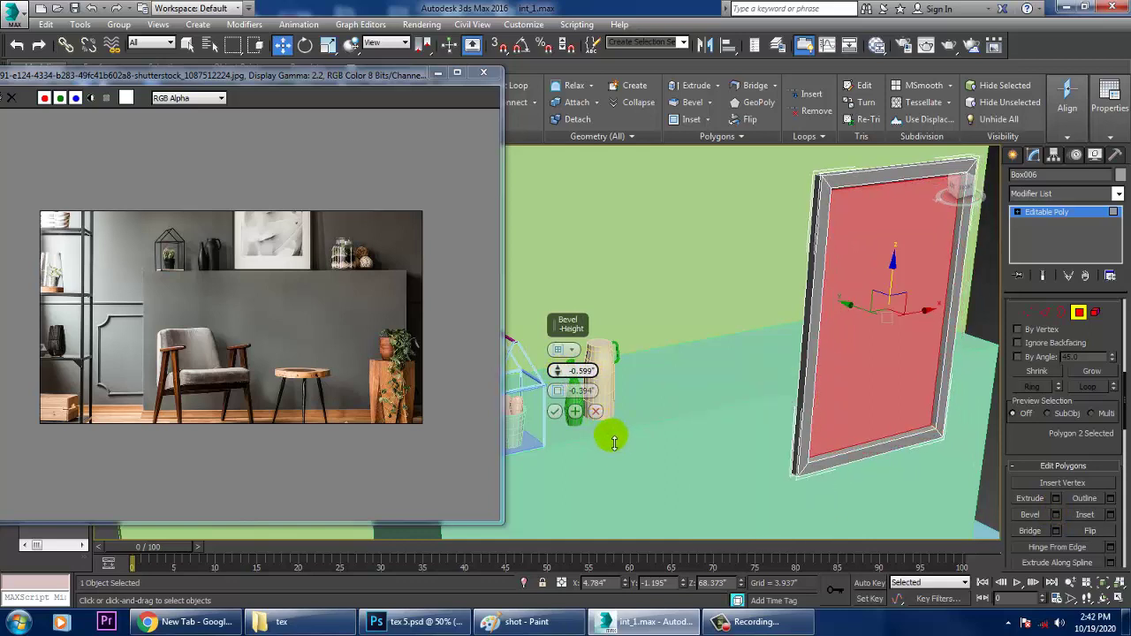
pyautogui.moveTo(558, 396); pyautogui.dragTo(561, 402)
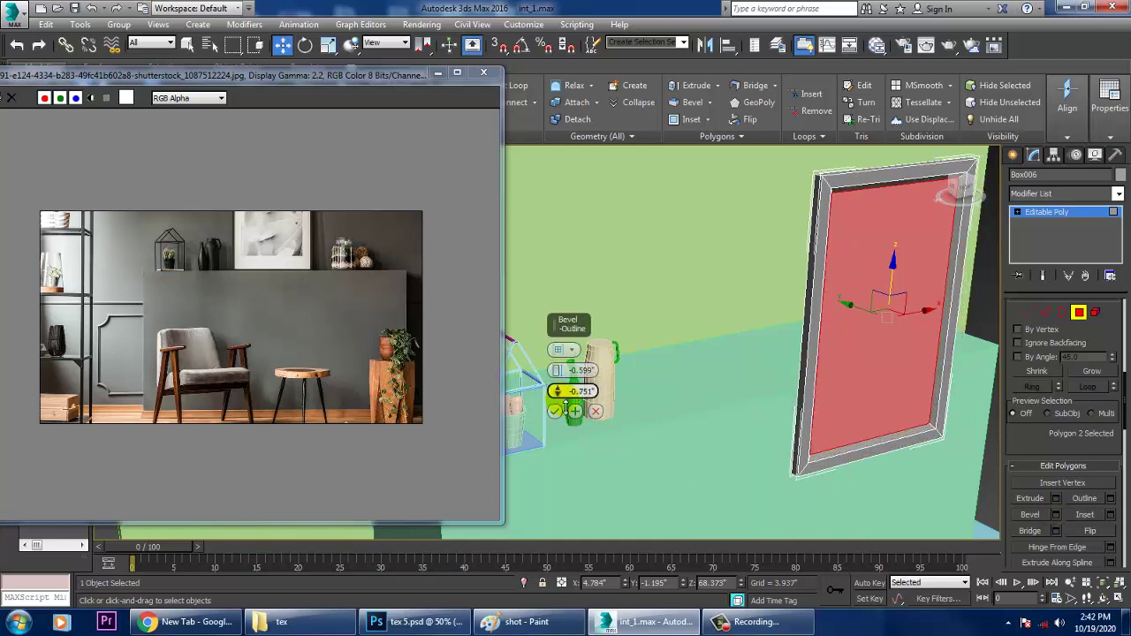
pyautogui.click(554, 412)
# - Adjust the recessed panel polygon along the Y axis to about -0.633"
pyautogui.moveTo(909, 362); pyautogui.dragTo(772, 379, button='middle')
pyautogui.scroll(2, 813, 331)
pyautogui.moveTo(795, 295); pyautogui.dragTo(802, 295)
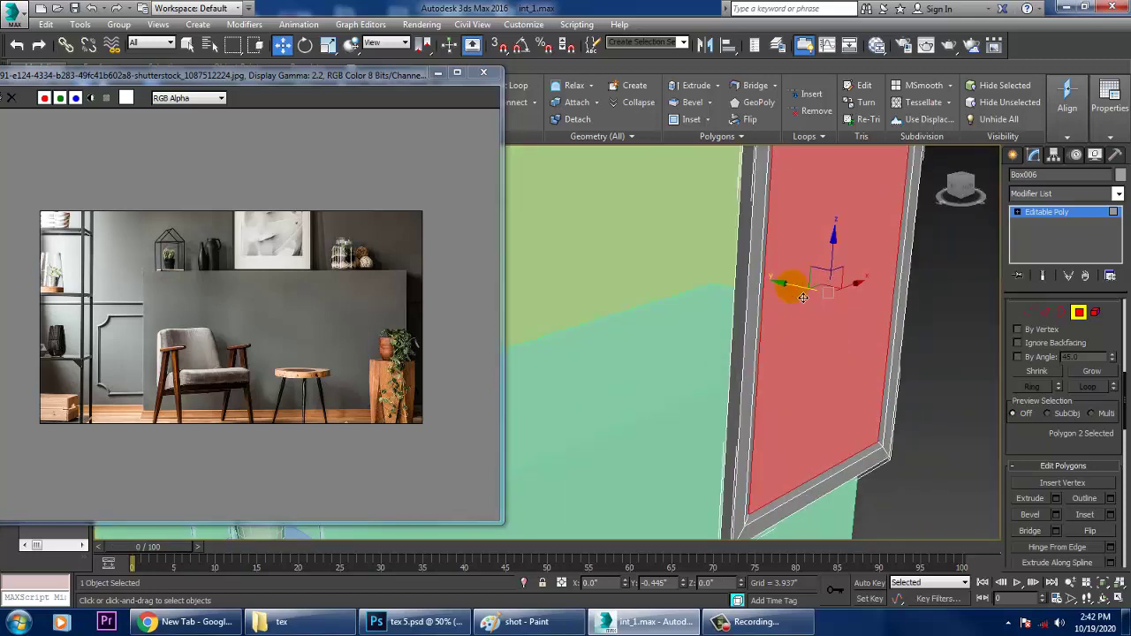
pyautogui.moveTo(852, 262); pyautogui.dragTo(851, 286, button='middle')
pyautogui.scroll(3, 851, 286)
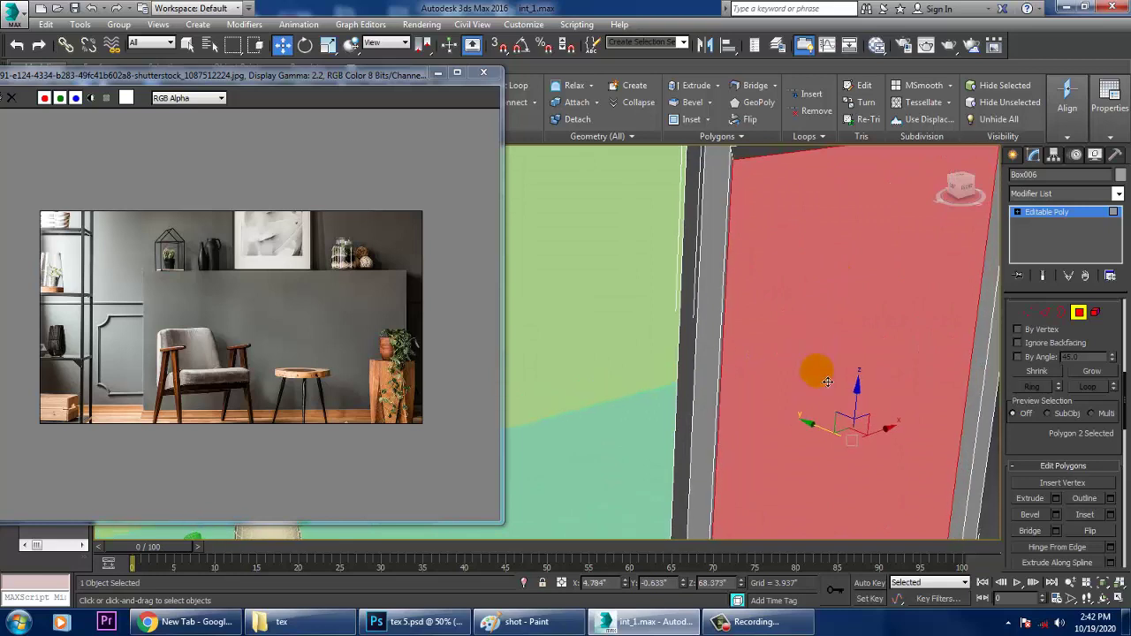
# - Chamfer the inner border edge loop of the picture frame by about 0.802"
pyautogui.press('2')
pyautogui.keyDown('alt'); pyautogui.moveTo(816, 368); pyautogui.dragTo(804, 320, button='middle'); pyautogui.keyUp('alt')
pyautogui.doubleClick(791, 276)
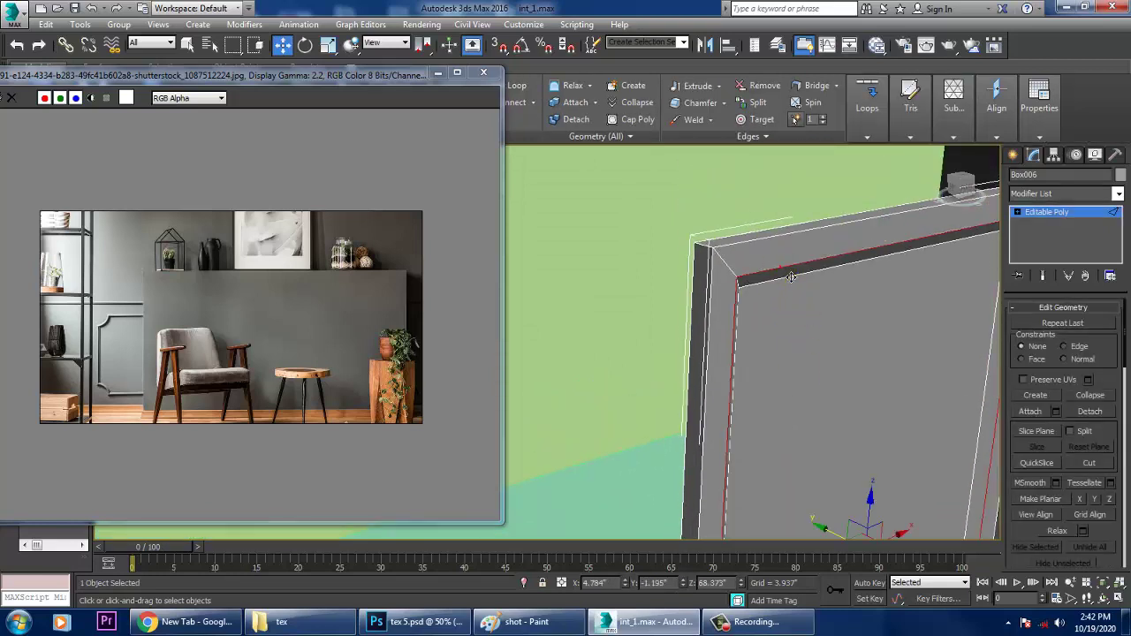
pyautogui.scroll(5, 1060, 494)
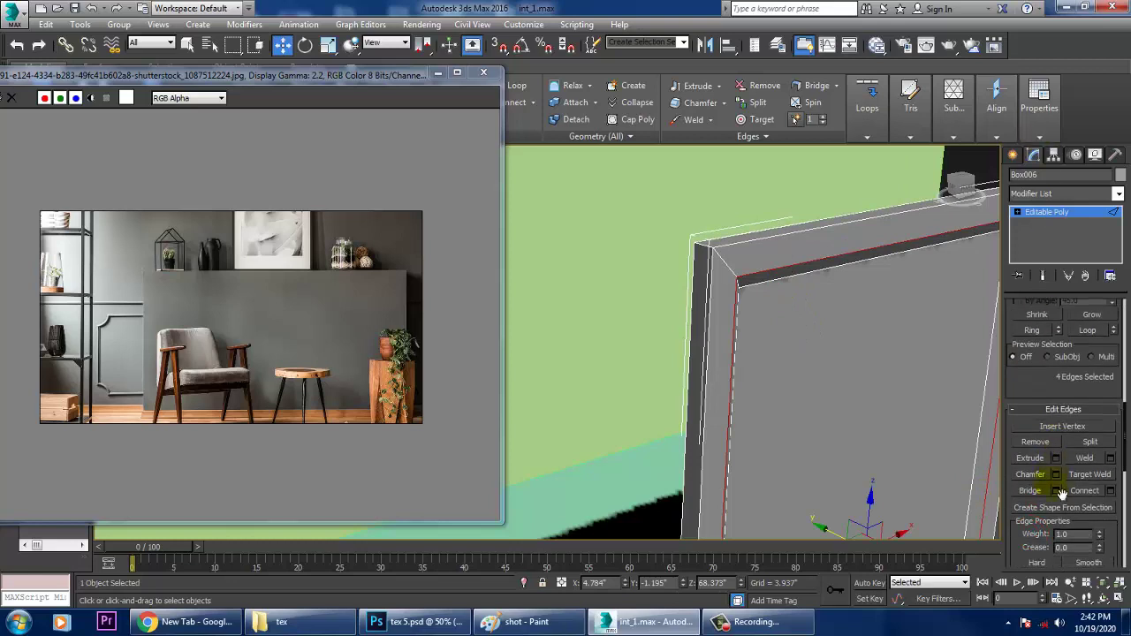
pyautogui.click(1056, 474)
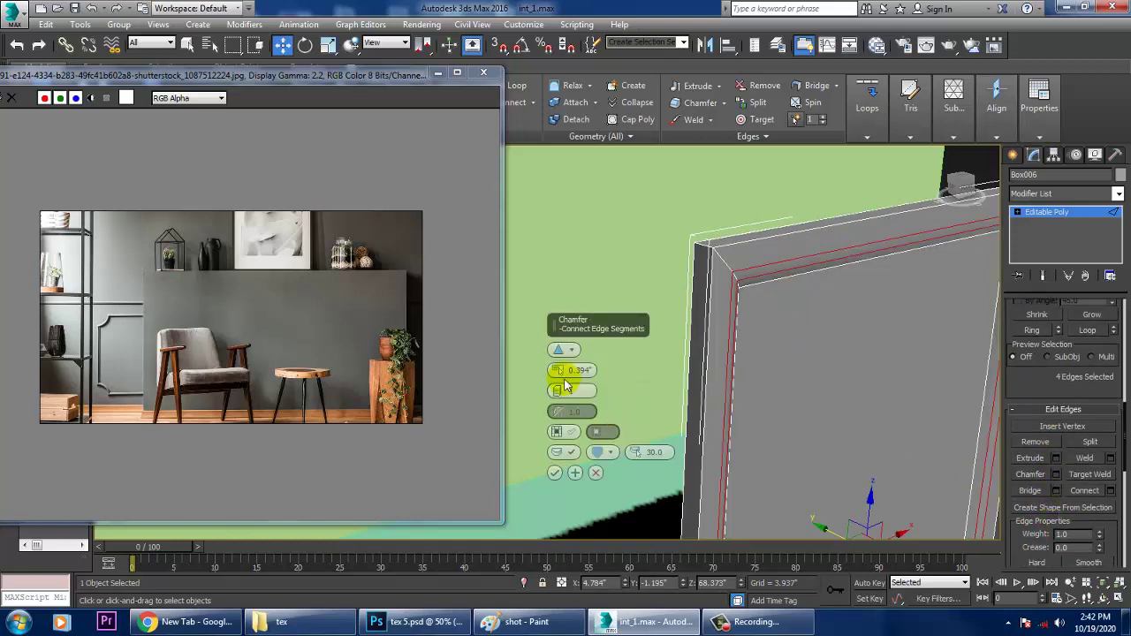
pyautogui.moveTo(564, 374); pyautogui.dragTo(563, 364)
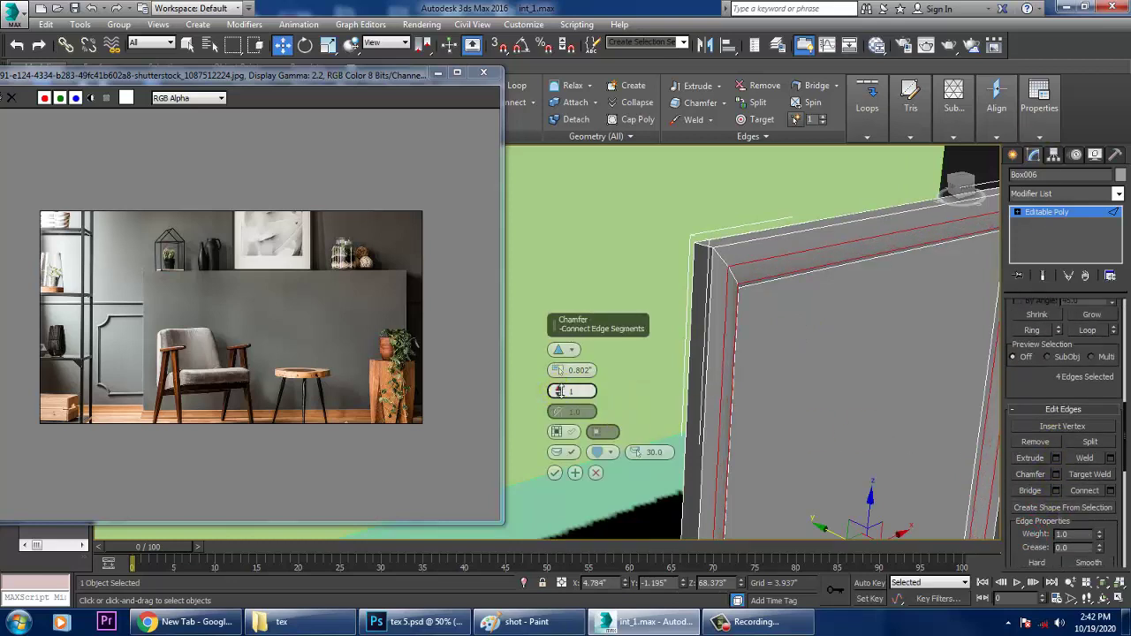
pyautogui.click(554, 473)
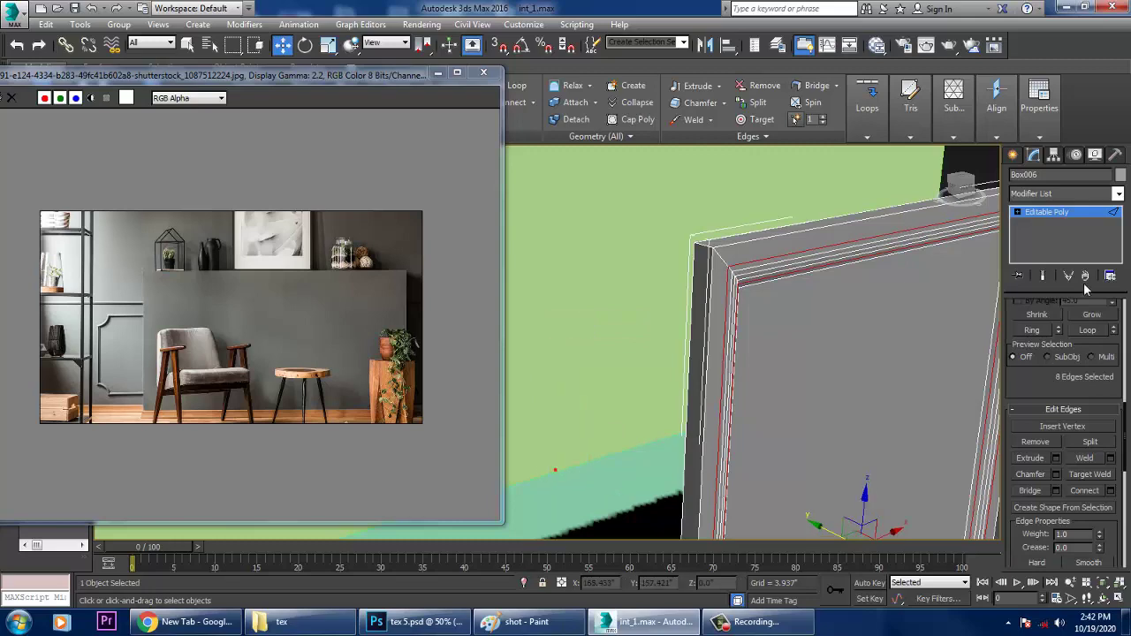
# - Move the whole picture frame along the Y axis to about 39.339" so it stands over the cabinet
pyautogui.click(1066, 213)
pyautogui.scroll(-3, 926, 336)
pyautogui.moveTo(933, 336); pyautogui.dragTo(928, 286, button='middle')
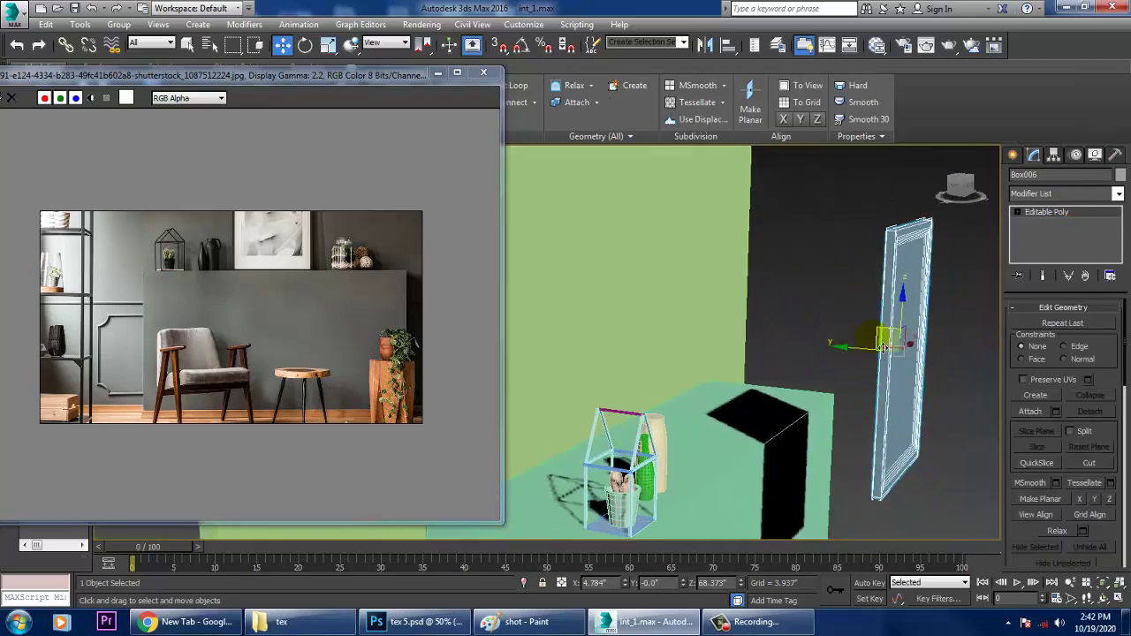
pyautogui.moveTo(869, 355); pyautogui.dragTo(618, 336)
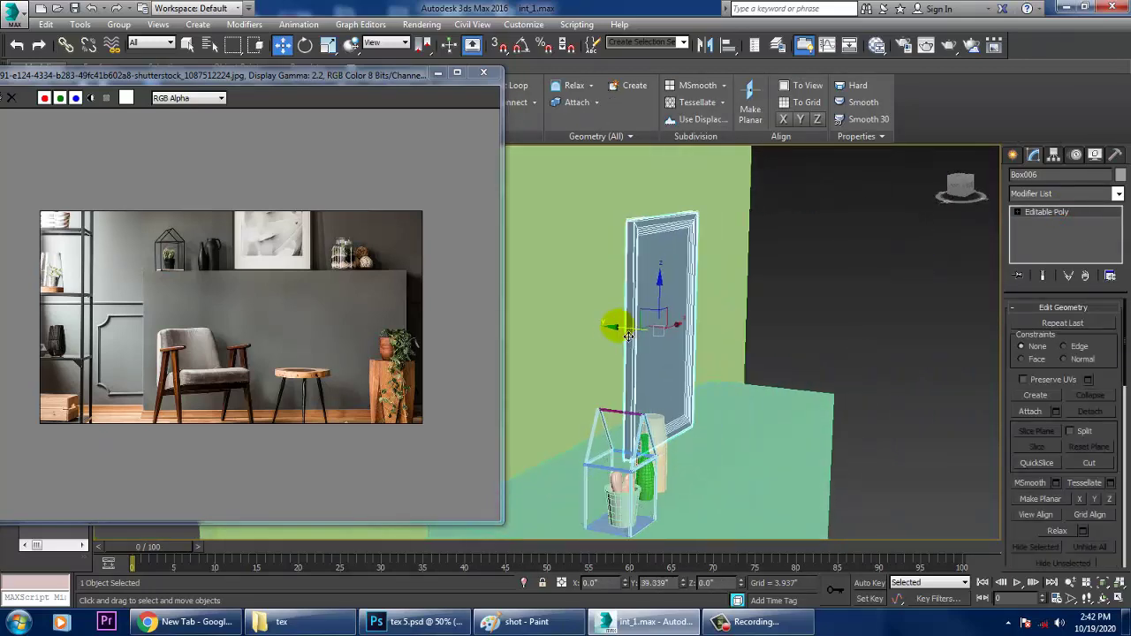
# - Tilt the picture frame back to an X rotation of about 82° and slide it along Y until it leans toward the wall
pyautogui.press('e')
pyautogui.moveTo(712, 320); pyautogui.dragTo(704, 327)
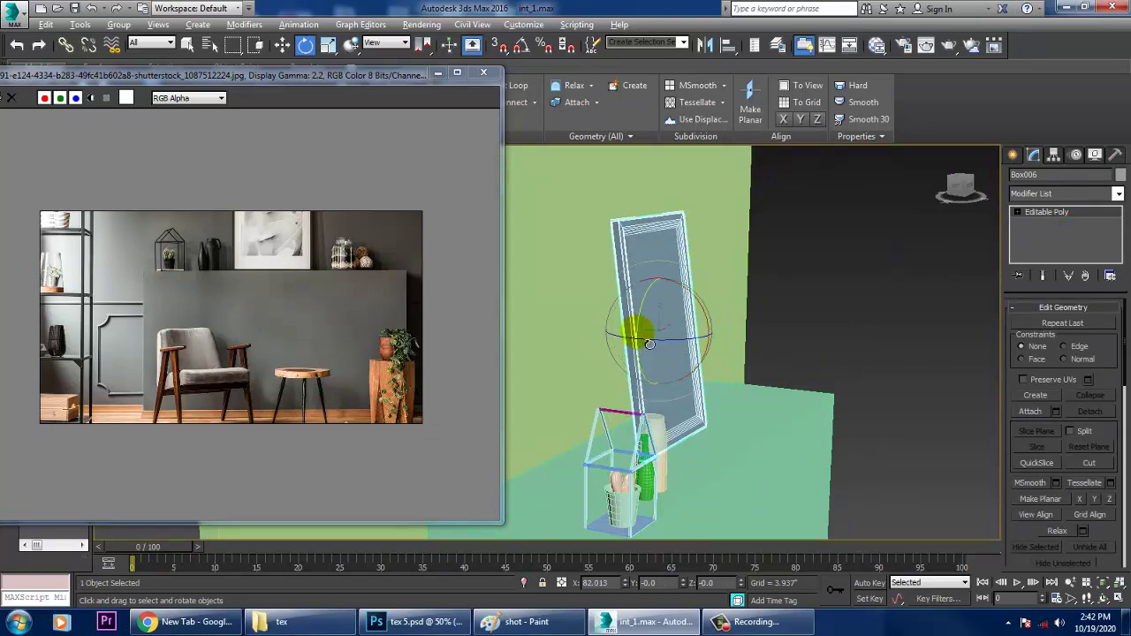
pyautogui.keyDown('alt'); pyautogui.moveTo(647, 337); pyautogui.dragTo(673, 339, button='middle'); pyautogui.keyUp('alt')
pyautogui.press('w')
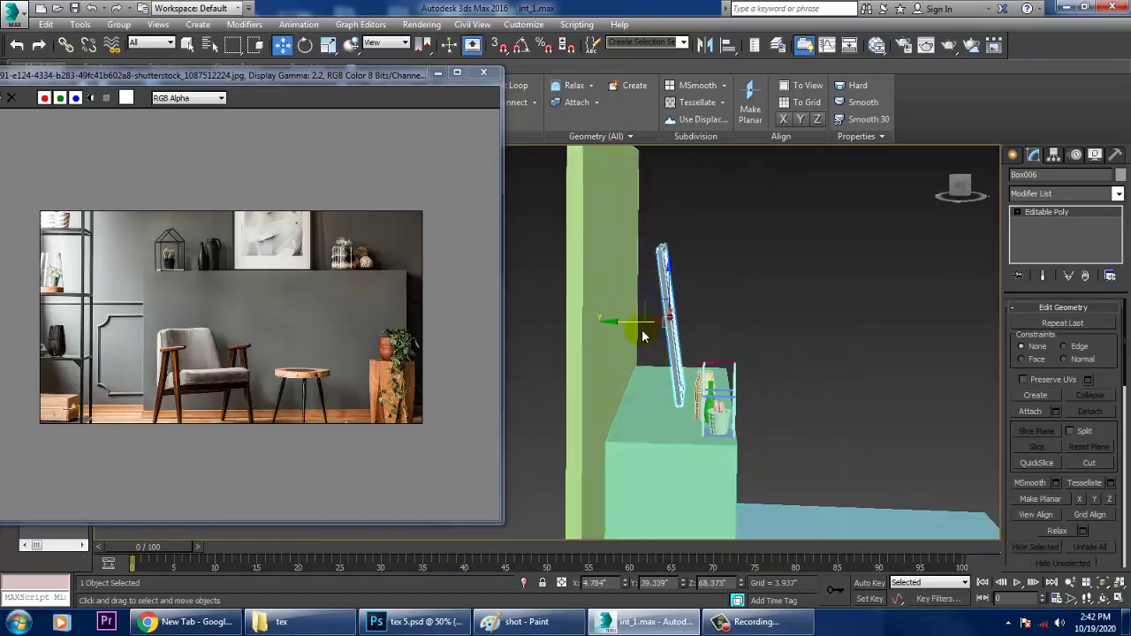
pyautogui.moveTo(645, 334); pyautogui.dragTo(611, 331)
pyautogui.press('e')
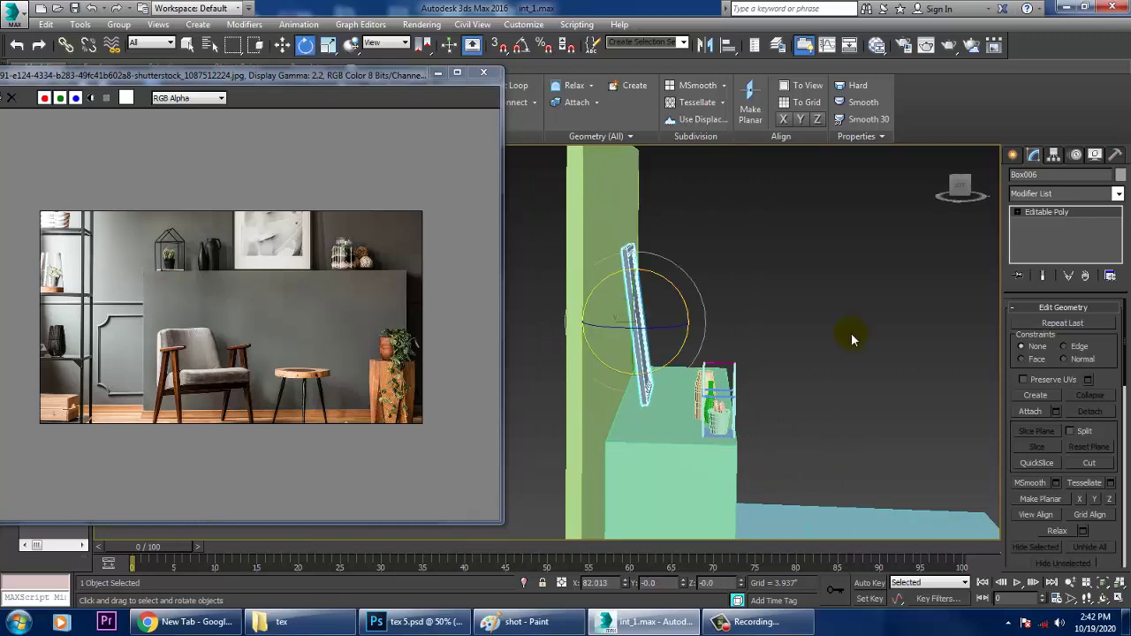
pyautogui.keyDown('alt'); pyautogui.moveTo(851, 333); pyautogui.dragTo(821, 340, button='middle'); pyautogui.keyUp('alt')
pyautogui.press('2')
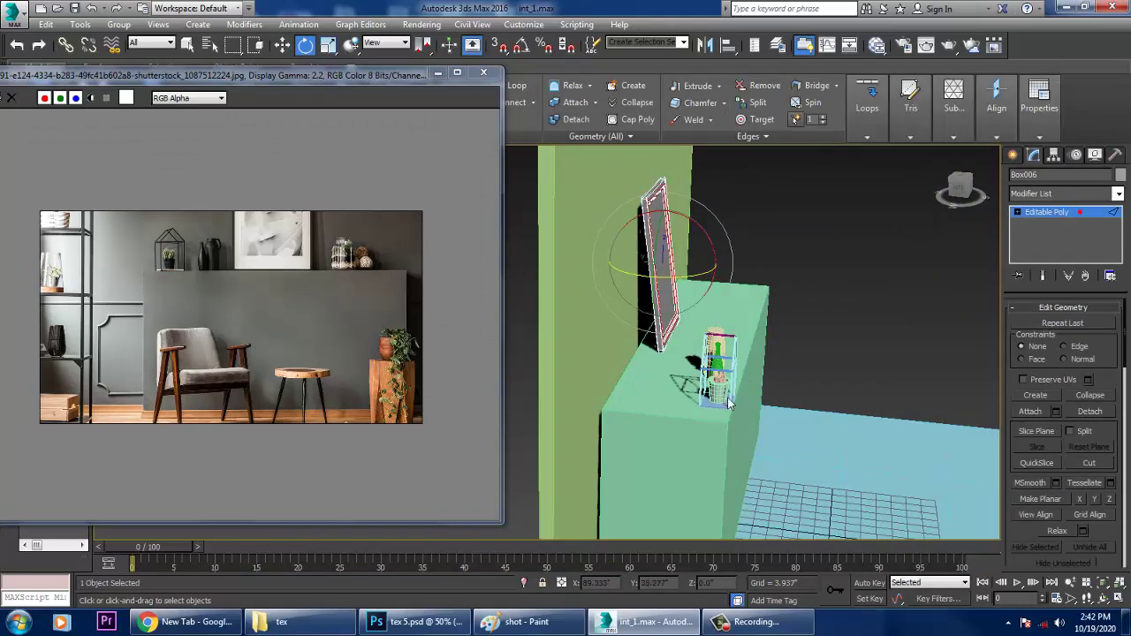
pyautogui.keyDown('alt'); pyautogui.moveTo(681, 414); pyautogui.dragTo(831, 325, button='middle'); pyautogui.keyUp('alt')
pyautogui.click(1067, 214)
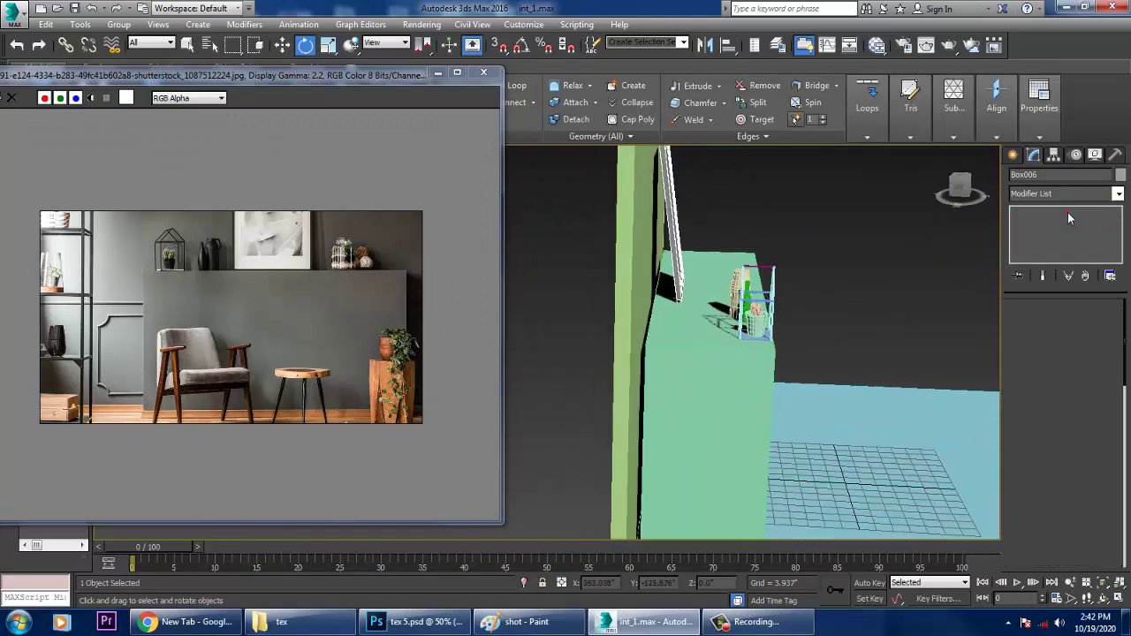
# - Convert the cabinet box to an editable poly and move its front vertices toward the wall to make it shallower
pyautogui.click(730, 430)
pyautogui.keyDown('alt'); pyautogui.moveTo(730, 431); pyautogui.dragTo(749, 399, button='middle'); pyautogui.keyUp('alt')
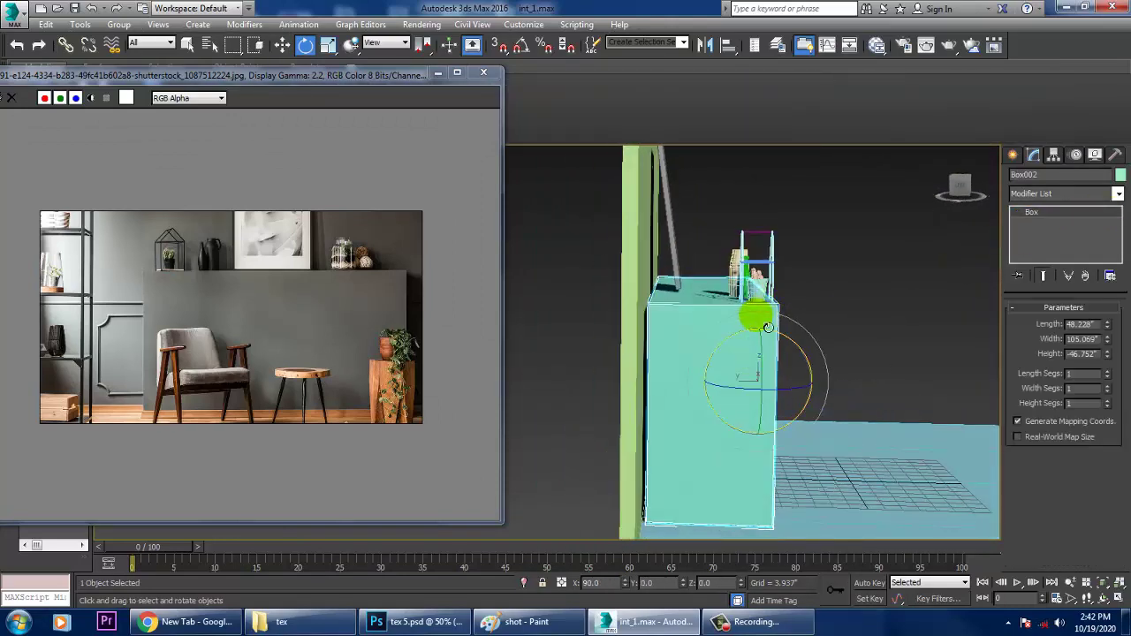
pyautogui.rightClick(715, 367)
pyautogui.moveTo(770, 505)
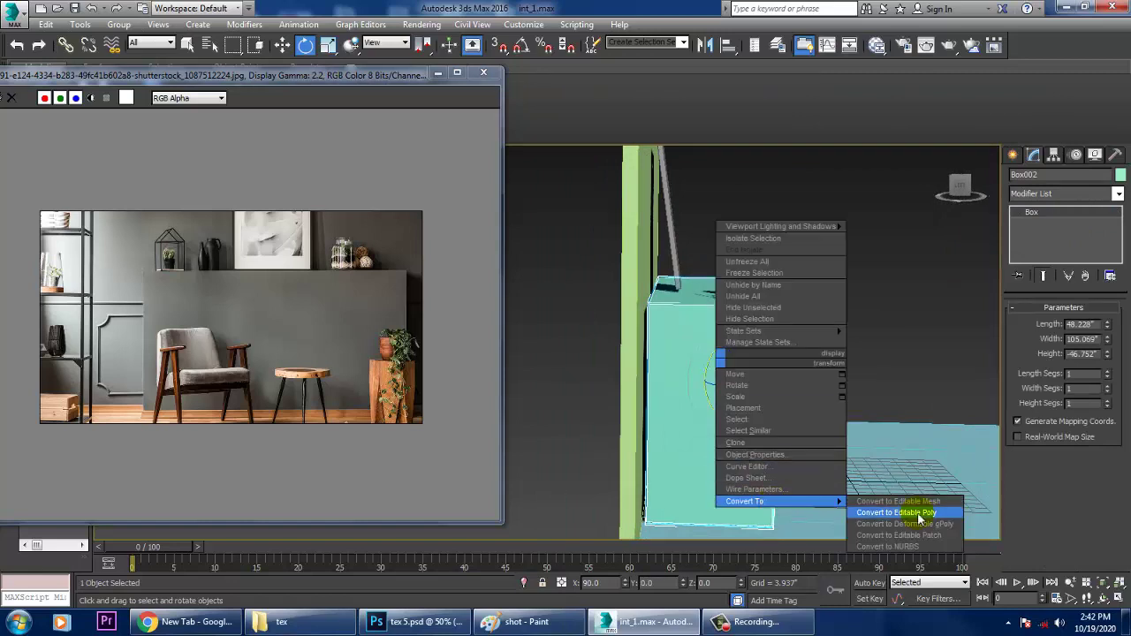
pyautogui.click(919, 513)
pyautogui.press('w')
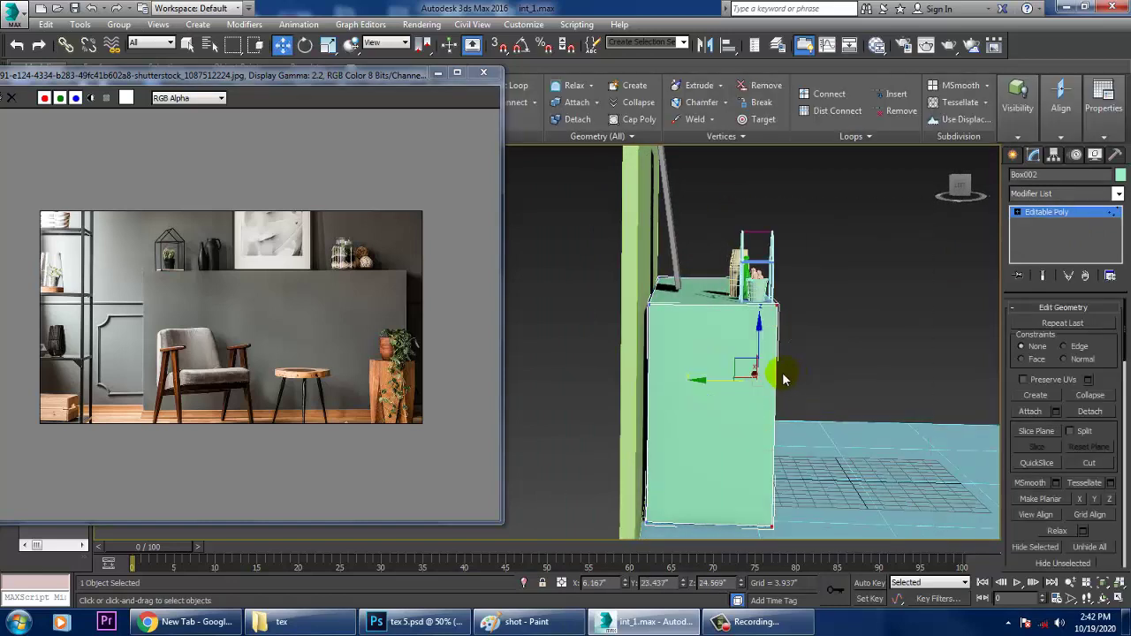
pyautogui.moveTo(726, 387); pyautogui.dragTo(701, 390)
pyautogui.click(1033, 215)
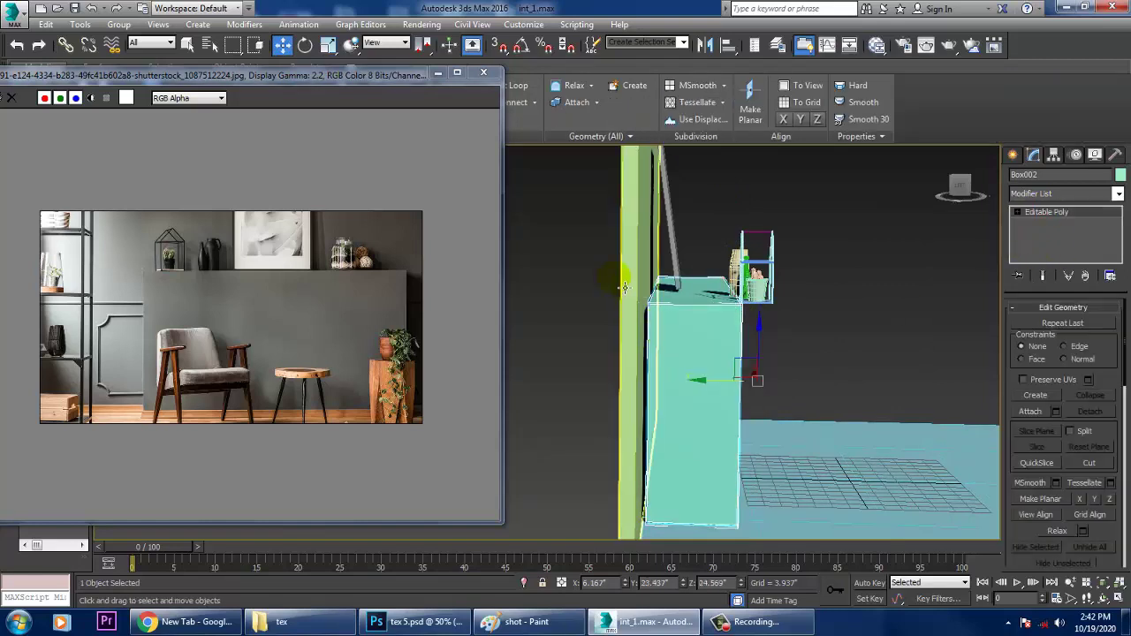
# - Move the cabinet's back vertices along Y to about 53.508" so they meet the wall
pyautogui.press('1')
pyautogui.moveTo(567, 227); pyautogui.dragTo(679, 555)
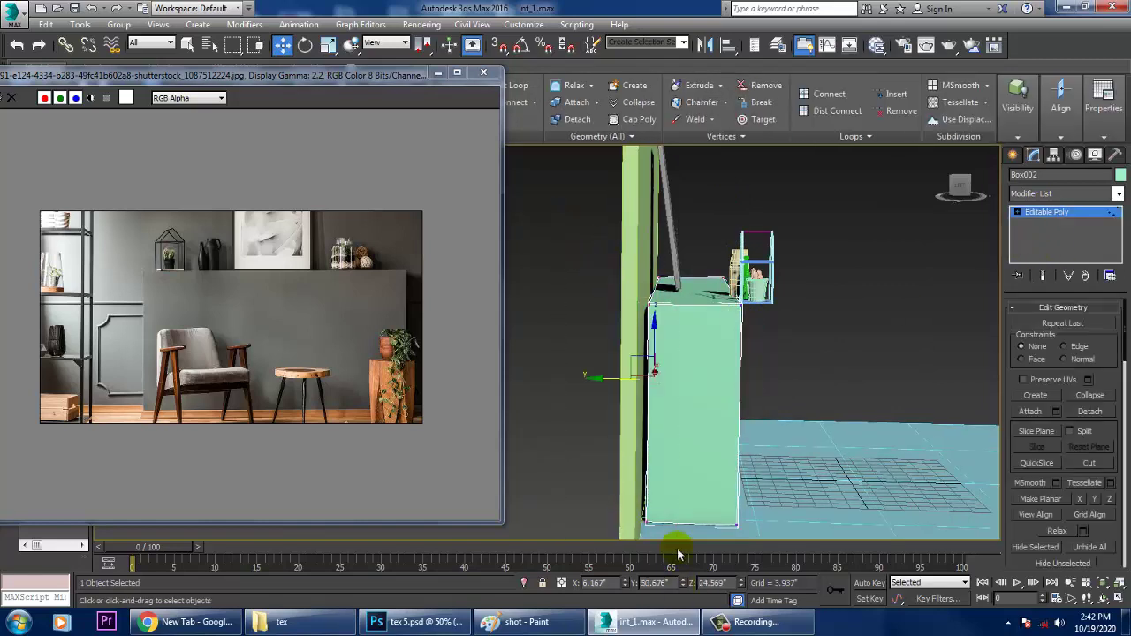
pyautogui.moveTo(619, 389); pyautogui.dragTo(612, 382)
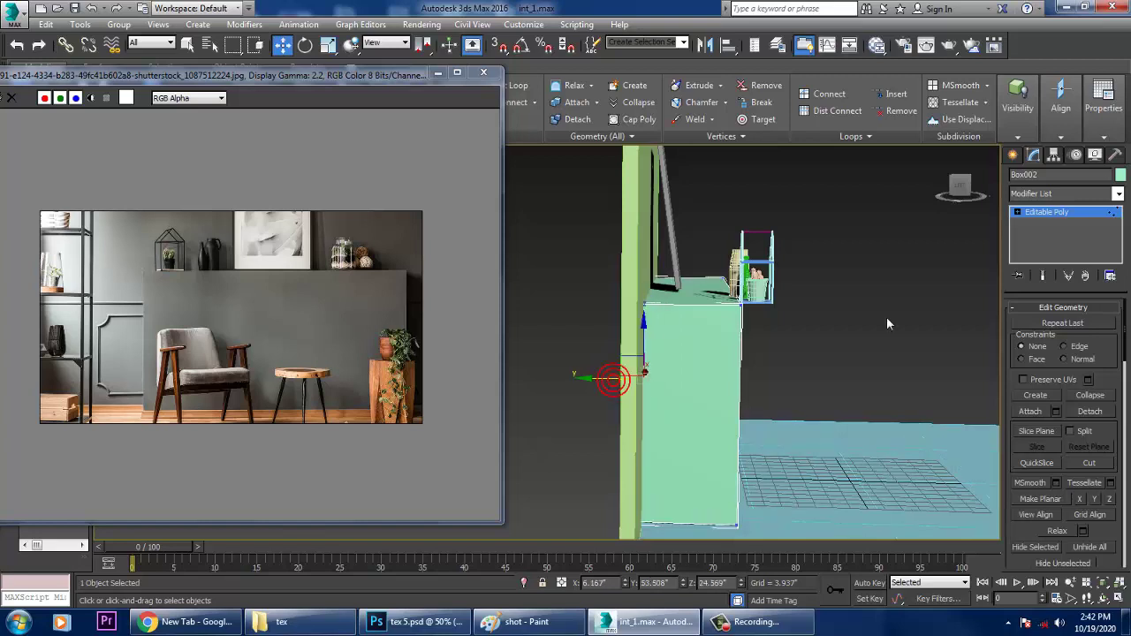
pyautogui.click(1063, 213)
# - Select all the small decor objects without the cabinet and shift them toward the wall onto the cabinet top
pyautogui.moveTo(712, 201); pyautogui.dragTo(792, 358)
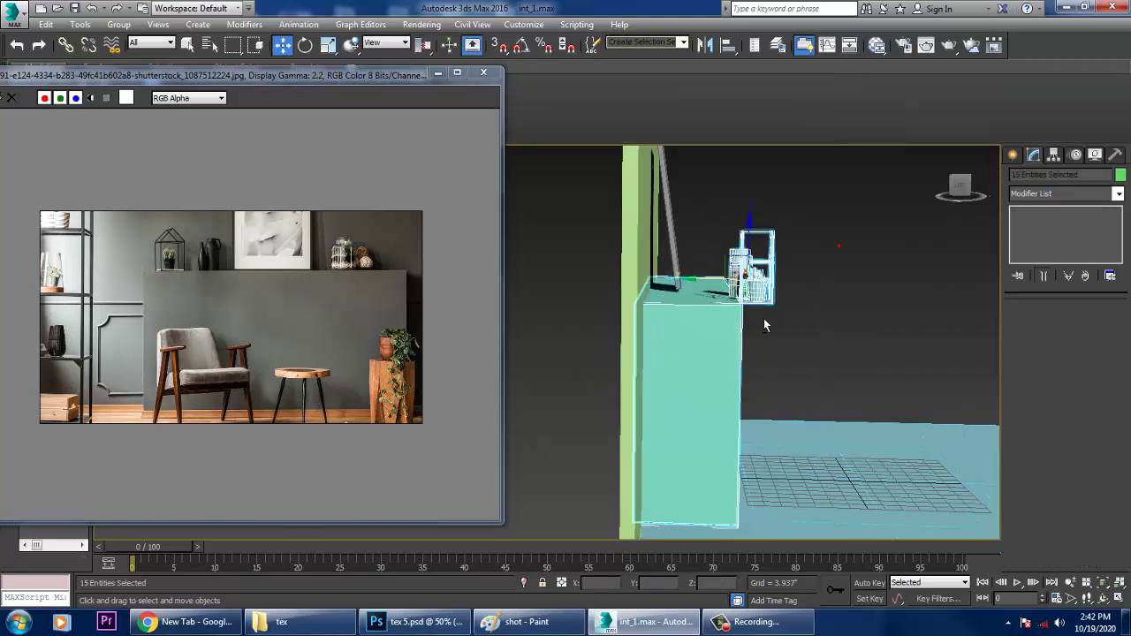
pyautogui.keyDown('alt'); pyautogui.click(702, 353); pyautogui.keyUp('alt')
pyautogui.moveTo(713, 281); pyautogui.dragTo(673, 283)
pyautogui.keyDown('alt'); pyautogui.moveTo(914, 346); pyautogui.dragTo(783, 383, button='middle'); pyautogui.keyUp('alt')
pyautogui.scroll(2, 810, 357)
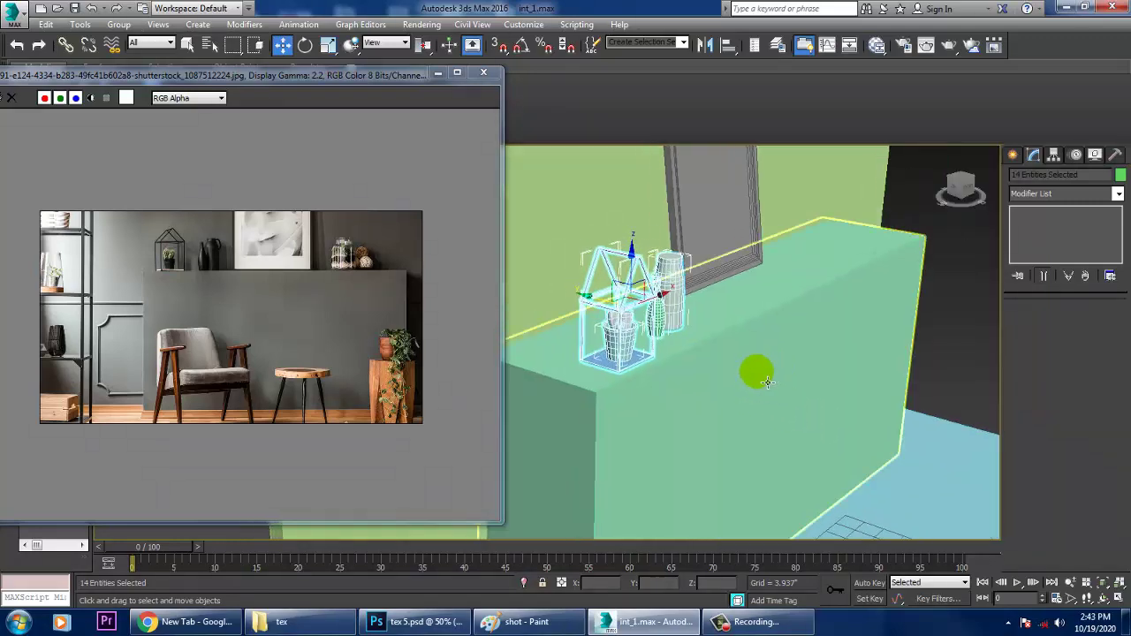
# - Assign one light grey object color to every object in the scene
pyautogui.hotkey('ctrl', 'a')
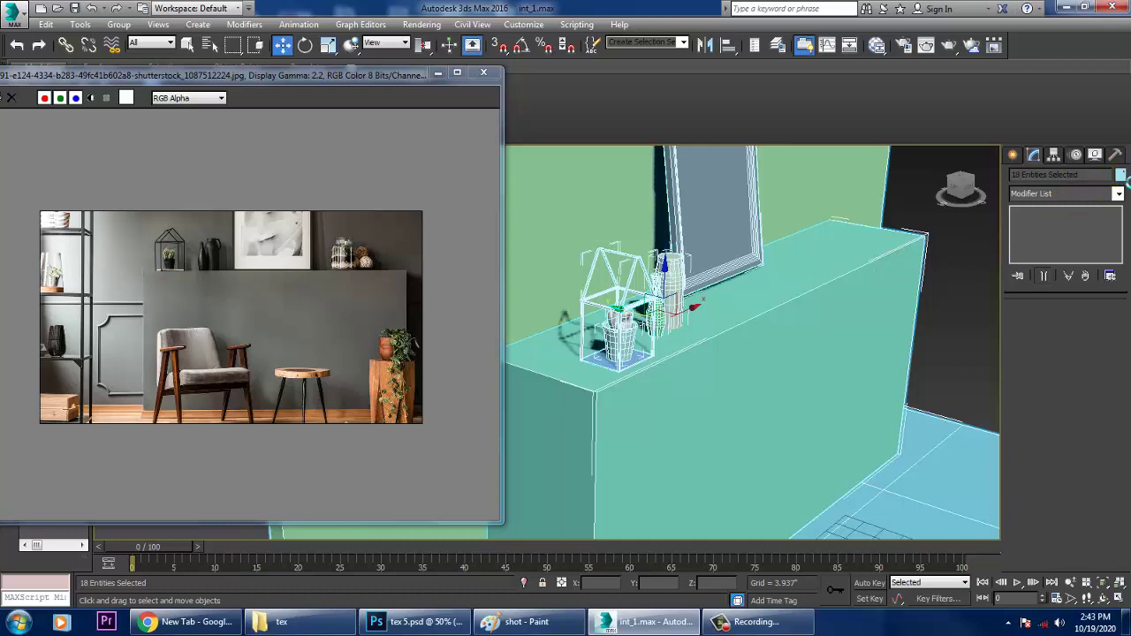
pyautogui.click(1120, 175)
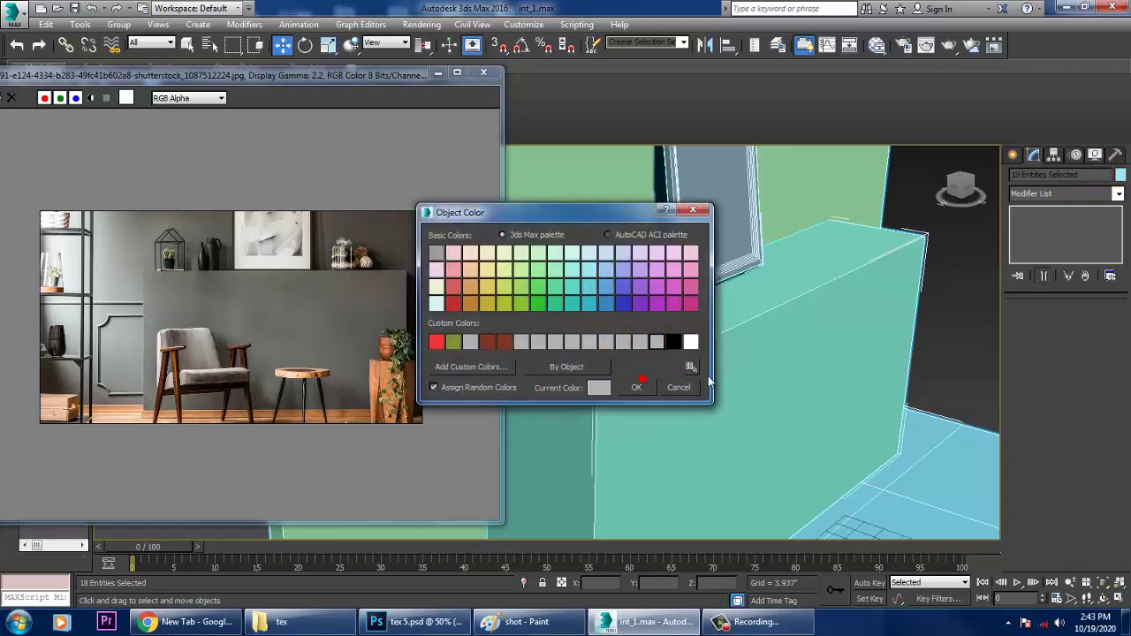
pyautogui.click(628, 390)
# - Select the jug, its handle and the slender bottle beside it together
pyautogui.moveTo(734, 386)
pyautogui.keyDown('alt'); pyautogui.mouseDown(button='middle')
pyautogui.moveTo(728, 341)
pyautogui.moveTo(742, 383)
pyautogui.mouseUp(button='middle'); pyautogui.keyUp('alt')
pyautogui.moveTo(742, 383)
pyautogui.keyDown('alt'); pyautogui.mouseDown(button='middle')
pyautogui.moveTo(712, 374)
pyautogui.moveTo(737, 380)
pyautogui.mouseUp(button='middle'); pyautogui.keyUp('alt')
pyautogui.scroll(6, 736, 379)
pyautogui.click(645, 371)
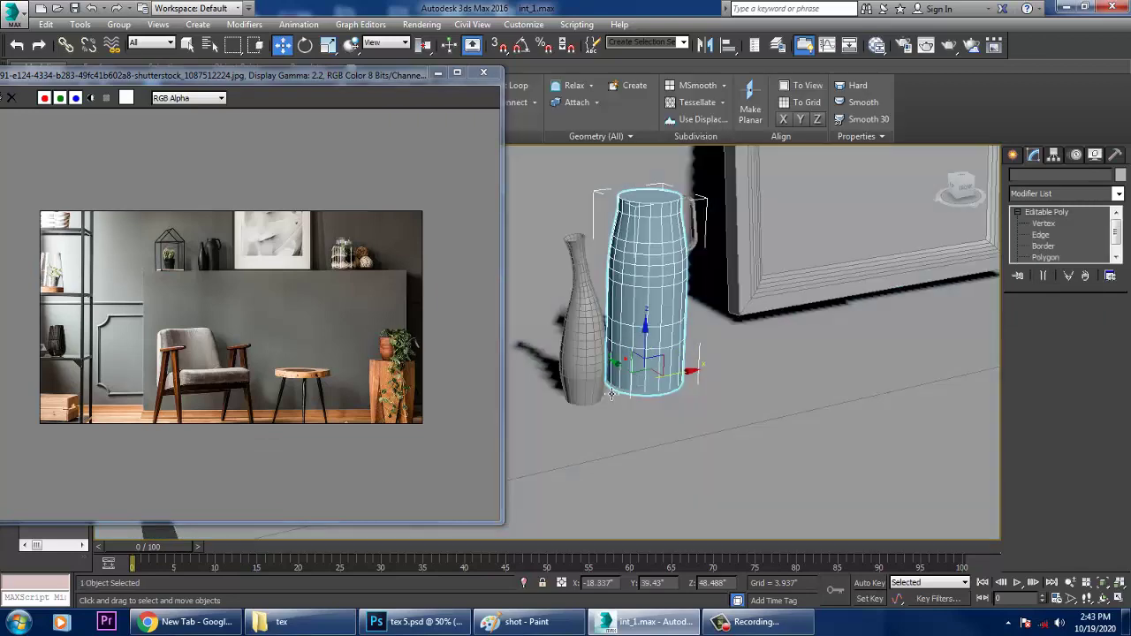
pyautogui.keyDown('ctrl'); pyautogui.click(700, 232); pyautogui.keyUp('ctrl')
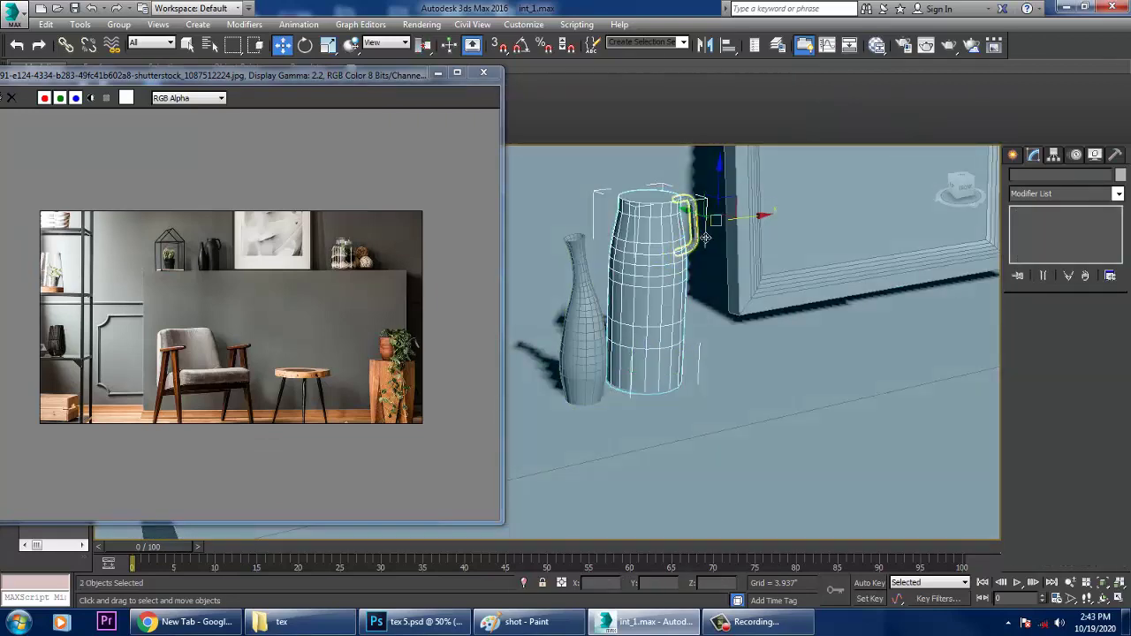
pyautogui.keyDown('ctrl'); pyautogui.click(579, 334); pyautogui.keyUp('ctrl')
pyautogui.keyDown('alt'); pyautogui.moveTo(579, 334); pyautogui.dragTo(651, 341, button='middle'); pyautogui.keyUp('alt')
pyautogui.scroll(-2, 742, 346)
pyautogui.keyDown('alt'); pyautogui.moveTo(753, 356); pyautogui.dragTo(778, 351, button='middle'); pyautogui.keyUp('alt')
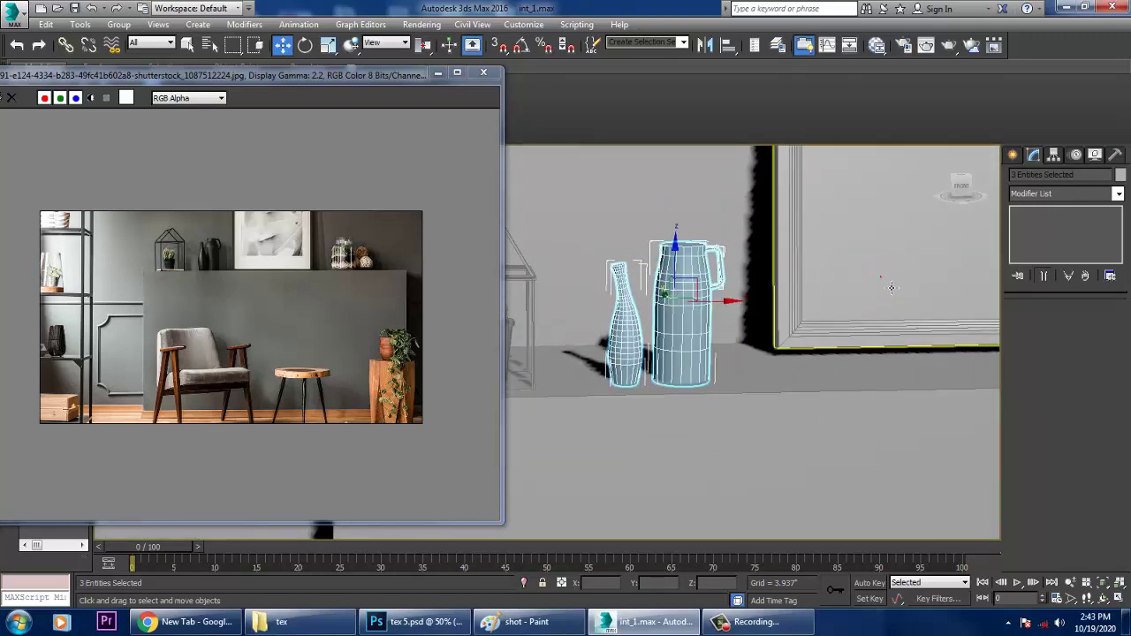
# - Lower the picture frame along Z to about 67.01" so it rests on the cabinet top
pyautogui.click(888, 285)
pyautogui.scroll(-5, 889, 287)
pyautogui.moveTo(891, 288); pyautogui.dragTo(820, 321, button='middle')
pyautogui.scroll(5, 773, 223)
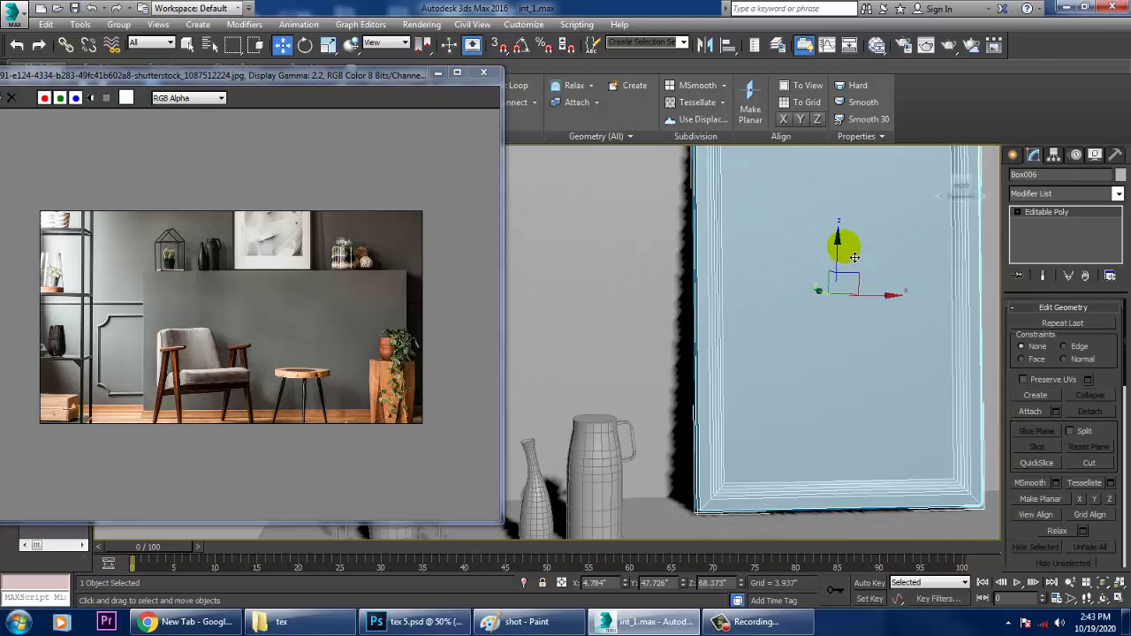
pyautogui.moveTo(848, 260); pyautogui.dragTo(853, 268)
# - Examine the glass terrarium jar and the decorative balls beside the frame in the reference photo
pyautogui.click(323, 338)
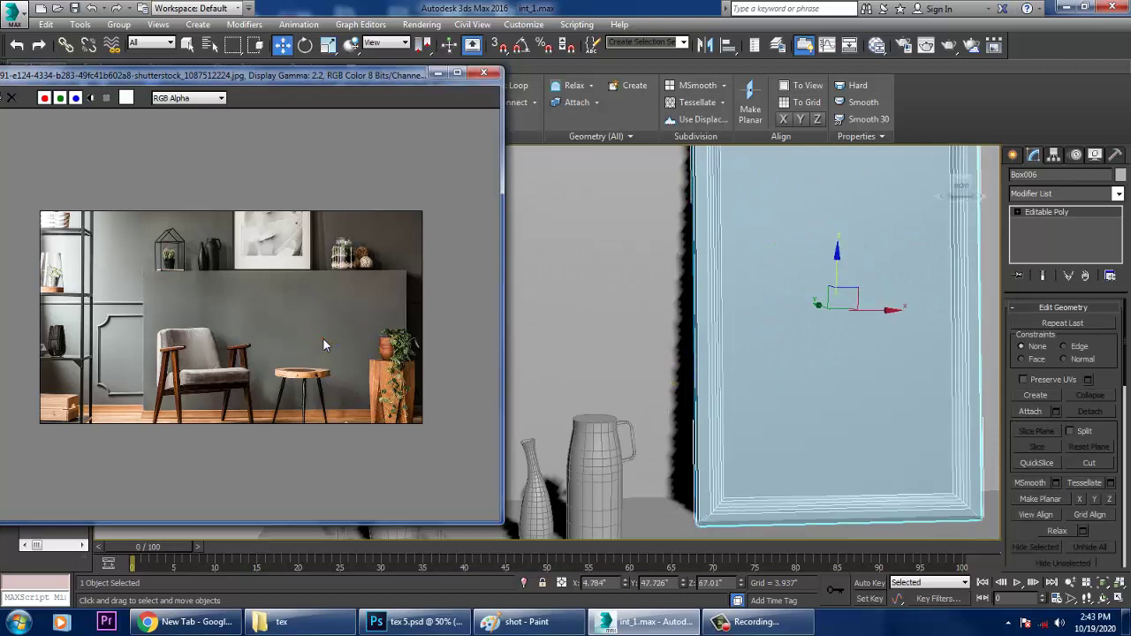
pyautogui.scroll(1, 332, 325)
pyautogui.scroll(1, 394, 333)
pyautogui.moveTo(336, 214); pyautogui.dragTo(336, 308, button='middle')
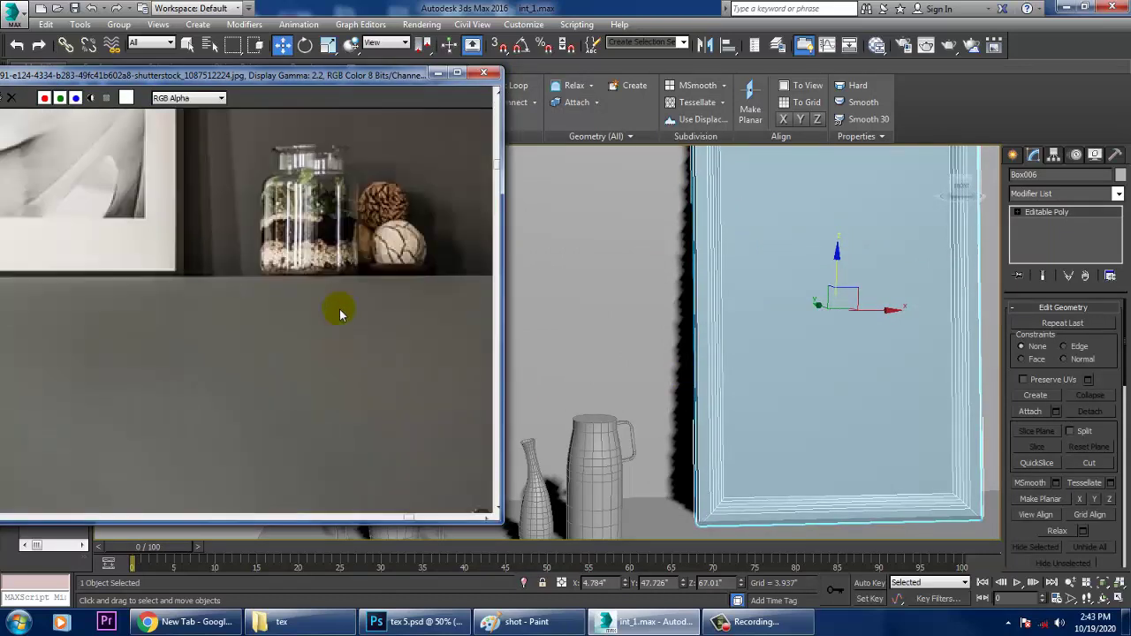
pyautogui.scroll(1, 354, 320)
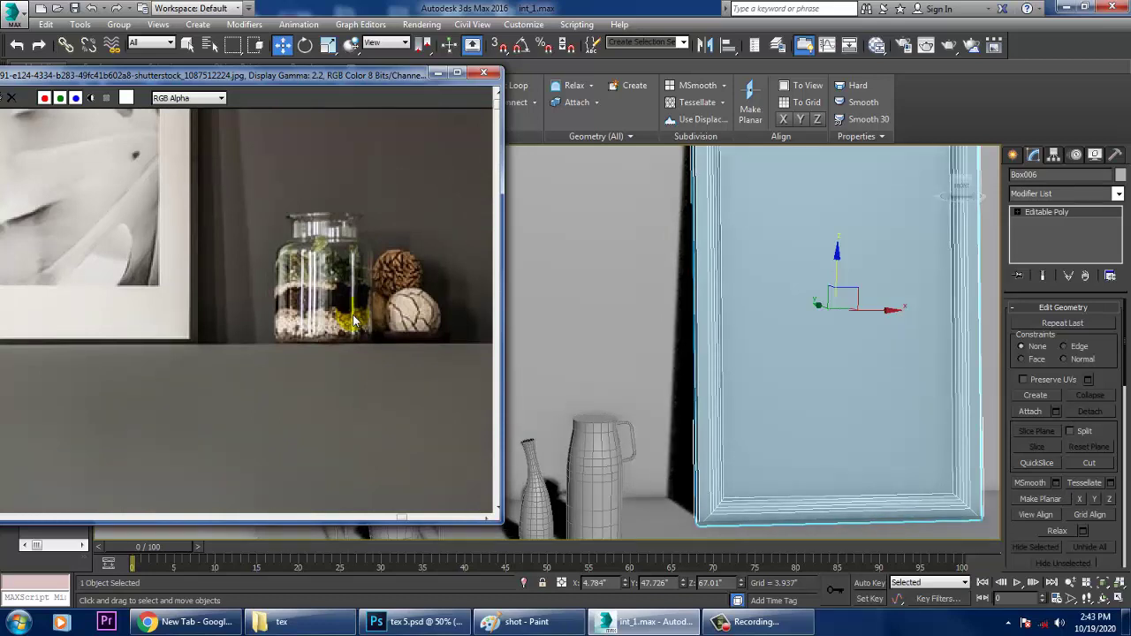
pyautogui.scroll(-5, 813, 353)
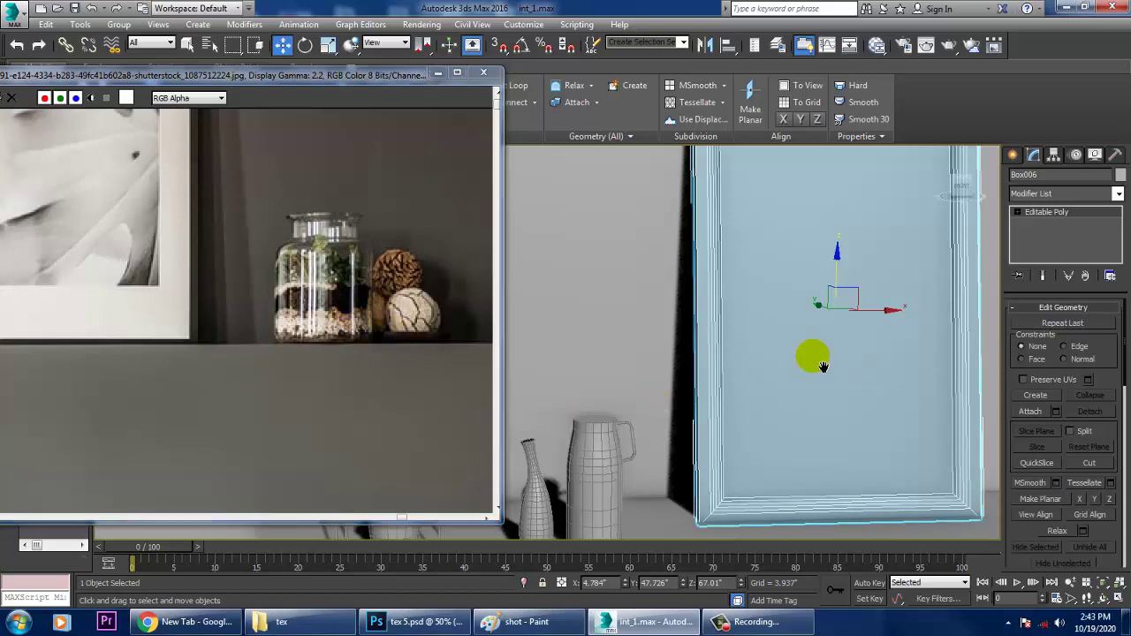
# - Show the space beside the picture frame in an enlarged front view and compare it with the jar in the reference photo
pyautogui.keyDown('alt'); pyautogui.moveTo(813, 360); pyautogui.dragTo(871, 420, button='middle'); pyautogui.keyUp('alt')
pyautogui.scroll(2, 871, 420)
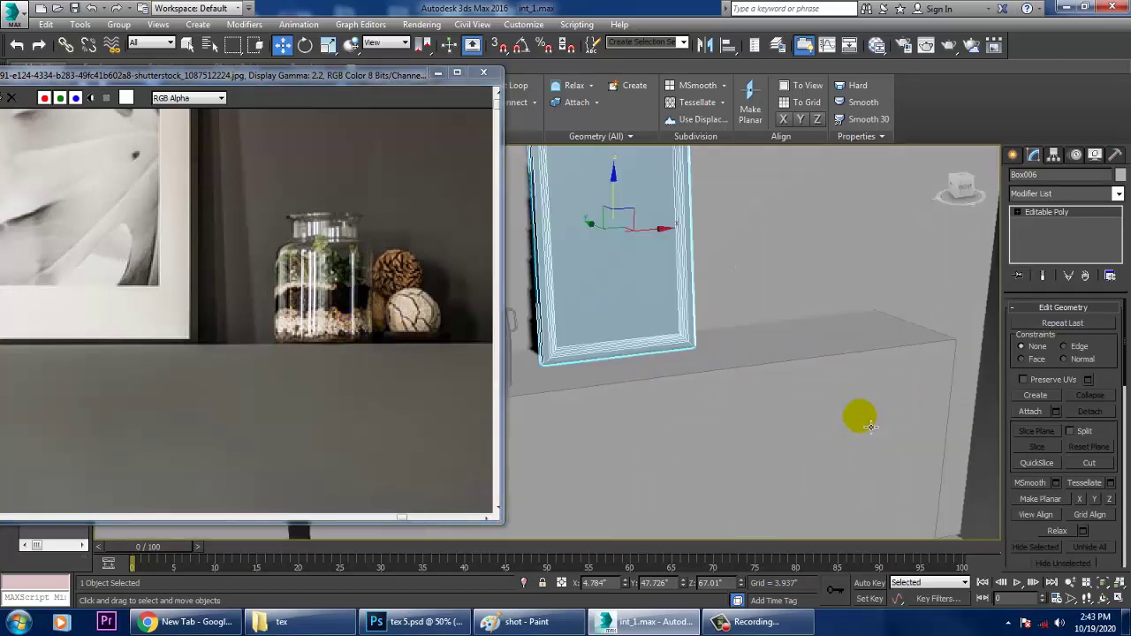
pyautogui.click(1012, 155)
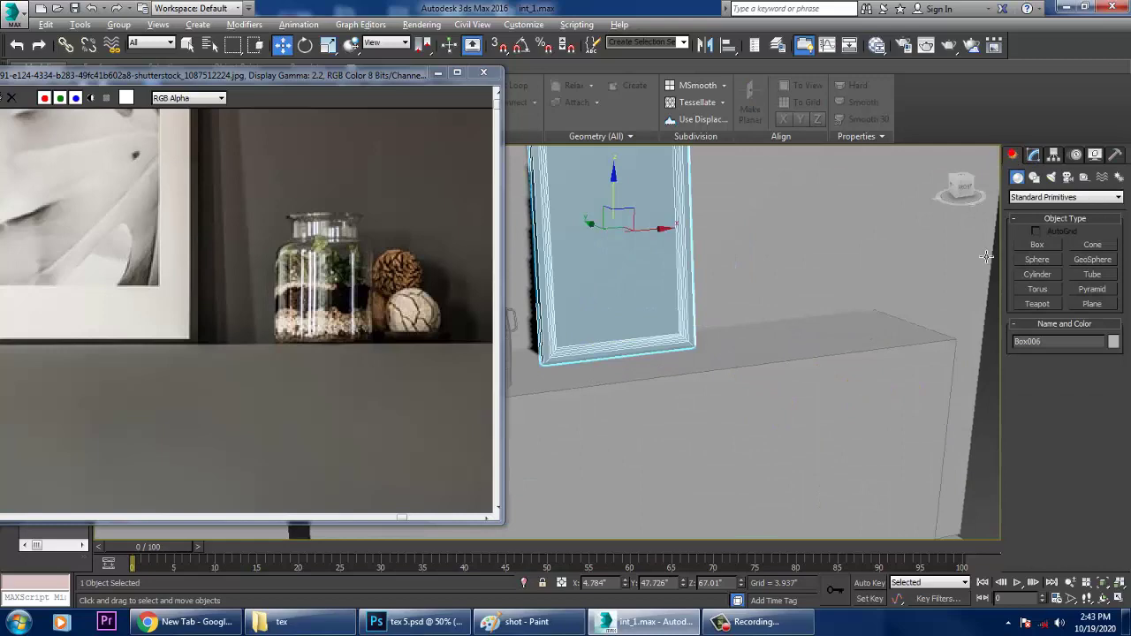
pyautogui.hotkey('alt', 'w')
pyautogui.moveTo(942, 262); pyautogui.dragTo(835, 278, button='middle')
pyautogui.hotkey('alt', 'w')
pyautogui.scroll(2, 691, 346)
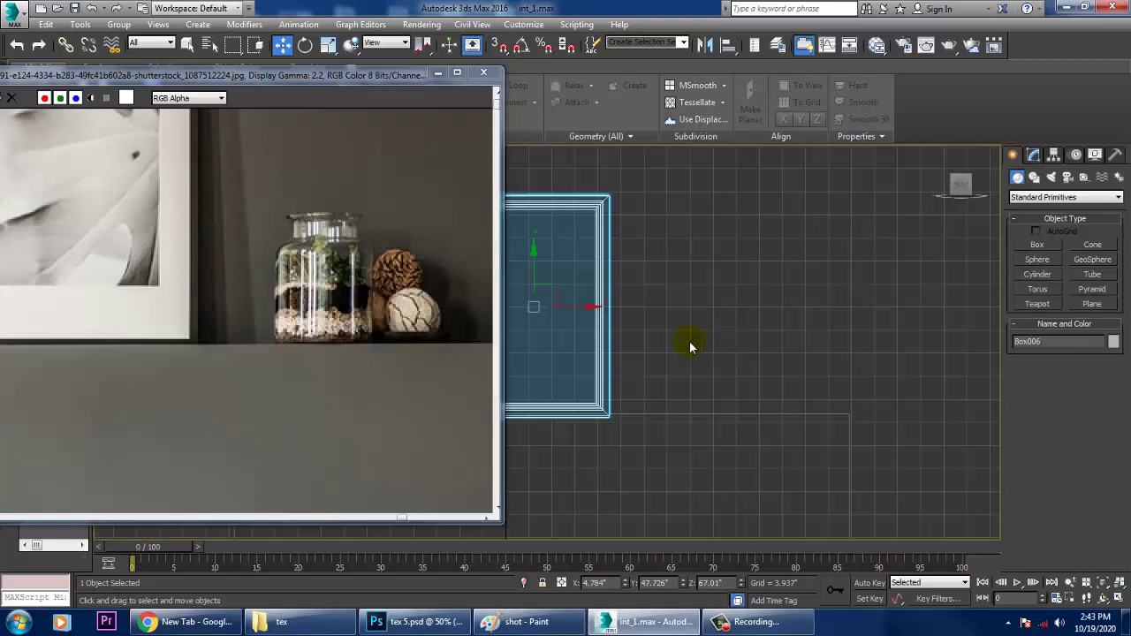
pyautogui.click(158, 326)
pyautogui.scroll(-2, 326, 289)
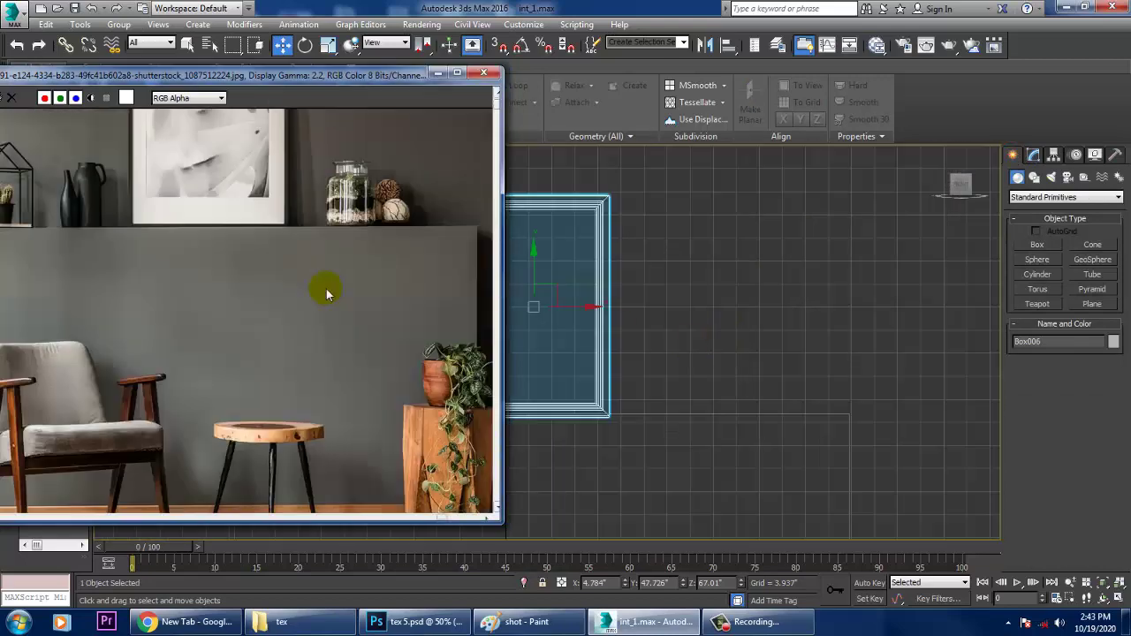
pyautogui.scroll(2, 323, 255)
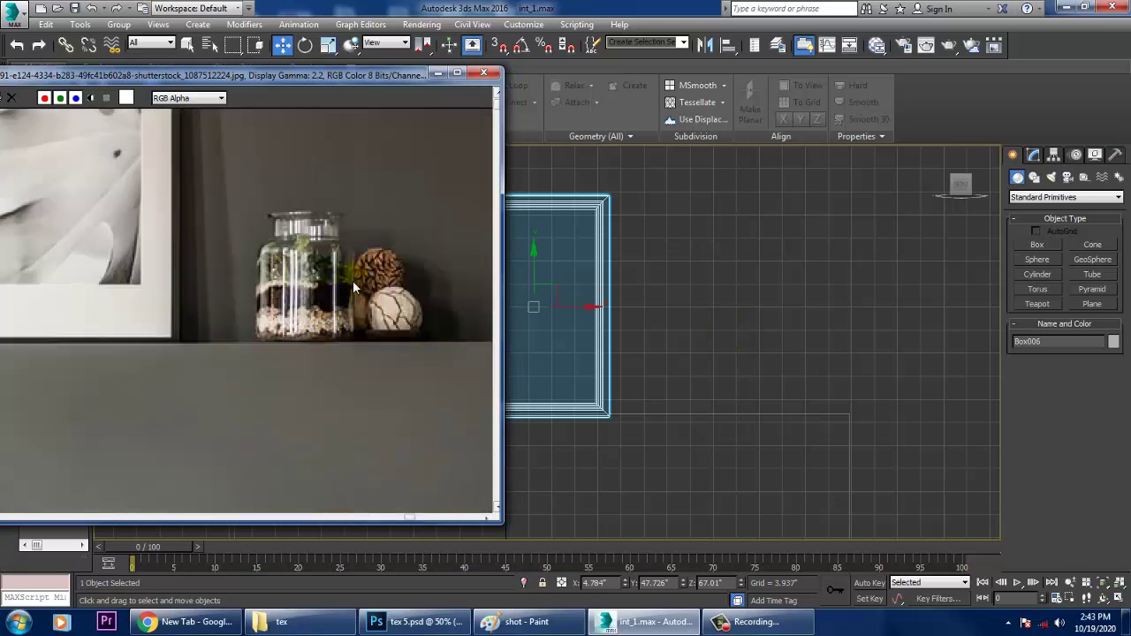
# - Draw a line profile of the jar's flared rim, neck, shoulder, side and base in the front view beside the picture frame
pyautogui.click(1035, 177)
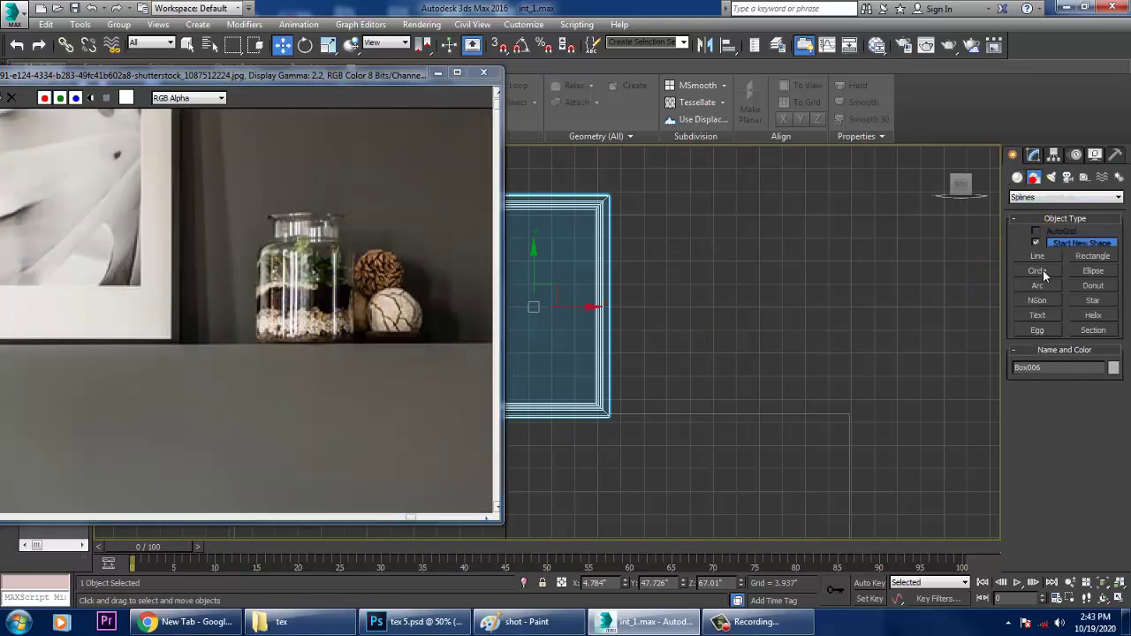
pyautogui.click(1037, 256)
pyautogui.scroll(2, 684, 310)
pyautogui.moveTo(700, 324); pyautogui.dragTo(742, 320, button='middle')
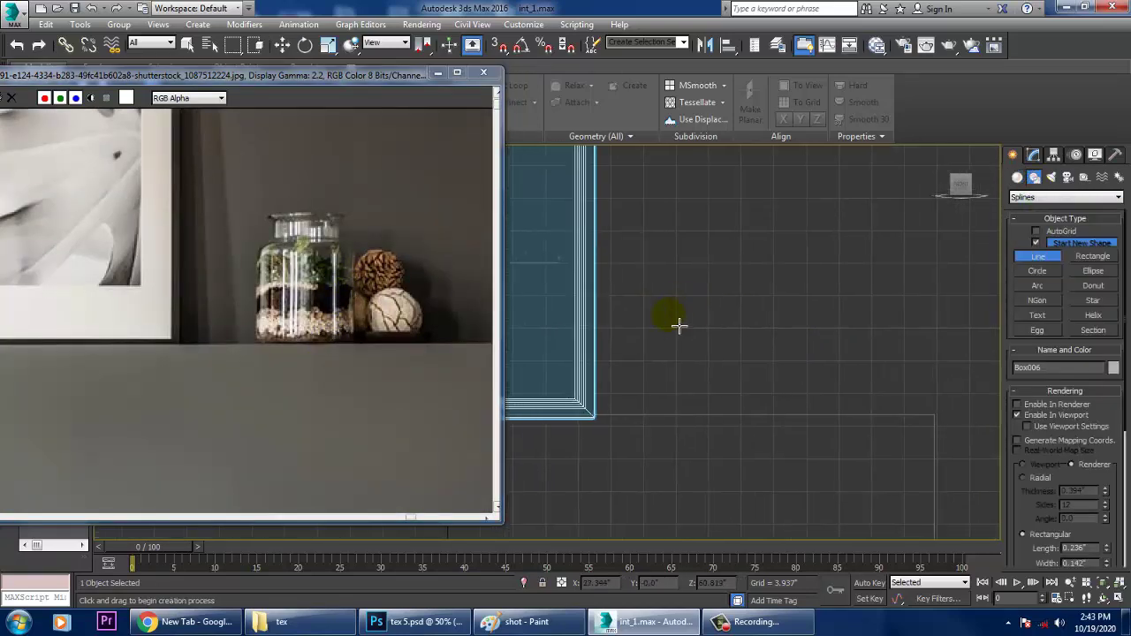
pyautogui.click(697, 292)
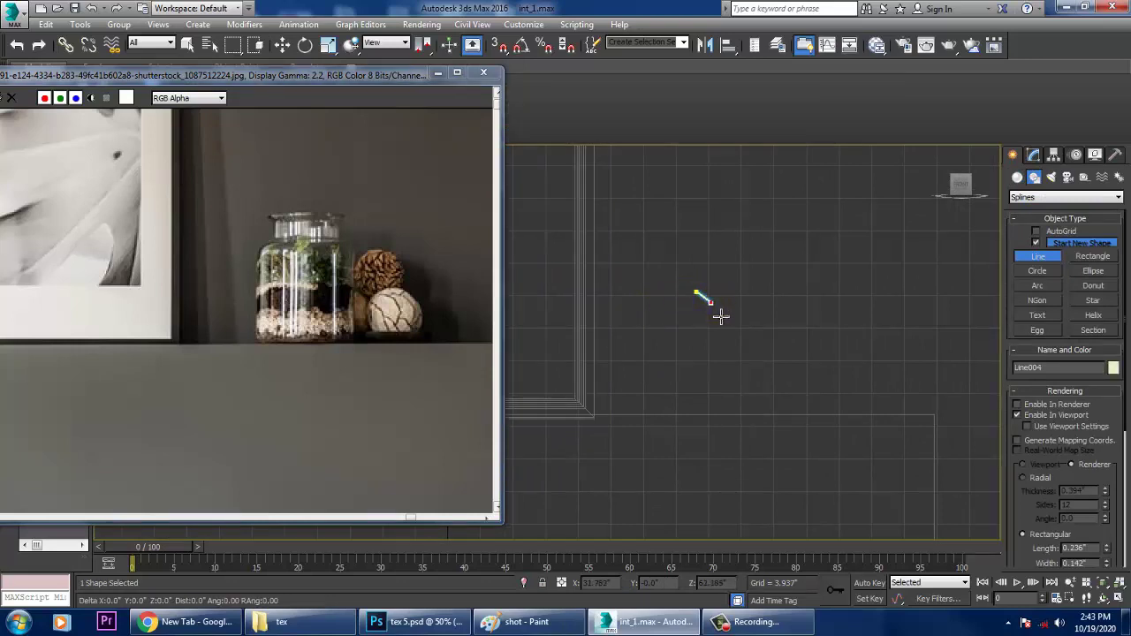
pyautogui.click(711, 306)
pyautogui.click(710, 327)
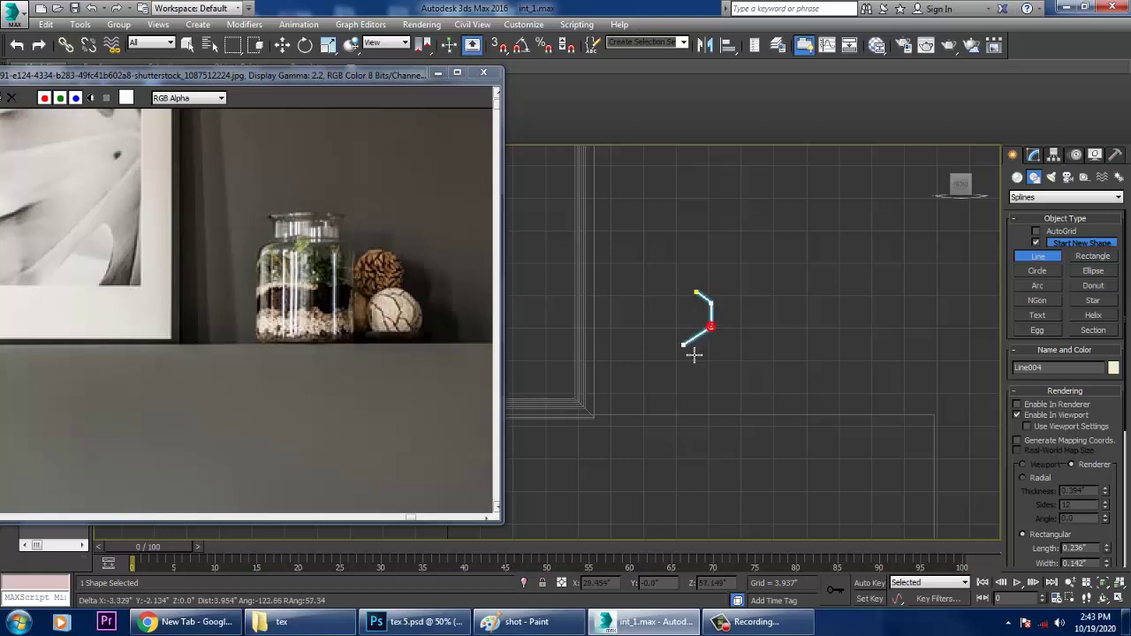
pyautogui.click(696, 350)
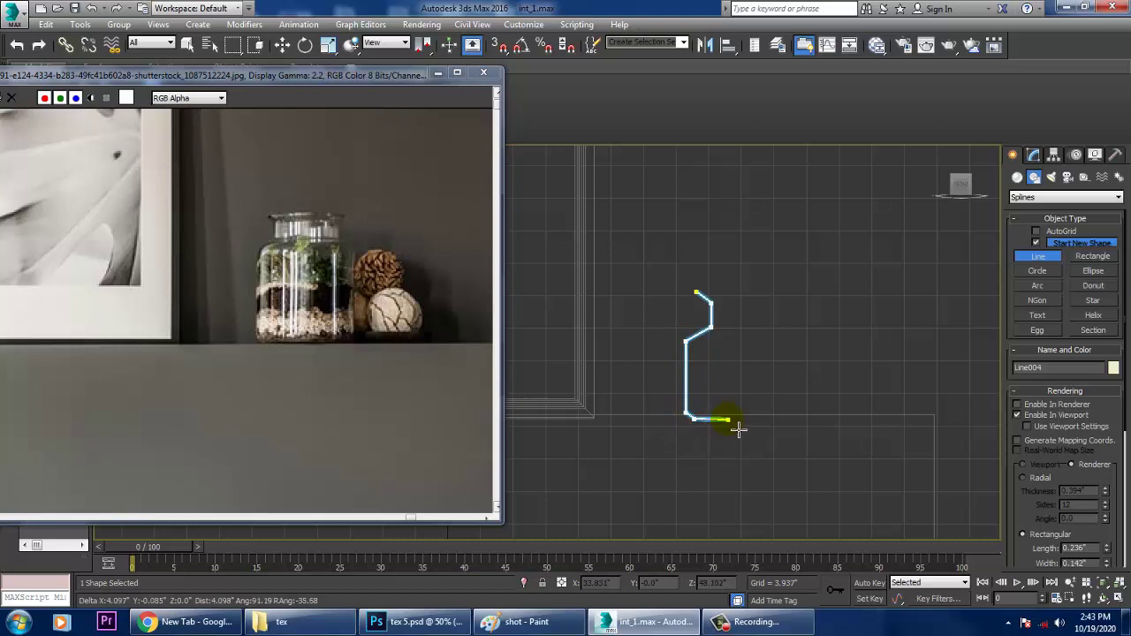
pyautogui.click(728, 418)
pyautogui.rightClick(728, 419)
pyautogui.rightClick(729, 419)
# - Apply a Lathe modifier to the jar profile and align its axis to Max to form the full jar
pyautogui.click(1031, 155)
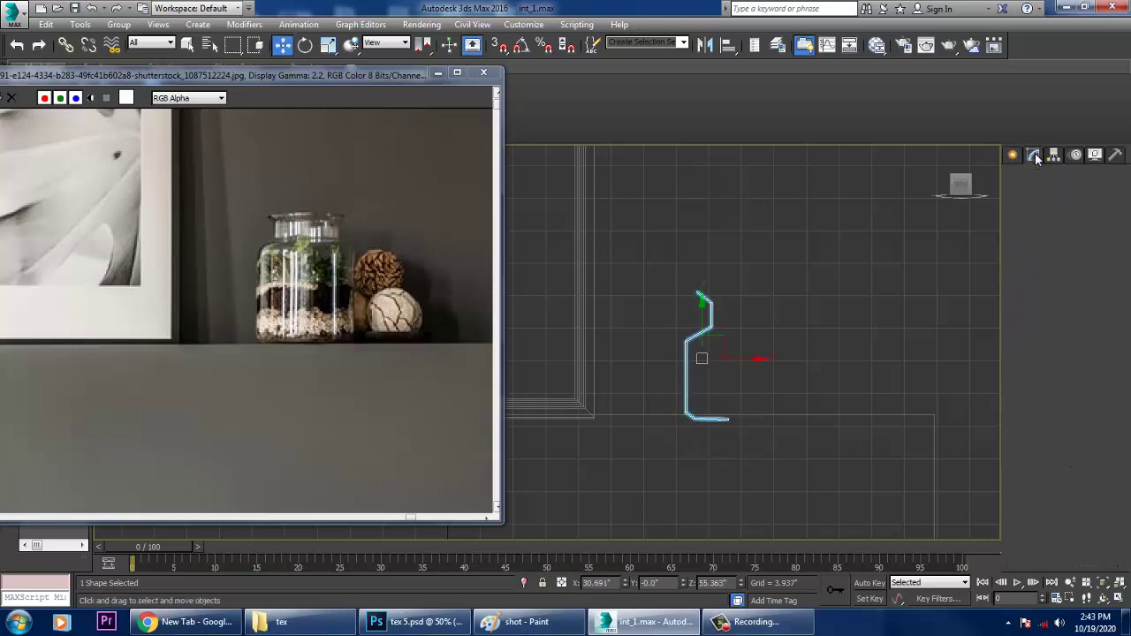
pyautogui.click(1104, 192)
pyautogui.scroll(-8, 1081, 256)
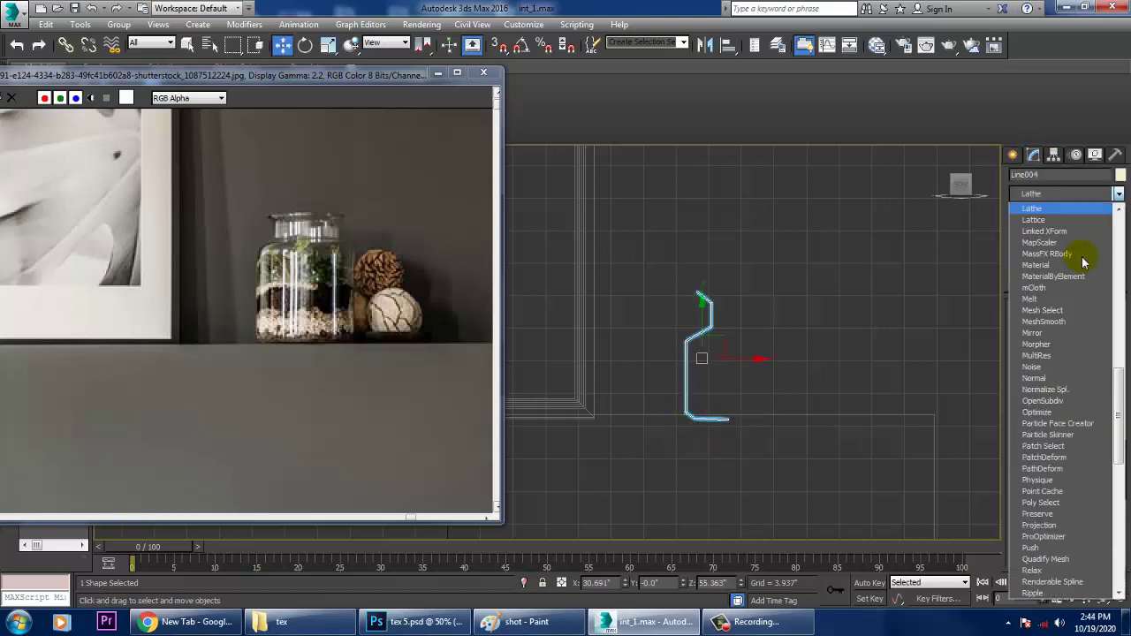
pyautogui.click(1056, 220)
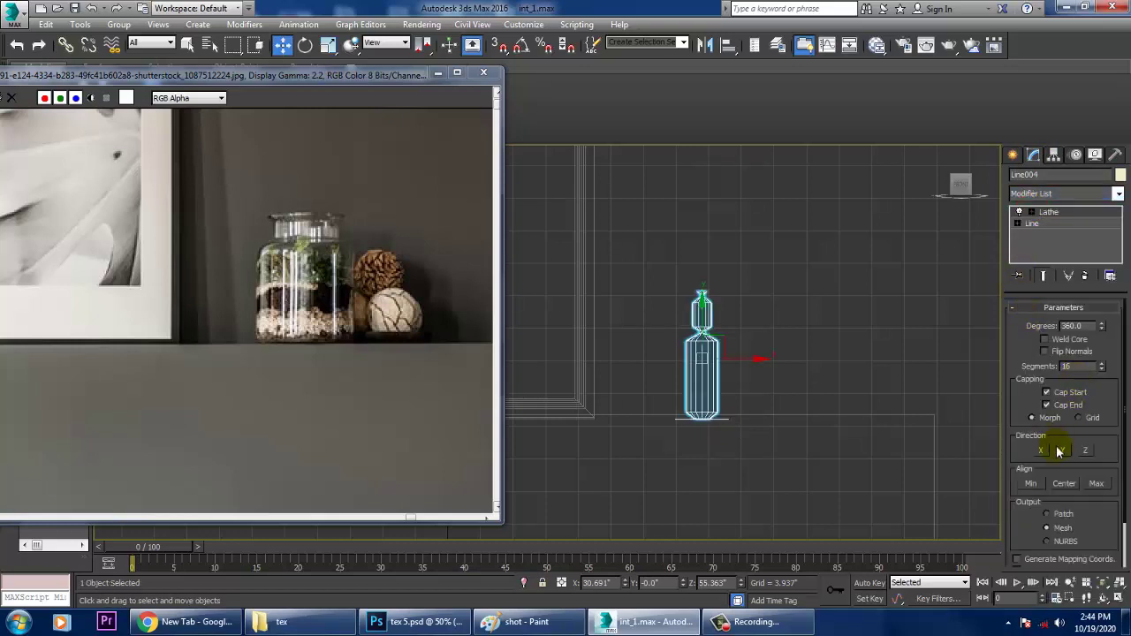
pyautogui.click(1095, 486)
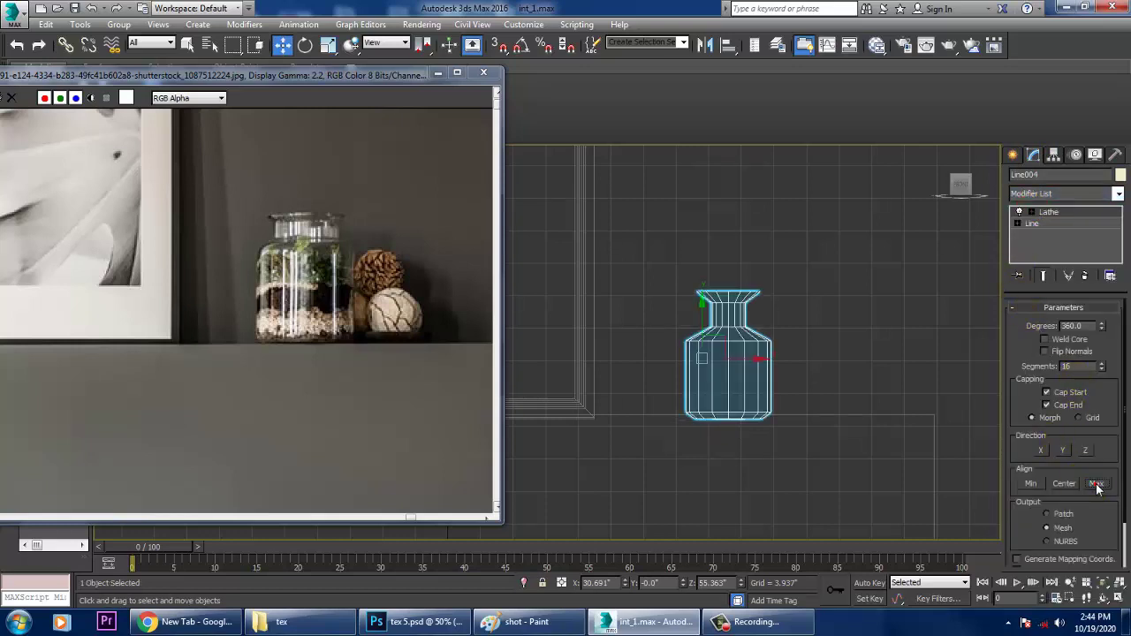
# - Widen the jar by moving the profile's rim, neck, shoulder and side vertices outward, with the lathed end result shown
pyautogui.click(1027, 235)
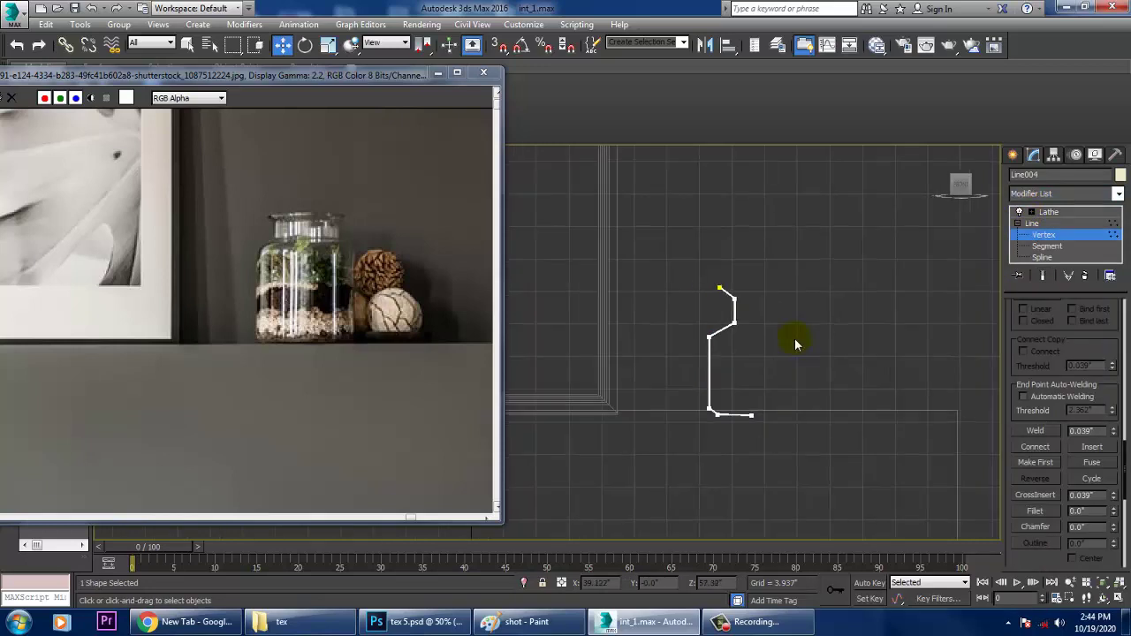
pyautogui.click(1044, 276)
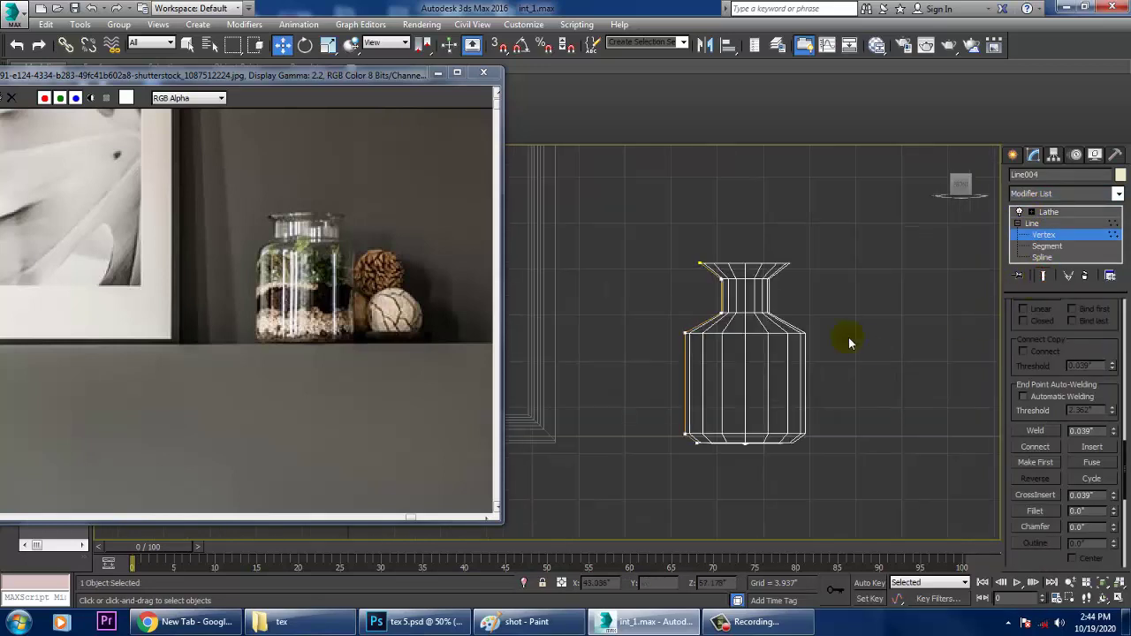
pyautogui.scroll(4, 801, 329)
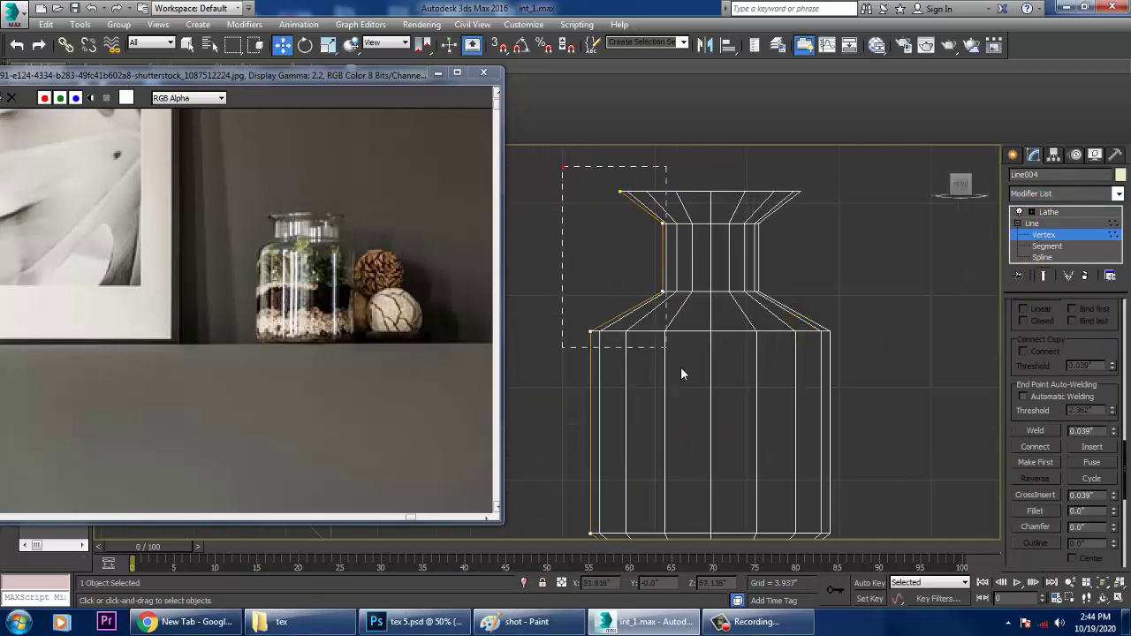
pyautogui.scroll(-2, 645, 310)
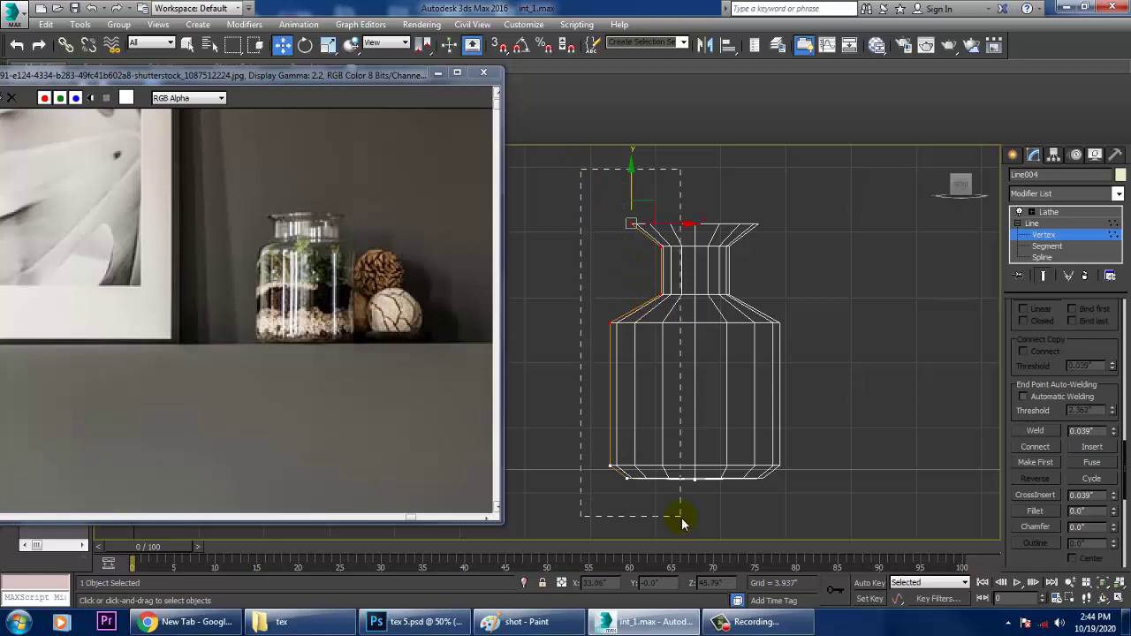
pyautogui.moveTo(688, 235); pyautogui.dragTo(672, 235)
pyautogui.moveTo(672, 236); pyautogui.dragTo(706, 241, button='middle')
# - Fillet the jar profile's corners at the shoulder, below the rim and at the base edge
pyautogui.scroll(2, 692, 263)
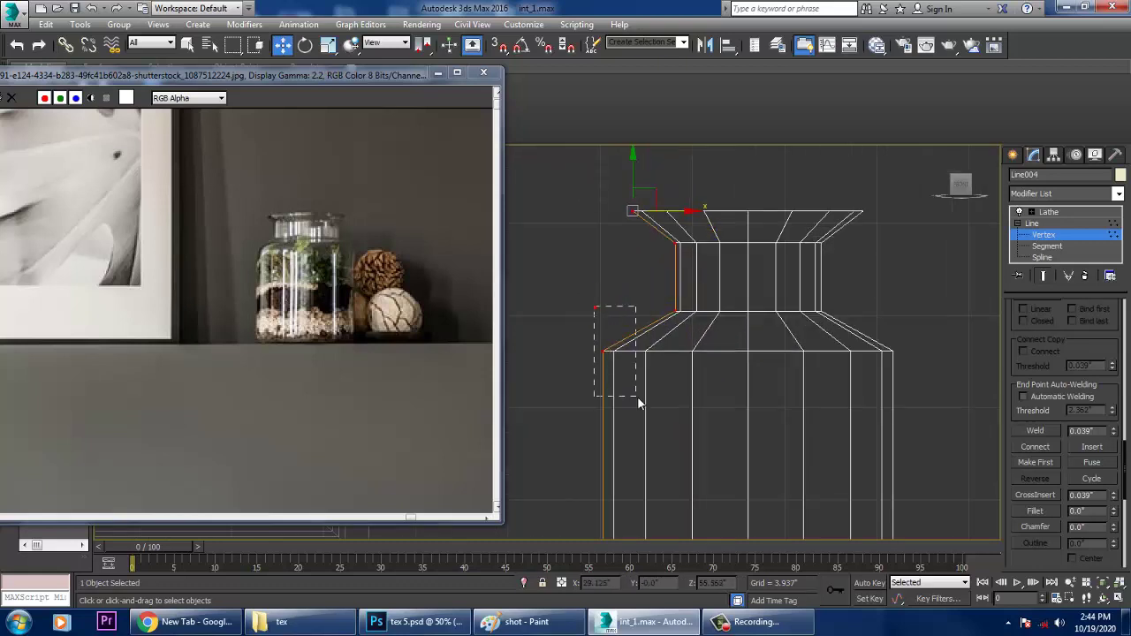
pyautogui.moveTo(640, 403); pyautogui.dragTo(643, 402)
pyautogui.click(1037, 511)
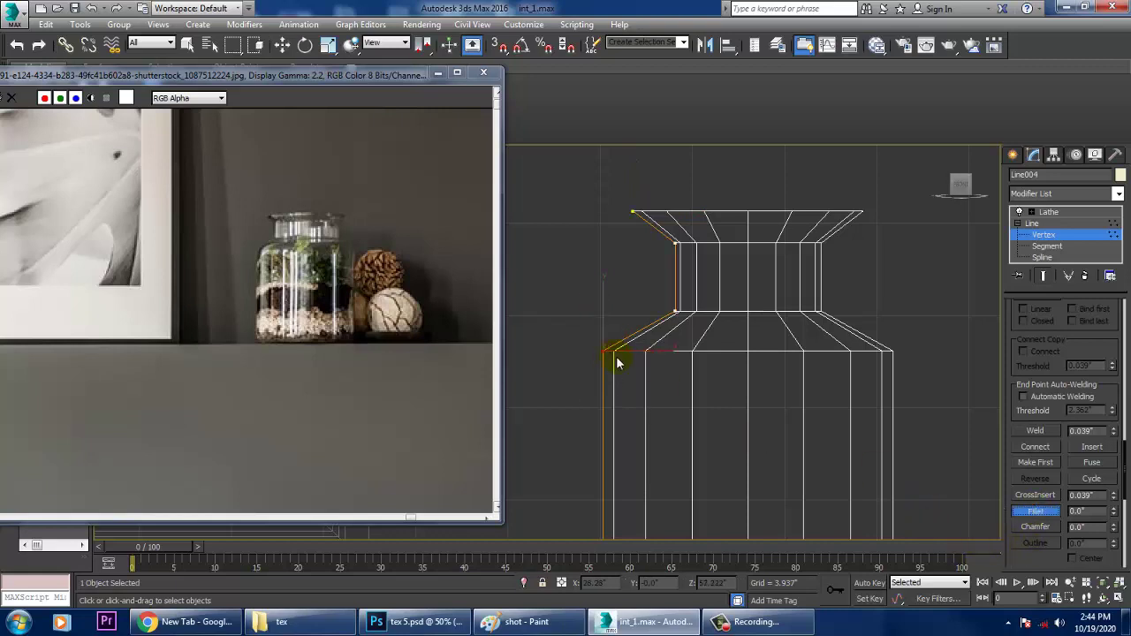
pyautogui.moveTo(607, 357); pyautogui.dragTo(586, 329)
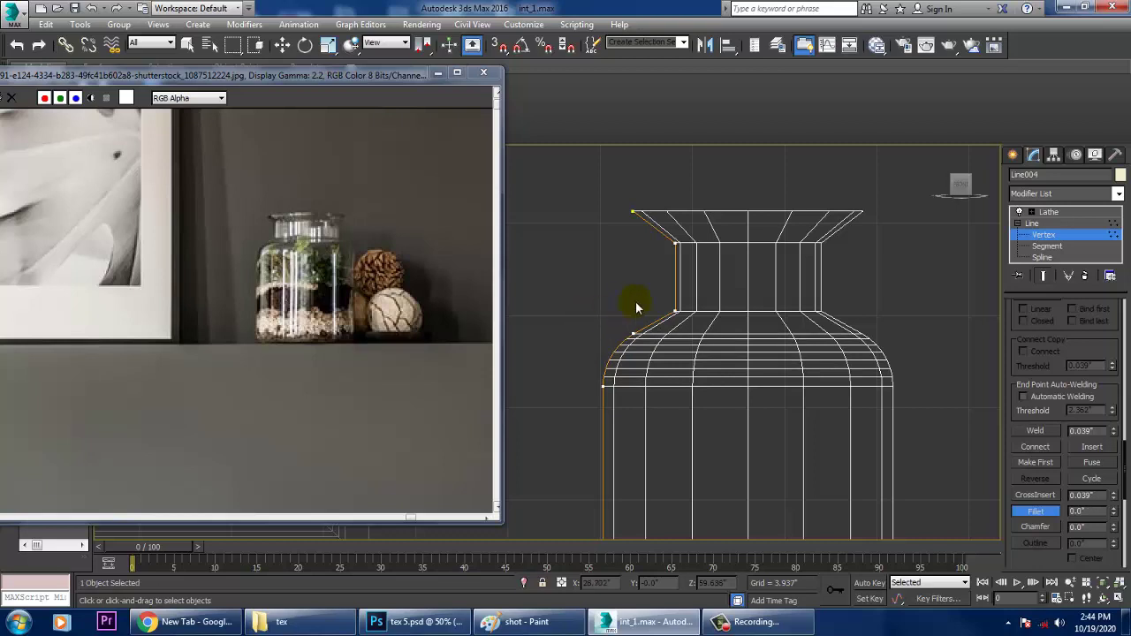
pyautogui.moveTo(679, 247); pyautogui.dragTo(673, 241)
pyautogui.moveTo(694, 358); pyautogui.dragTo(706, 282, button='middle')
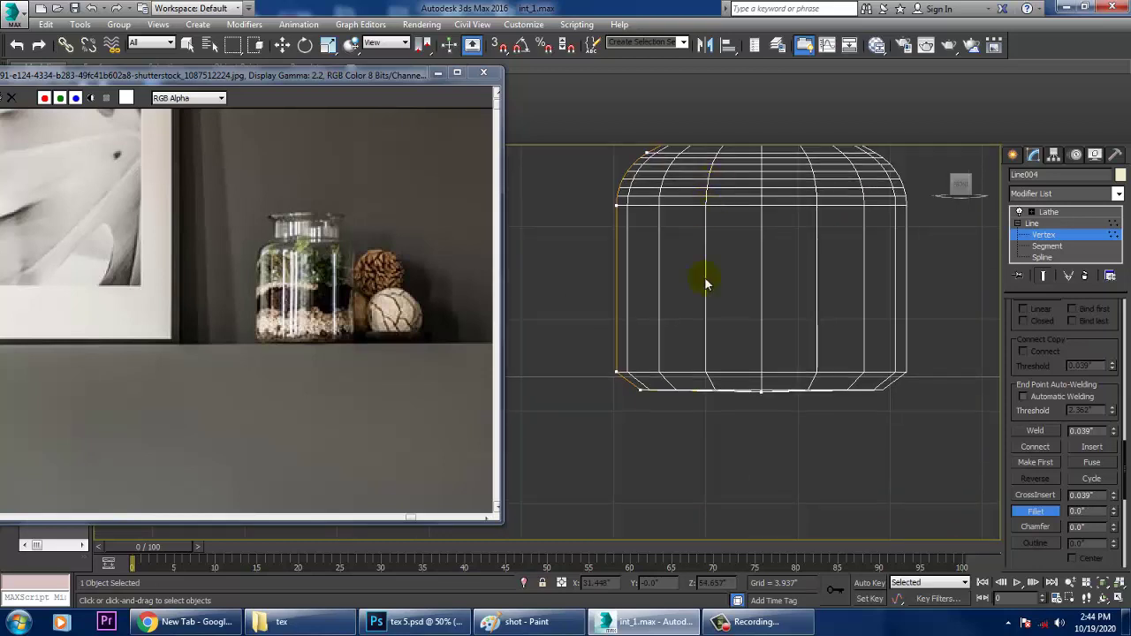
pyautogui.moveTo(624, 388); pyautogui.dragTo(620, 375)
pyautogui.scroll(-2, 648, 351)
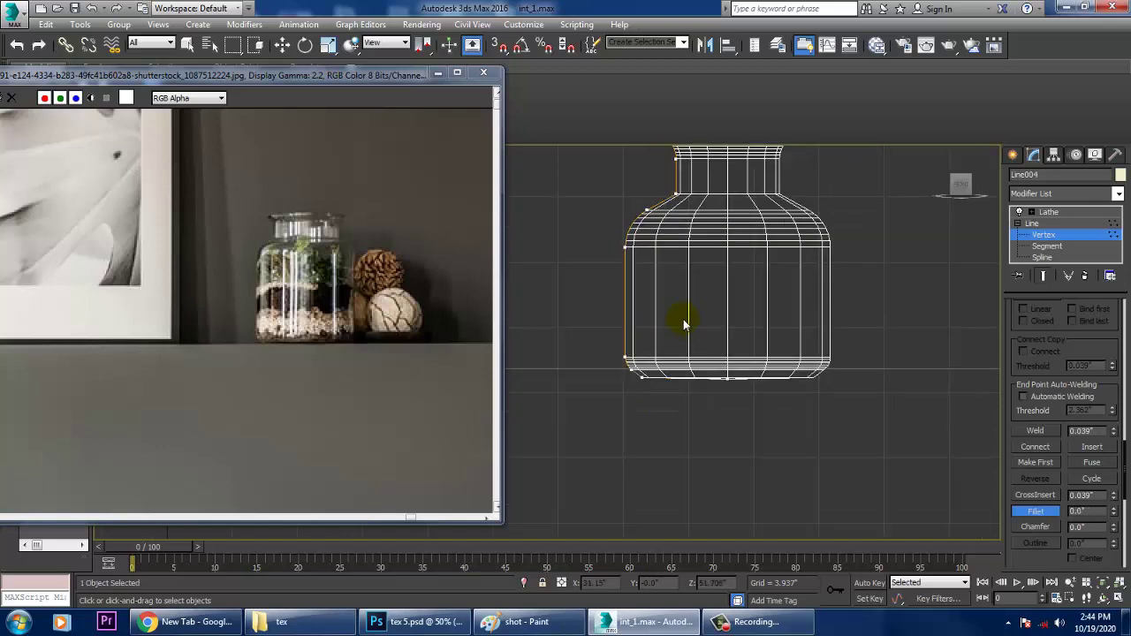
pyautogui.moveTo(684, 324); pyautogui.dragTo(698, 363, button='middle')
pyautogui.moveTo(780, 305); pyautogui.dragTo(792, 343, button='middle')
pyautogui.press('w')
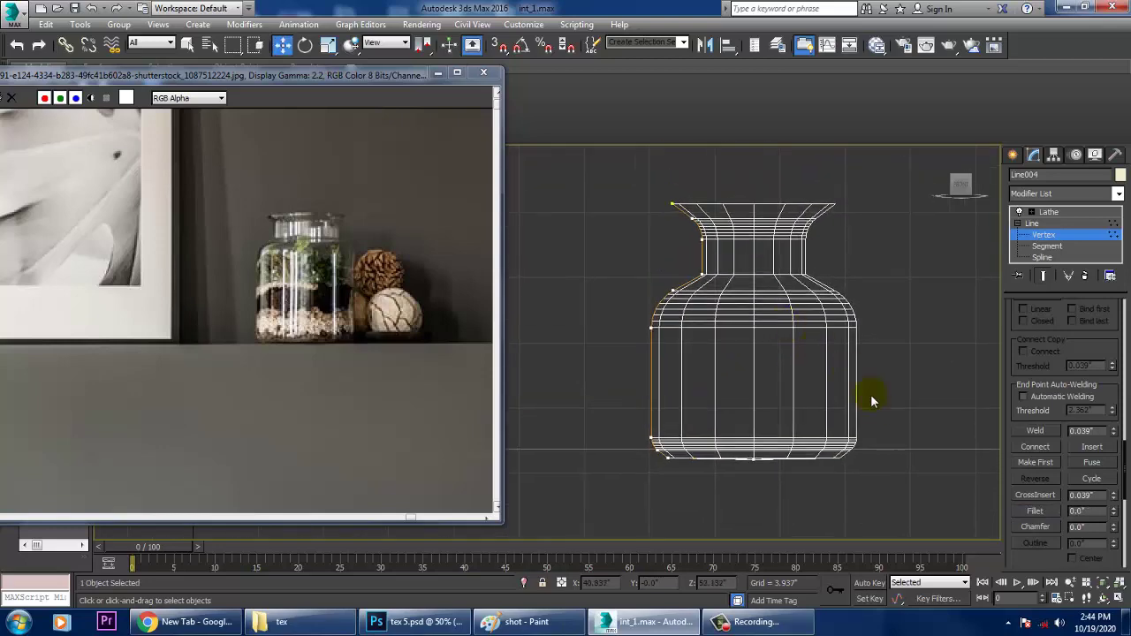
# - Add a Shell modifier above the Lathe with an outer amount of 0.232" to give the jar wall thickness
pyautogui.hotkey('alt', 'w')
pyautogui.click(884, 415)
pyautogui.hotkey('alt', 'w')
pyautogui.keyDown('alt'); pyautogui.moveTo(832, 386); pyautogui.dragTo(841, 385, button='middle'); pyautogui.keyUp('alt')
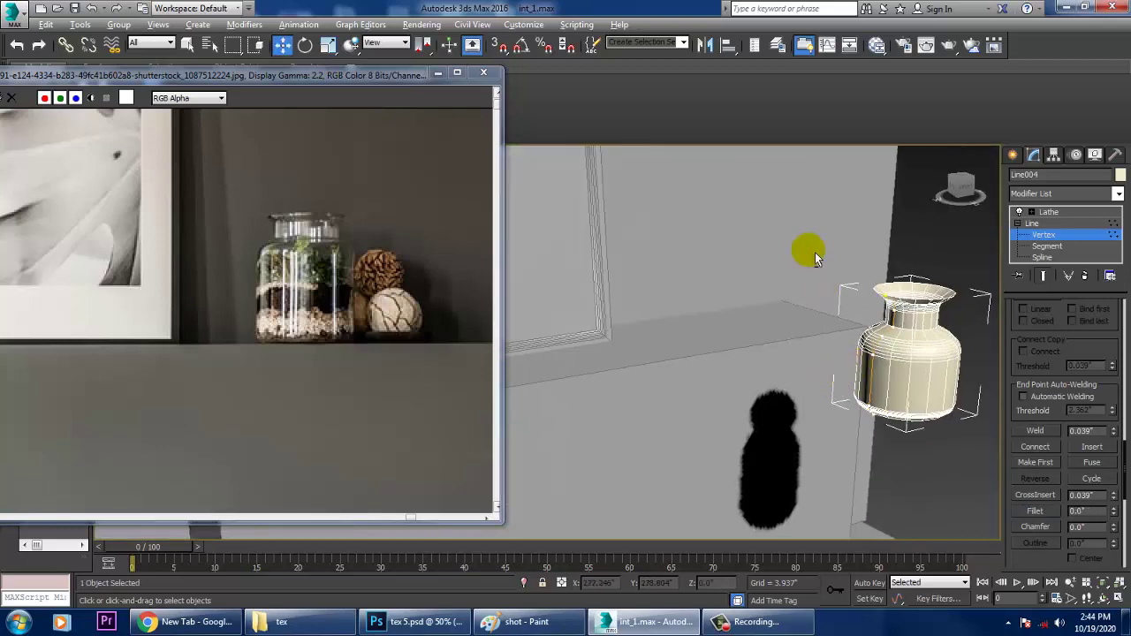
pyautogui.hotkey('alt', 'w')
pyautogui.moveTo(947, 452); pyautogui.dragTo(903, 444, button='middle')
pyautogui.hotkey('alt', 'w')
pyautogui.keyDown('alt'); pyautogui.moveTo(846, 352); pyautogui.dragTo(851, 380, button='middle'); pyautogui.keyUp('alt')
pyautogui.scroll(3, 851, 382)
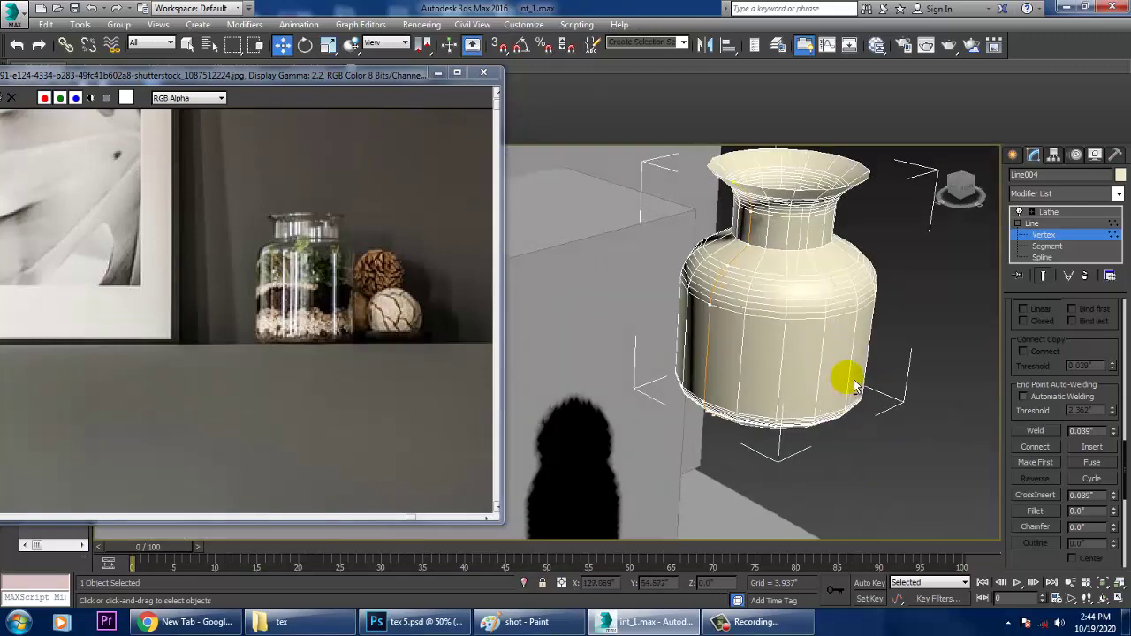
pyautogui.click(1055, 214)
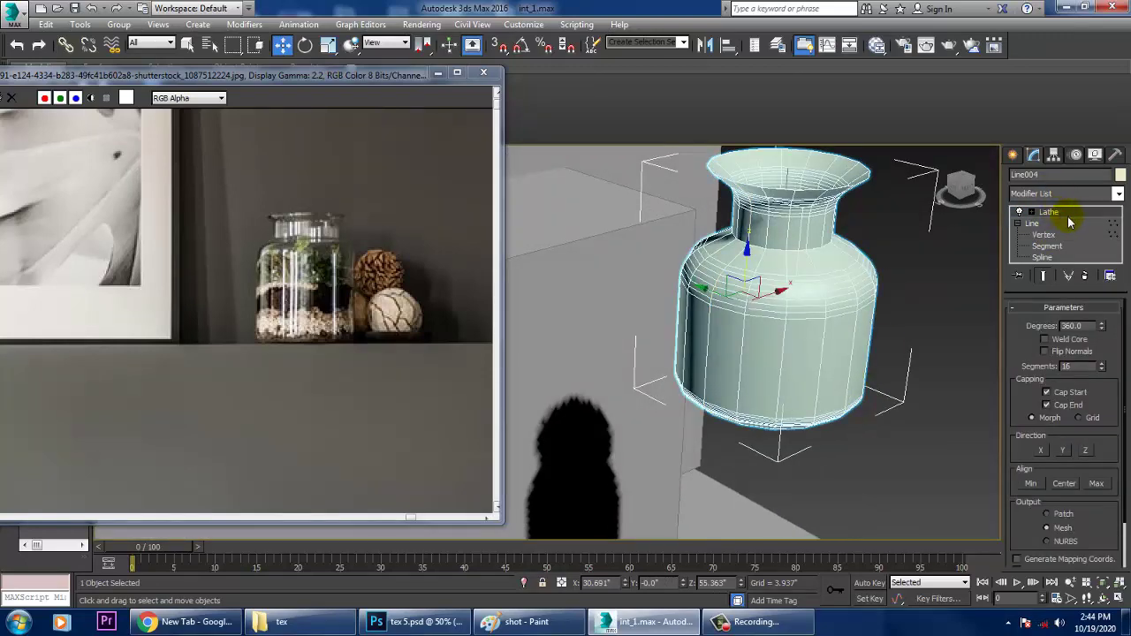
pyautogui.click(1117, 196)
pyautogui.scroll(-20, 1080, 292)
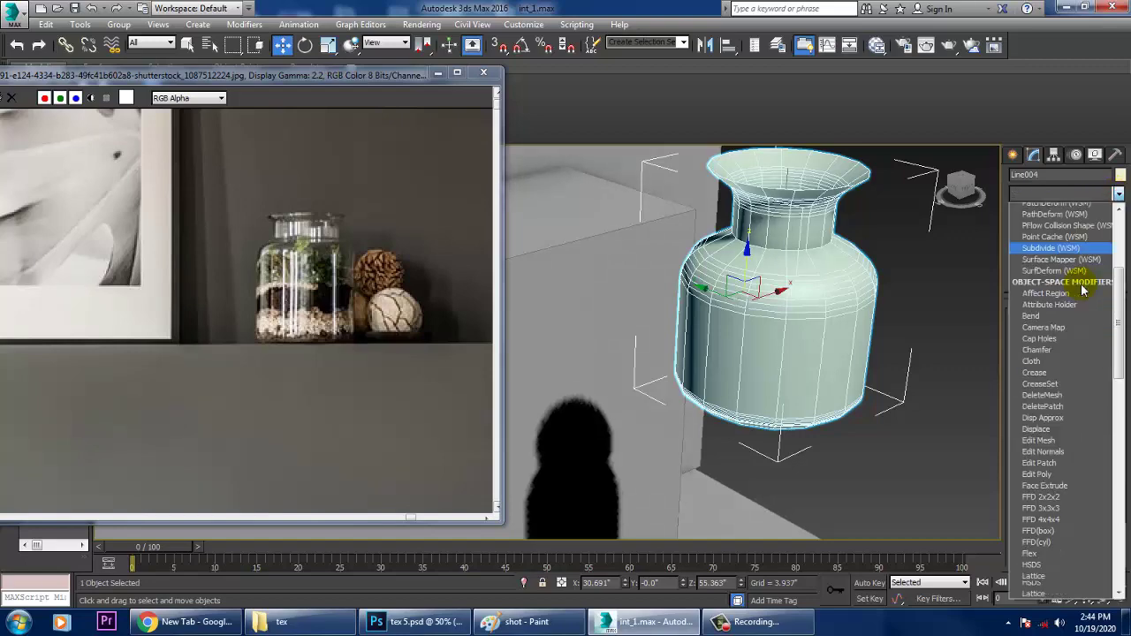
pyautogui.click(1034, 208)
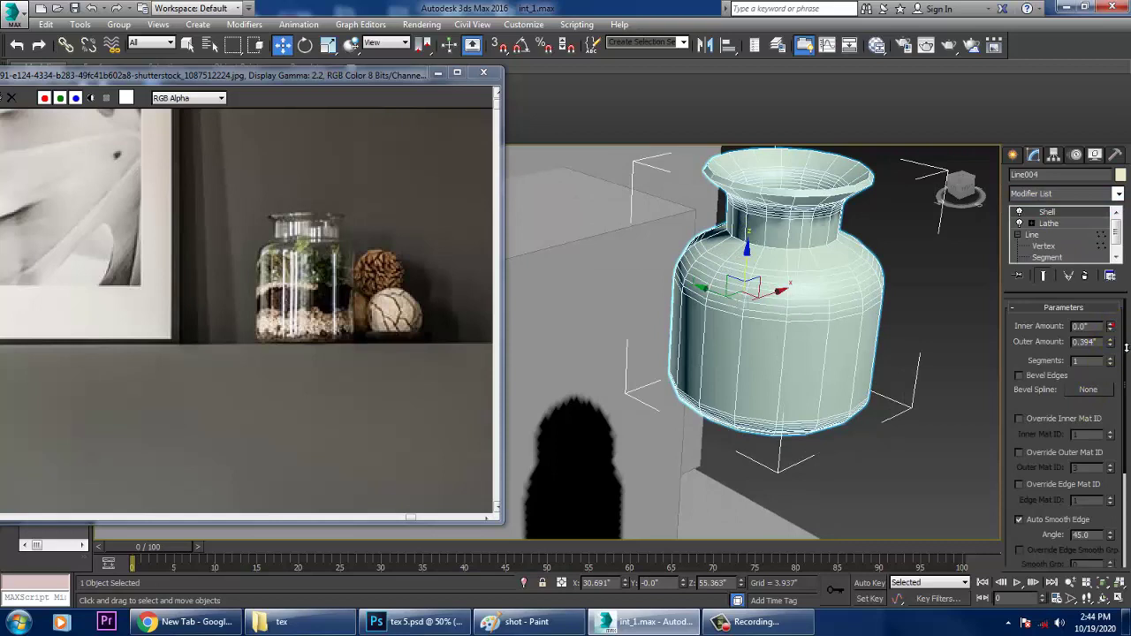
pyautogui.moveTo(1111, 343); pyautogui.dragTo(1128, 381)
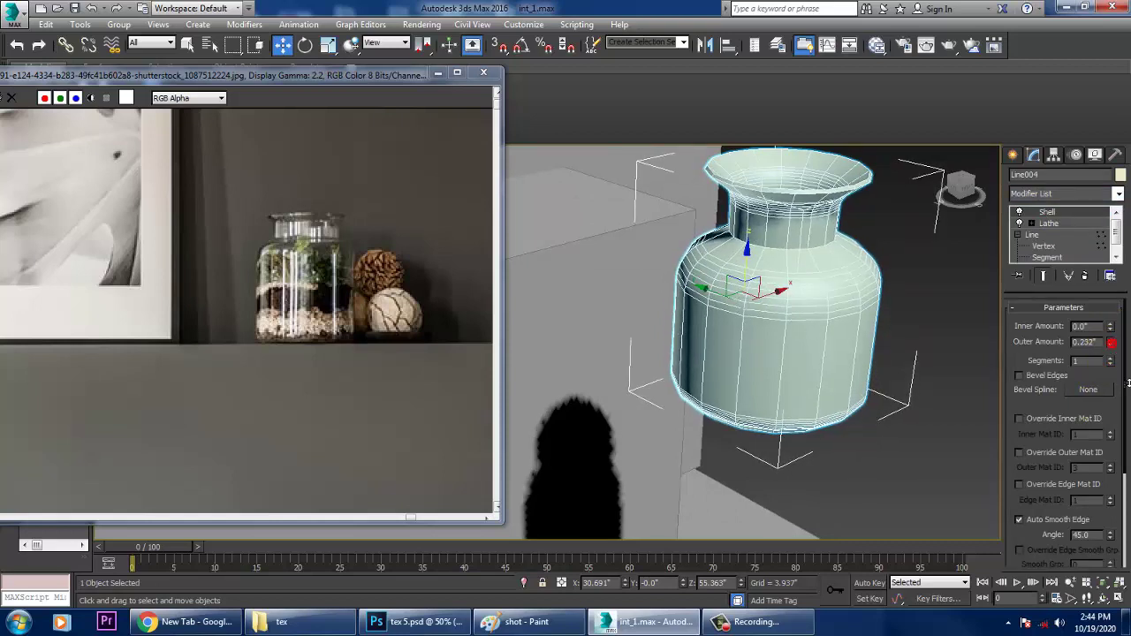
# - Move the jar along Y to about 44.444" so it sits over the cabinet top beside the picture frame
pyautogui.scroll(-6, 783, 359)
pyautogui.moveTo(805, 333)
pyautogui.keyDown('alt'); pyautogui.mouseDown(button='middle')
pyautogui.moveTo(798, 309)
pyautogui.moveTo(821, 346)
pyautogui.mouseUp(button='middle'); pyautogui.keyUp('alt')
pyautogui.moveTo(800, 351); pyautogui.dragTo(615, 342)
pyautogui.scroll(-3, 295, 327)
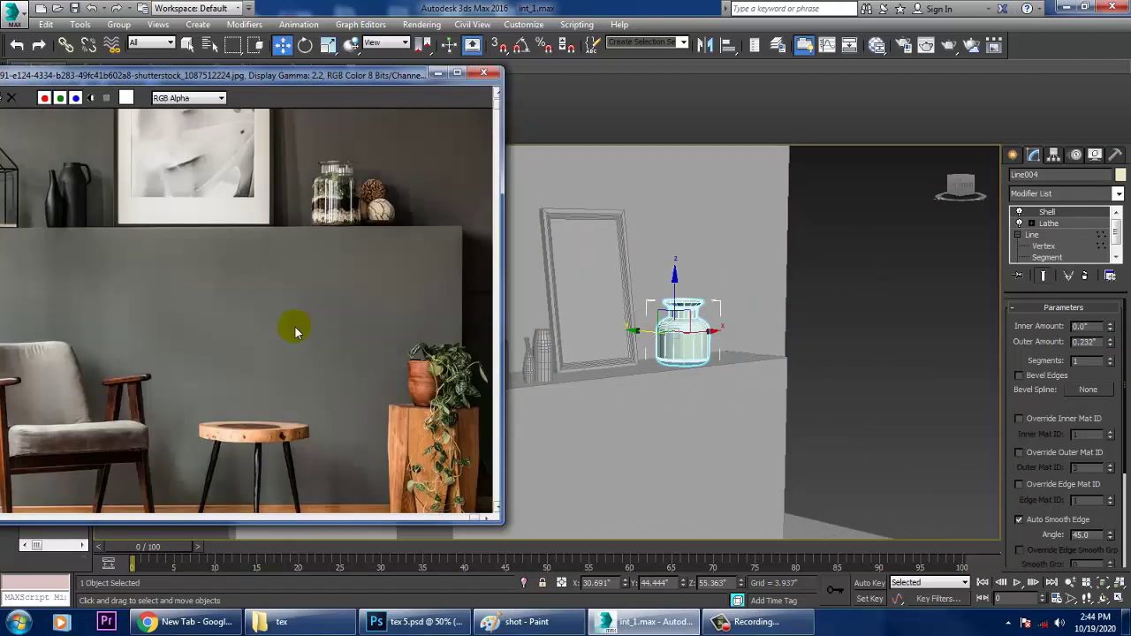
# - Scale the jar down uniformly to about 70 percent to match its proportions in the reference photo
pyautogui.moveTo(711, 362)
pyautogui.mouseDown(button='middle')
pyautogui.moveTo(730, 366)
pyautogui.moveTo(698, 344)
pyautogui.mouseUp(button='middle')
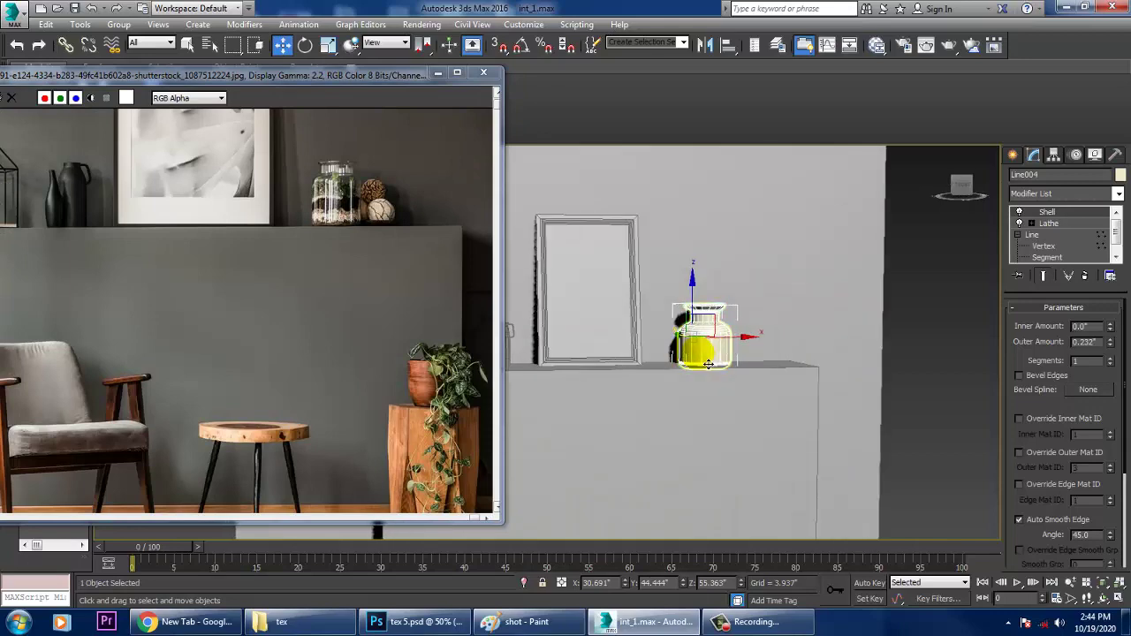
pyautogui.press('r')
pyautogui.moveTo(696, 340); pyautogui.dragTo(717, 368)
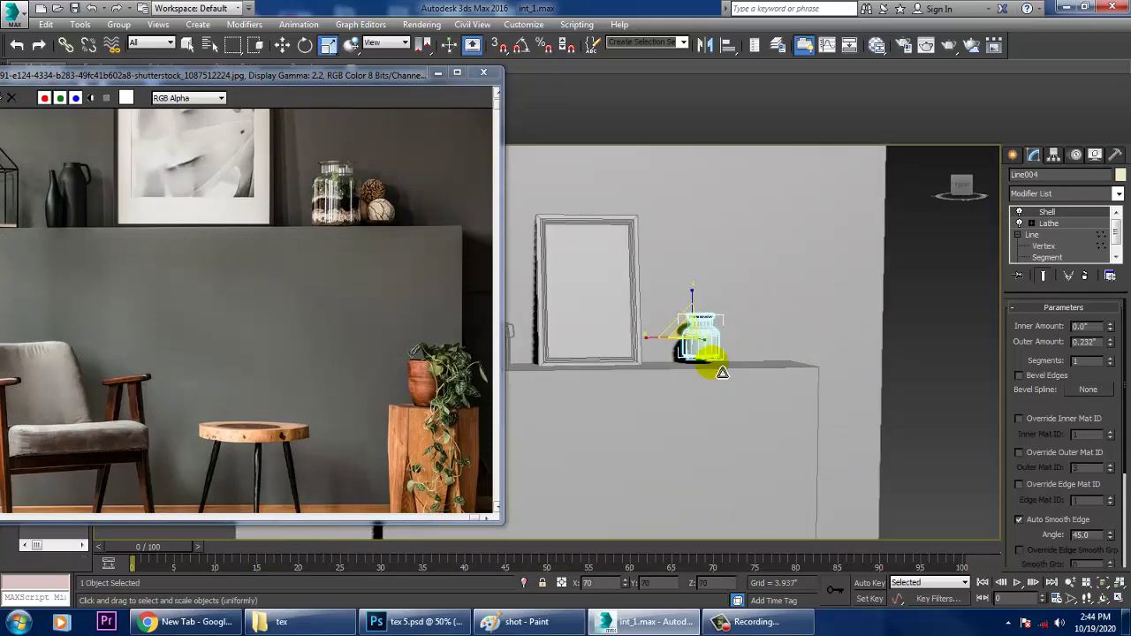
# - Select the house-shaped terrarium, slender bottle and jug together without the picture frame, and scale them up uniformly in the front view
pyautogui.scroll(3, 717, 368)
pyautogui.hotkey('alt', 'w')
pyautogui.rightClick(889, 215)
pyautogui.hotkey('alt', 'w')
pyautogui.press('z')
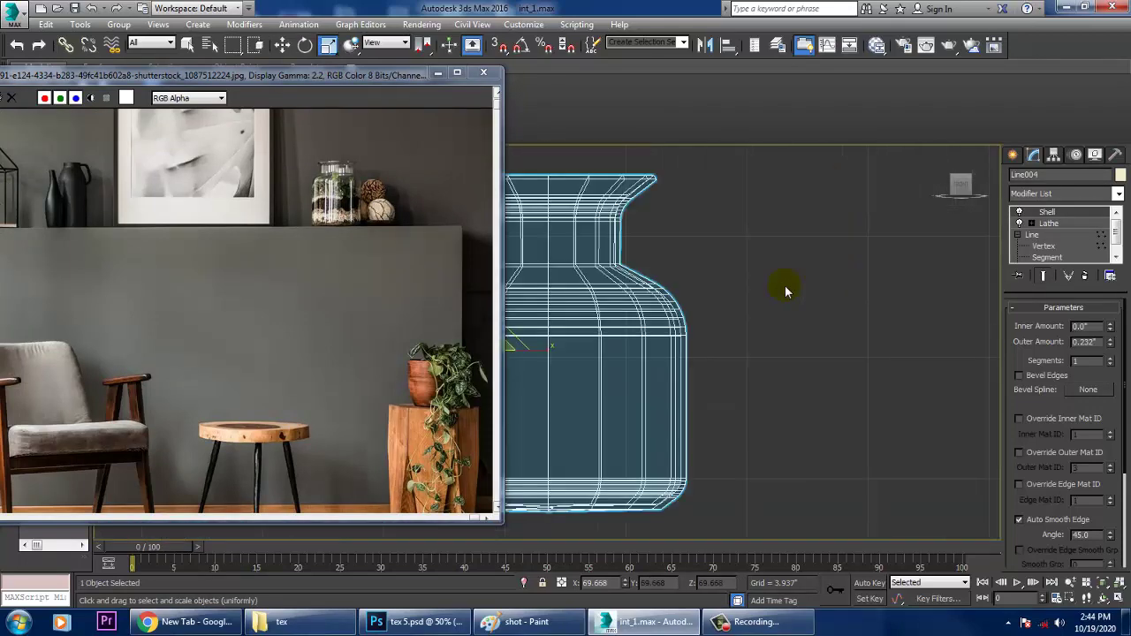
pyautogui.moveTo(786, 291); pyautogui.dragTo(959, 301, button='middle')
pyautogui.scroll(-8, 823, 326)
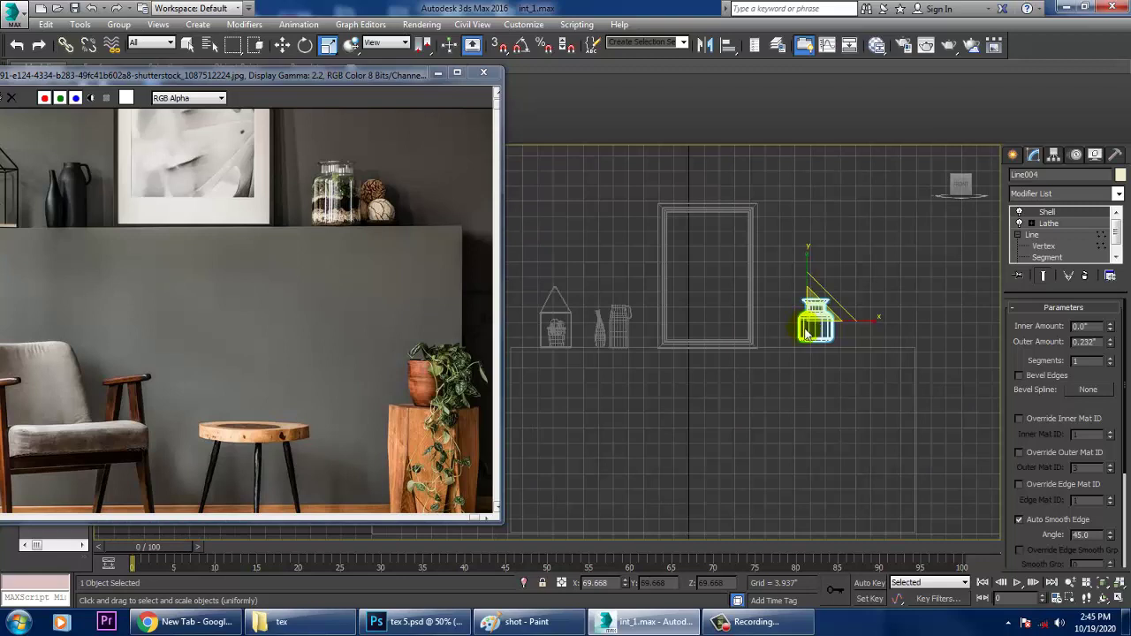
pyautogui.moveTo(592, 287); pyautogui.dragTo(655, 300, button='middle')
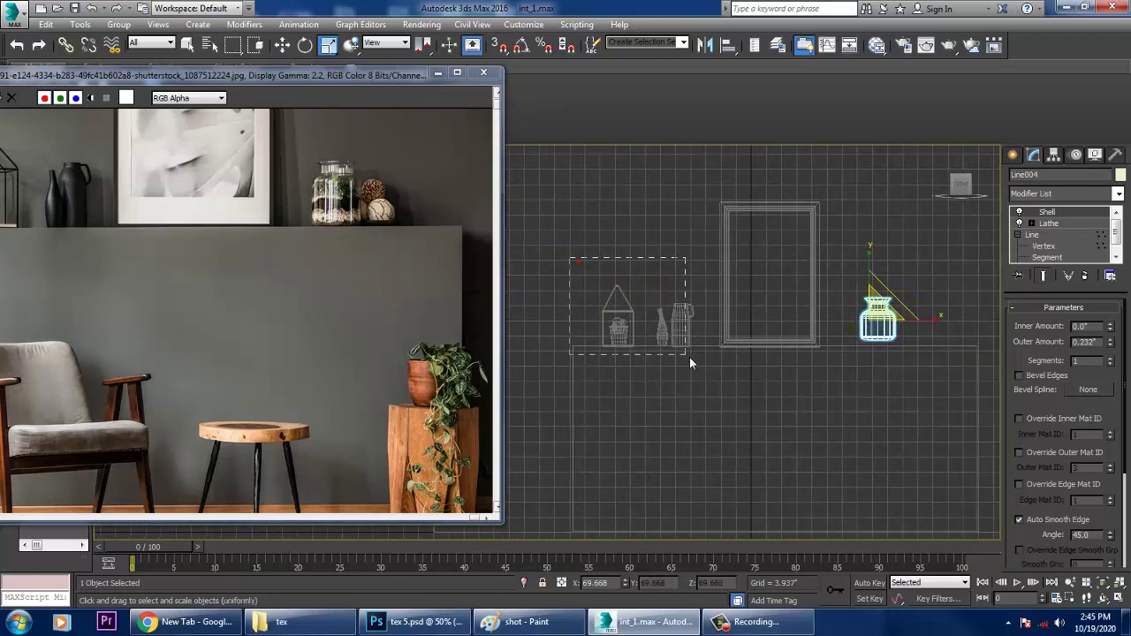
pyautogui.moveTo(689, 357); pyautogui.dragTo(690, 358)
pyautogui.keyDown('alt'); pyautogui.moveTo(729, 189); pyautogui.dragTo(775, 392); pyautogui.keyUp('alt')
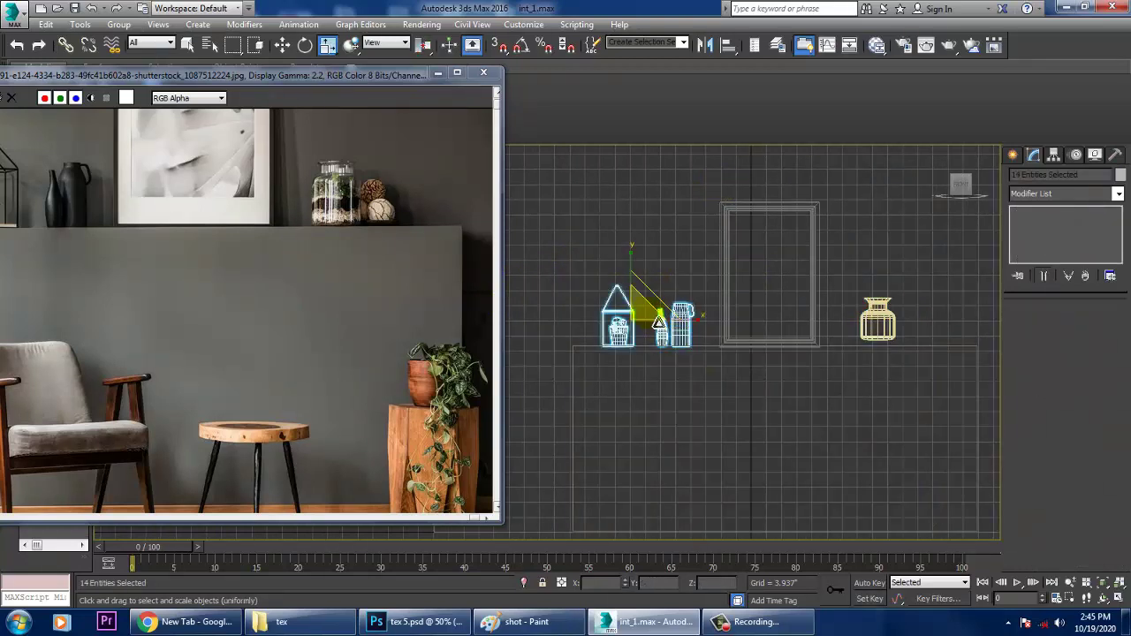
pyautogui.moveTo(647, 320); pyautogui.dragTo(641, 291)
pyautogui.press('w')
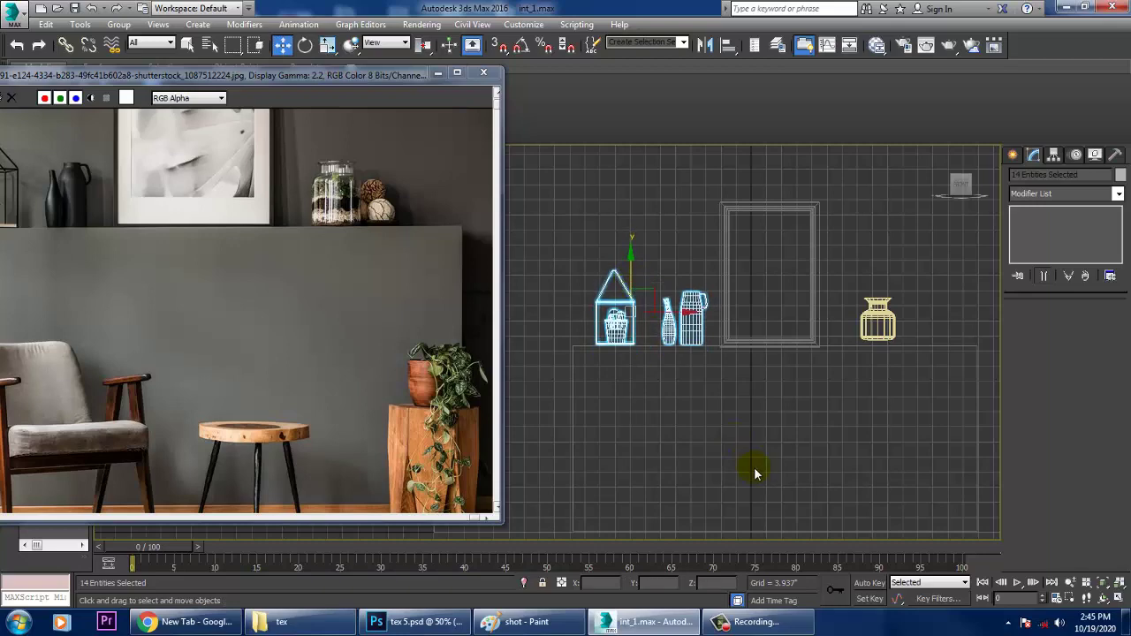
# - Examine the jar's placement on the cabinet top in an enlarged perspective view
pyautogui.hotkey('alt', 'w')
pyautogui.keyDown('alt'); pyautogui.moveTo(790, 472); pyautogui.dragTo(870, 509, button='middle'); pyautogui.keyUp('alt')
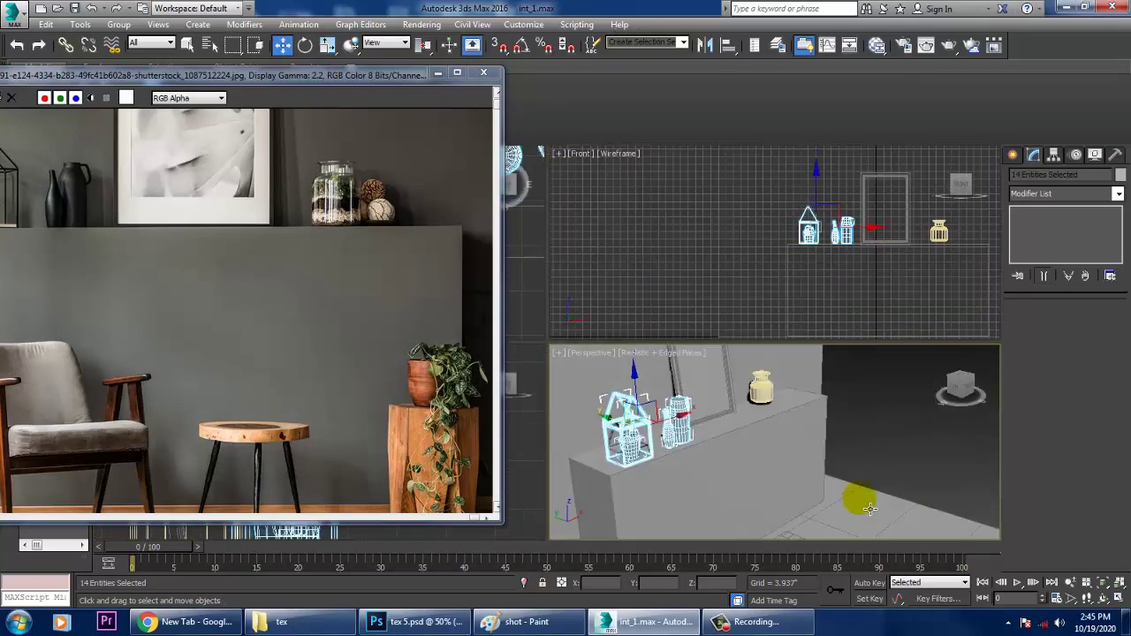
pyautogui.hotkey('alt', 'w')
pyautogui.keyDown('alt'); pyautogui.moveTo(857, 428); pyautogui.dragTo(757, 372, button='middle'); pyautogui.keyUp('alt')
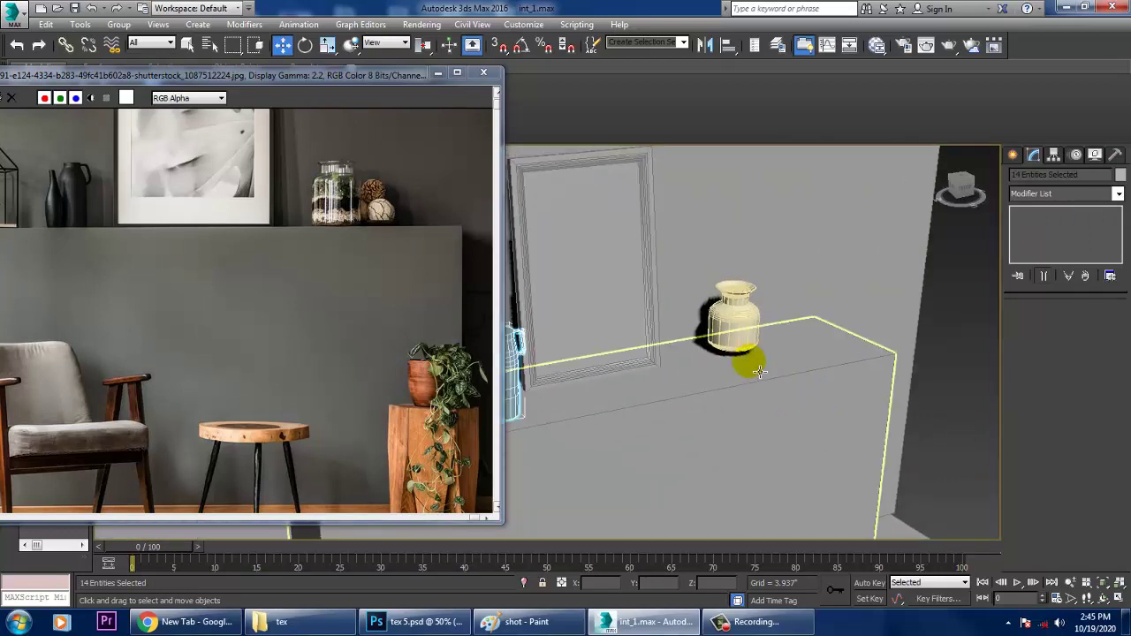
# - Select the glass jar and move it along Y to about 40.37" on the cabinet top
pyautogui.click(753, 330)
pyautogui.press('r')
pyautogui.press('w')
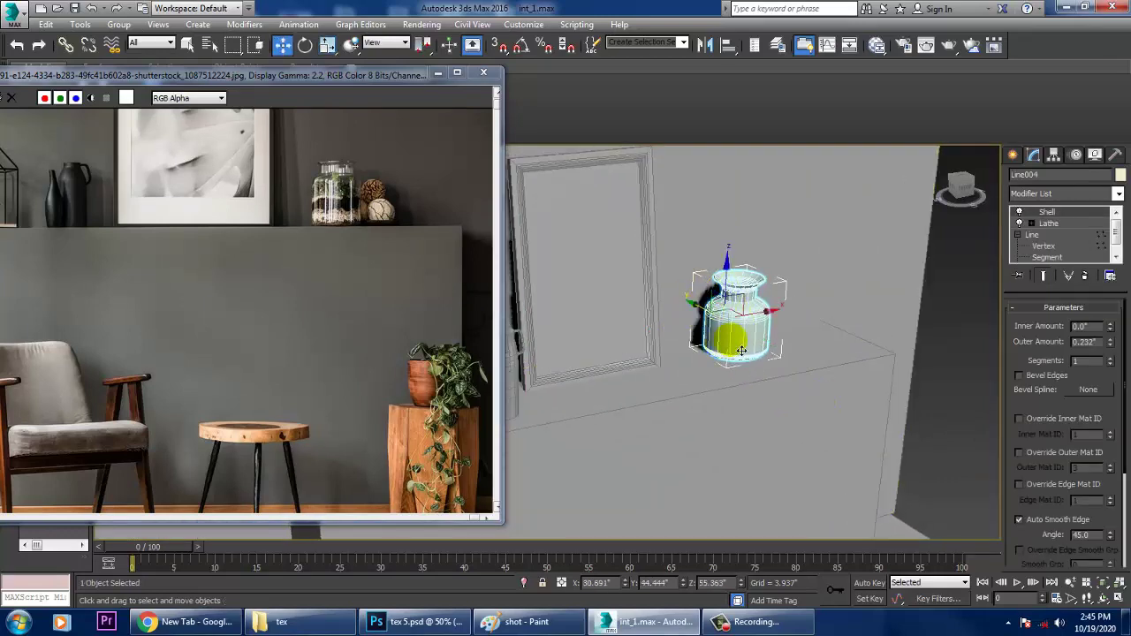
pyautogui.keyDown('alt'); pyautogui.moveTo(754, 331); pyautogui.dragTo(724, 331, button='middle'); pyautogui.keyUp('alt')
pyautogui.moveTo(735, 335); pyautogui.dragTo(764, 337)
# - Shift the jar slightly along X towards the picture frame in the front view, to about 29.906"
pyautogui.hotkey('alt', 'w')
pyautogui.rightClick(790, 309)
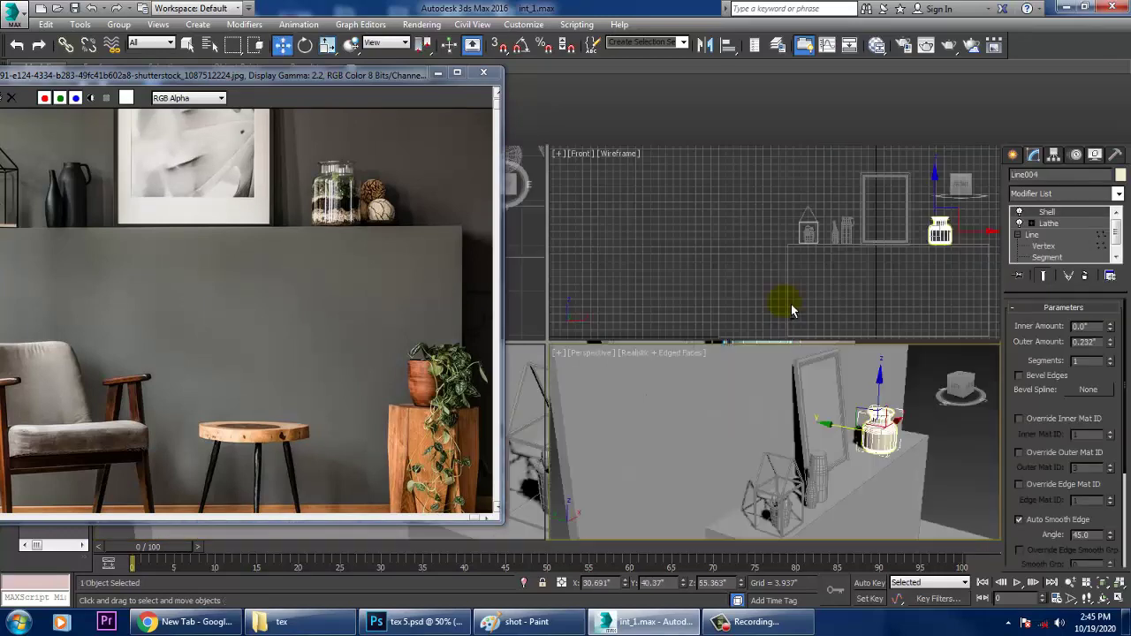
pyautogui.hotkey('alt', 'w')
pyautogui.moveTo(761, 331); pyautogui.dragTo(752, 330, button='middle')
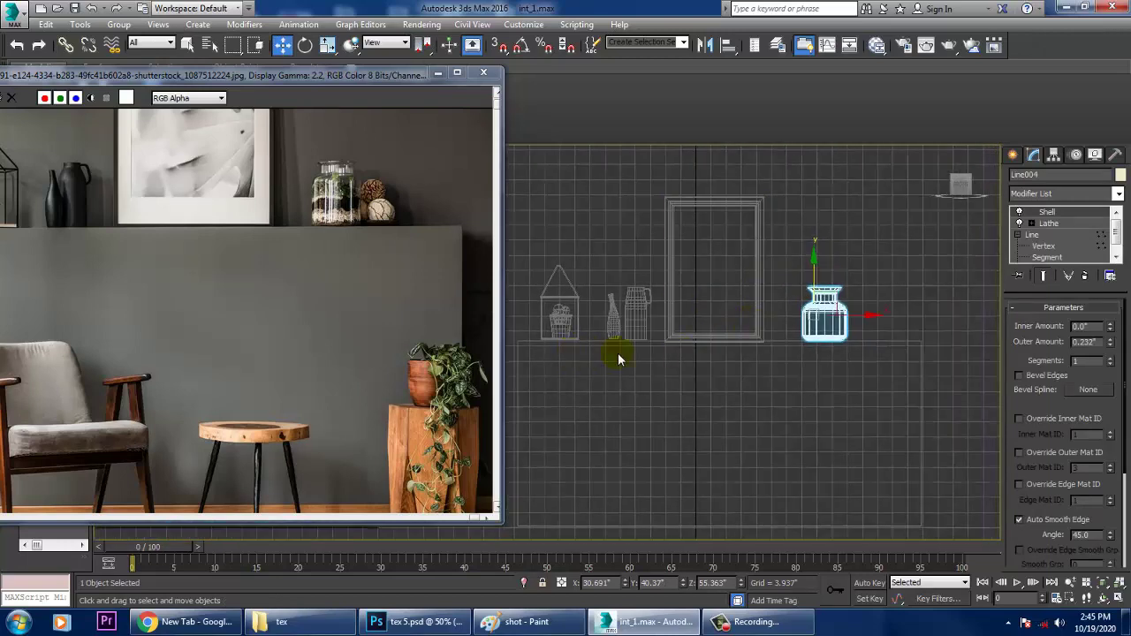
pyautogui.moveTo(874, 327)
pyautogui.mouseDown()
pyautogui.moveTo(858, 326)
pyautogui.moveTo(869, 325)
pyautogui.mouseUp()
# - Lower the jar to a height of about 54.965" so its base meets the cabinet top
pyautogui.hotkey('alt', 'w')
pyautogui.keyDown('alt'); pyautogui.moveTo(807, 436); pyautogui.dragTo(772, 414, button='middle'); pyautogui.keyUp('alt')
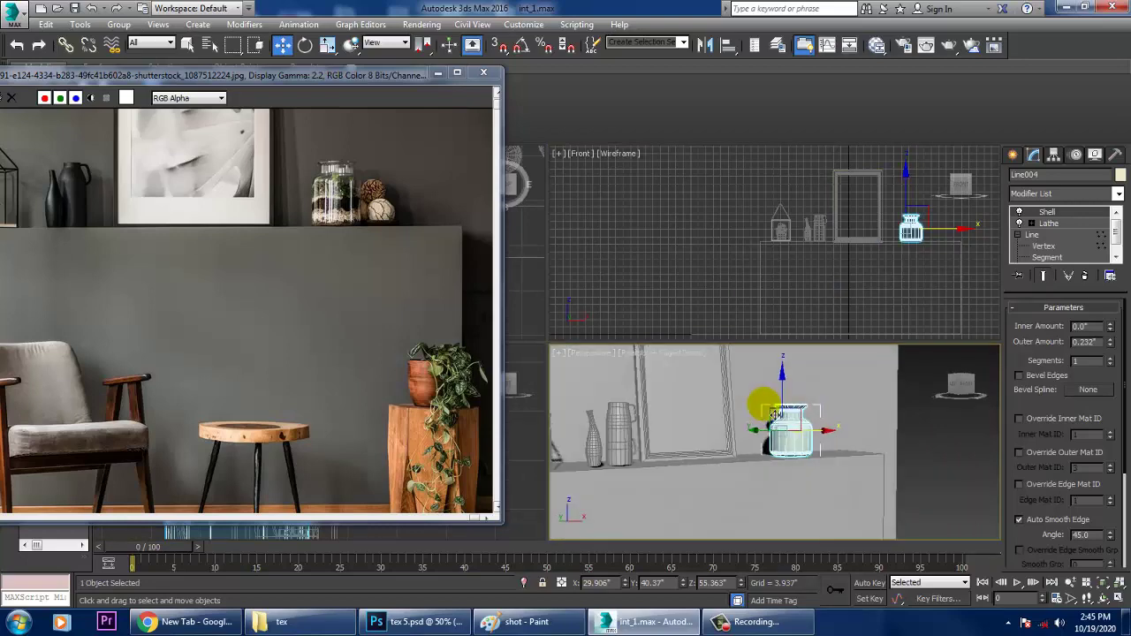
pyautogui.middleClick(887, 278)
pyautogui.hotkey('alt', 'w')
pyautogui.moveTo(887, 278); pyautogui.dragTo(852, 314, button='middle')
pyautogui.scroll(4, 824, 303)
pyautogui.scroll(3, 851, 314)
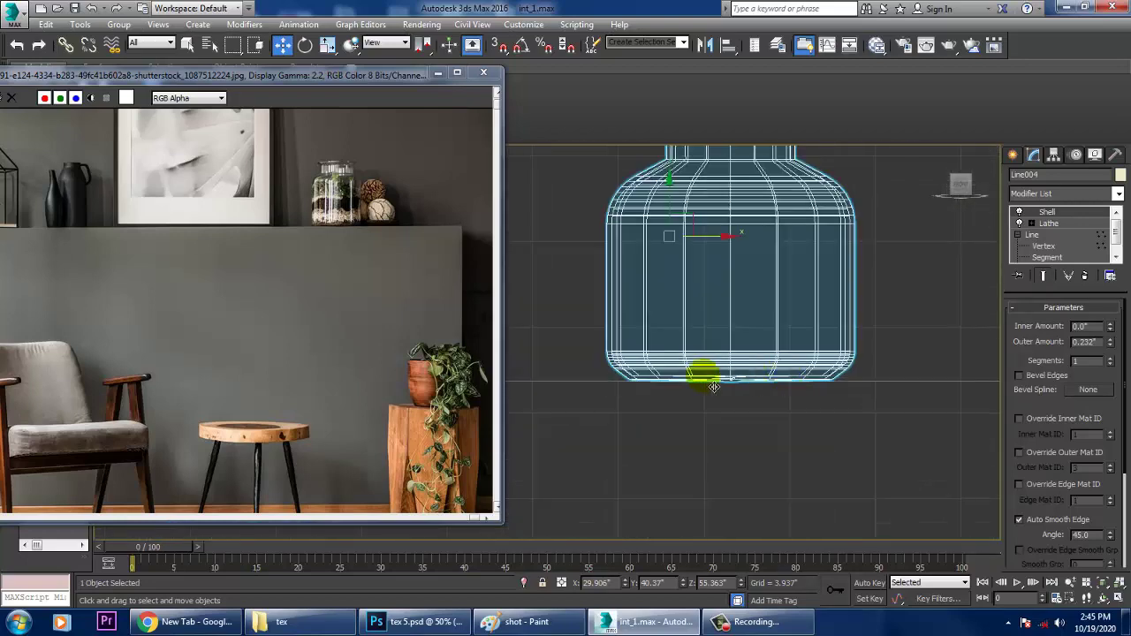
pyautogui.moveTo(674, 210)
pyautogui.mouseDown()
pyautogui.moveTo(672, 231)
pyautogui.moveTo(671, 220)
pyautogui.mouseUp()
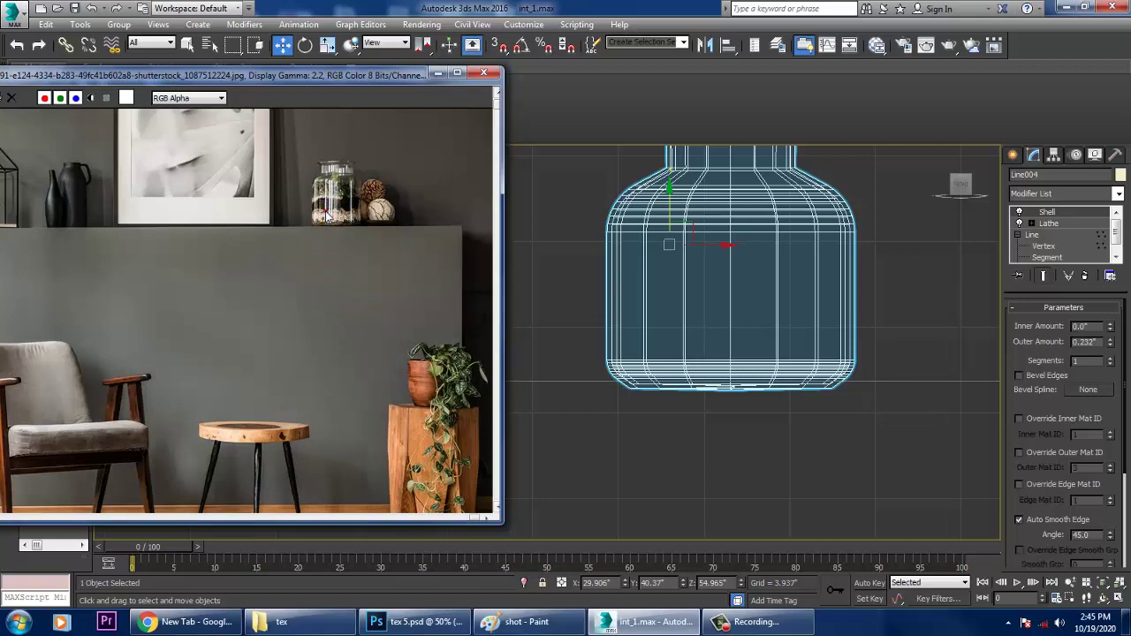
# - Create a flat cylinder with AutoGrid on the cabinet top beside the jar, with radius about 4.987" and height about 0.193"
pyautogui.moveTo(764, 409)
pyautogui.mouseDown(button='middle')
pyautogui.moveTo(745, 406)
pyautogui.moveTo(770, 435)
pyautogui.moveTo(758, 411)
pyautogui.mouseUp(button='middle')
pyautogui.hotkey('alt', 'w')
pyautogui.middleClick(816, 430)
pyautogui.hotkey('alt', 'w')
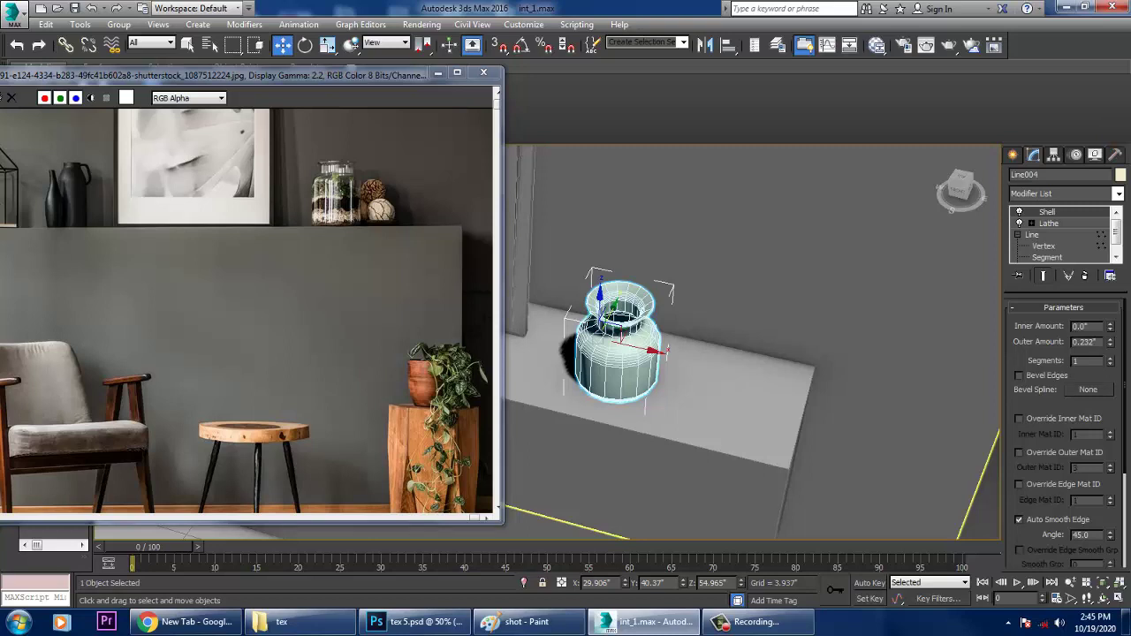
pyautogui.click(1012, 155)
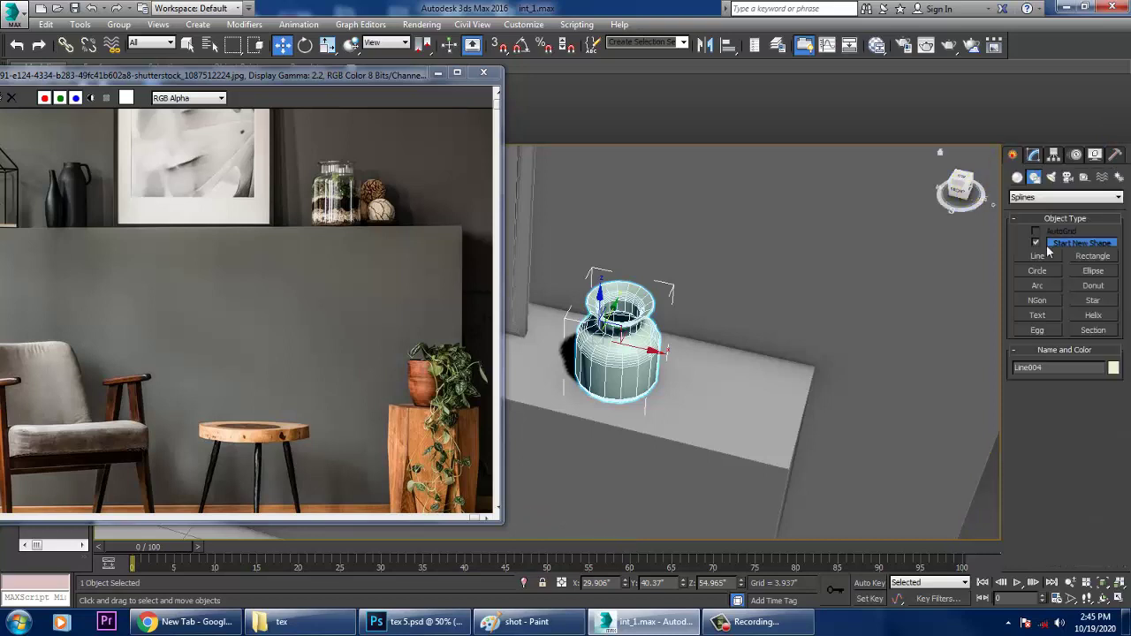
pyautogui.click(1018, 177)
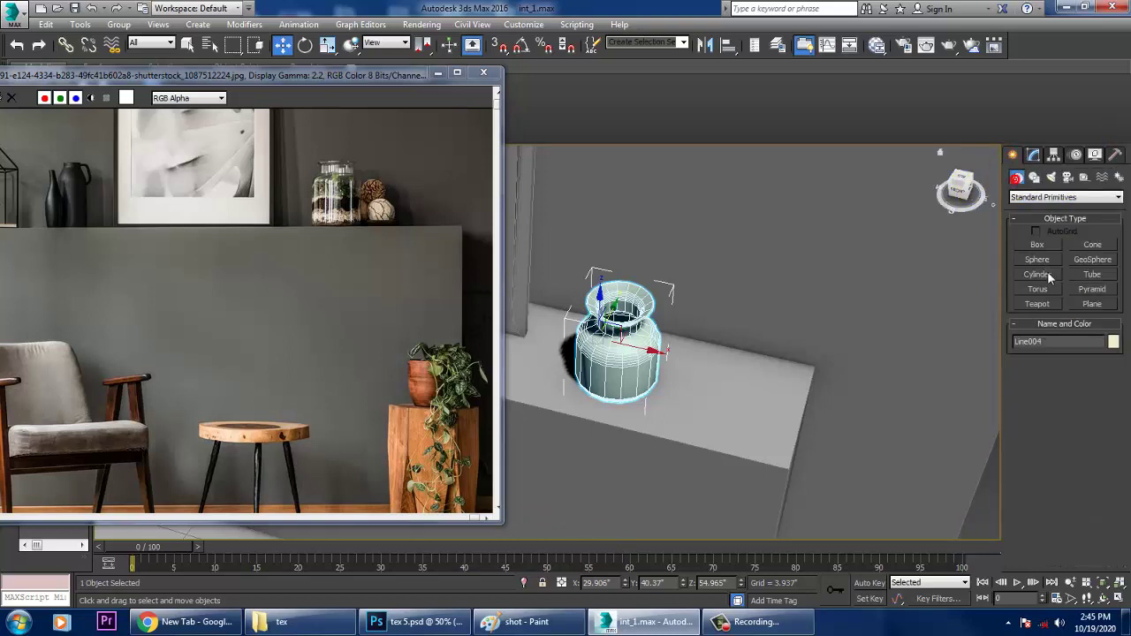
pyautogui.click(1041, 275)
pyautogui.click(753, 402)
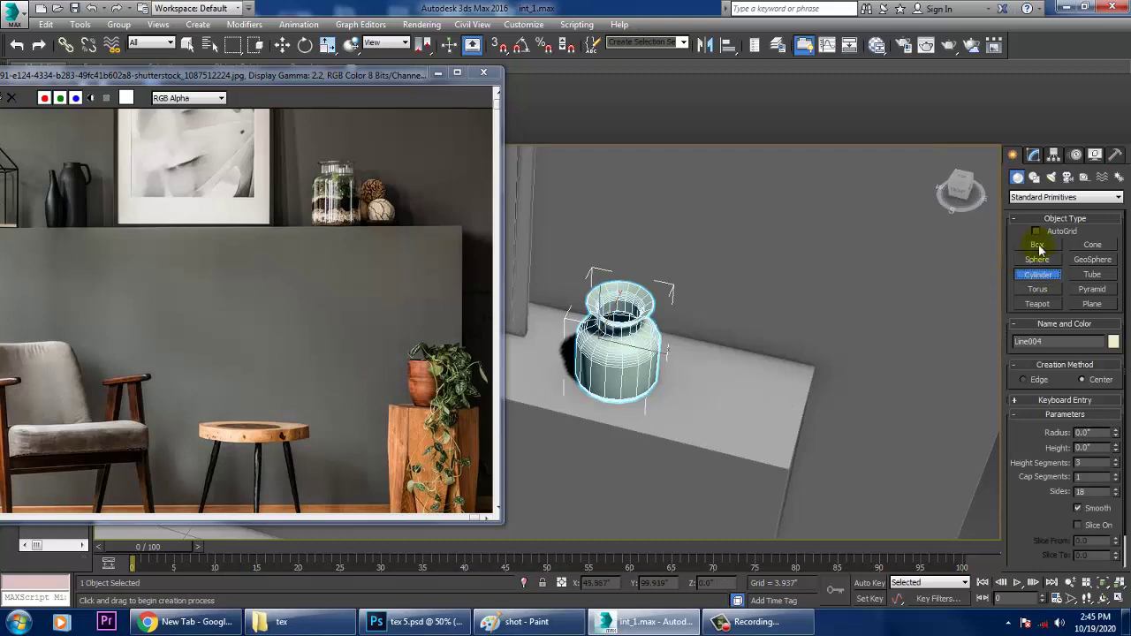
pyautogui.moveTo(741, 381); pyautogui.dragTo(776, 413)
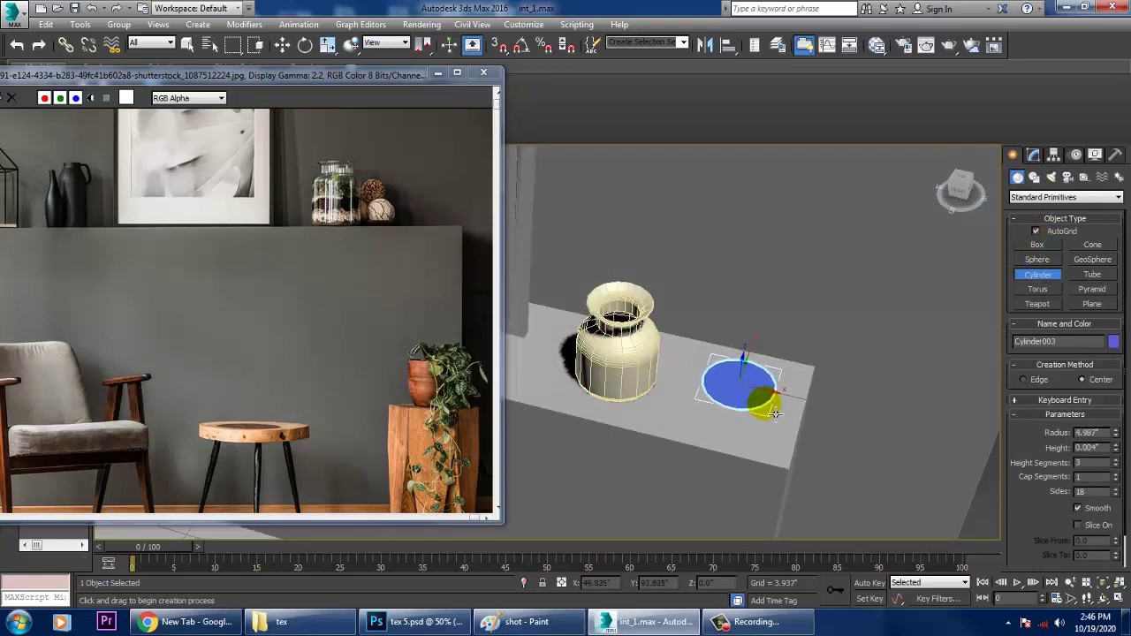
pyautogui.press('w')
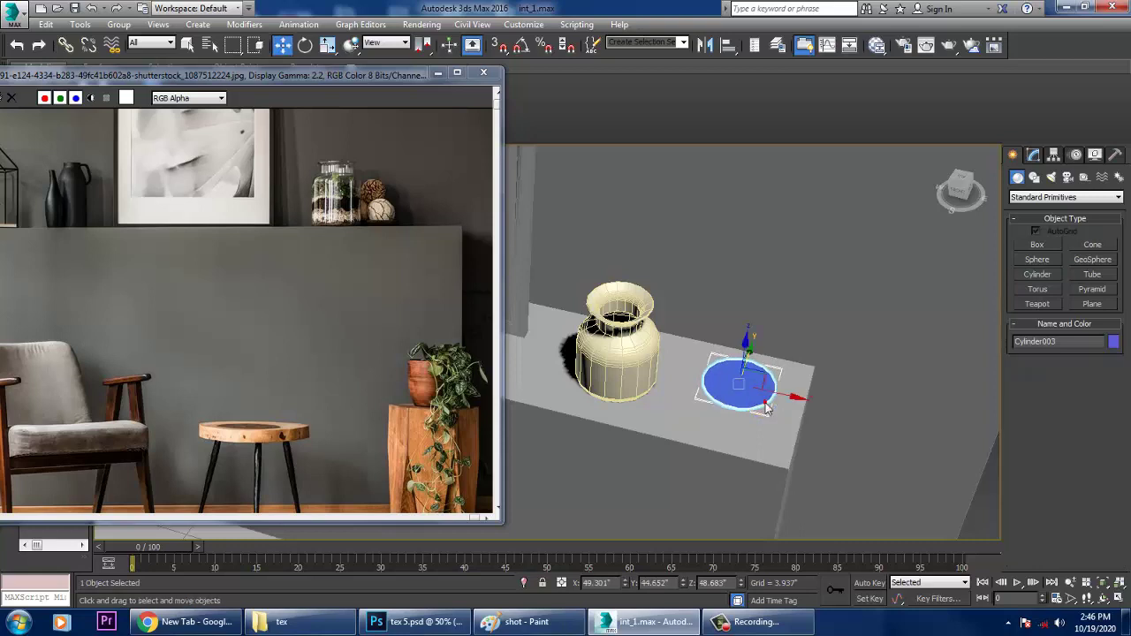
# - Set the flat cylinder to 1 height segment and 23 sides
pyautogui.press('z')
pyautogui.keyDown('alt'); pyautogui.moveTo(783, 404); pyautogui.dragTo(789, 365, button='middle'); pyautogui.keyUp('alt')
pyautogui.scroll(-3, 789, 365)
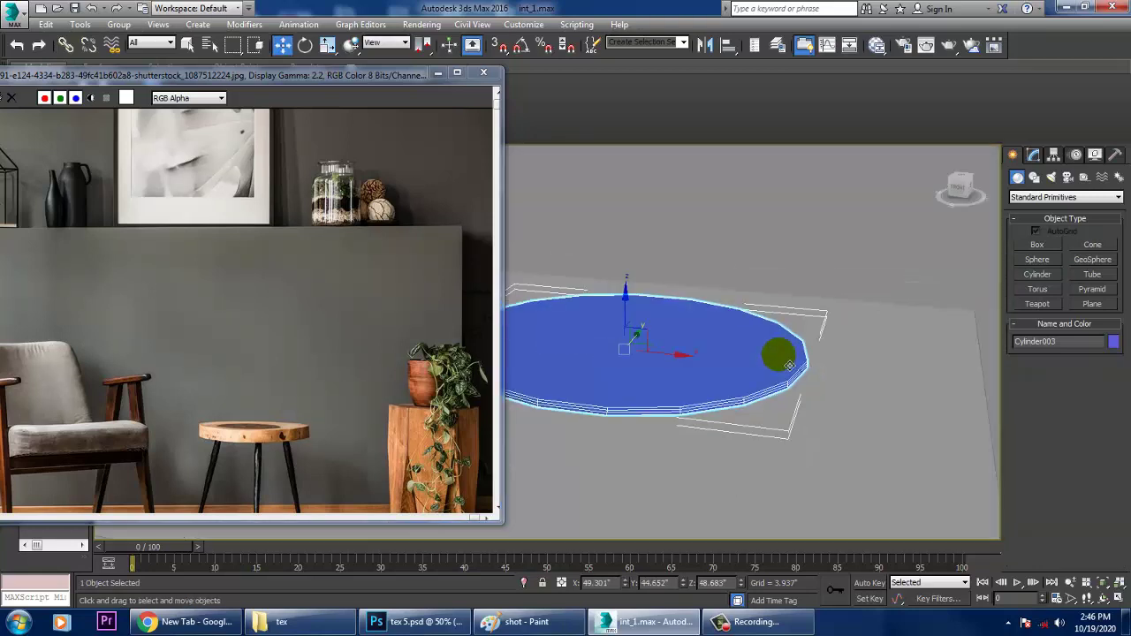
pyautogui.click(1034, 156)
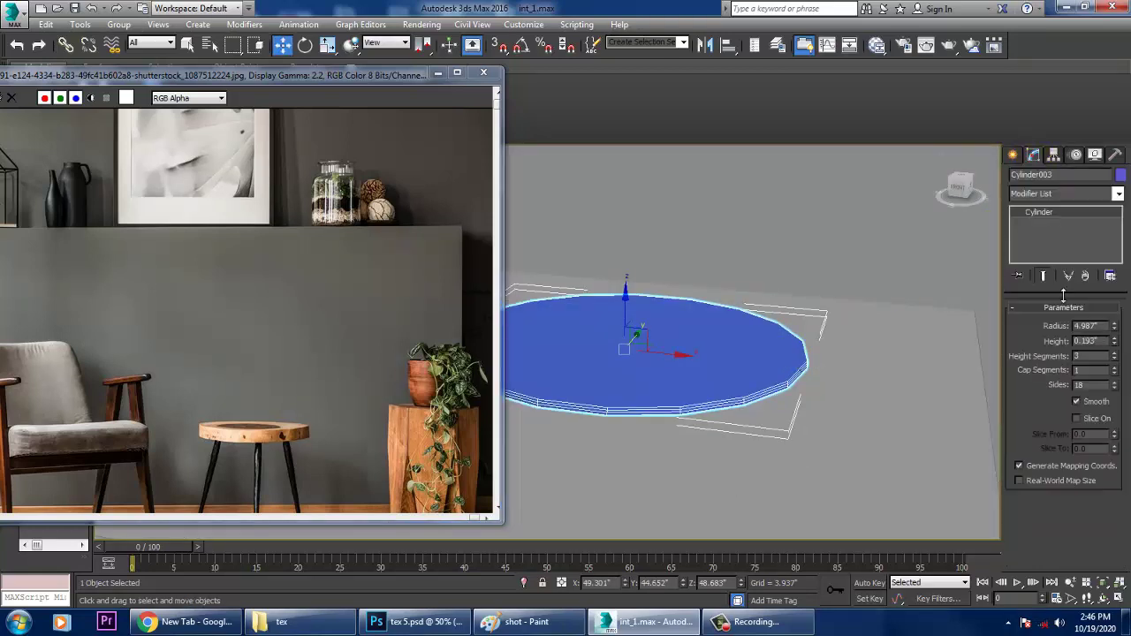
pyautogui.moveTo(1112, 361); pyautogui.dragTo(1124, 377)
pyautogui.click(1113, 383)
pyautogui.click(1114, 383)
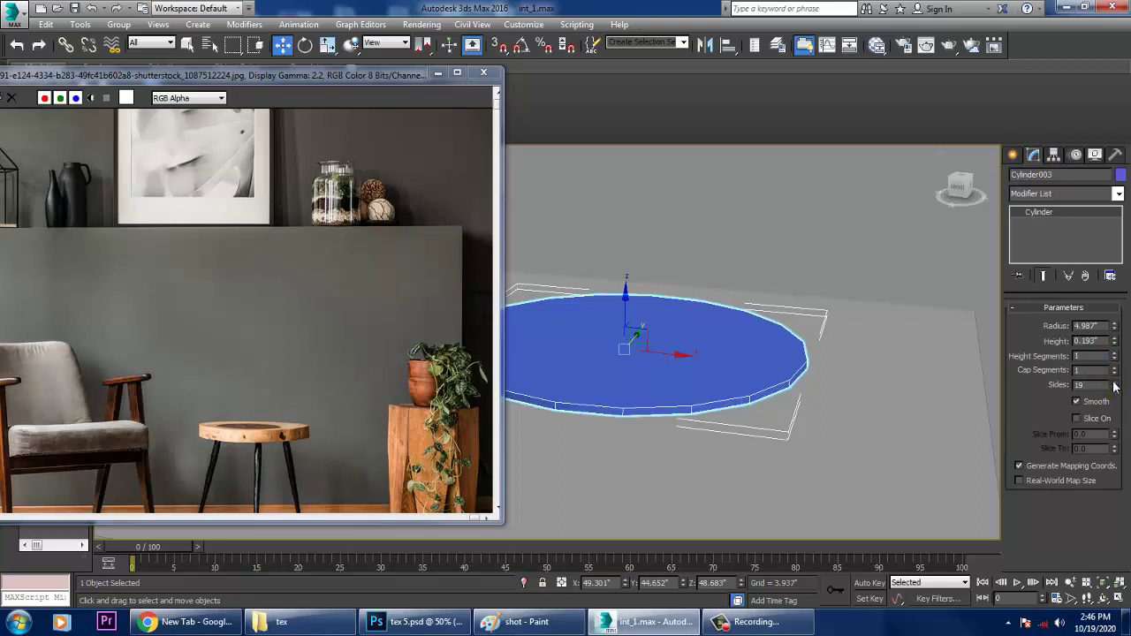
pyautogui.click(1114, 383)
pyautogui.click(1115, 382)
pyautogui.click(1114, 382)
# - Raise the disc along Z to about 49.089" and convert it to an editable poly
pyautogui.keyDown('alt'); pyautogui.moveTo(799, 326); pyautogui.dragTo(655, 320, button='middle'); pyautogui.keyUp('alt')
pyautogui.moveTo(629, 324); pyautogui.dragTo(631, 306)
pyautogui.moveTo(689, 304); pyautogui.dragTo(709, 285, button='middle')
pyautogui.hotkey('alt', 'w')
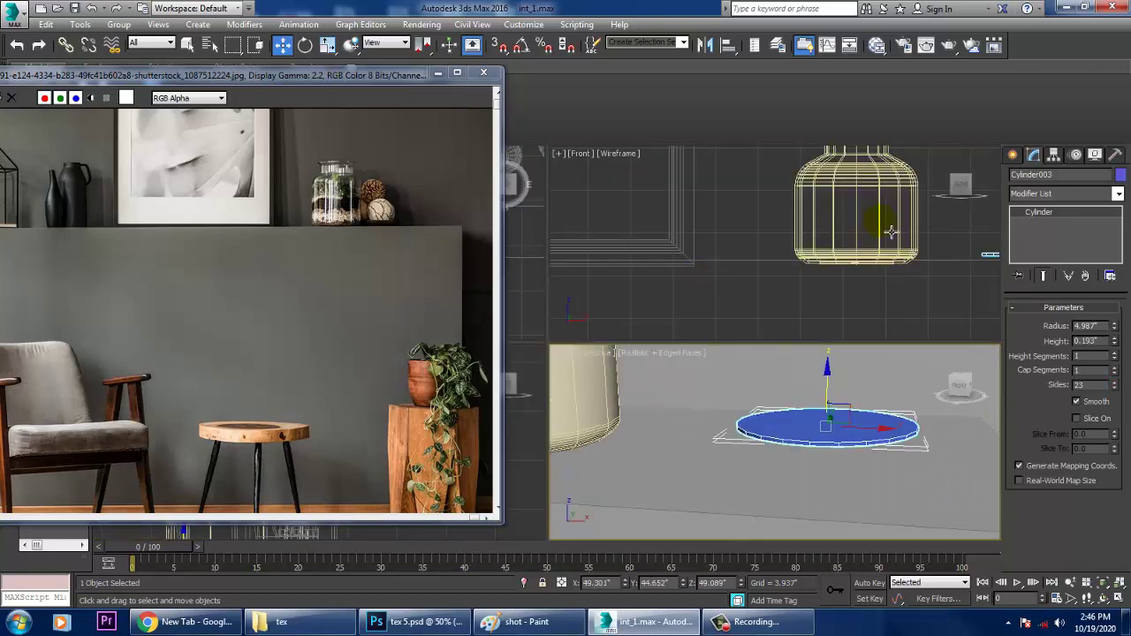
pyautogui.moveTo(908, 256); pyautogui.dragTo(846, 243, button='middle')
pyautogui.hotkey('alt', 'w')
pyautogui.moveTo(884, 326); pyautogui.dragTo(798, 281, button='middle')
pyautogui.scroll(2, 798, 283)
pyautogui.moveTo(840, 318); pyautogui.dragTo(763, 294, button='middle')
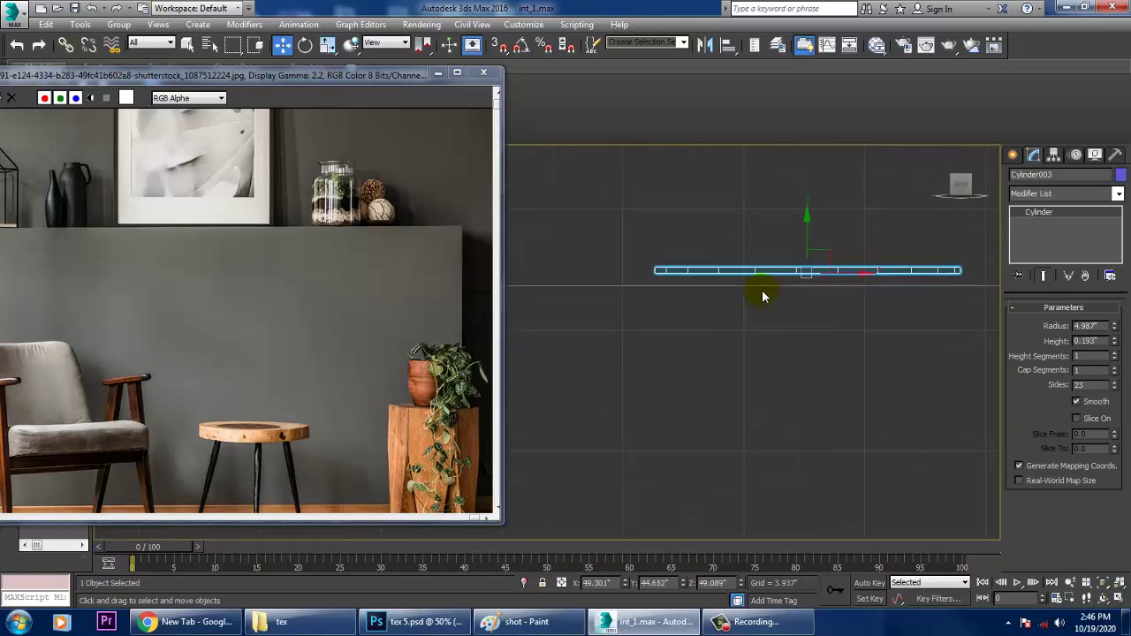
pyautogui.scroll(2, 794, 278)
pyautogui.scroll(-2, 791, 266)
pyautogui.scroll(1, 760, 293)
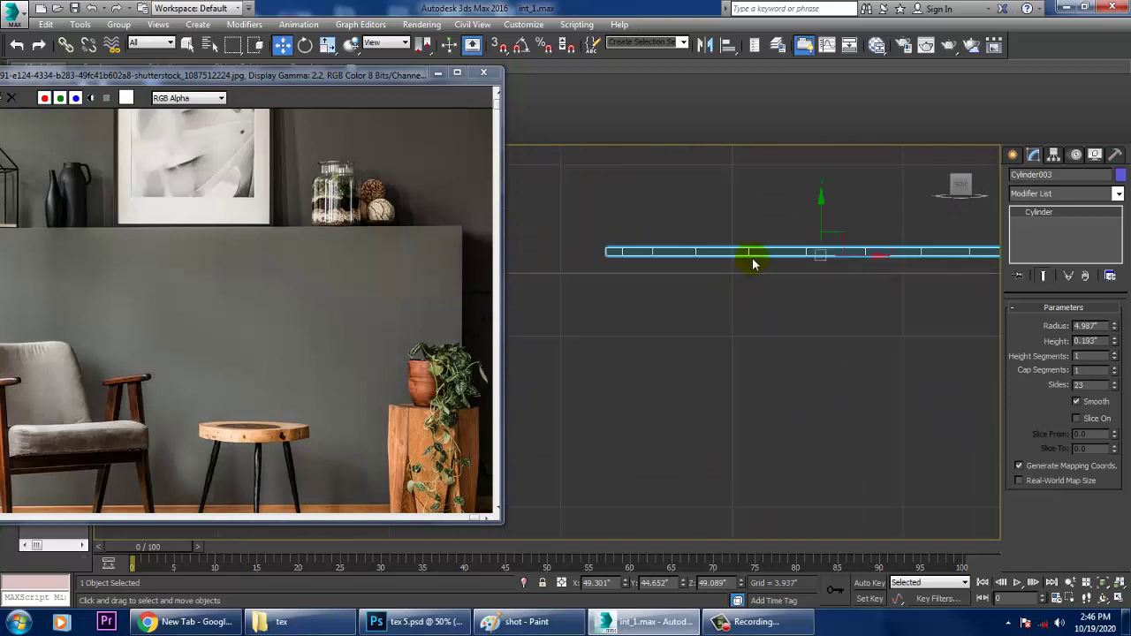
pyautogui.rightClick(753, 263)
pyautogui.moveTo(822, 396)
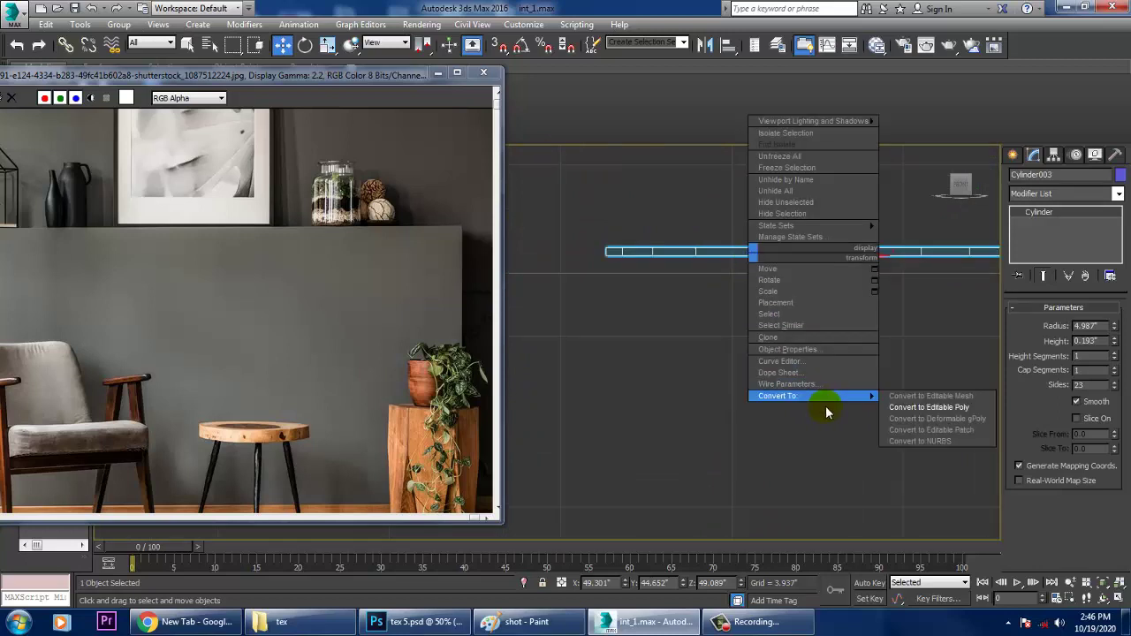
pyautogui.click(966, 407)
# - Select the disc's bottom vertices, scale them inward and lower them about 0.416" to the cabinet top for a tapered plate
pyautogui.scroll(-1, 826, 310)
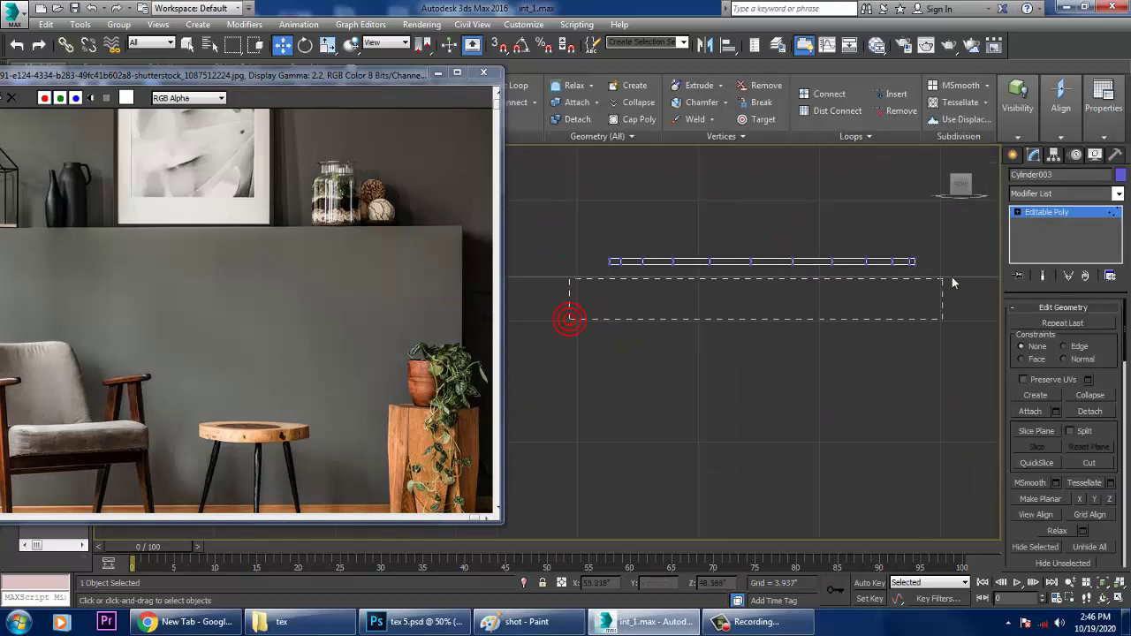
pyautogui.press('t')
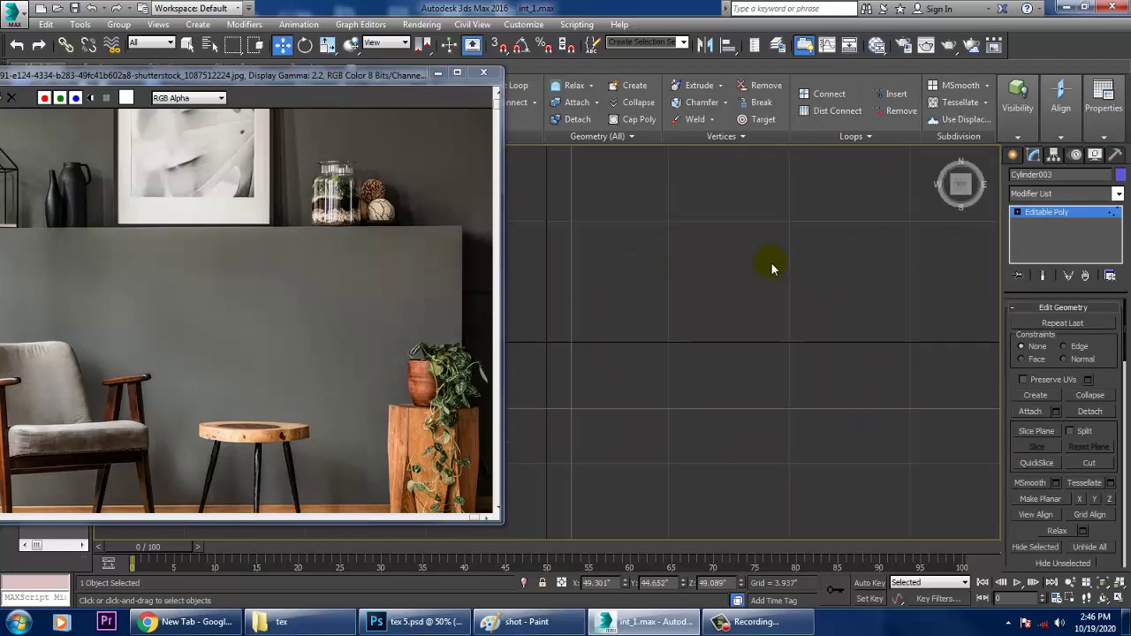
pyautogui.scroll(-3, 772, 264)
pyautogui.scroll(-1, 871, 309)
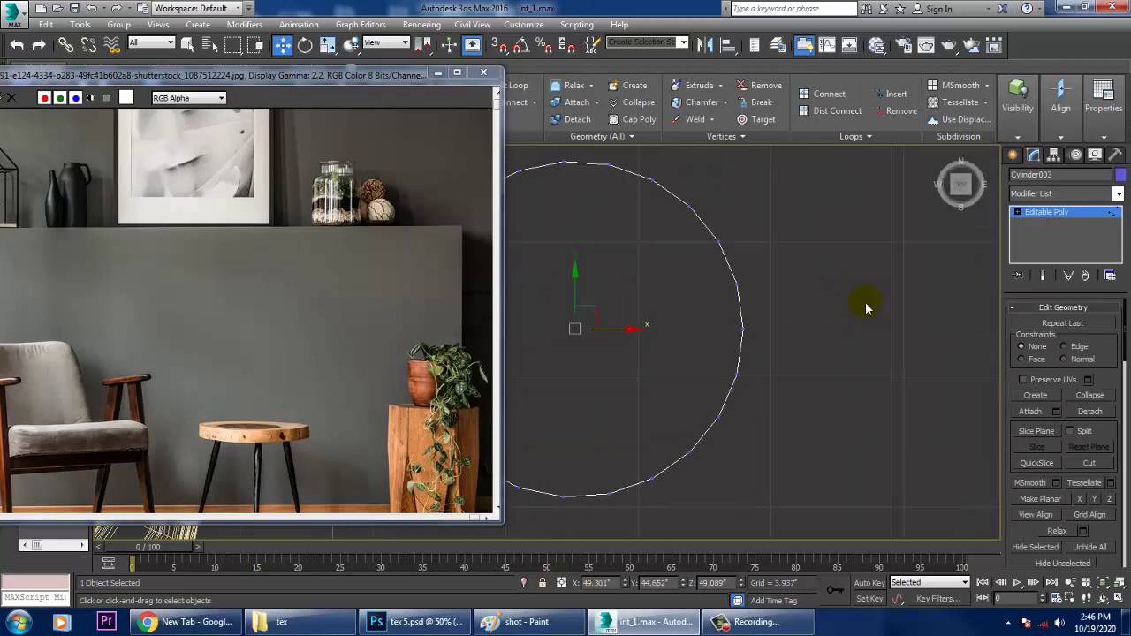
pyautogui.press('f')
pyautogui.moveTo(816, 315); pyautogui.dragTo(815, 341, button='middle')
pyautogui.press('t')
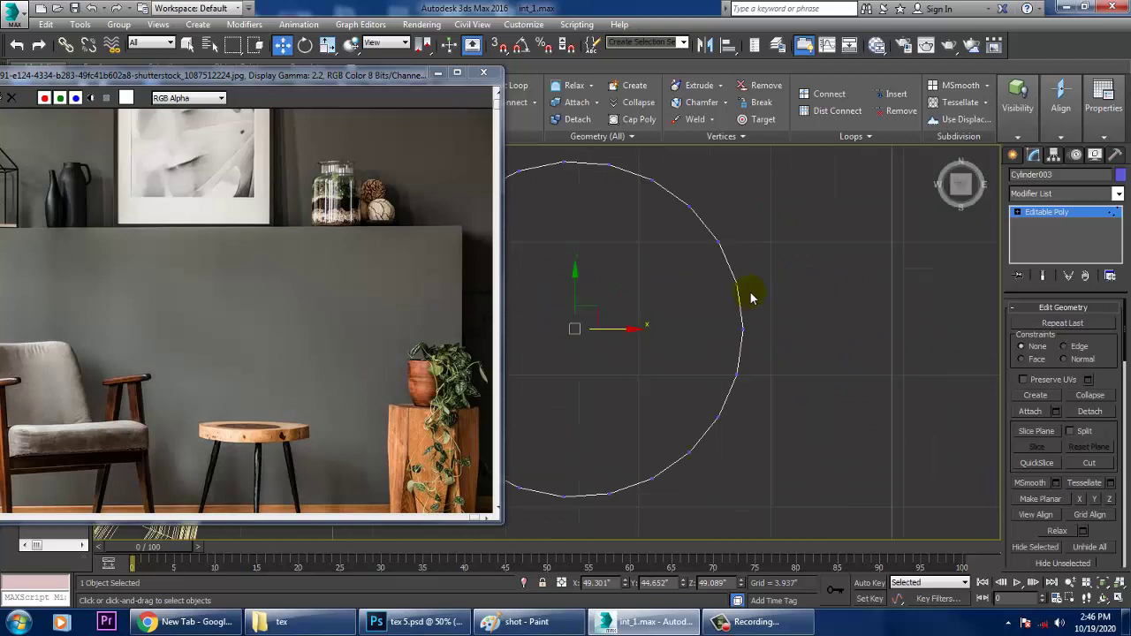
pyautogui.press('f')
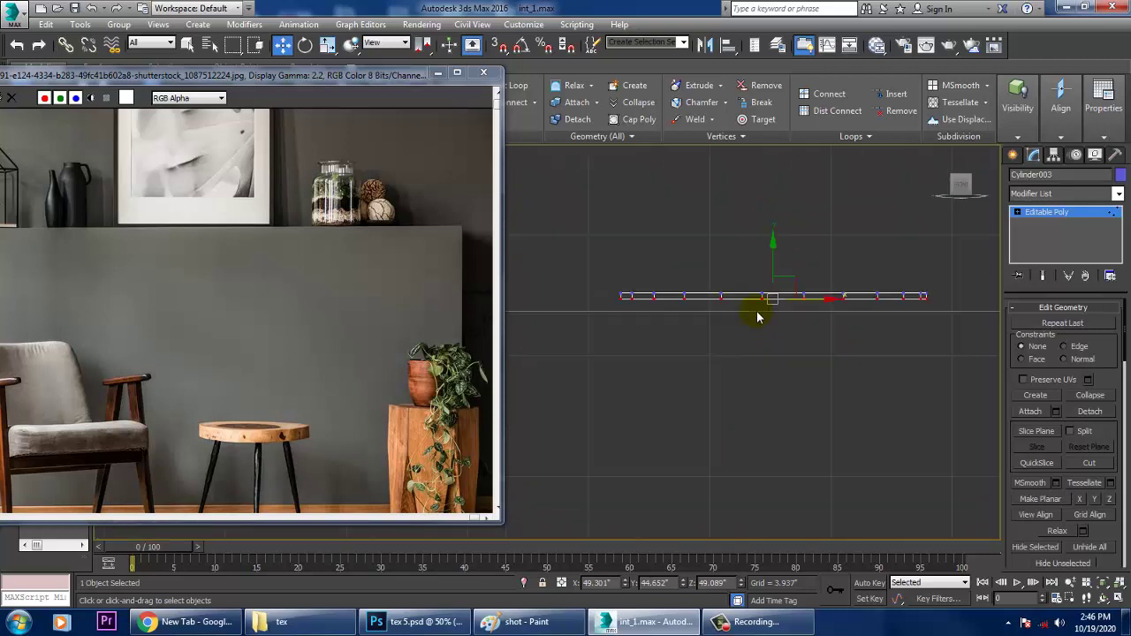
pyautogui.press('r')
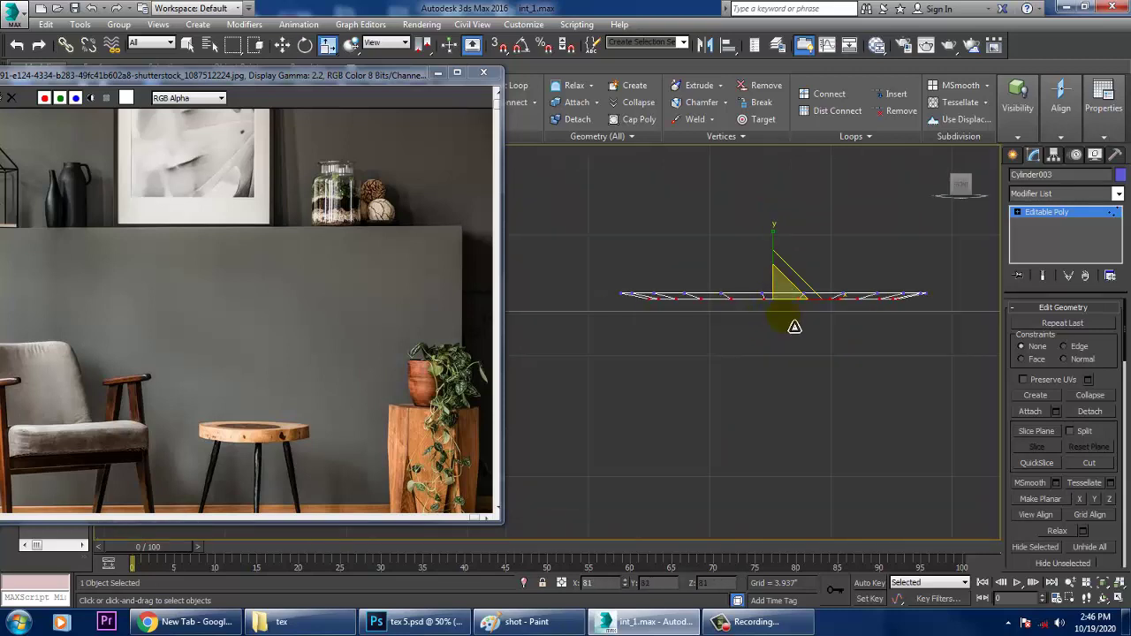
pyautogui.press('w')
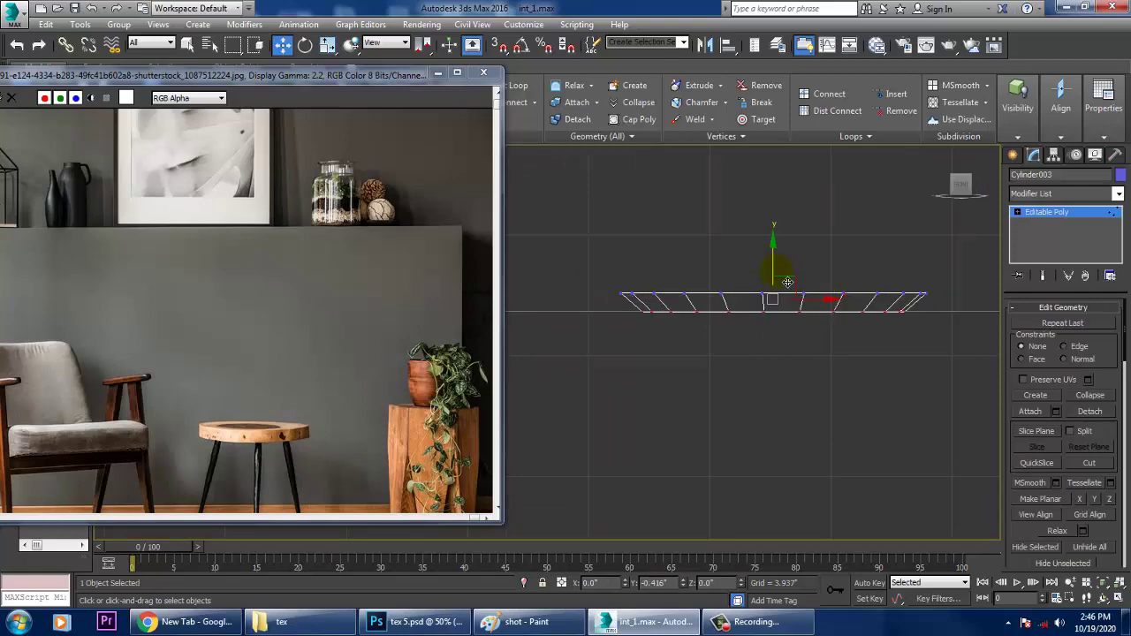
# - Inset the plate's top polygon slightly to leave a narrow rim
pyautogui.hotkey('alt', 'w')
pyautogui.keyDown('alt'); pyautogui.moveTo(787, 447); pyautogui.dragTo(838, 433, button='middle'); pyautogui.keyUp('alt')
pyautogui.hotkey('alt', 'w')
pyautogui.press('4')
pyautogui.click(765, 344)
pyautogui.keyDown('alt'); pyautogui.moveTo(764, 338); pyautogui.dragTo(752, 354, button='middle'); pyautogui.keyUp('alt')
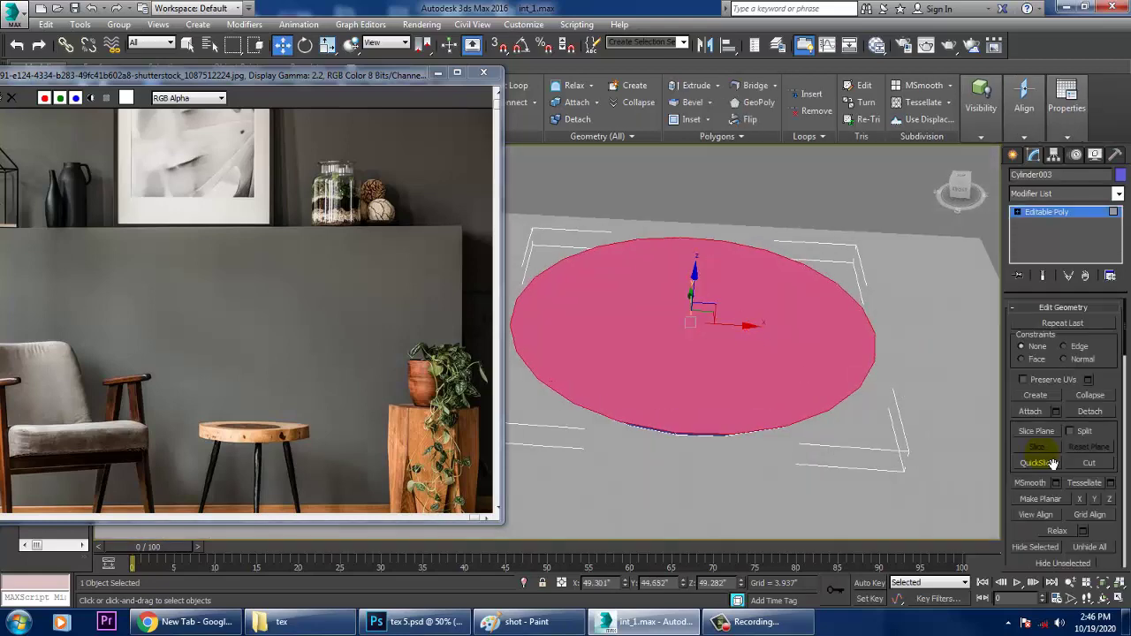
pyautogui.scroll(-5, 1116, 541)
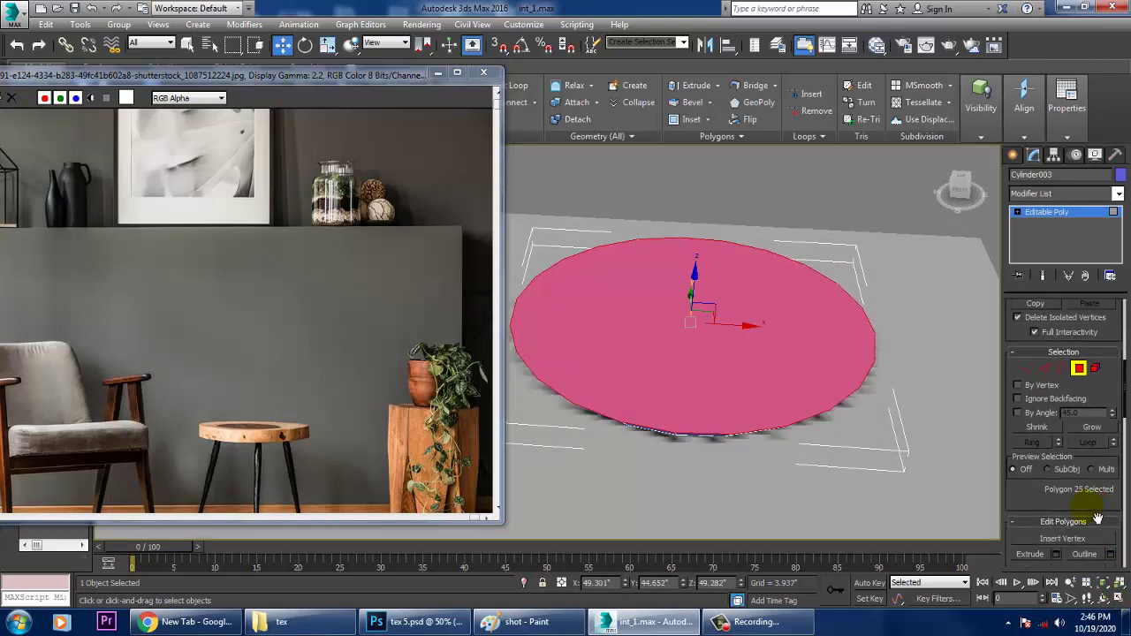
pyautogui.scroll(-4, 1100, 508)
pyautogui.click(1112, 471)
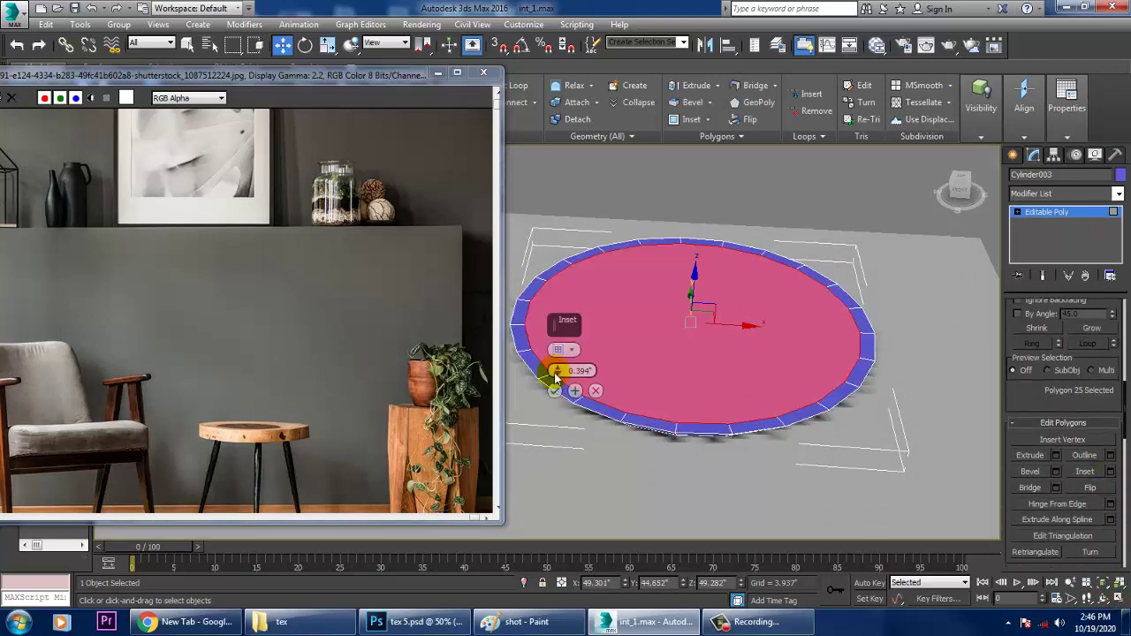
pyautogui.moveTo(560, 374); pyautogui.dragTo(556, 373)
pyautogui.click(554, 391)
# - Bevel the plate's inner polygon down with a height of -0.344" and an outline of -0.394"
pyautogui.keyDown('alt'); pyautogui.moveTo(668, 391); pyautogui.dragTo(674, 361, button='middle'); pyautogui.keyUp('alt')
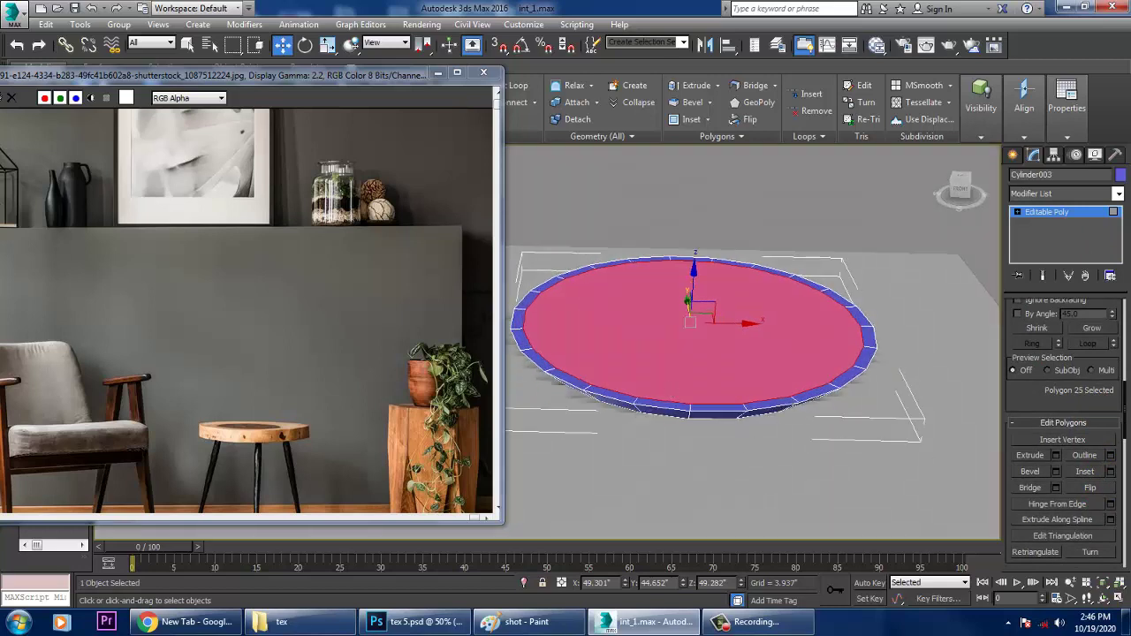
pyautogui.click(1055, 472)
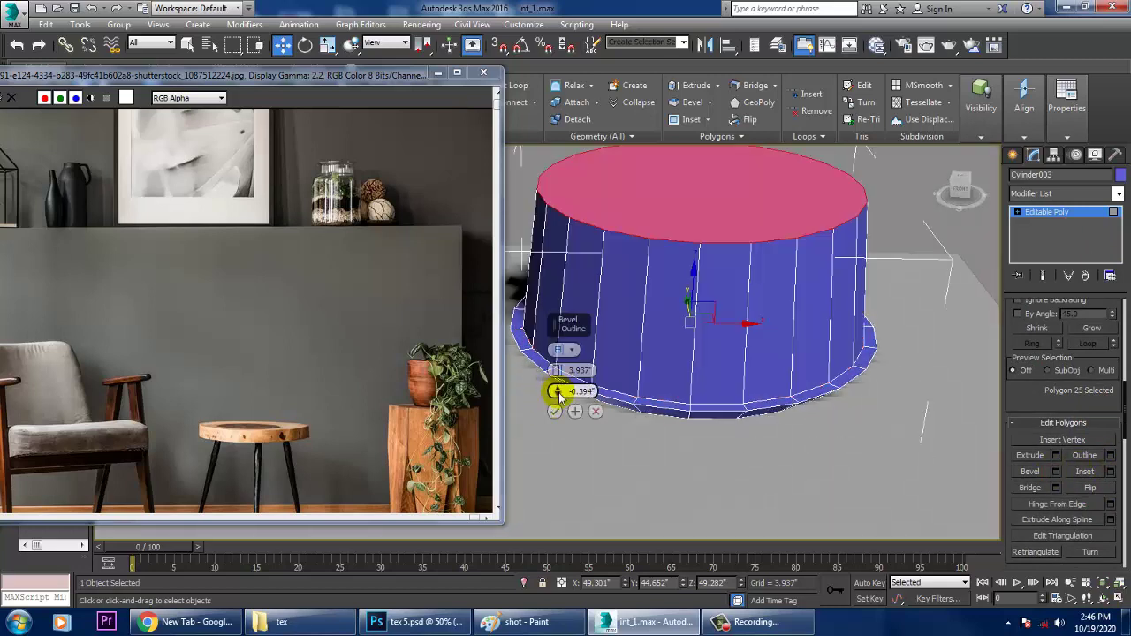
pyautogui.moveTo(558, 376); pyautogui.dragTo(580, 429)
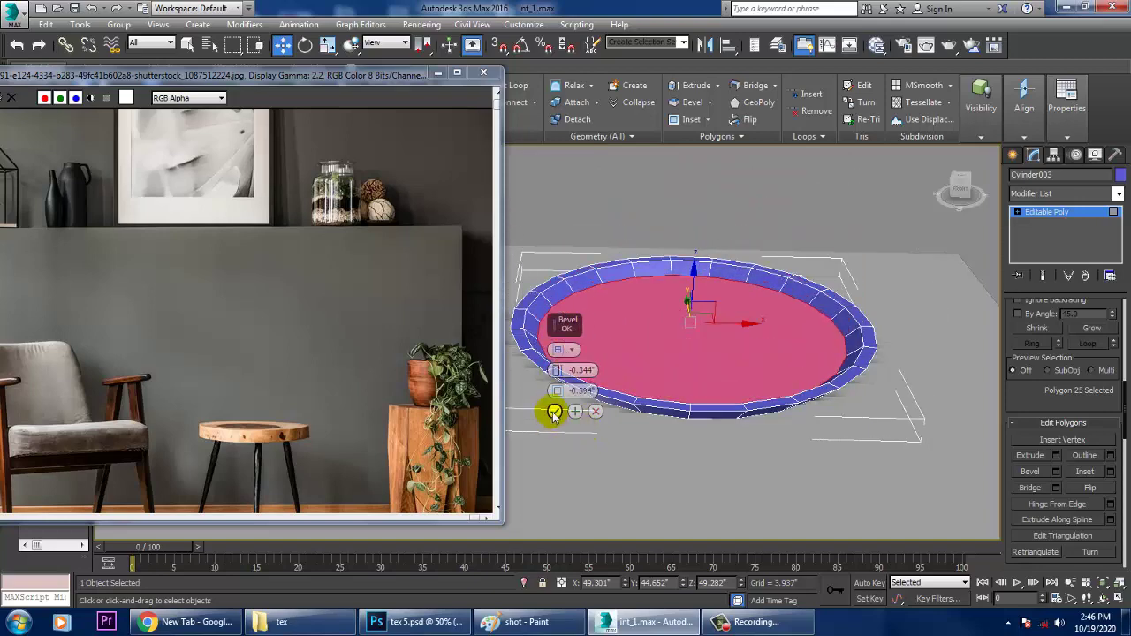
pyautogui.click(554, 411)
# - Create a sphere with a radius of about 2.012" on the plate's recessed surface using AutoGrid
pyautogui.click(1013, 154)
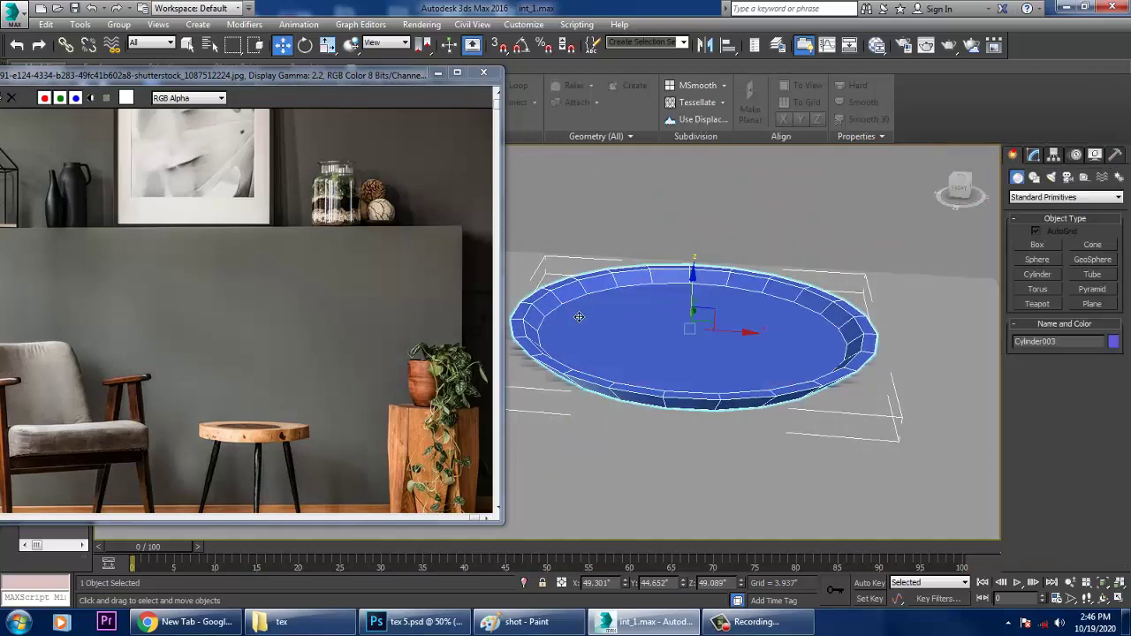
pyautogui.click(1037, 259)
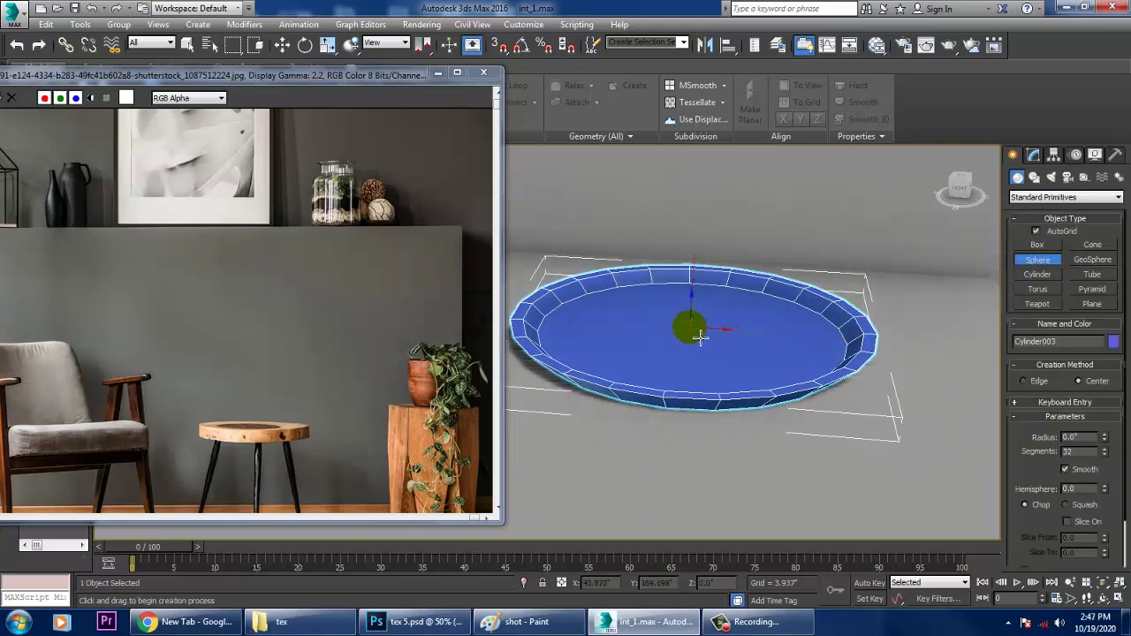
pyautogui.keyDown('alt'); pyautogui.moveTo(700, 338); pyautogui.dragTo(717, 359, button='middle'); pyautogui.keyUp('alt')
pyautogui.moveTo(640, 347); pyautogui.dragTo(697, 395)
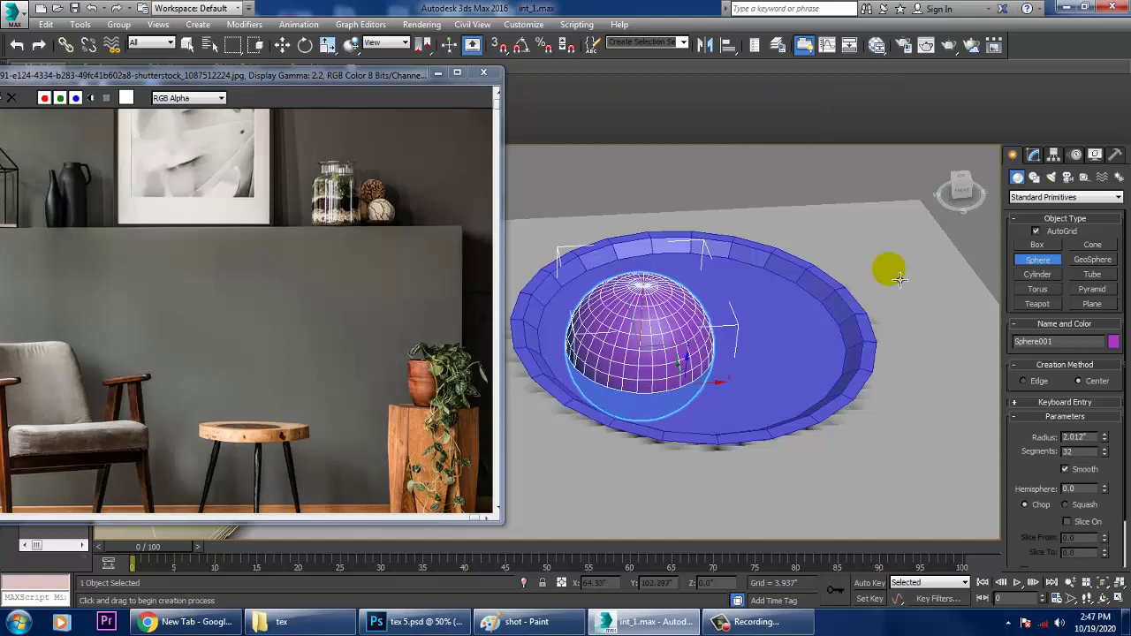
# - Set the sphere's segments to 10 and rotate it about 39° around its Y axis on the plate
pyautogui.press('w')
pyautogui.click(1033, 155)
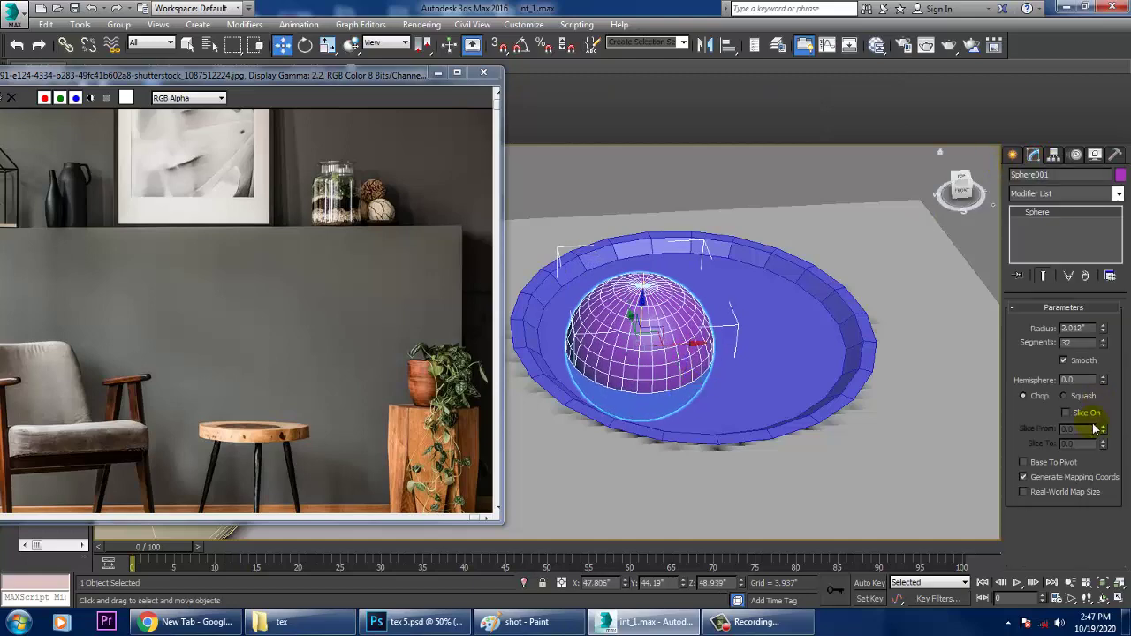
pyautogui.moveTo(1103, 347); pyautogui.dragTo(1129, 370)
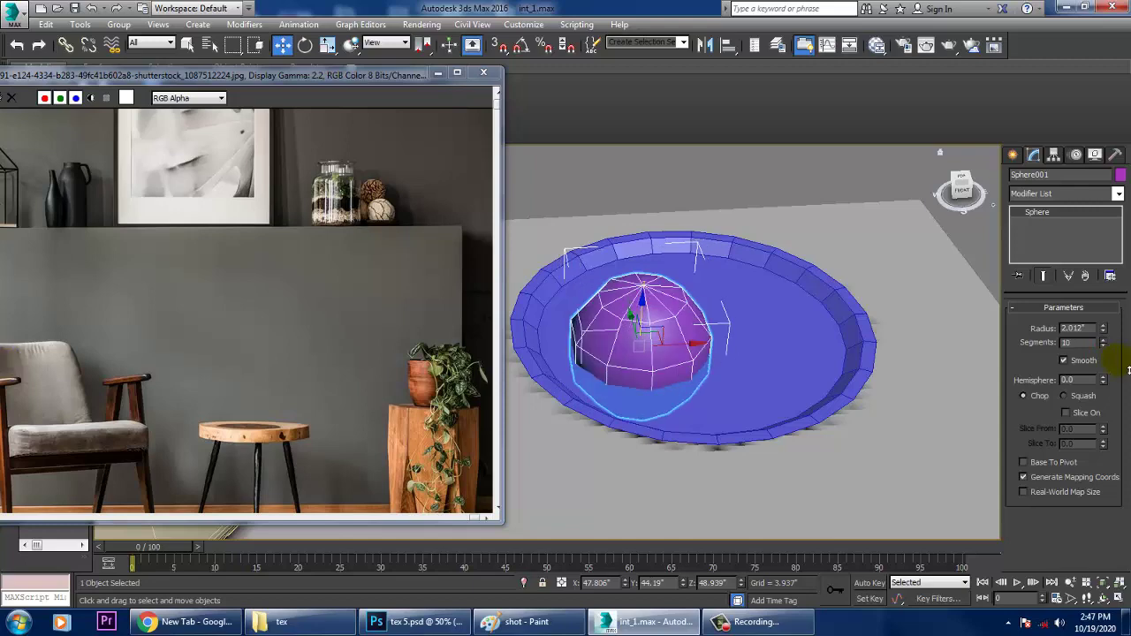
pyautogui.keyDown('alt'); pyautogui.moveTo(858, 345); pyautogui.dragTo(748, 321, button='middle'); pyautogui.keyUp('alt')
pyautogui.press('e')
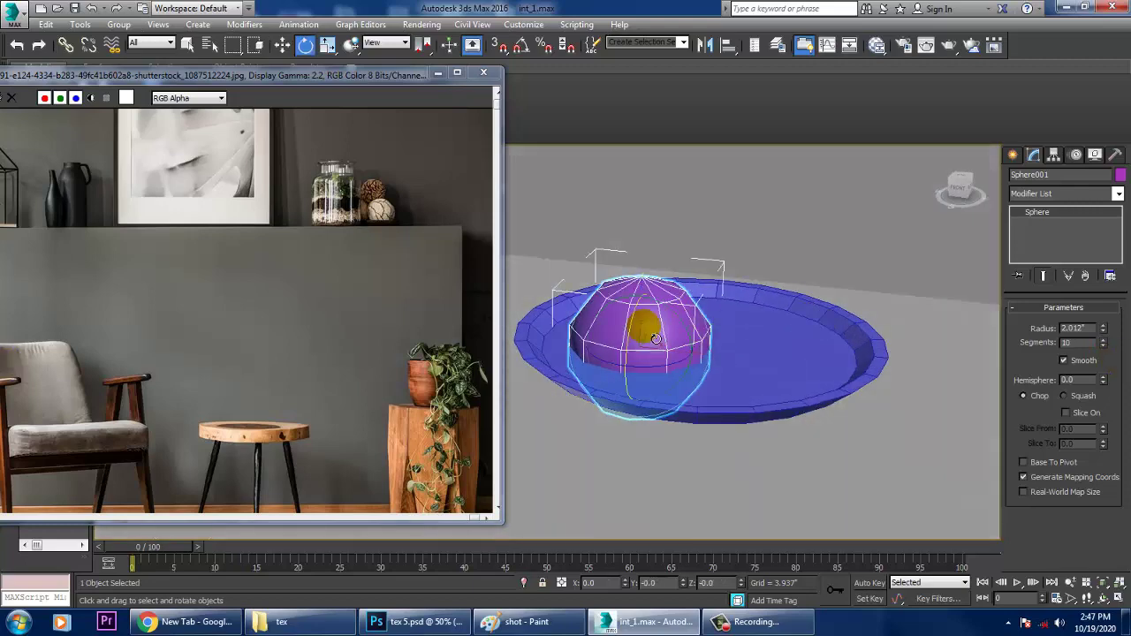
pyautogui.moveTo(642, 321); pyautogui.dragTo(729, 321)
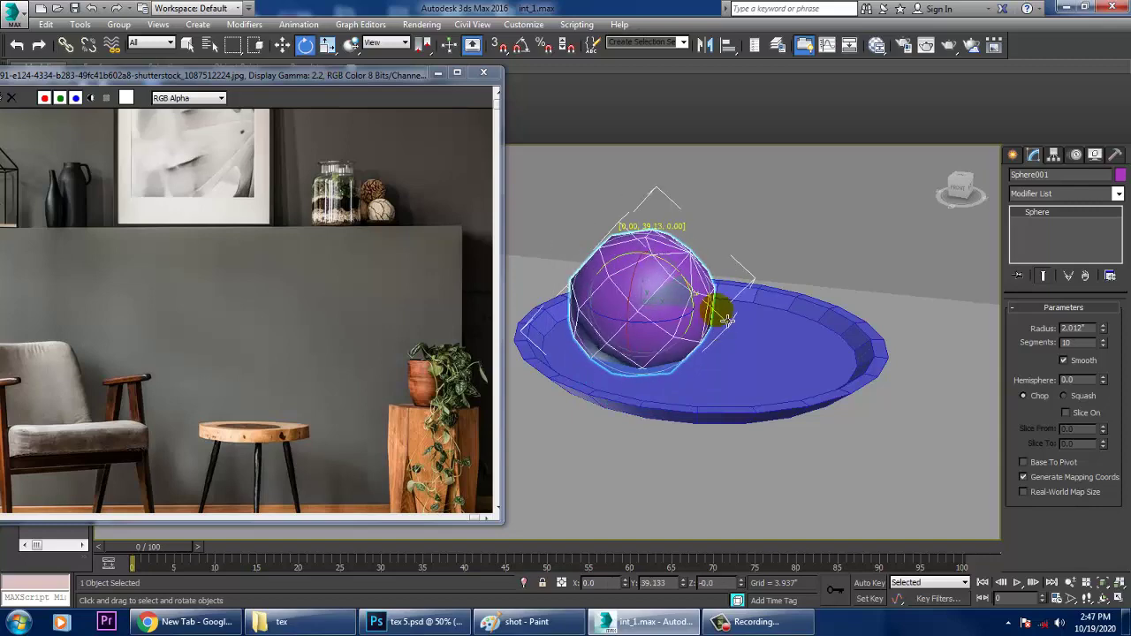
# - Copy the ball, place the copy beside the first one on the plate and rotate it to a different angle
pyautogui.press('w')
pyautogui.keyDown('alt'); pyautogui.moveTo(720, 316); pyautogui.dragTo(652, 320, button='middle'); pyautogui.keyUp('alt')
pyautogui.moveTo(679, 305)
pyautogui.keyDown('shift'); pyautogui.mouseDown()
pyautogui.moveTo(737, 270)
pyautogui.moveTo(786, 278)
pyautogui.mouseUp(); pyautogui.keyUp('shift')
pyautogui.click(569, 373)
pyautogui.keyDown('alt'); pyautogui.moveTo(575, 373); pyautogui.dragTo(698, 358, button='middle'); pyautogui.keyUp('alt')
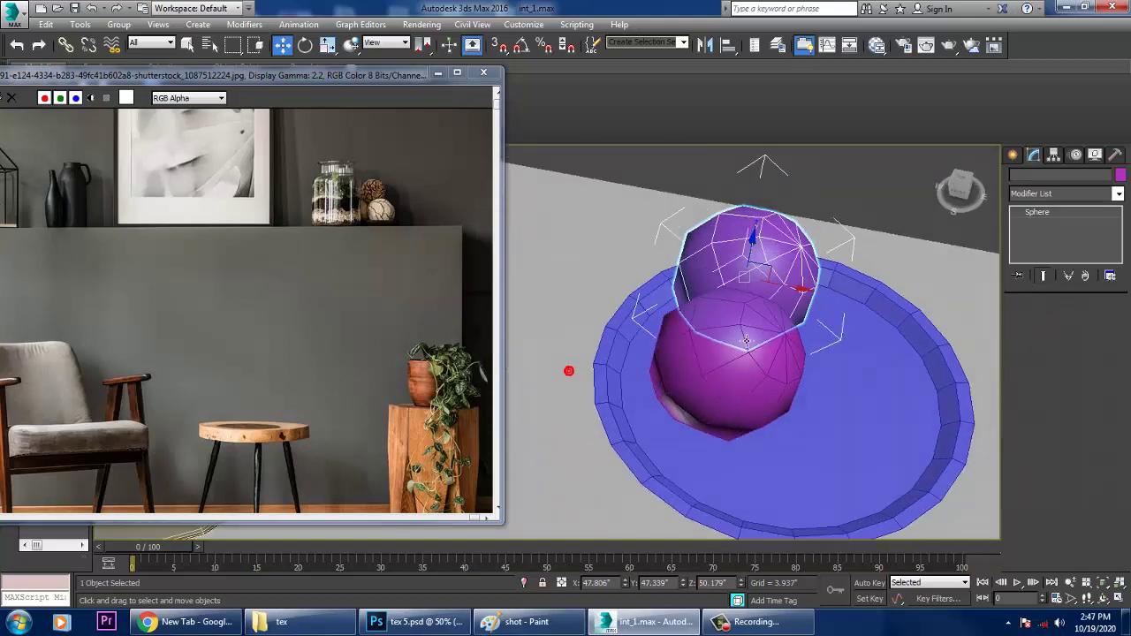
pyautogui.moveTo(794, 287); pyautogui.dragTo(926, 351)
pyautogui.keyDown('alt'); pyautogui.moveTo(902, 352); pyautogui.dragTo(820, 329, button='middle'); pyautogui.keyUp('alt')
pyautogui.press('e')
pyautogui.moveTo(900, 328); pyautogui.dragTo(886, 222)
# - Create a third ball by copying the second one, and shift it into a gap beside the others on the plate
pyautogui.press('w')
pyautogui.moveTo(905, 353)
pyautogui.mouseDown()
pyautogui.moveTo(892, 303)
pyautogui.moveTo(799, 323)
pyautogui.moveTo(786, 307)
pyautogui.mouseUp()
pyautogui.click(572, 370)
pyautogui.keyDown('alt'); pyautogui.moveTo(717, 332); pyautogui.dragTo(872, 249, button='middle'); pyautogui.keyUp('alt')
pyautogui.moveTo(800, 324); pyautogui.dragTo(834, 326)
pyautogui.keyDown('alt'); pyautogui.moveTo(762, 273); pyautogui.dragTo(821, 315, button='middle'); pyautogui.keyUp('alt')
# - Copy another ball, stack it on top of the other three and rotate it about -25° around Y
pyautogui.keyDown('shift'); pyautogui.moveTo(740, 302); pyautogui.dragTo(686, 255); pyautogui.keyUp('shift')
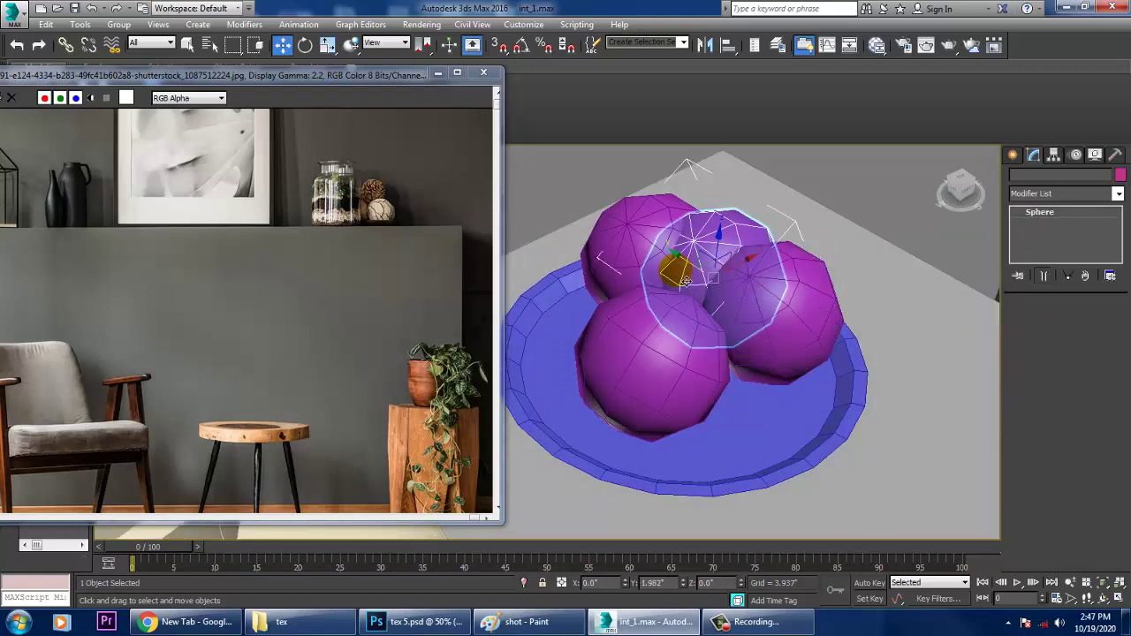
pyautogui.click(570, 371)
pyautogui.keyDown('alt'); pyautogui.moveTo(699, 336); pyautogui.dragTo(767, 283, button='middle'); pyautogui.keyUp('alt')
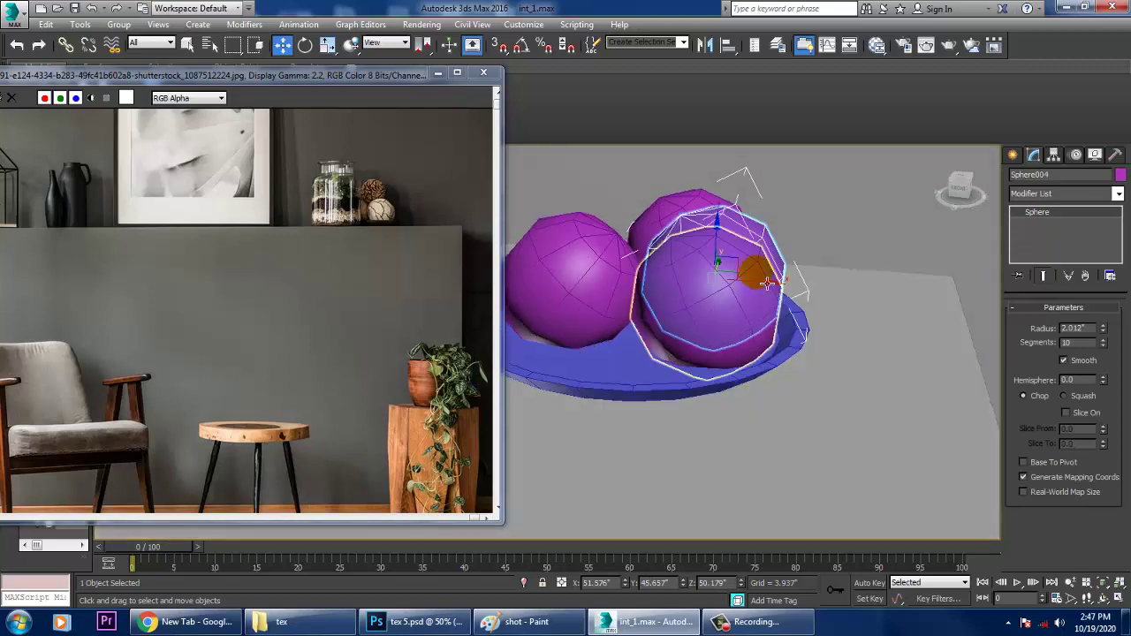
pyautogui.moveTo(768, 290); pyautogui.dragTo(720, 288)
pyautogui.moveTo(665, 239); pyautogui.dragTo(694, 208)
pyautogui.press('e')
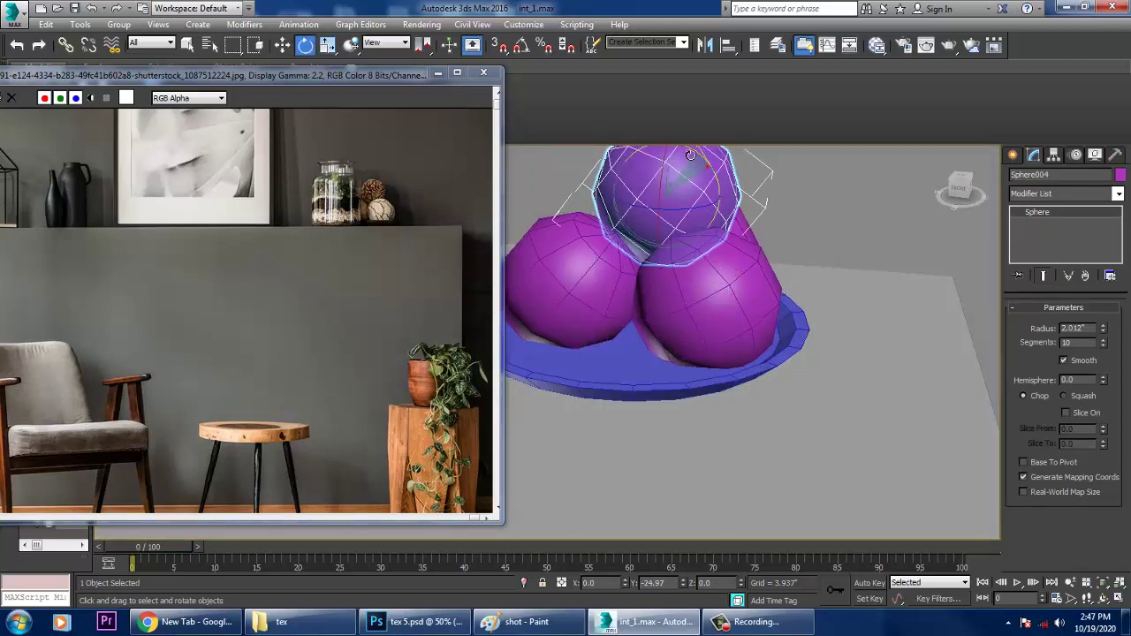
pyautogui.press('w')
# - Select the plate together with its balls and scale the group up uniformly to about 115%
pyautogui.scroll(-4, 691, 225)
pyautogui.moveTo(691, 226); pyautogui.dragTo(802, 271, button='middle')
pyautogui.scroll(-5, 802, 272)
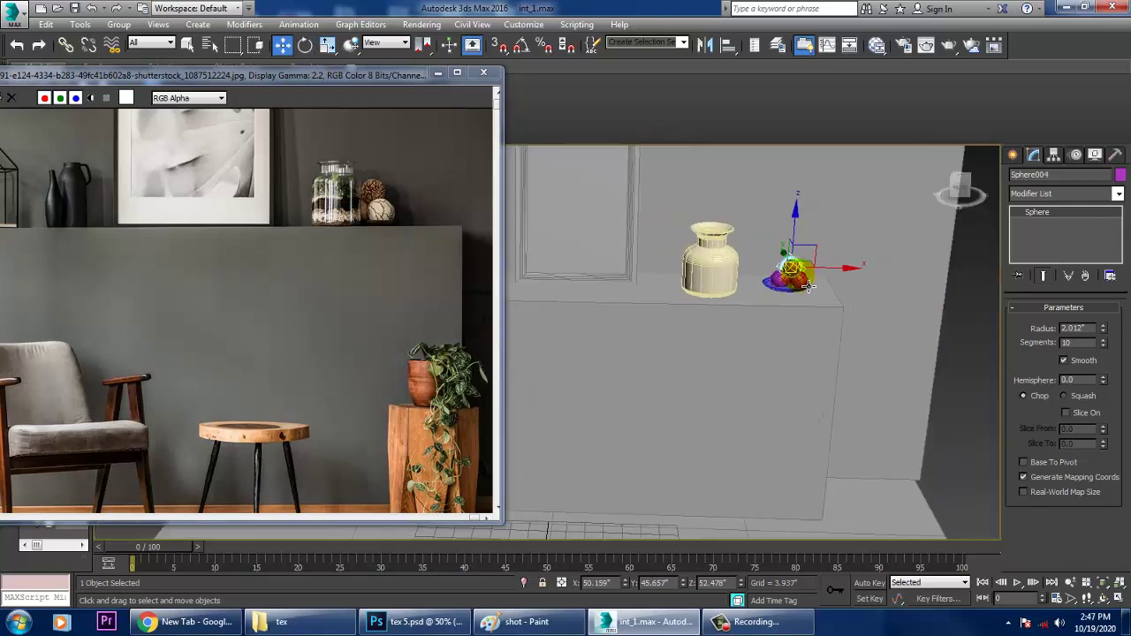
pyautogui.scroll(3, 788, 351)
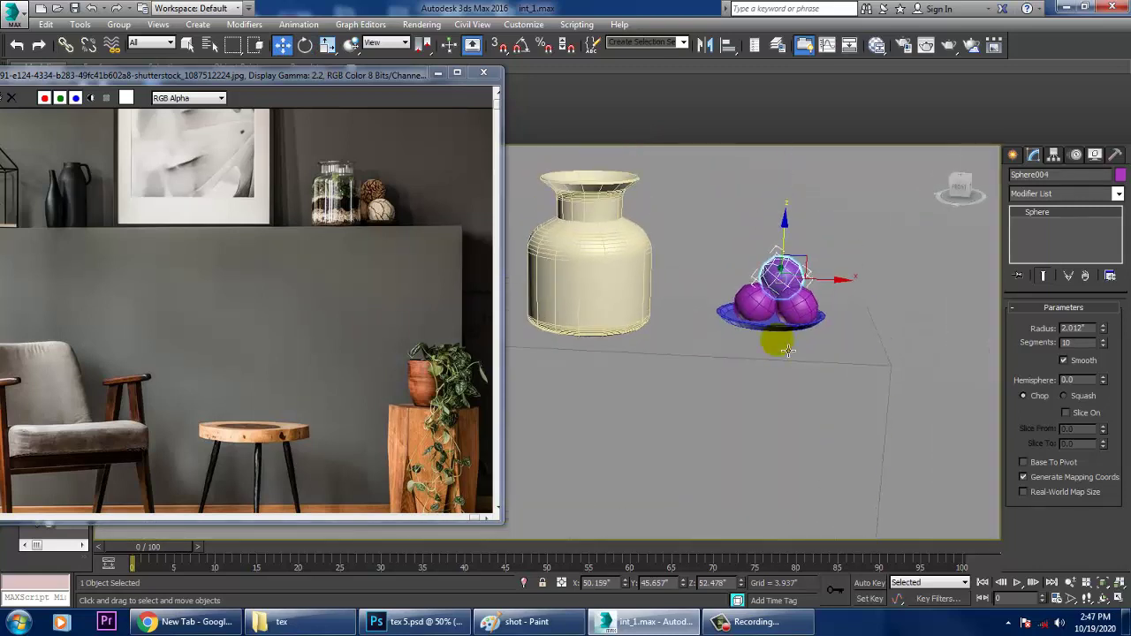
pyautogui.keyDown('ctrl'); pyautogui.click(813, 311); pyautogui.keyUp('ctrl')
pyautogui.keyDown('ctrl'); pyautogui.click(745, 305); pyautogui.keyUp('ctrl')
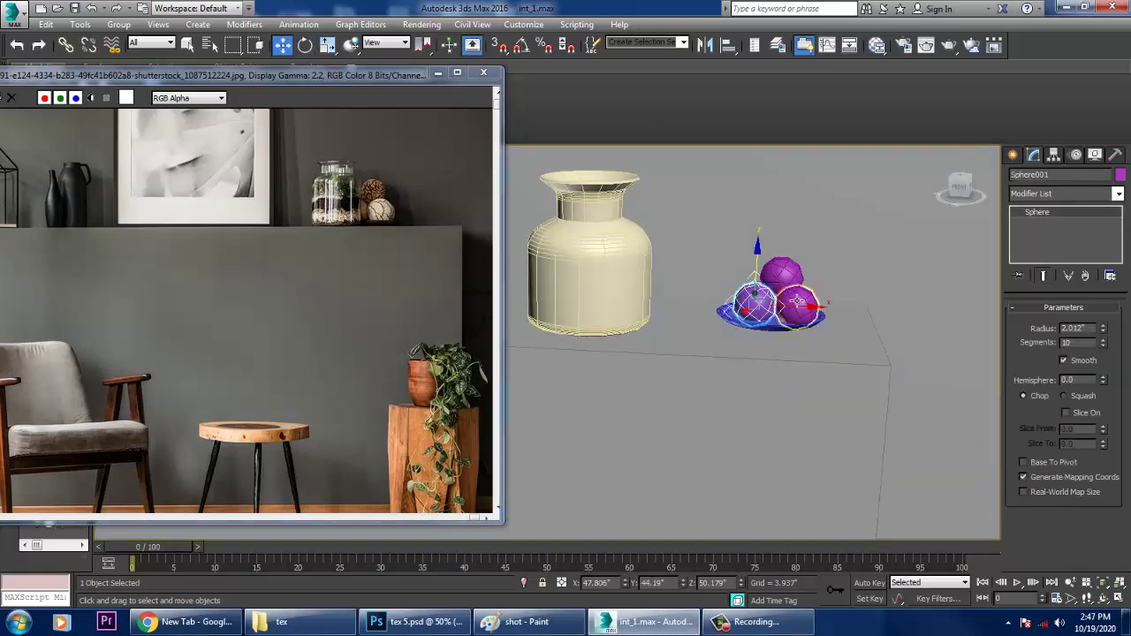
pyautogui.keyDown('ctrl'); pyautogui.click(779, 340); pyautogui.keyUp('ctrl')
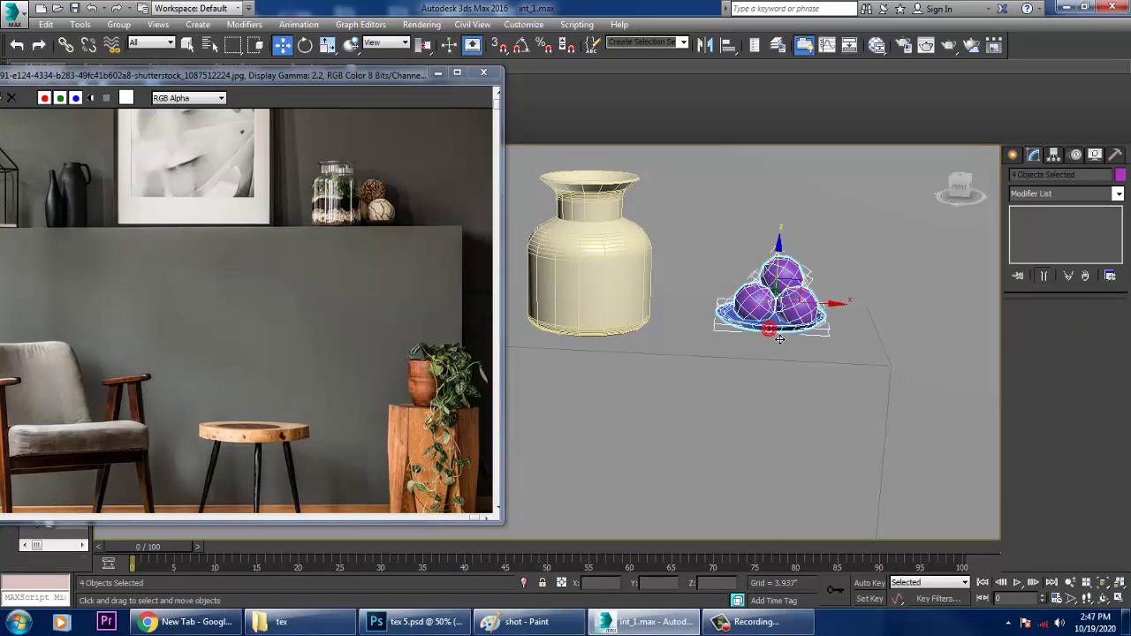
pyautogui.press('r')
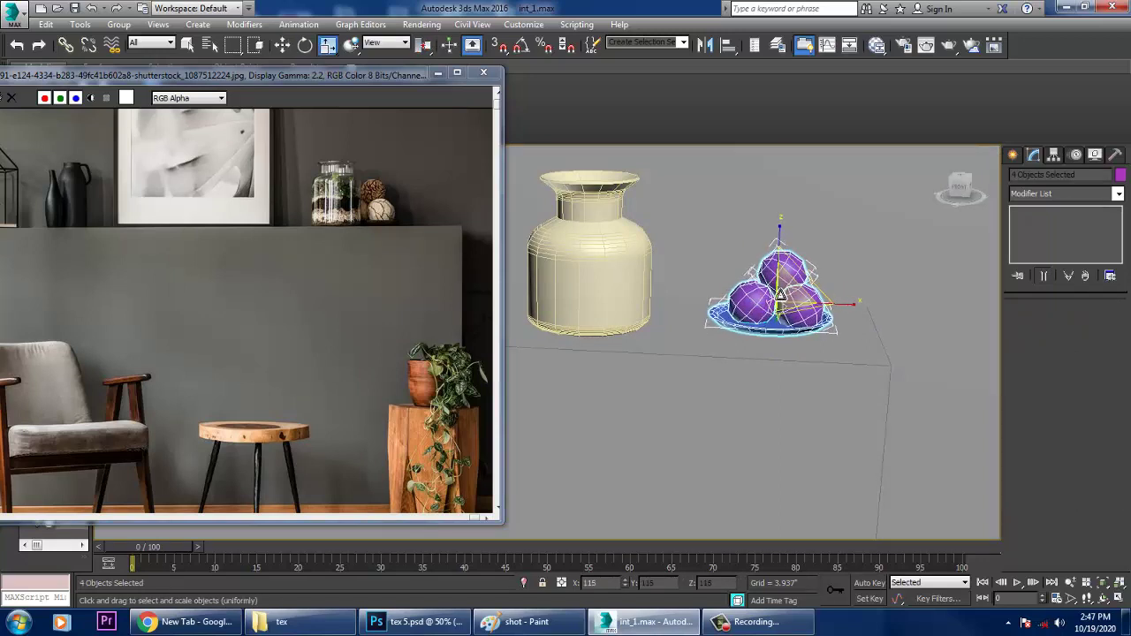
# - Raise the enlarged plate and balls by about 0.272" so the plate rests on the cabinet top
pyautogui.press('z')
pyautogui.press('w')
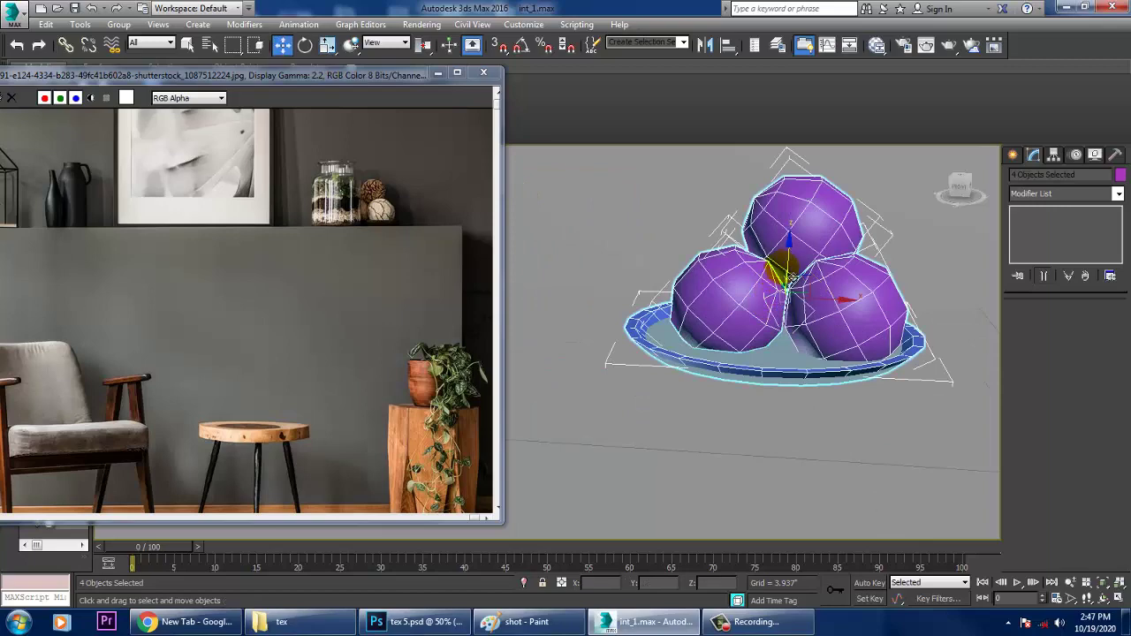
pyautogui.moveTo(793, 285); pyautogui.dragTo(802, 261)
pyautogui.scroll(-8, 801, 261)
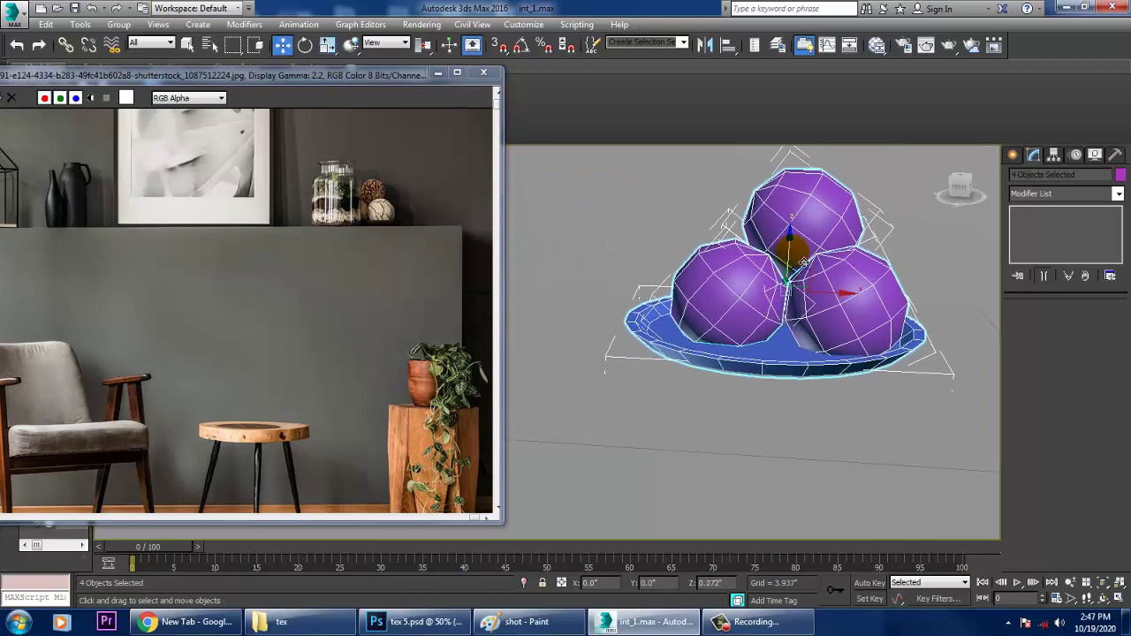
pyautogui.moveTo(751, 327); pyautogui.dragTo(773, 316, button='middle')
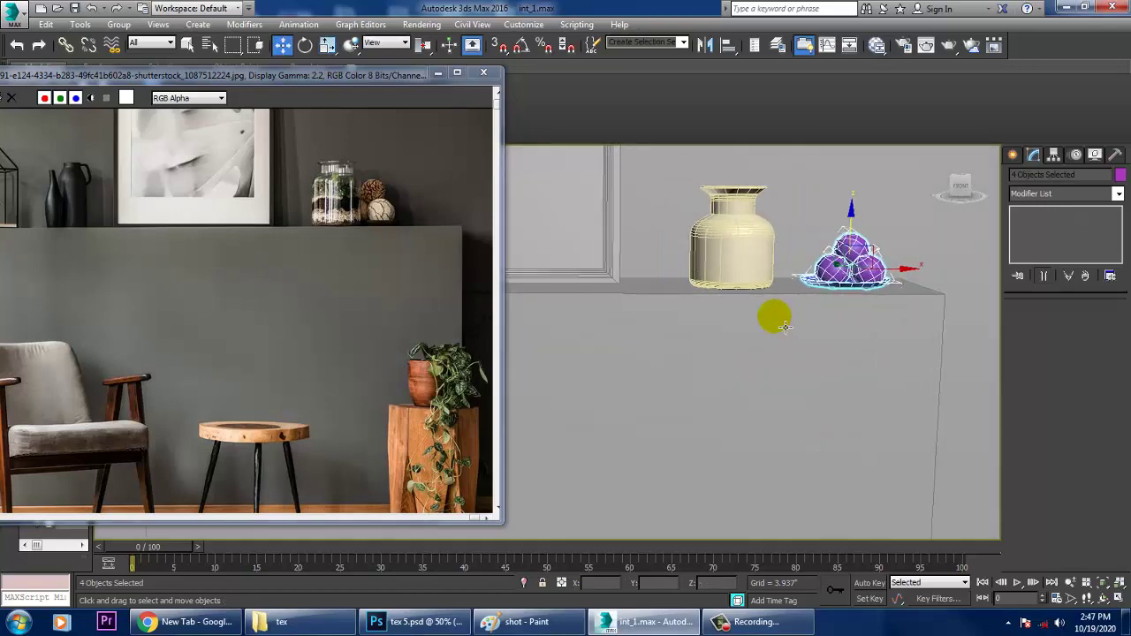
pyautogui.scroll(-3, 381, 303)
pyautogui.scroll(3, 371, 248)
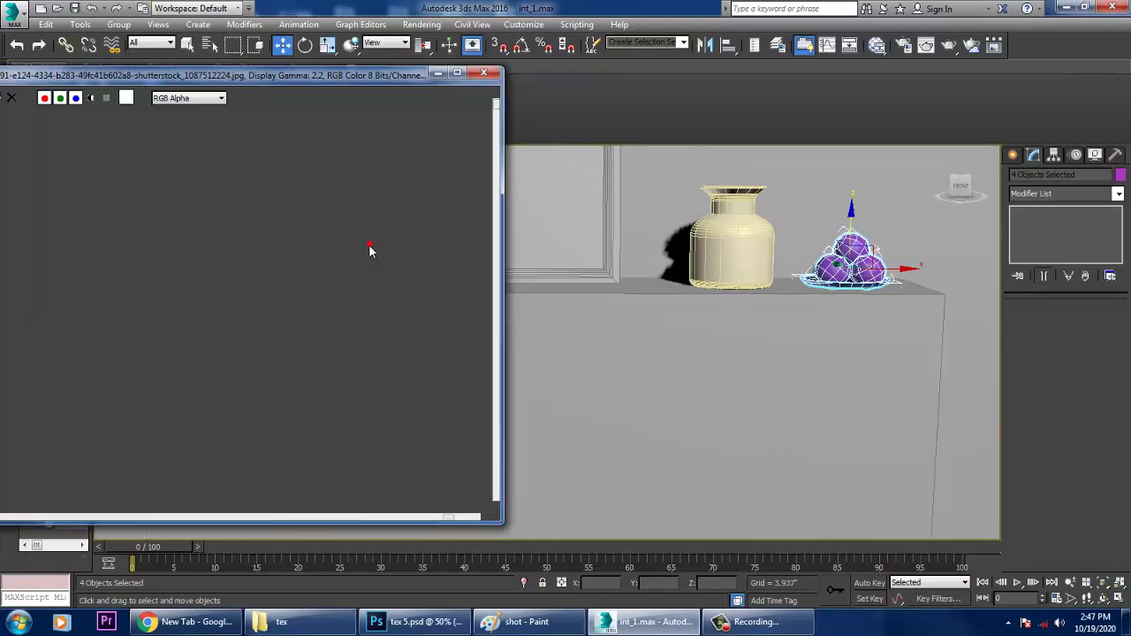
# - Edit the vertices of the jar's profile line, moving the rim and neck points slightly upward
pyautogui.click(726, 264)
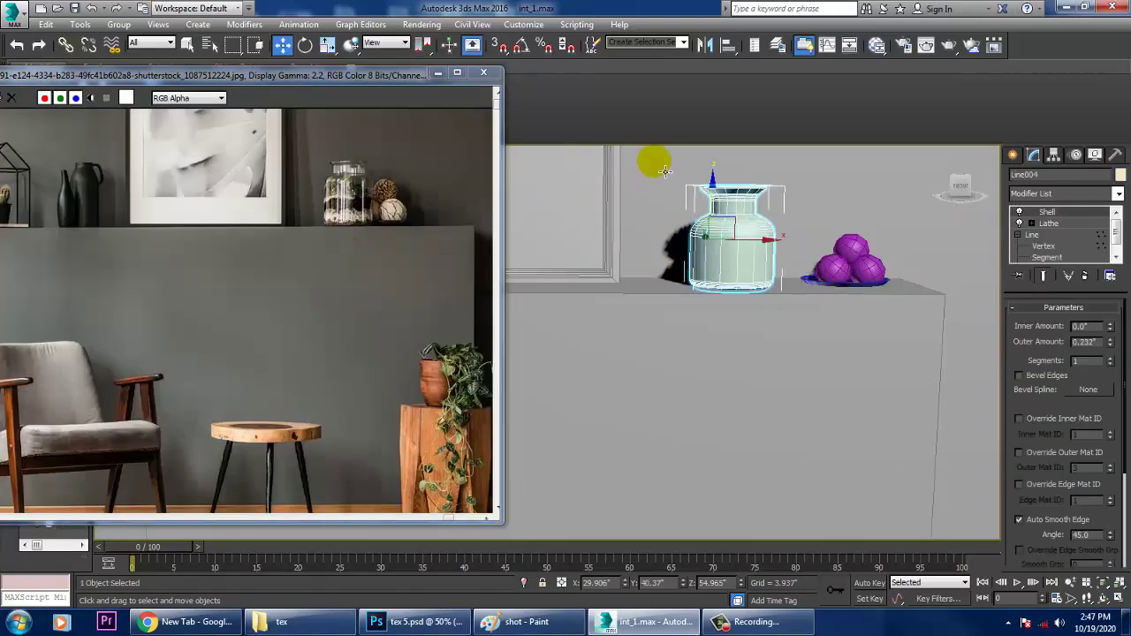
pyautogui.click(1060, 246)
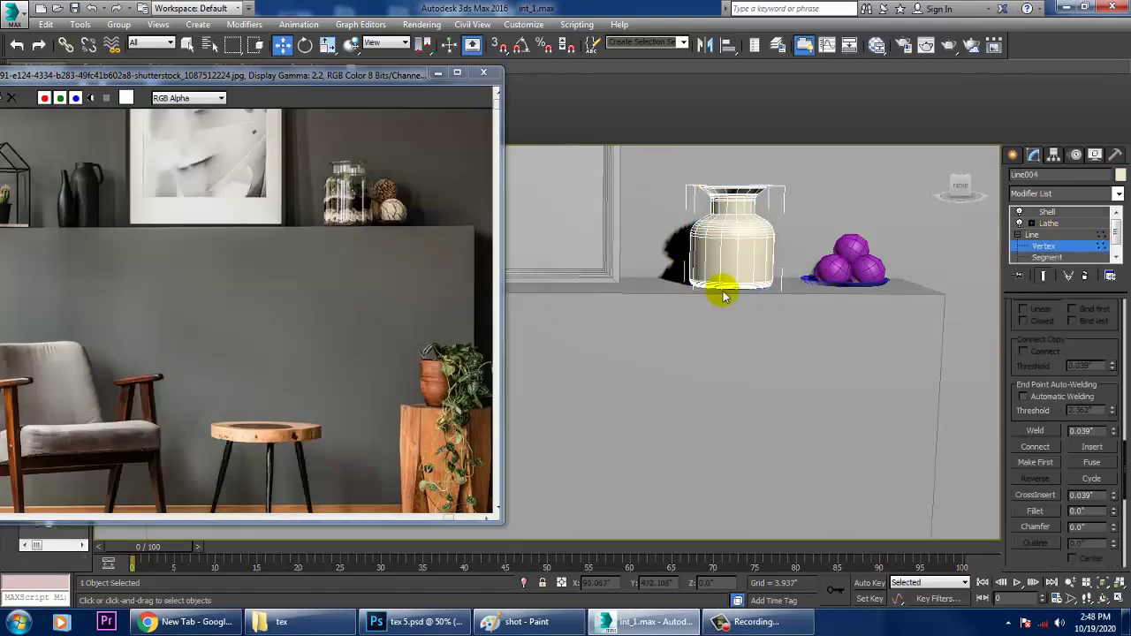
pyautogui.scroll(3, 733, 291)
pyautogui.scroll(4, 741, 290)
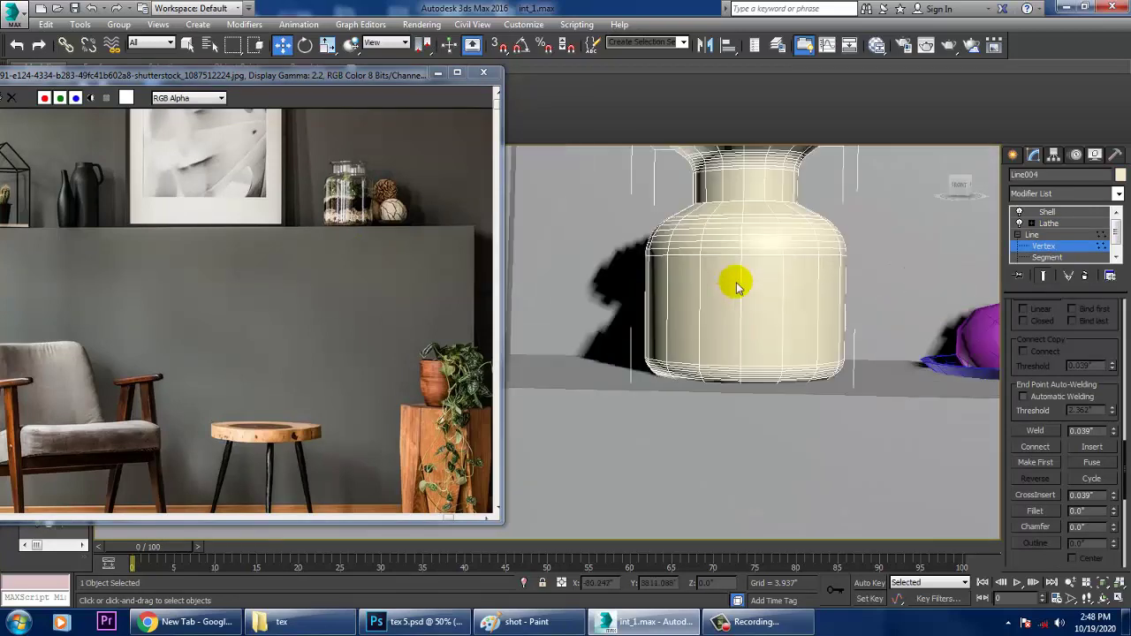
pyautogui.moveTo(734, 260); pyautogui.dragTo(747, 285, button='middle')
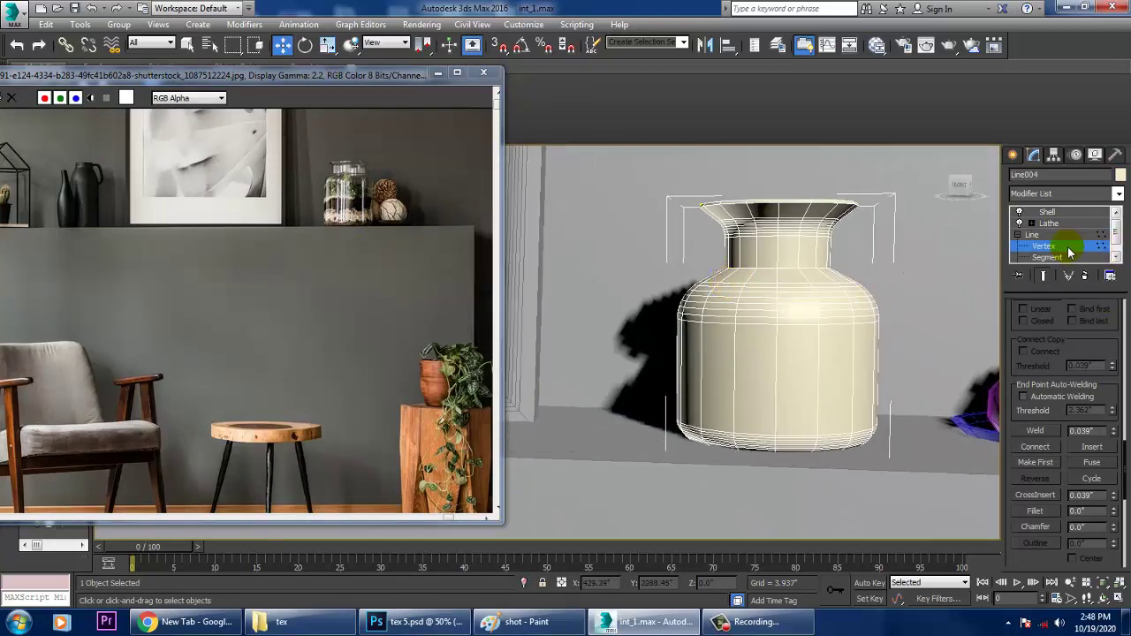
pyautogui.moveTo(945, 369); pyautogui.dragTo(946, 370)
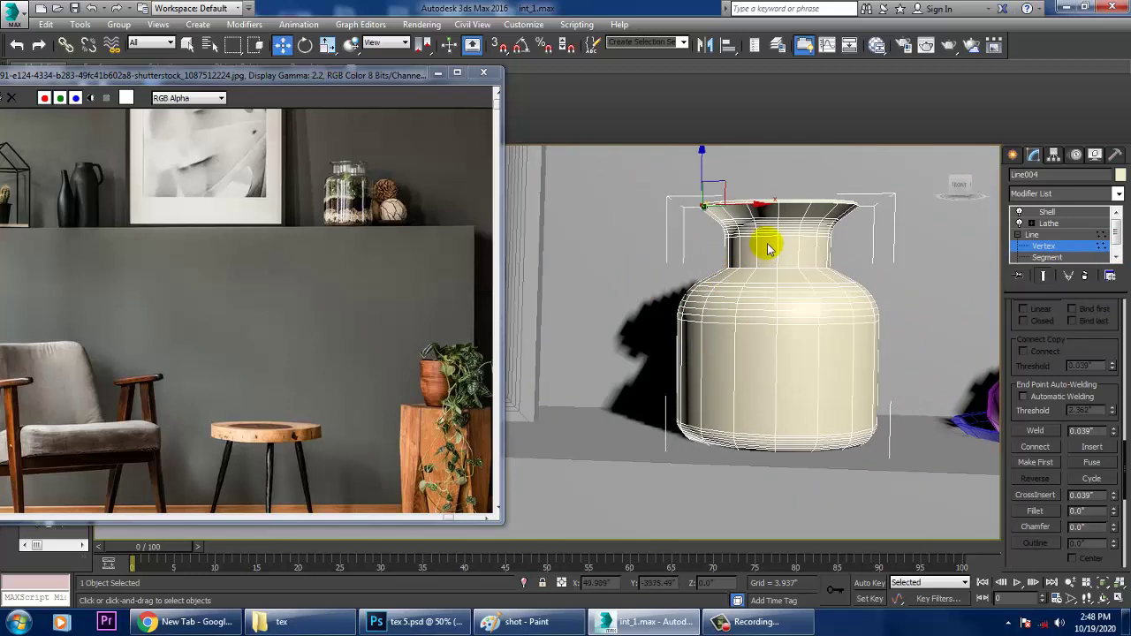
pyautogui.moveTo(712, 179); pyautogui.dragTo(709, 191)
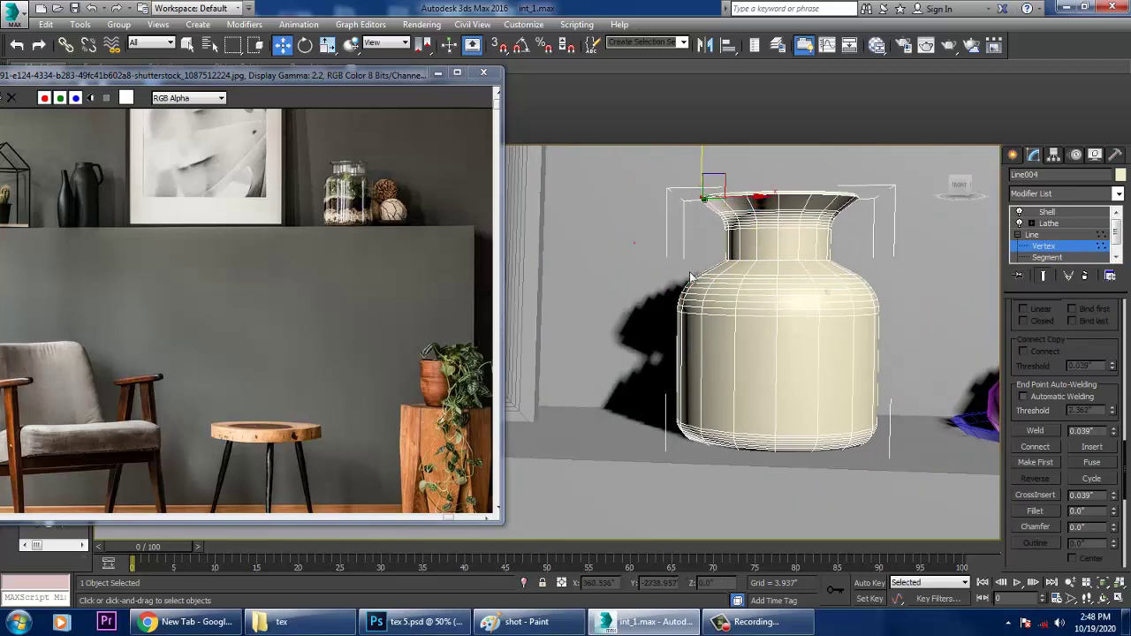
pyautogui.moveTo(905, 336); pyautogui.dragTo(906, 338)
pyautogui.moveTo(731, 228); pyautogui.dragTo(743, 220)
# - Raise the profile vertex just below the jar's rim by about 0.301"
pyautogui.scroll(4, 769, 239)
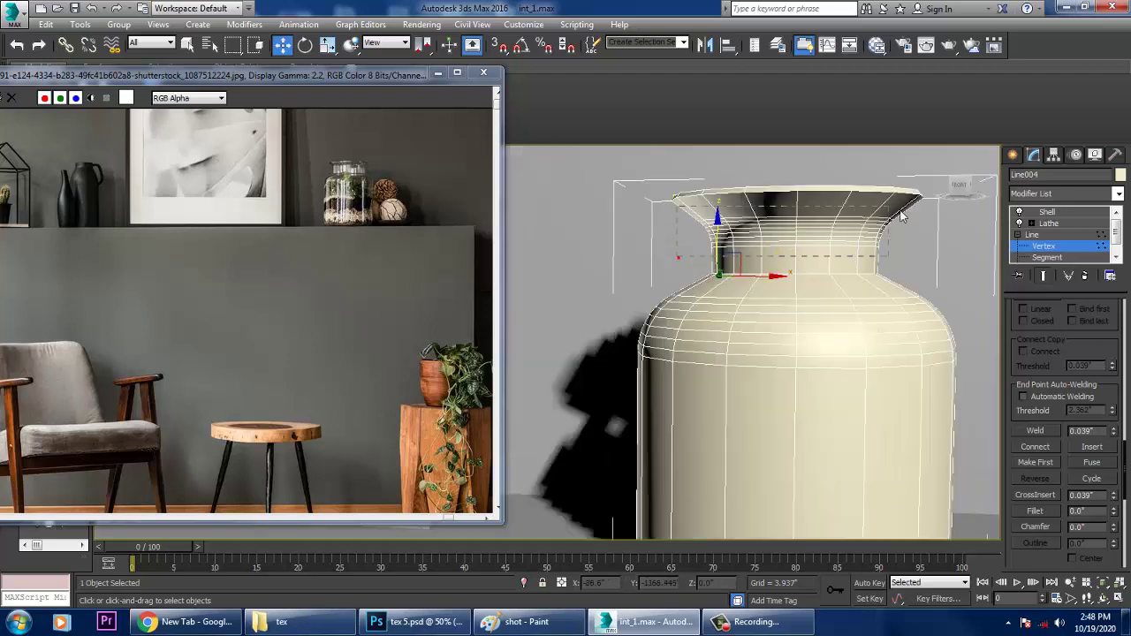
pyautogui.click(924, 212)
pyautogui.click(732, 204)
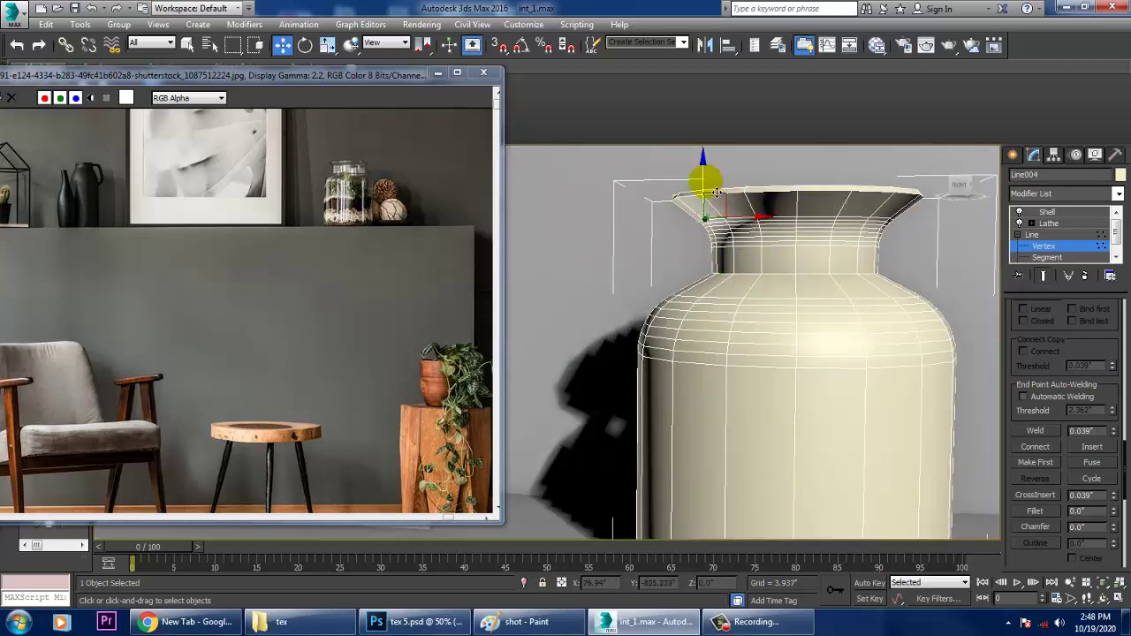
pyautogui.moveTo(717, 191); pyautogui.dragTo(720, 183)
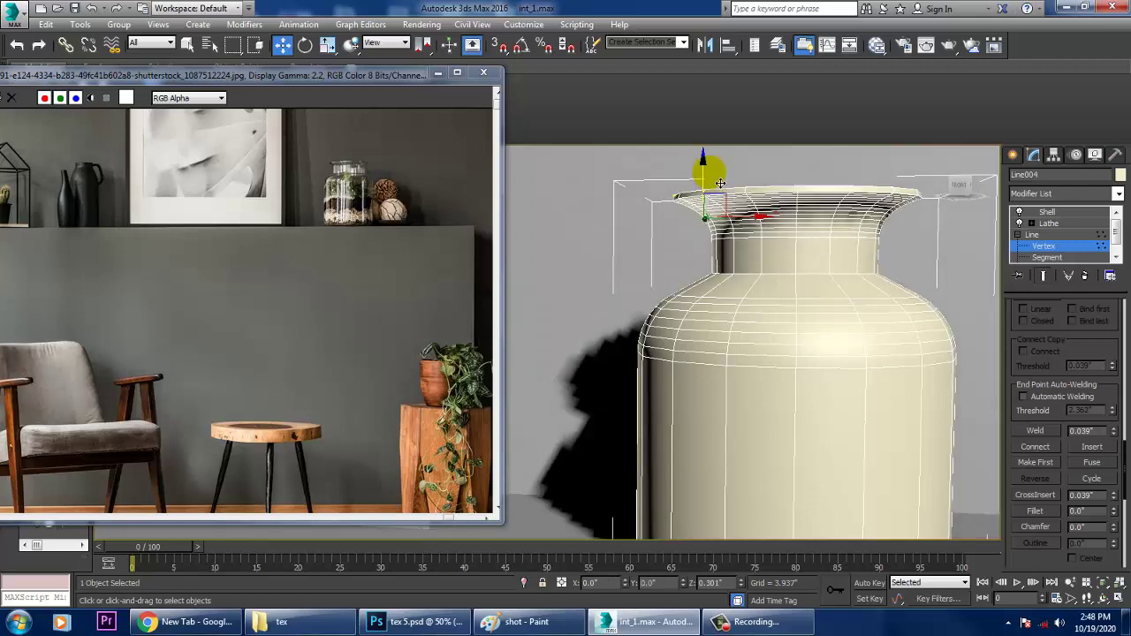
# - Leave the jar's vertex editing, select all scene objects and give them the same light gray object color
pyautogui.scroll(-6, 783, 311)
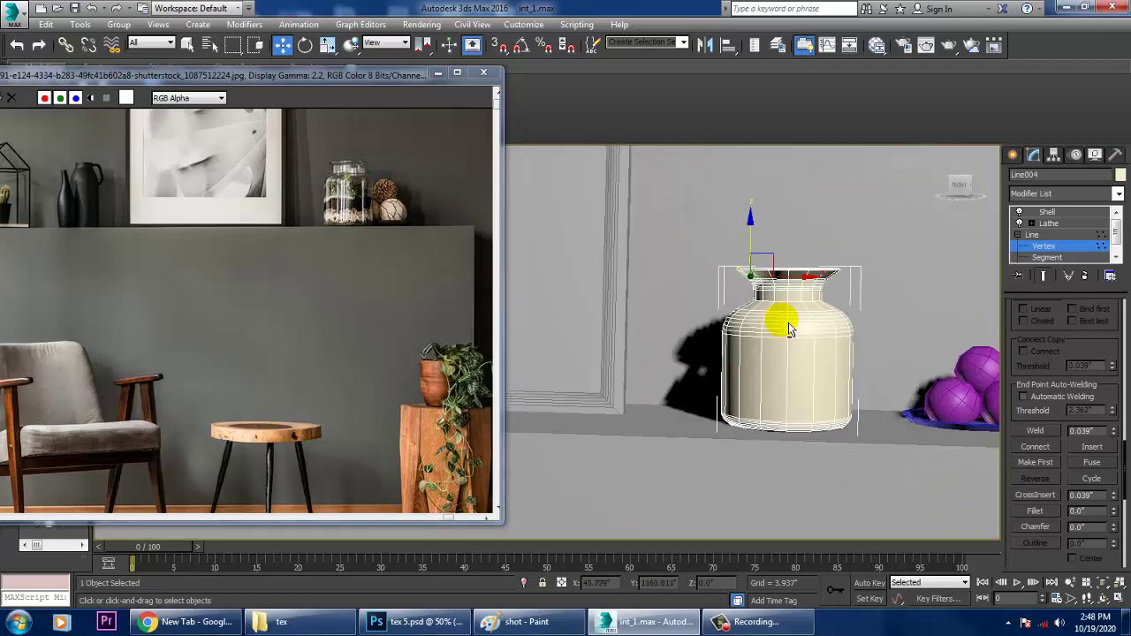
pyautogui.scroll(-5, 807, 331)
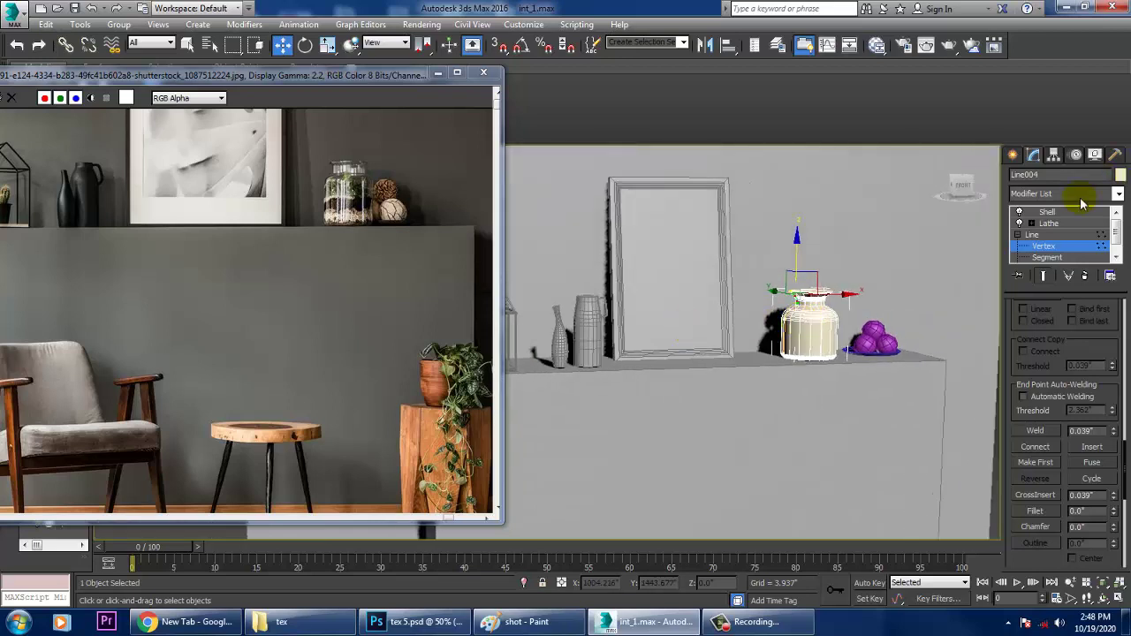
pyautogui.click(1048, 213)
pyautogui.hotkey('ctrl', 'a')
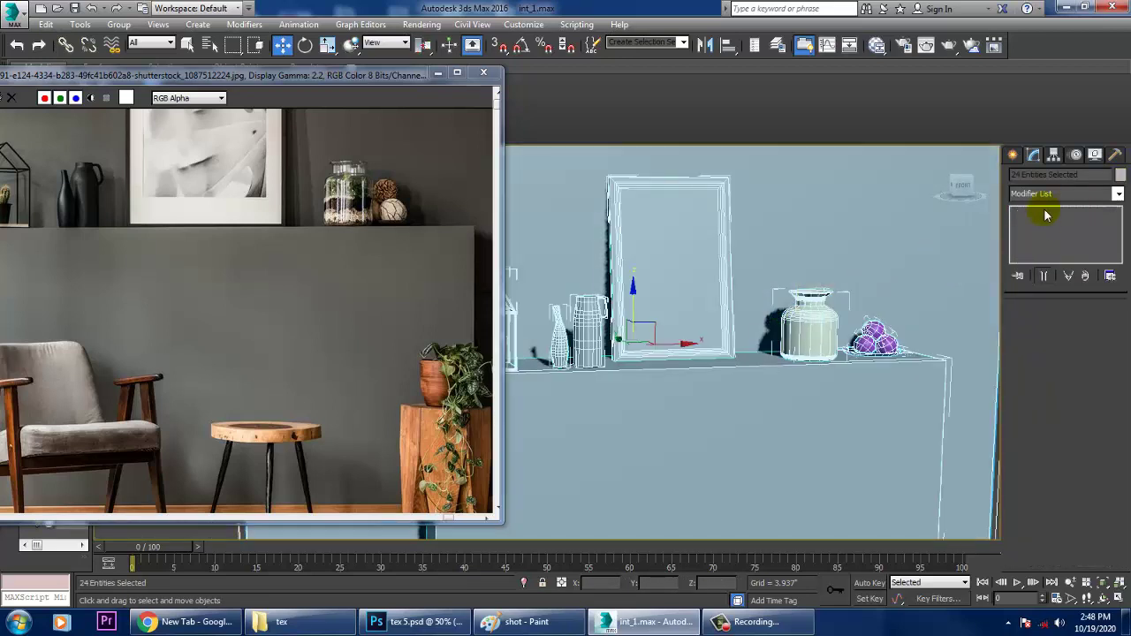
pyautogui.click(1120, 175)
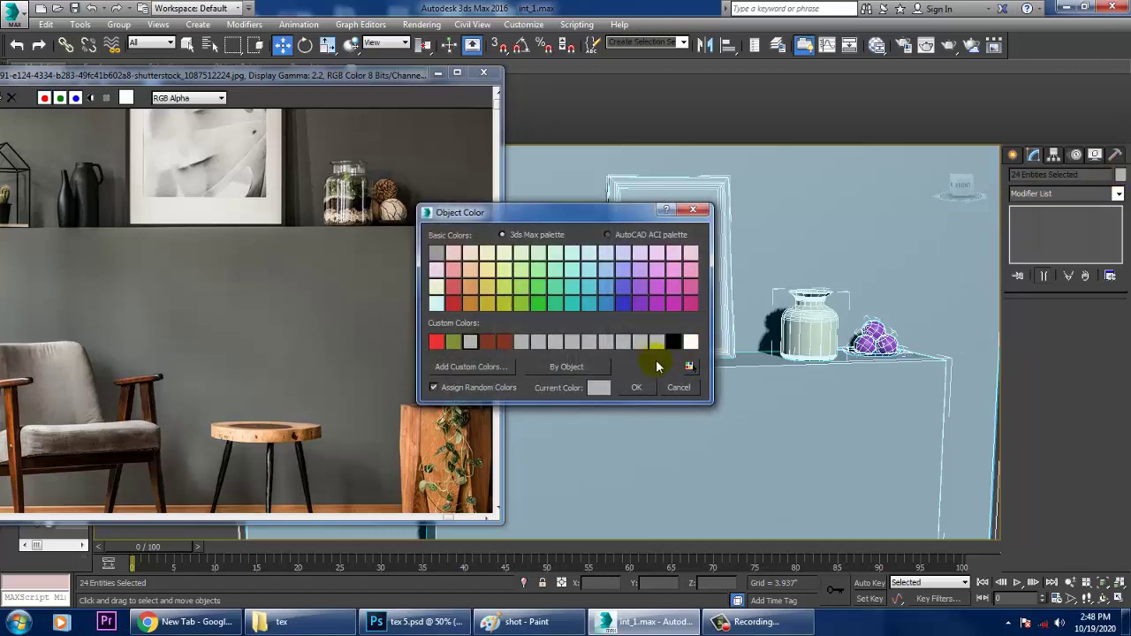
pyautogui.click(636, 390)
pyautogui.click(909, 303)
pyautogui.click(873, 270)
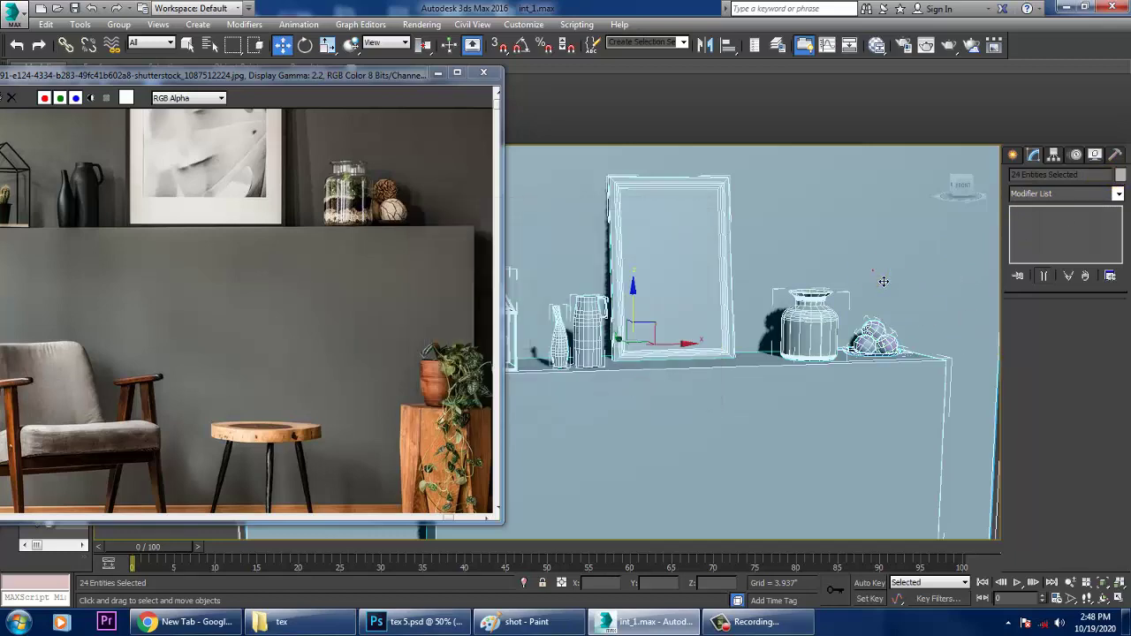
pyautogui.keyDown('alt'); pyautogui.moveTo(869, 299); pyautogui.dragTo(837, 319, button='middle'); pyautogui.keyUp('alt')
pyautogui.click(856, 273)
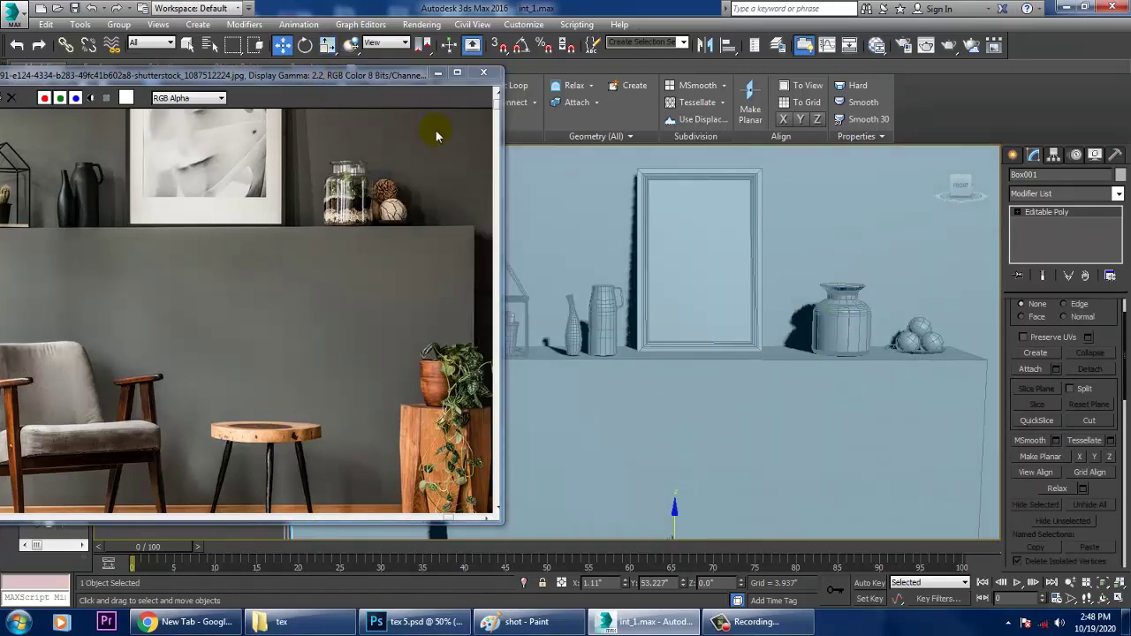
# - Show the whole room in the reference photo, minimize its window and view the full cabinet-top arrangement
pyautogui.click(310, 308)
pyautogui.scroll(-3, 309, 308)
pyautogui.click(439, 73)
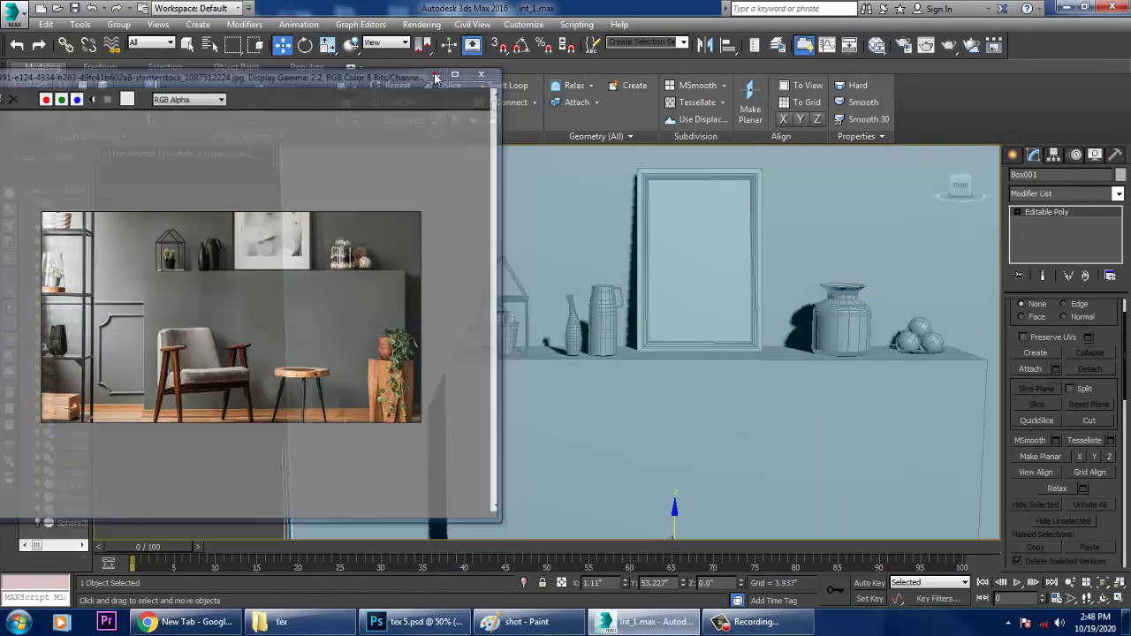
pyautogui.click(736, 389)
pyautogui.scroll(-10, 736, 389)
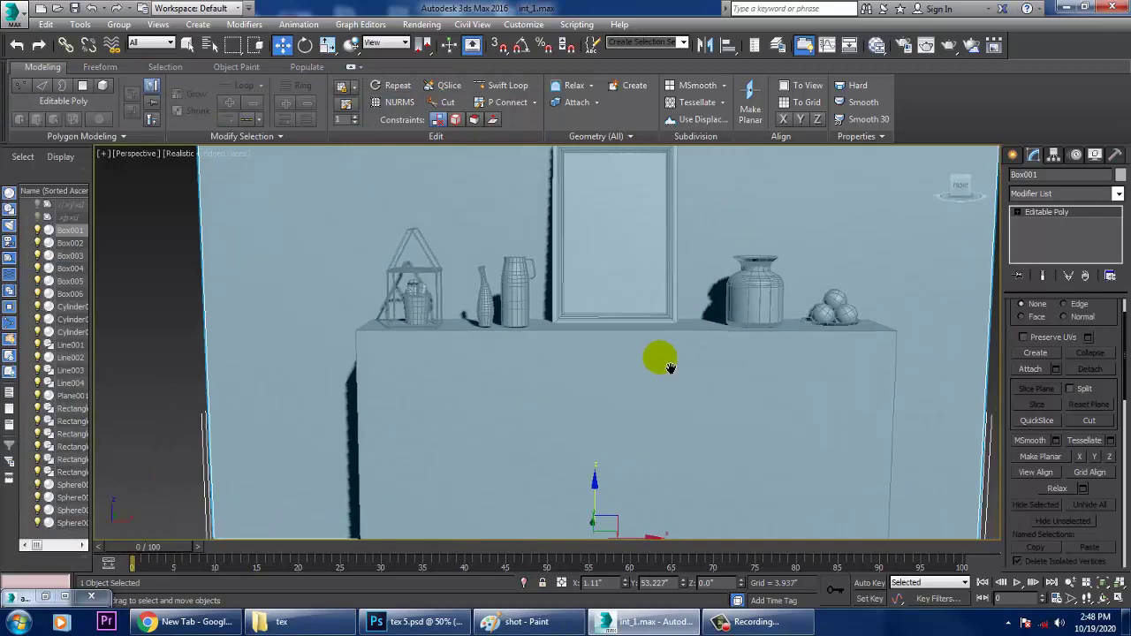
pyautogui.scroll(5, 647, 358)
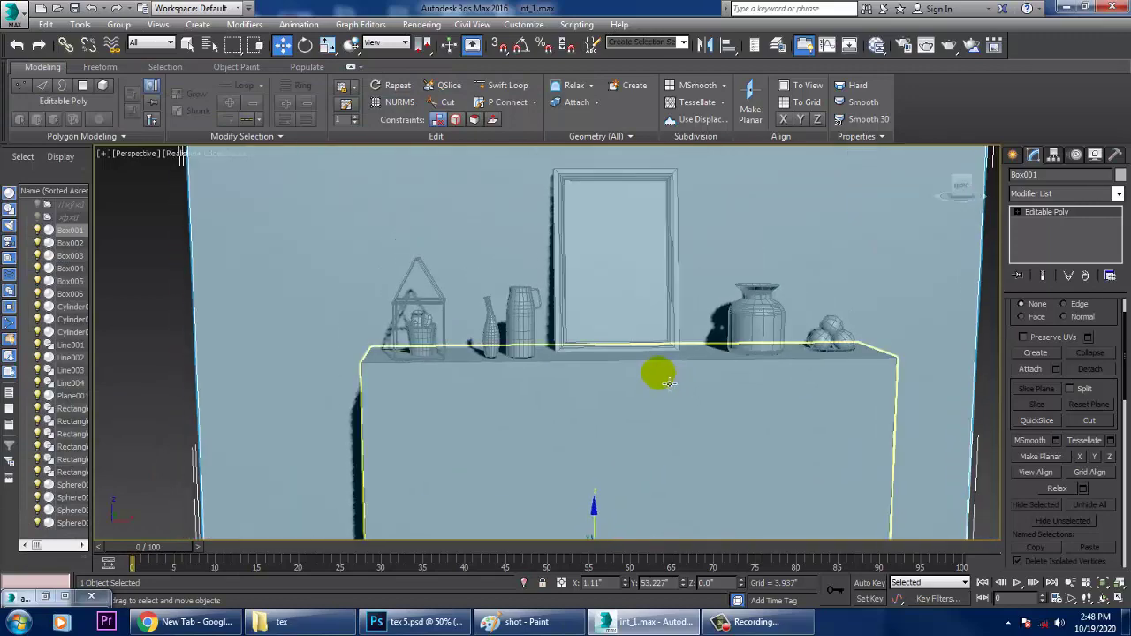